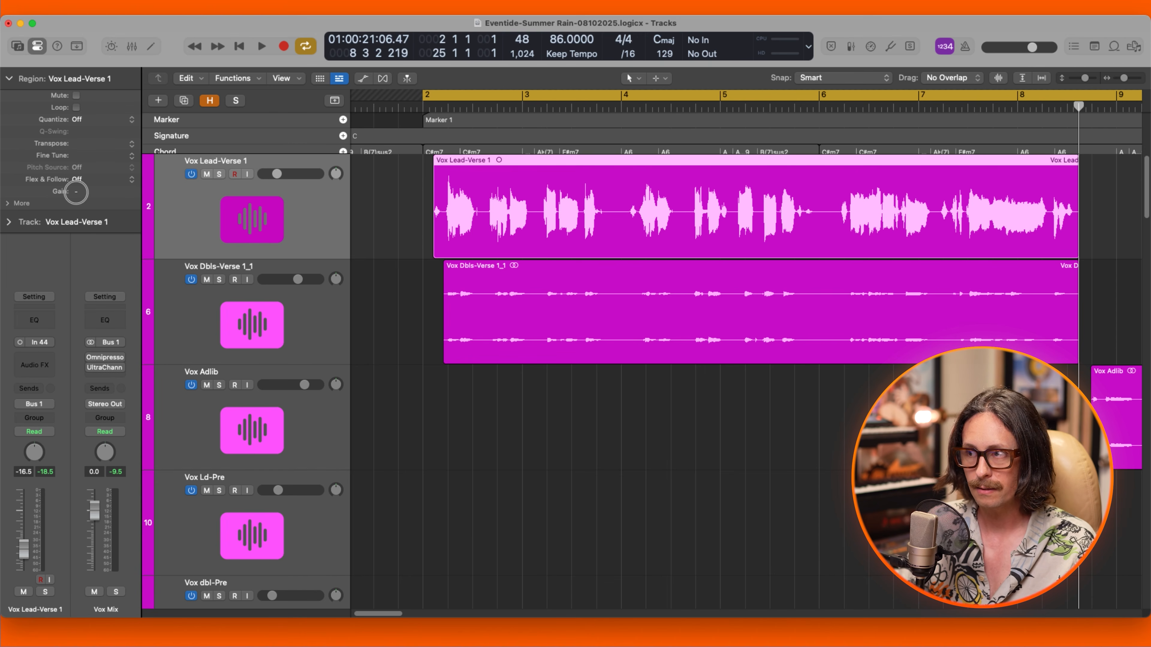
Try a gain change on the Vox Lead-Verse 1 region, reset it, and play back the verse.
mouse_move(76, 192)
left_mouse_down()
mouse_move(53, 213)
mouse_move(69, 167)
mouse_move(79, 204)
left_mouse_up()
left_click(83, 193, "alt")
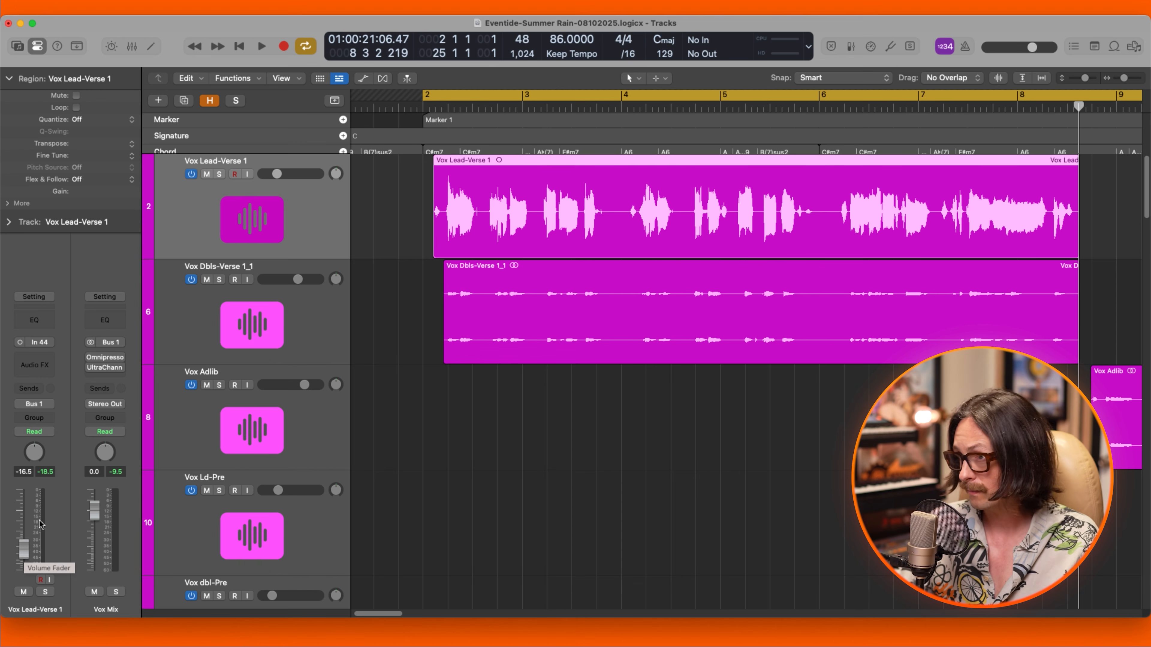
left_click(909, 355)
key("space")
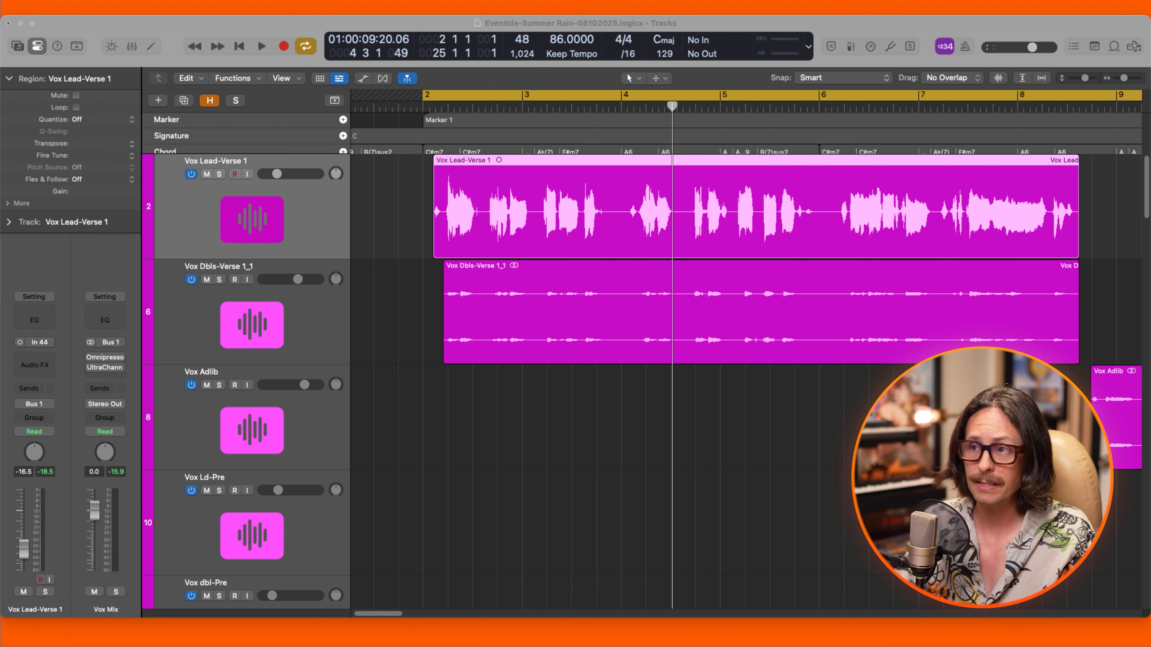
left_click(541, 366)
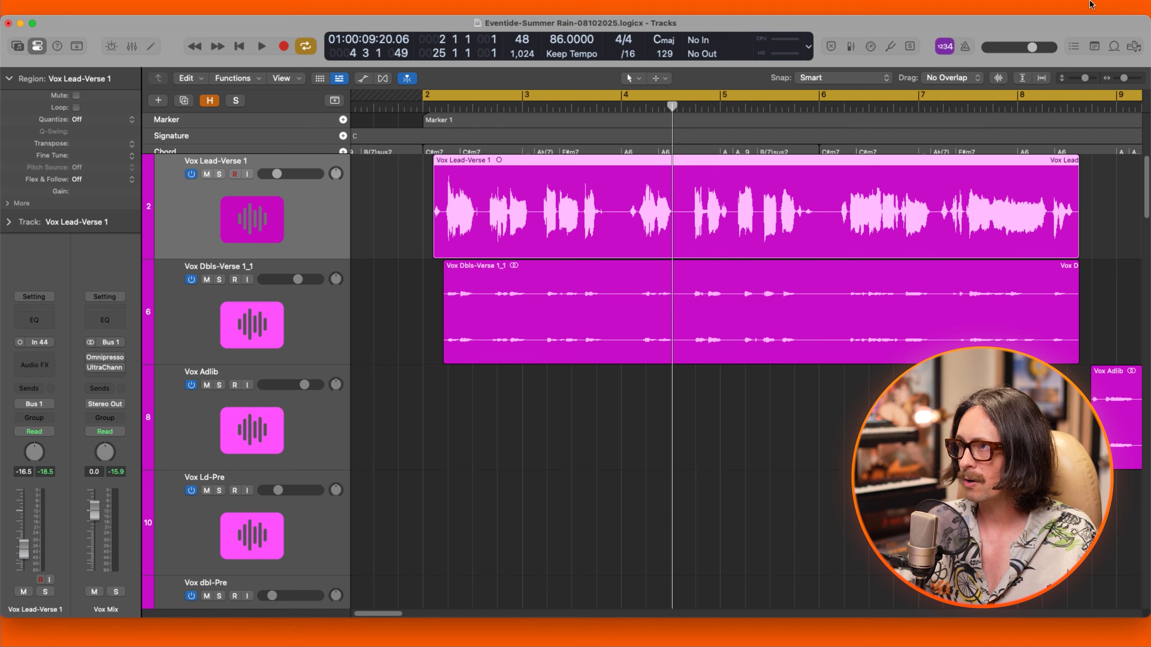
Review the control bar's Pre Fader Metering option and turn pre-fader metering on.
right_click(1074, 32)
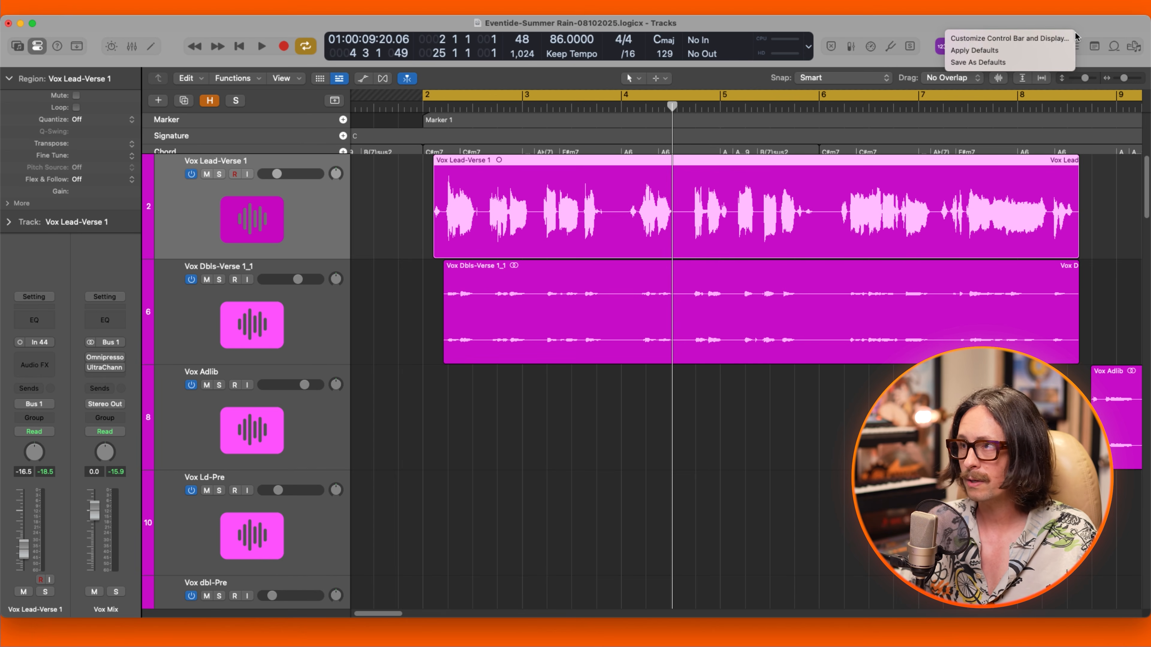
left_click(1022, 40)
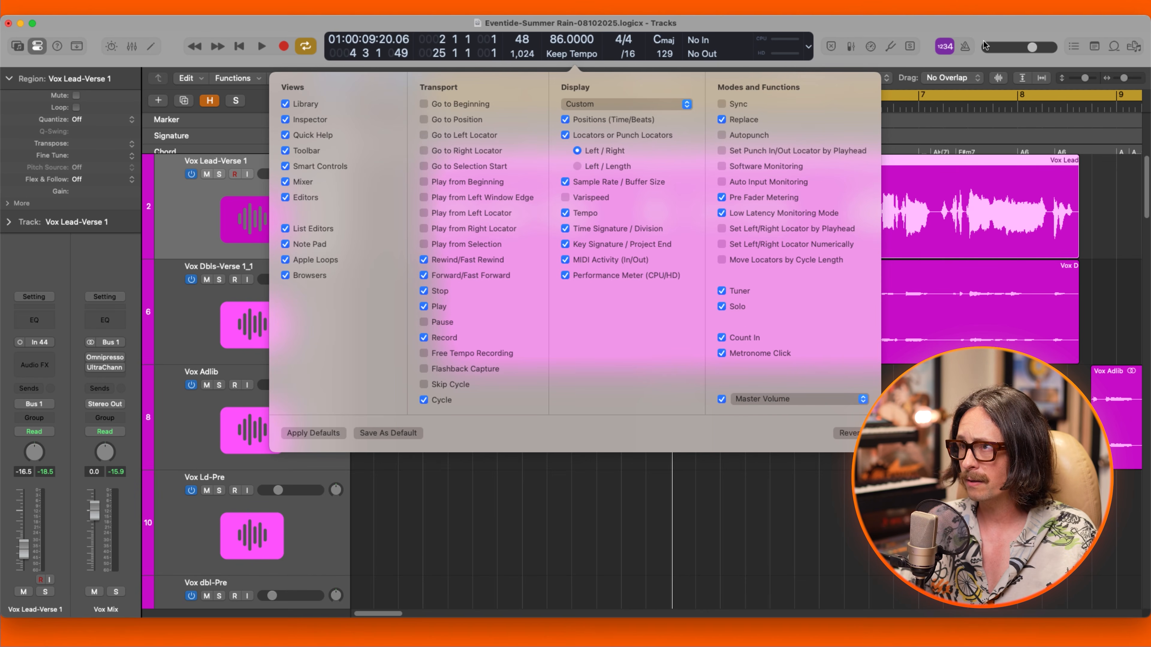
left_click(978, 31)
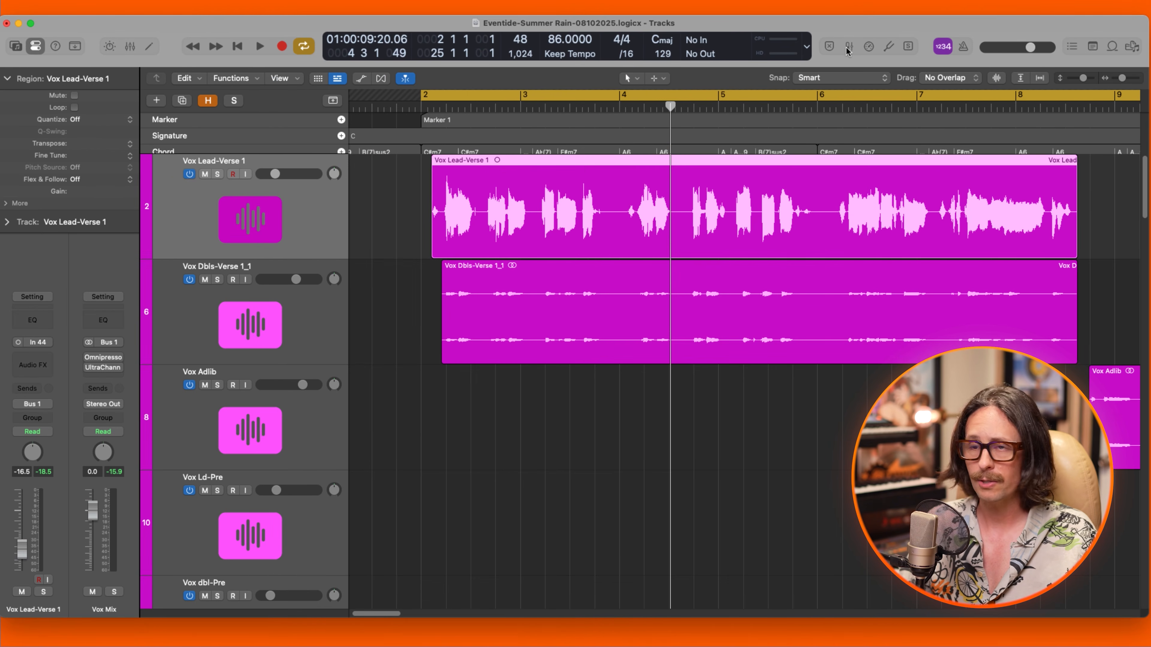
left_click(848, 47)
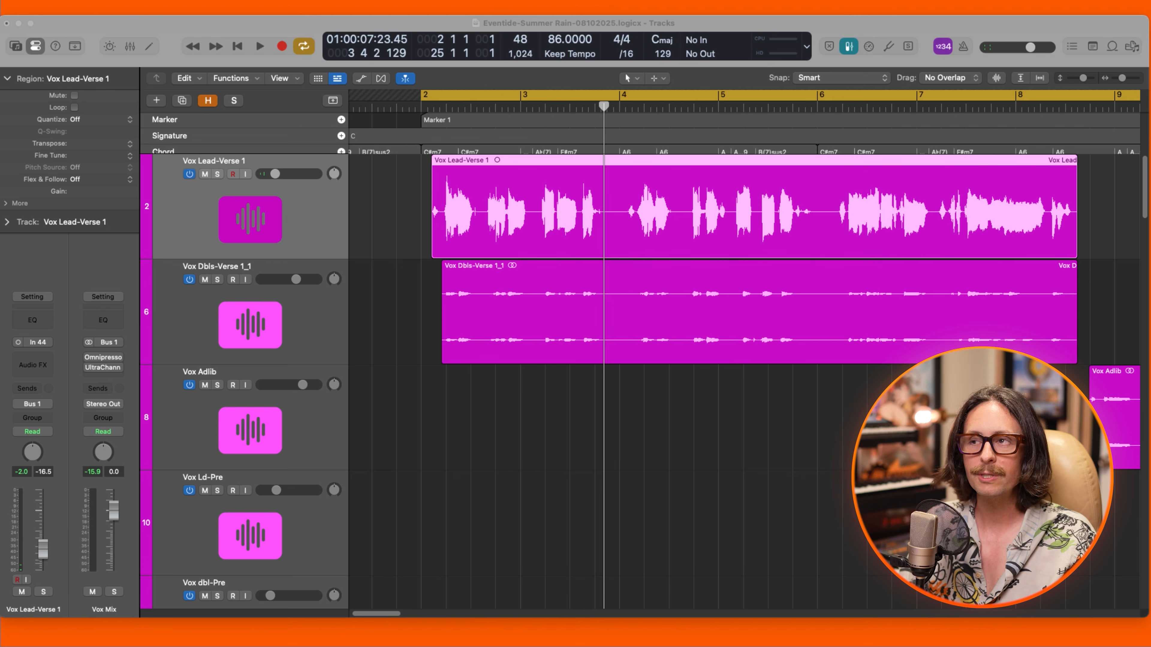
Set the Vox Lead-Verse 1 region gain to -2.0 dB and clear the peak level readings.
left_click(527, 218)
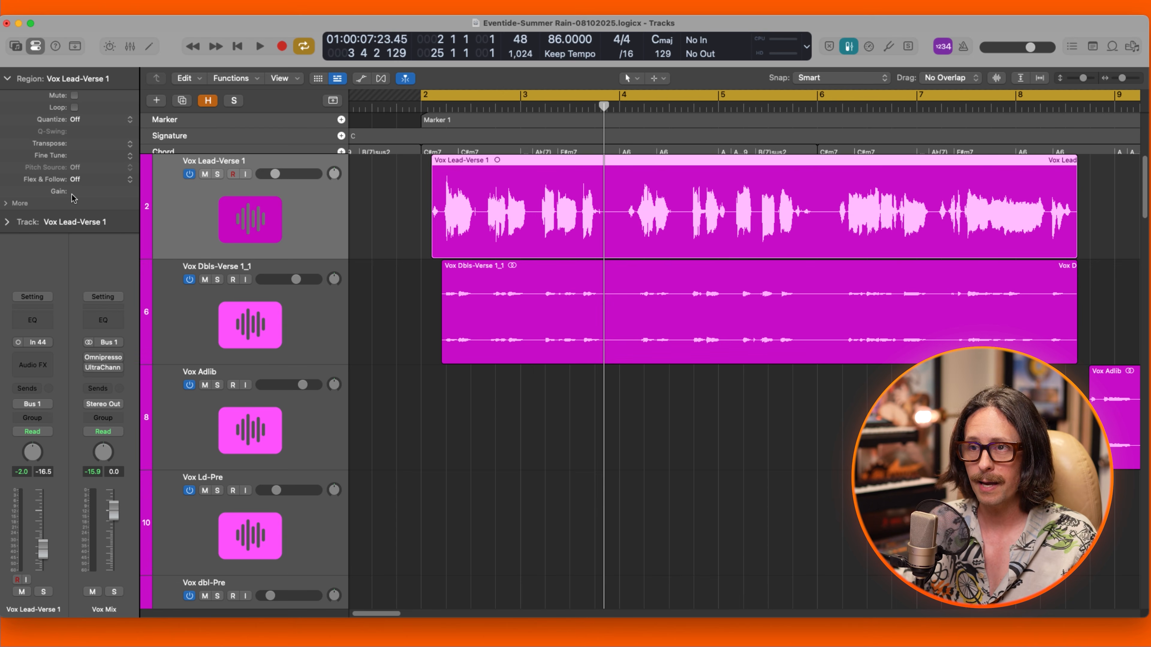
left_click_drag(72, 197, 73, 245)
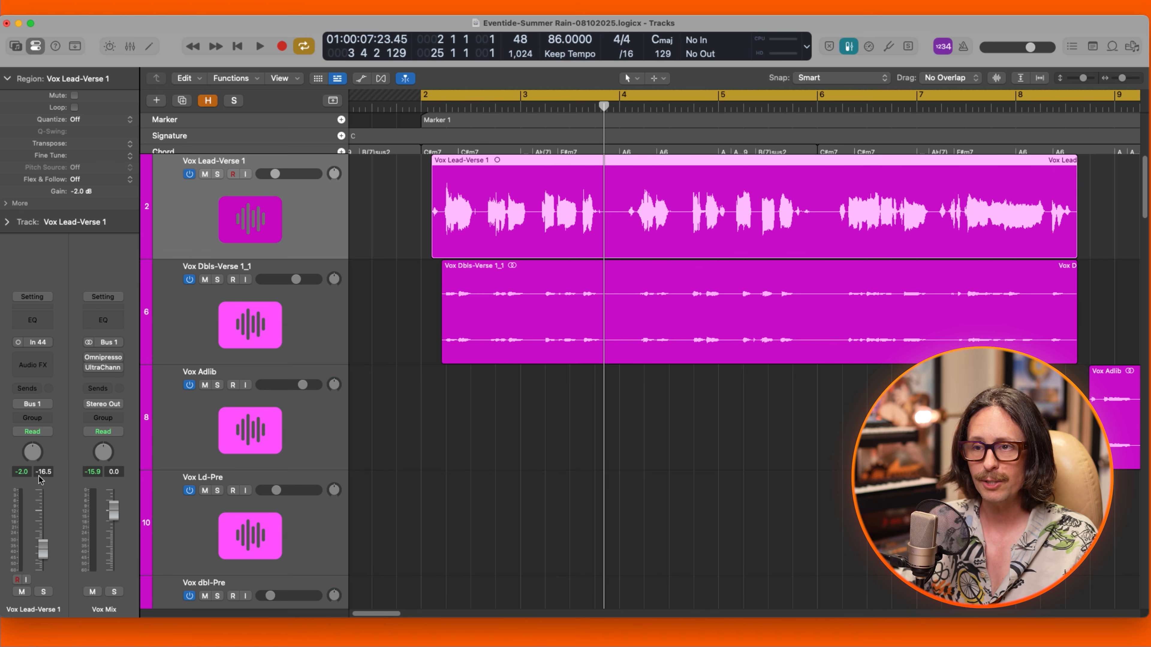
left_click(21, 471)
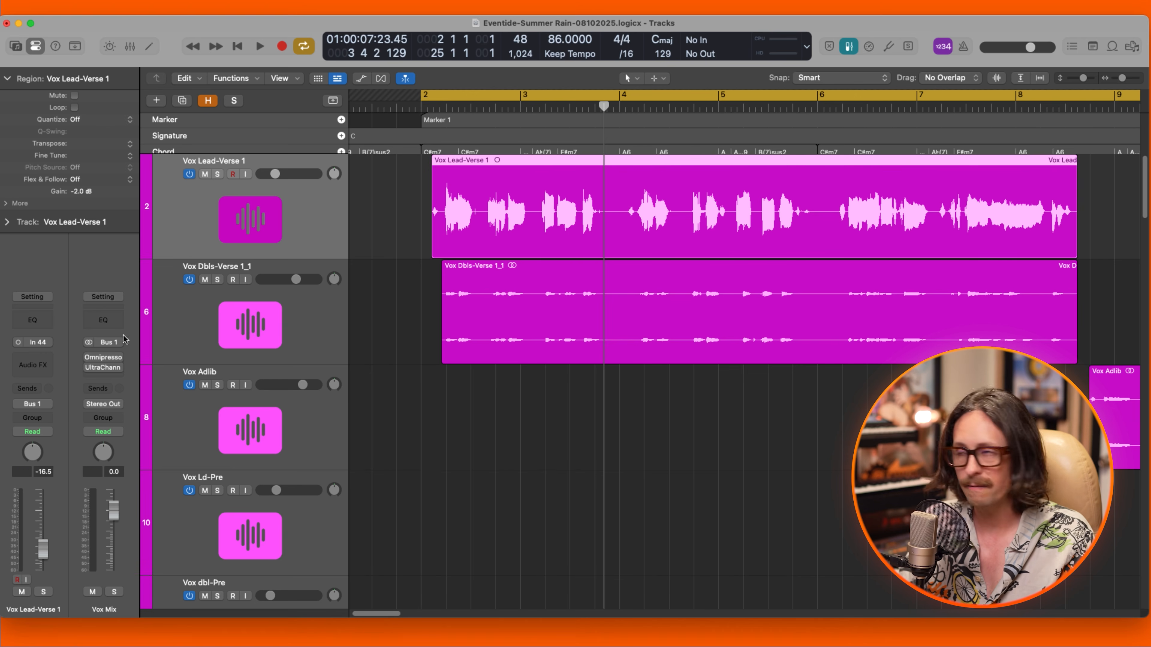
Play the verse to check the pre-fader level of Vox Lead-Verse 1, and turn pre-fader metering off.
left_click(949, 23)
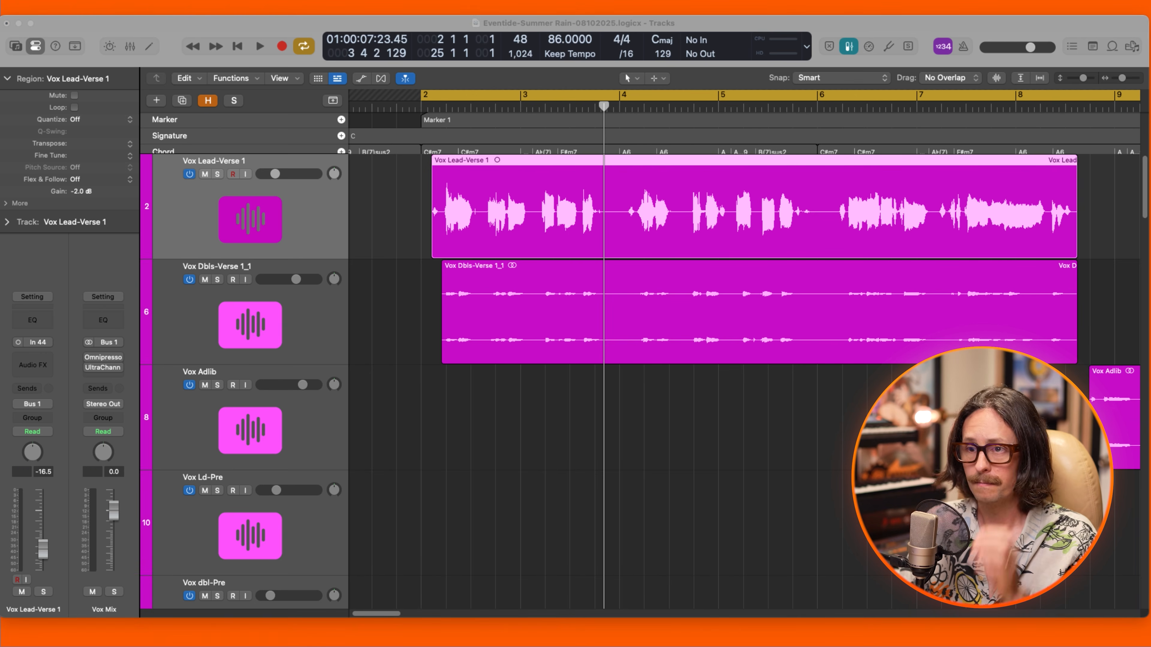
left_click(521, 508)
key("space")
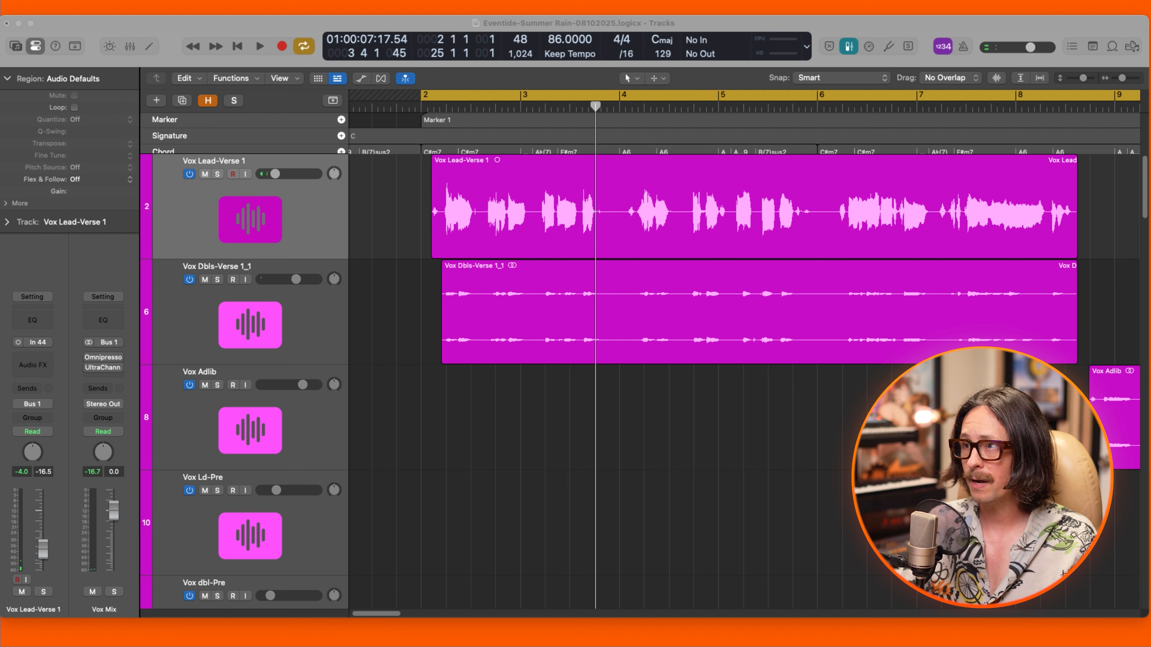
left_click(836, 43)
left_click(848, 49)
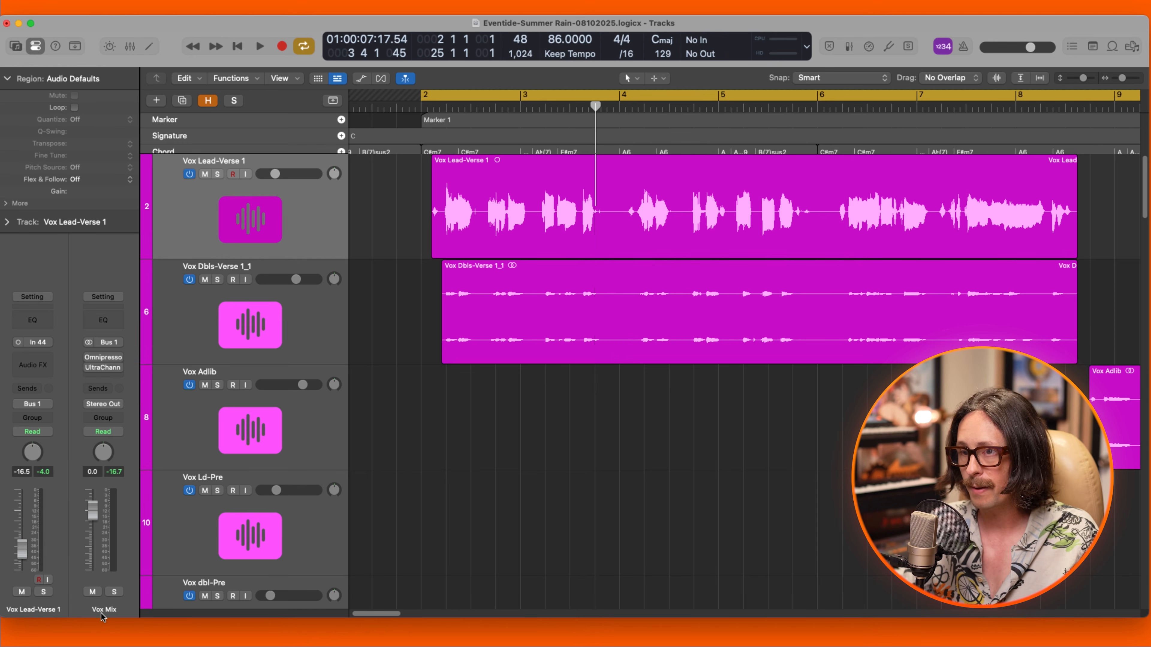
Show the mixer, inspect the Omnipressor and UltraChannel plug-ins on the Vox Mix channel, and close them along with the mixer.
key("x")
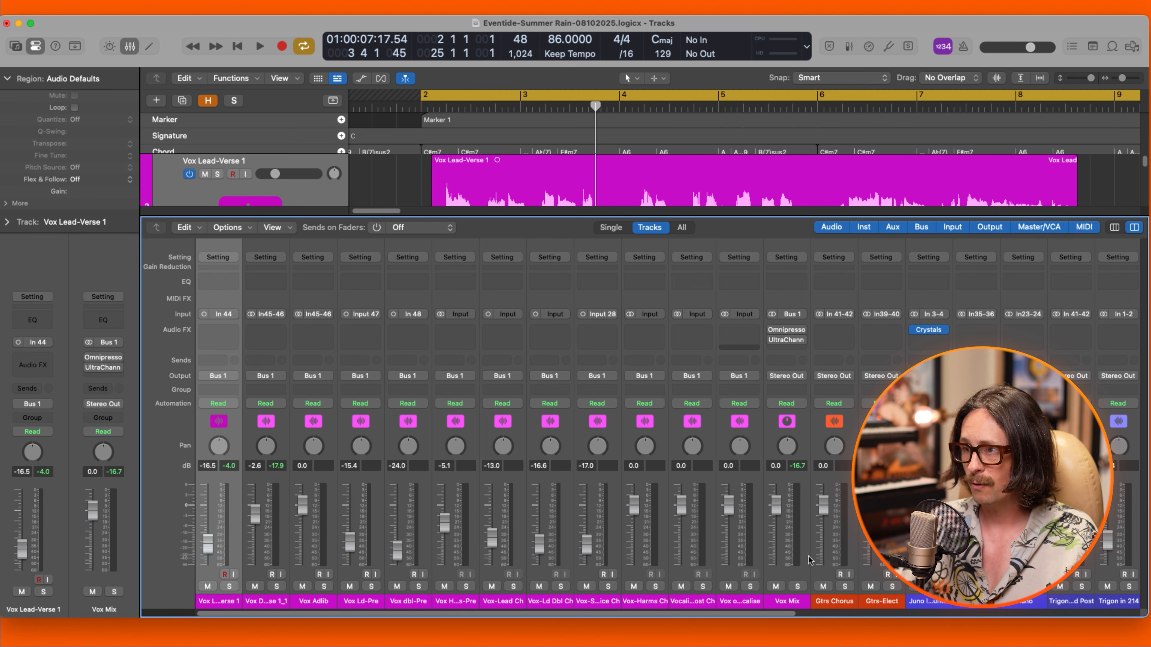
left_click(788, 602)
left_click(786, 330)
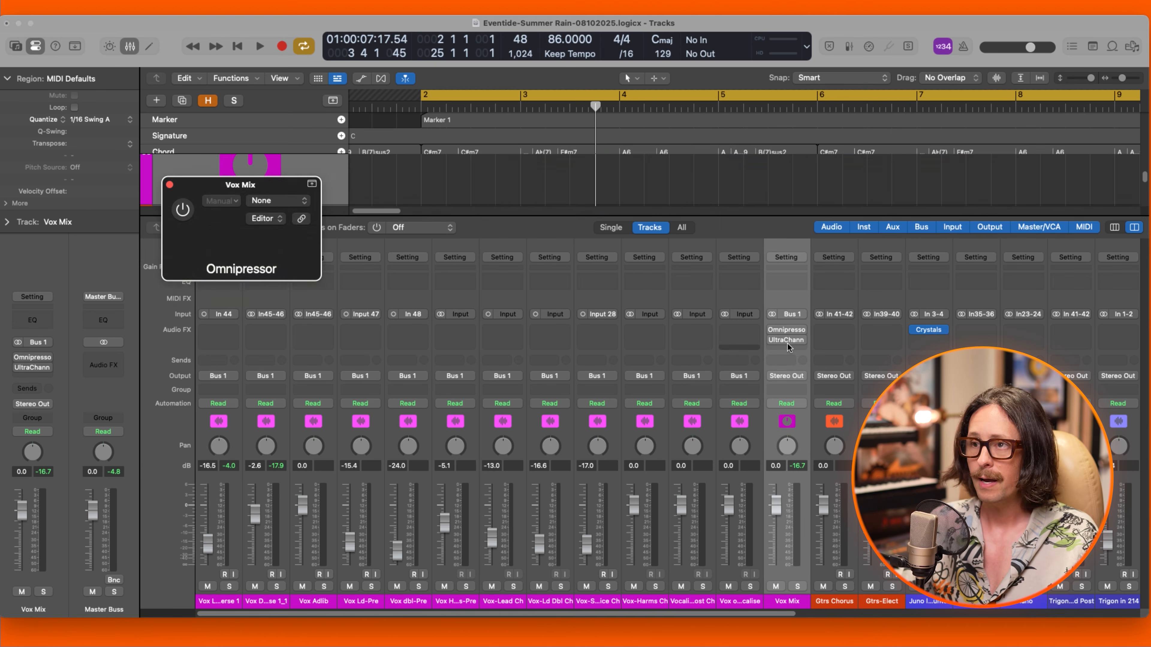
left_click(786, 341)
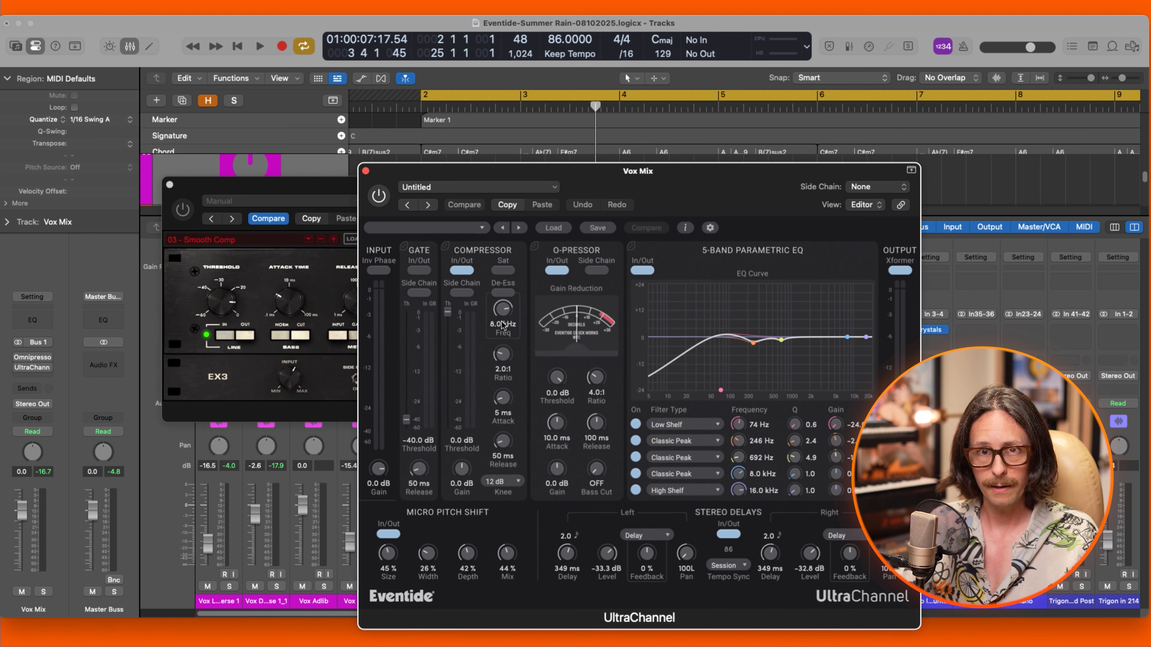
left_click(365, 170)
left_click(169, 184)
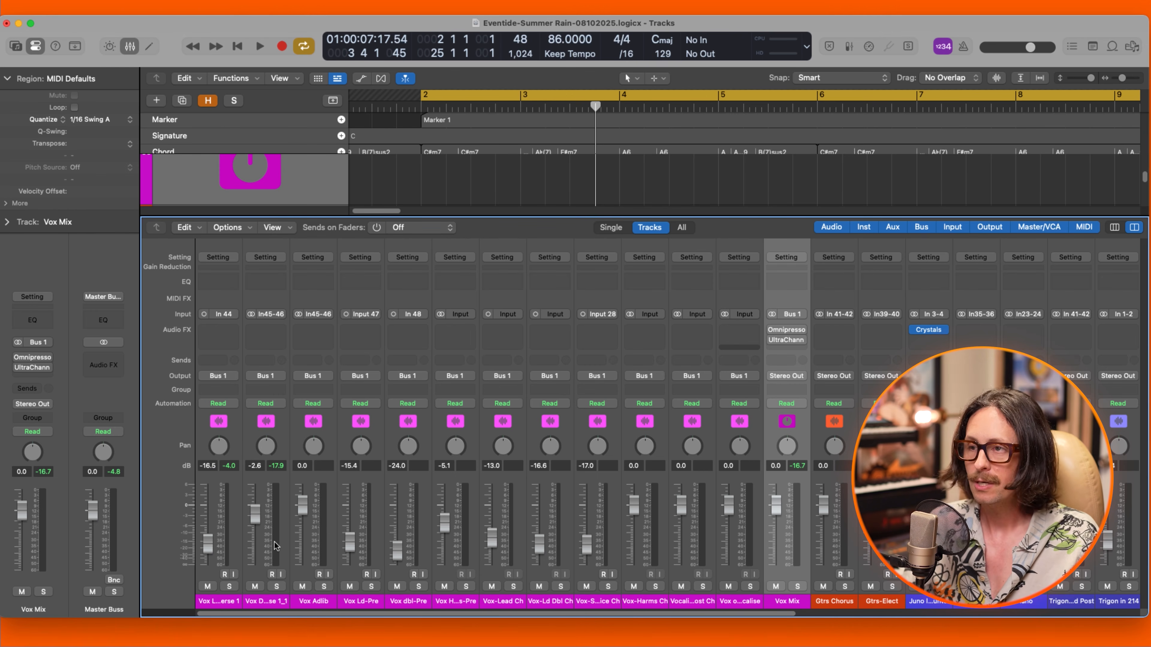
key("x")
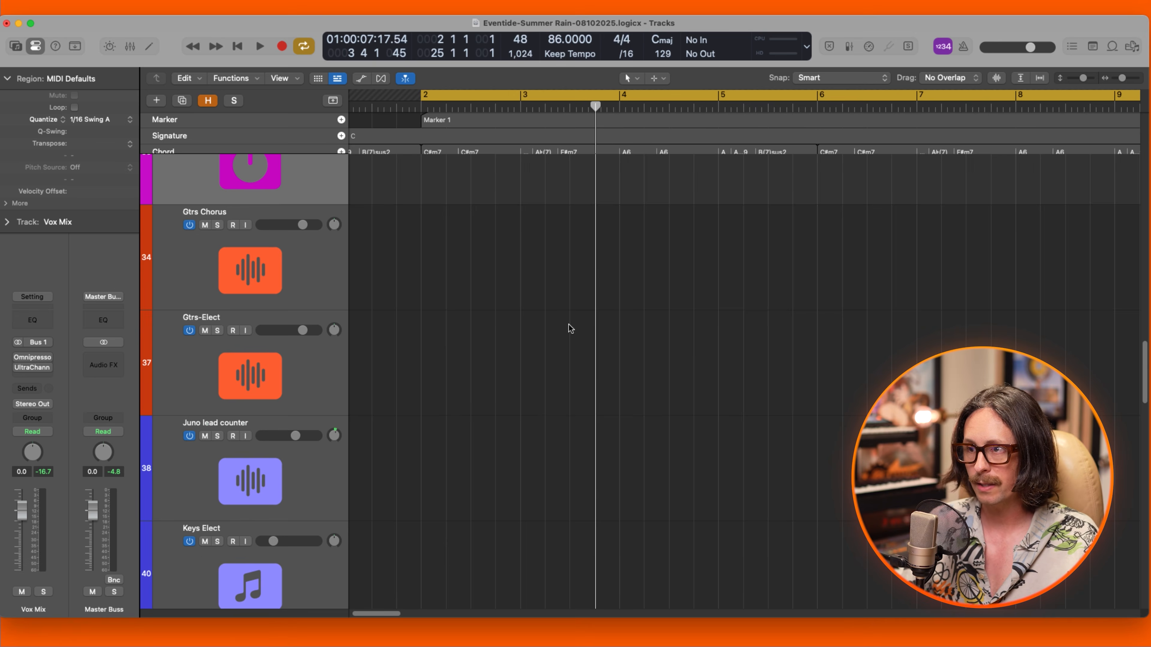
Select the Vox Lead-Verse 1 region and track, and examine the Omnipressor on Vox Mix, trying its Input control.
scroll(570, 326, "up", 20)
left_click(506, 211)
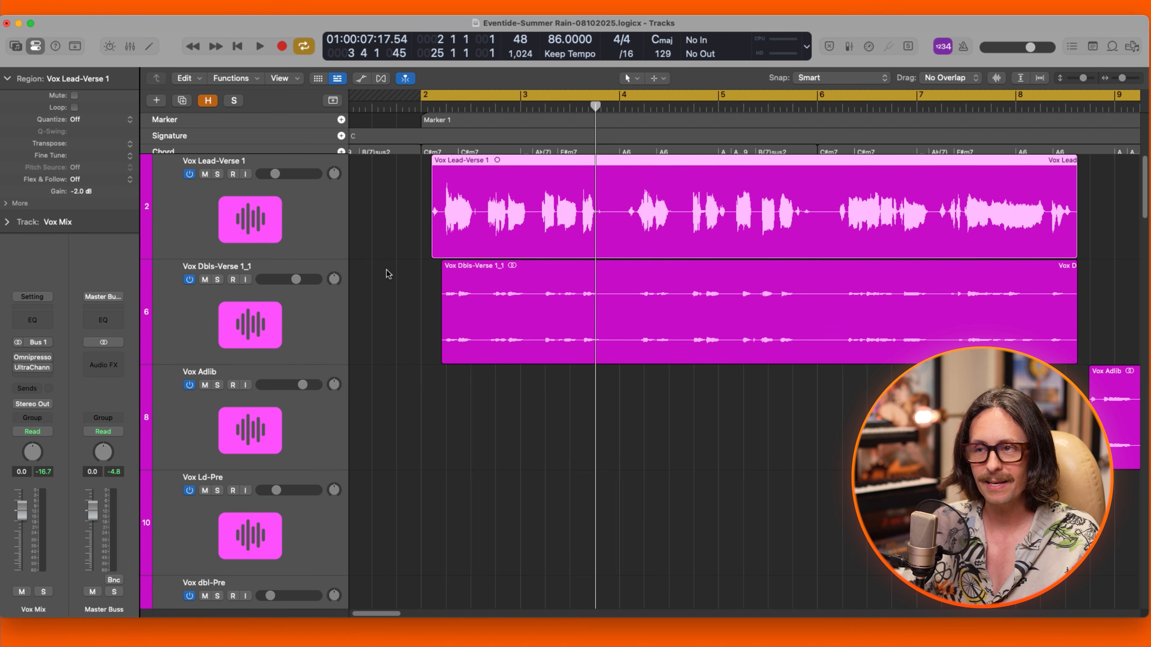
left_click(217, 223)
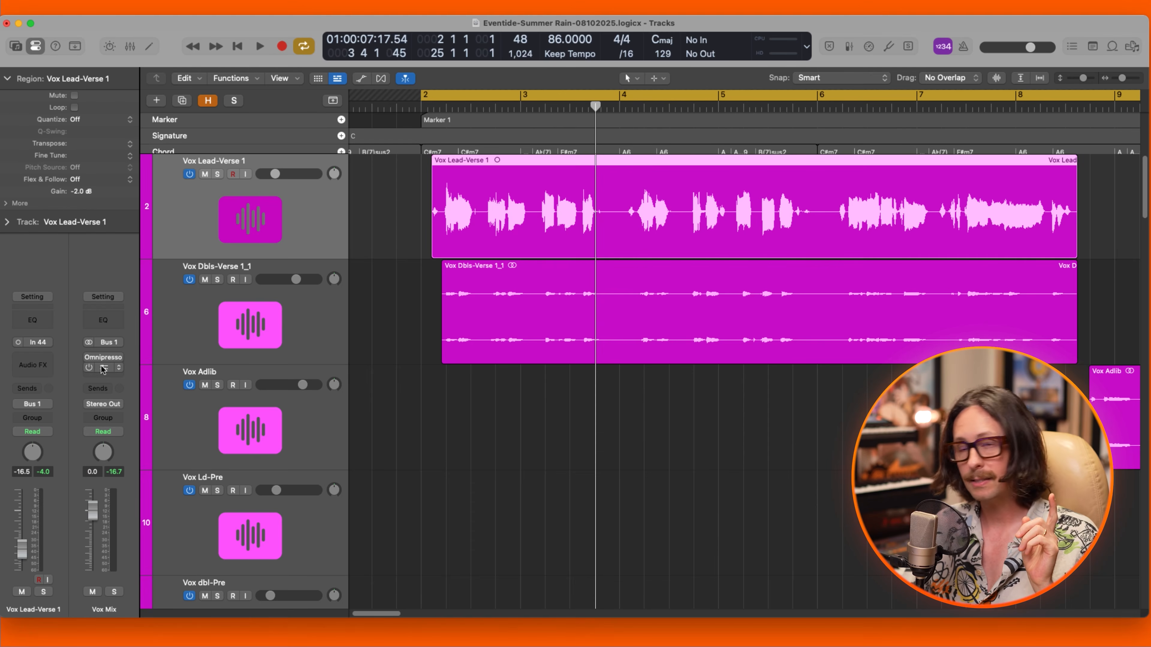
mouse_move(90, 361)
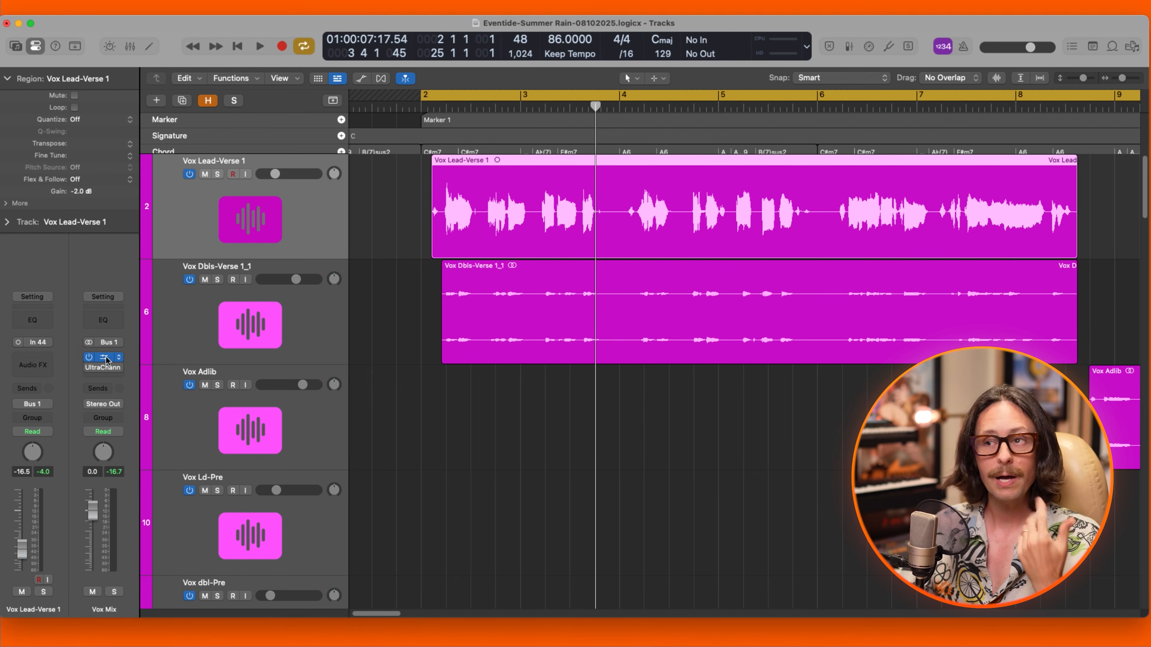
left_click(103, 357)
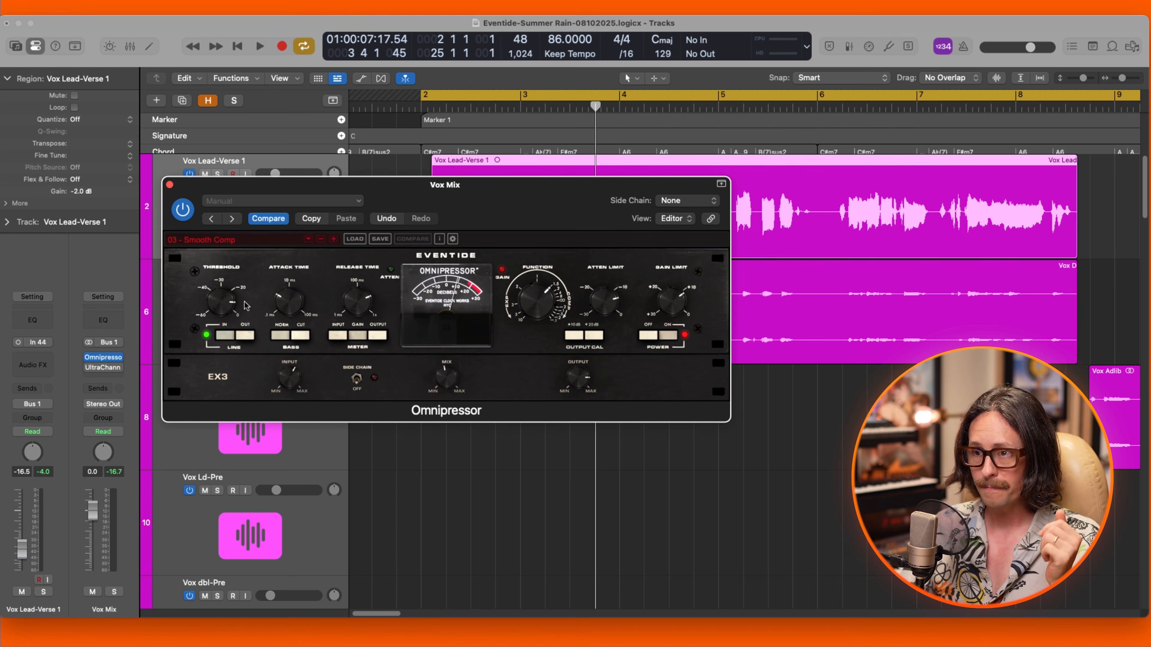
mouse_move(291, 382)
left_click_drag(292, 382, 297, 284)
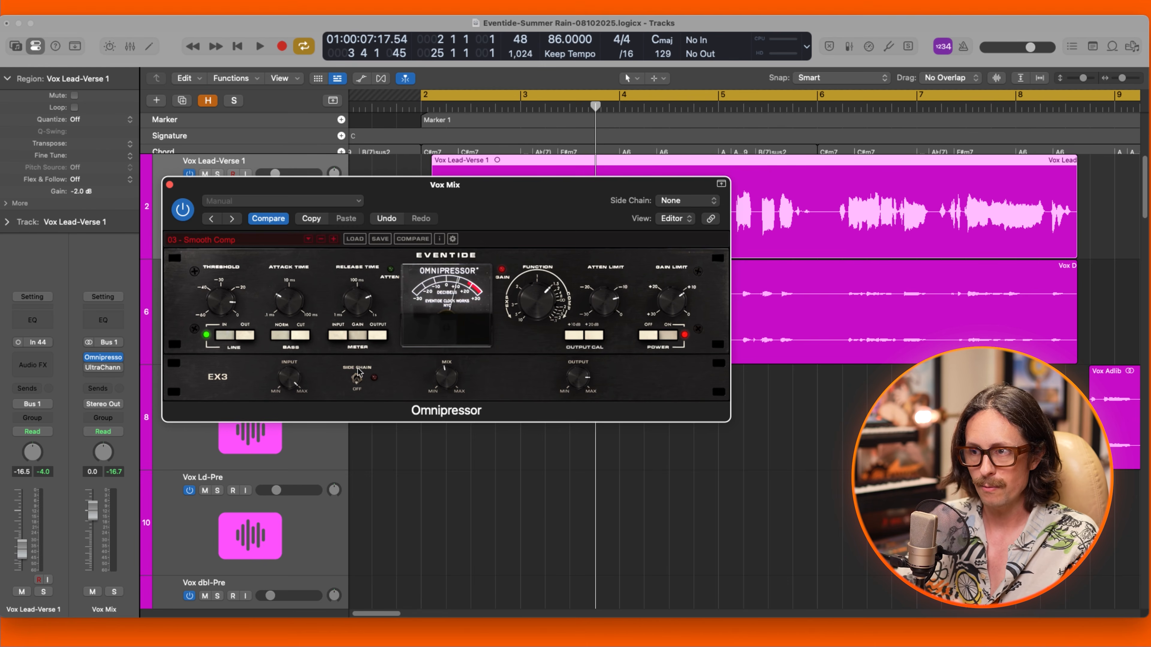
left_click(170, 185)
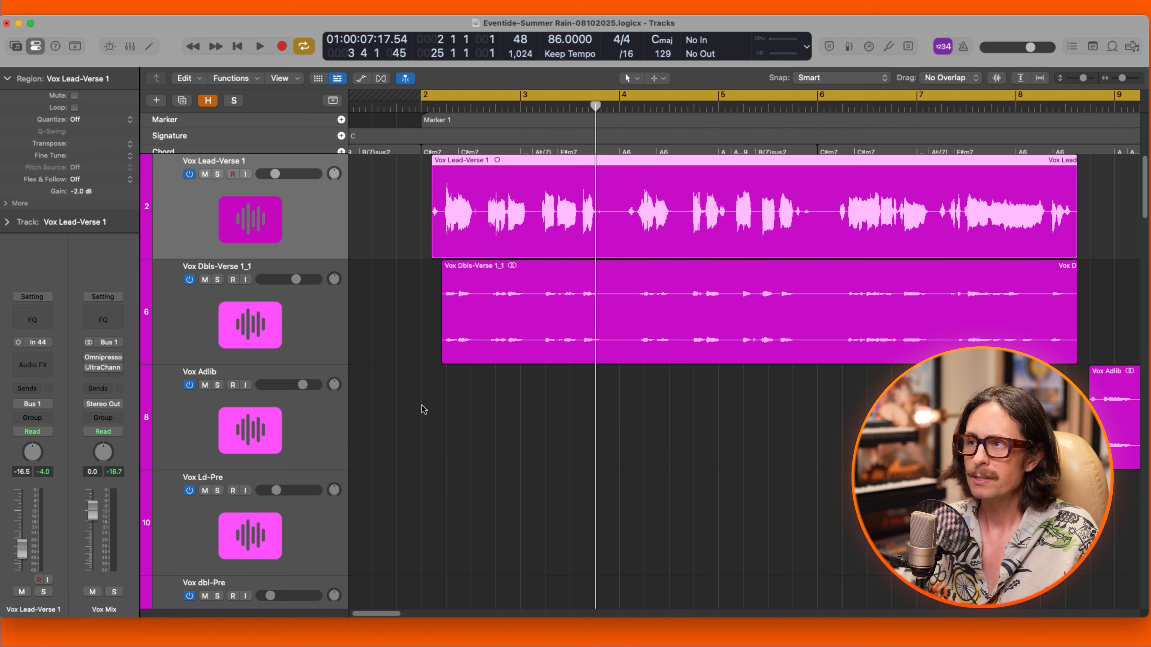
Play the verse with the full arrangement and raise the Vox Lead-Verse 1 track volume to -11.6 dB.
key("z")
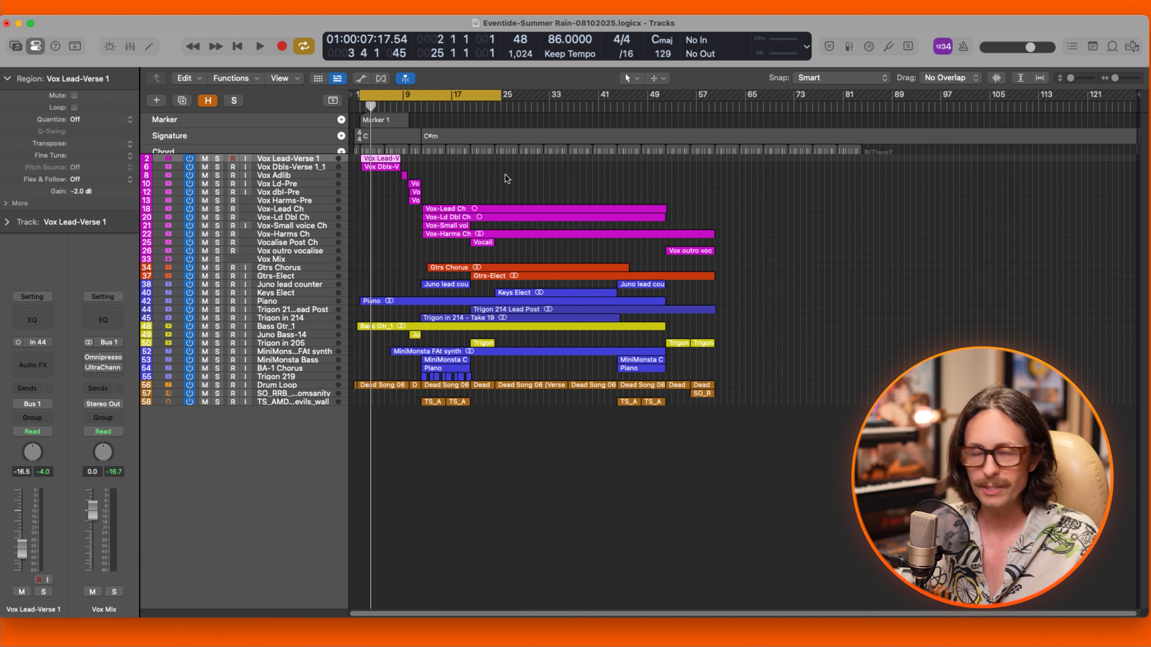
left_click_drag(538, 162, 316, 310)
scroll(525, 272, "up", 1)
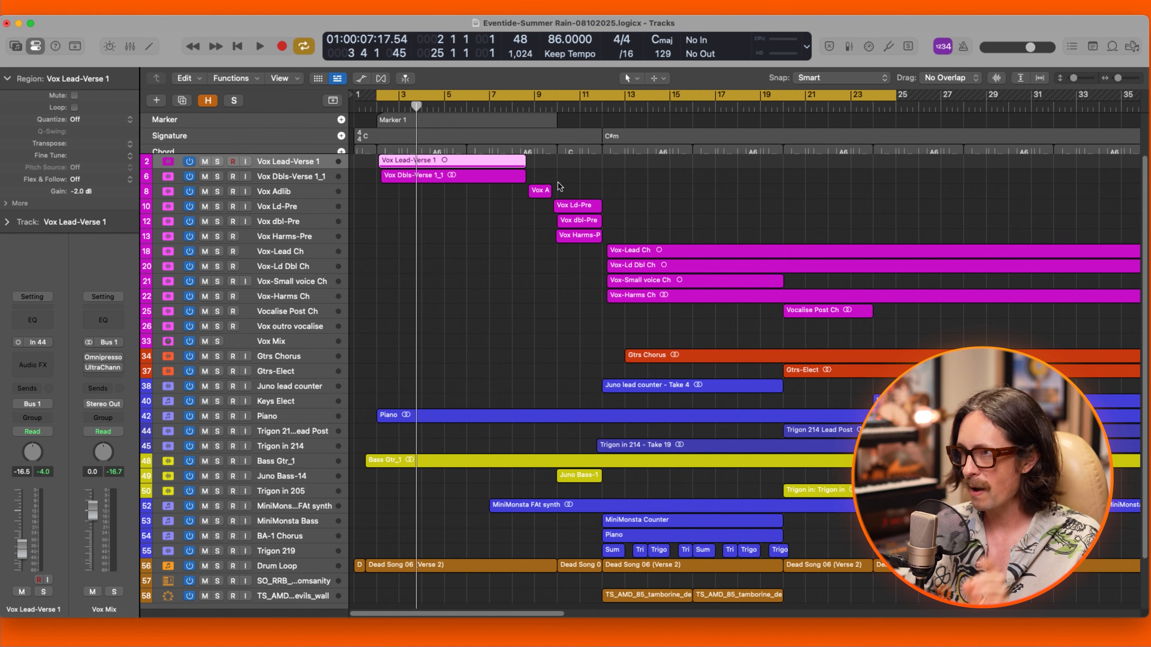
key("space")
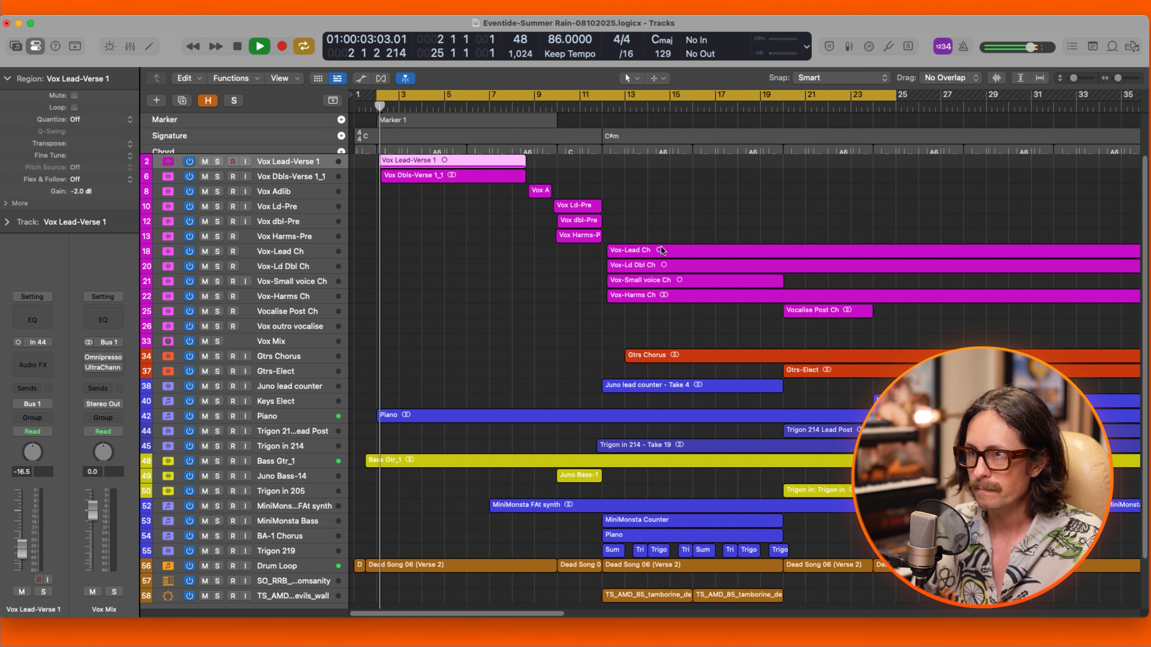
left_click_drag(586, 158, 351, 272)
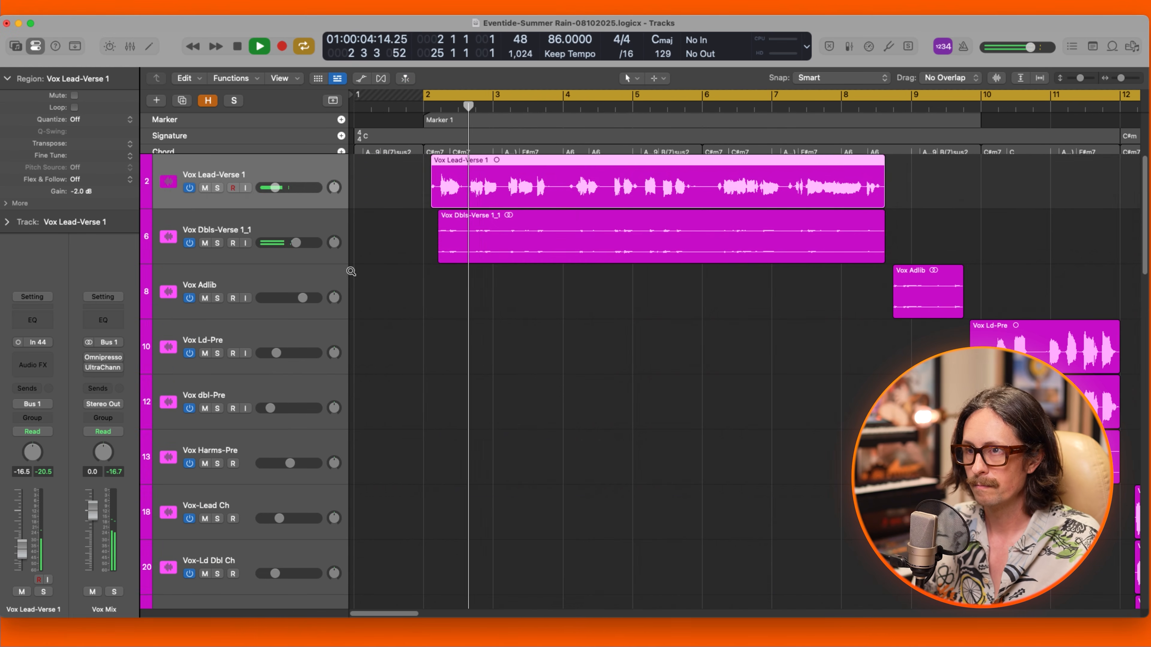
left_click(265, 233)
left_click(277, 188)
left_click_drag(278, 190, 291, 190)
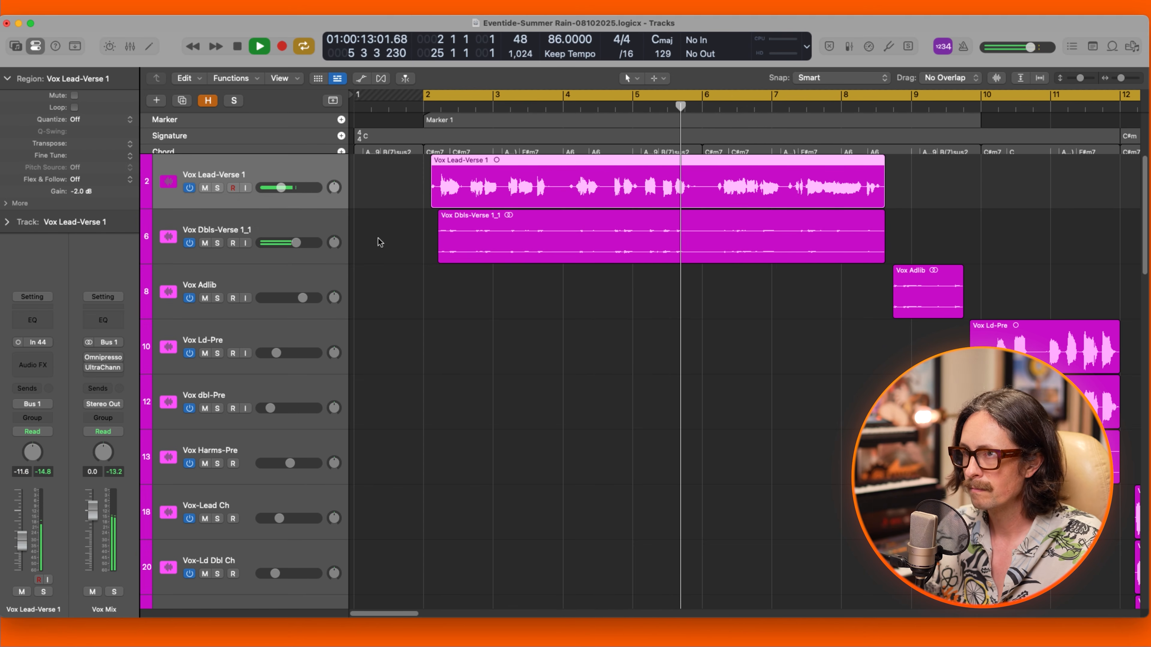
Place the playhead at bar 12 and set the cycle range from bar 12 to bar 21 around the chorus.
scroll(659, 232, "down", 5)
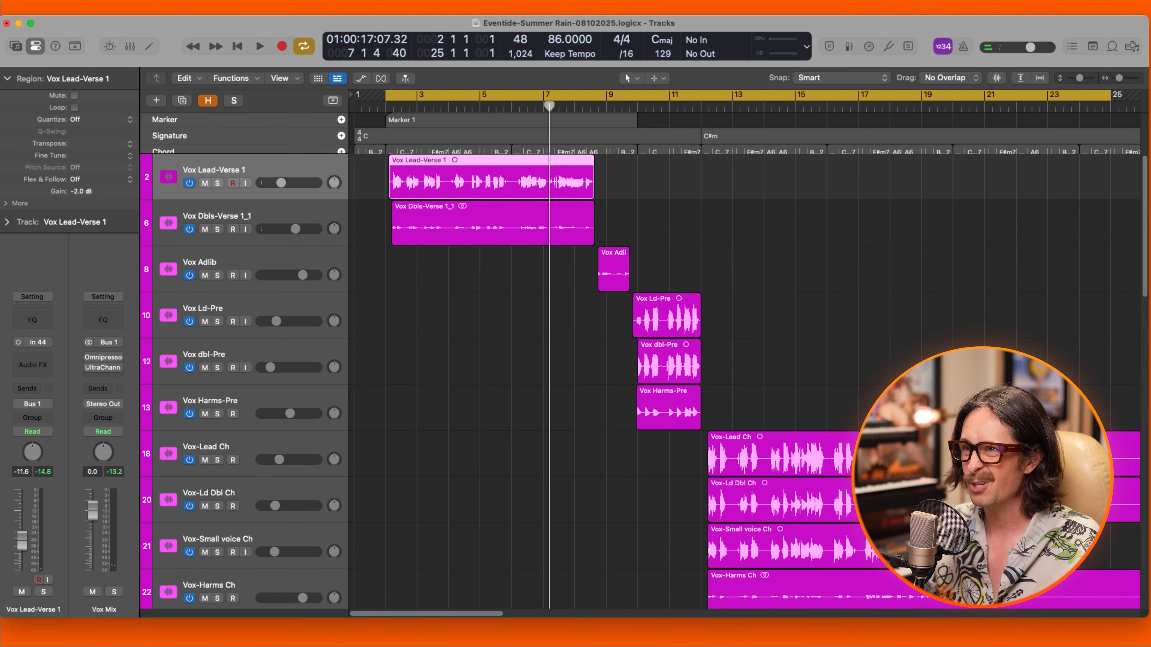
left_click(827, 340)
scroll(827, 340, "down", 4)
left_click(499, 107)
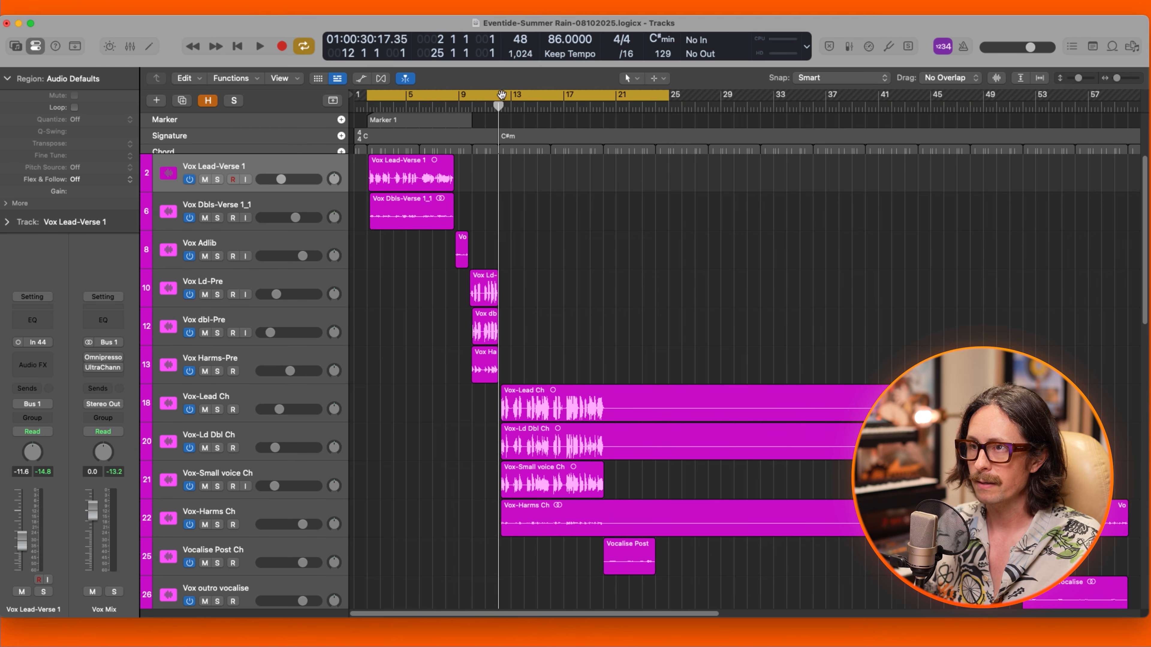
left_click_drag(500, 94, 611, 115)
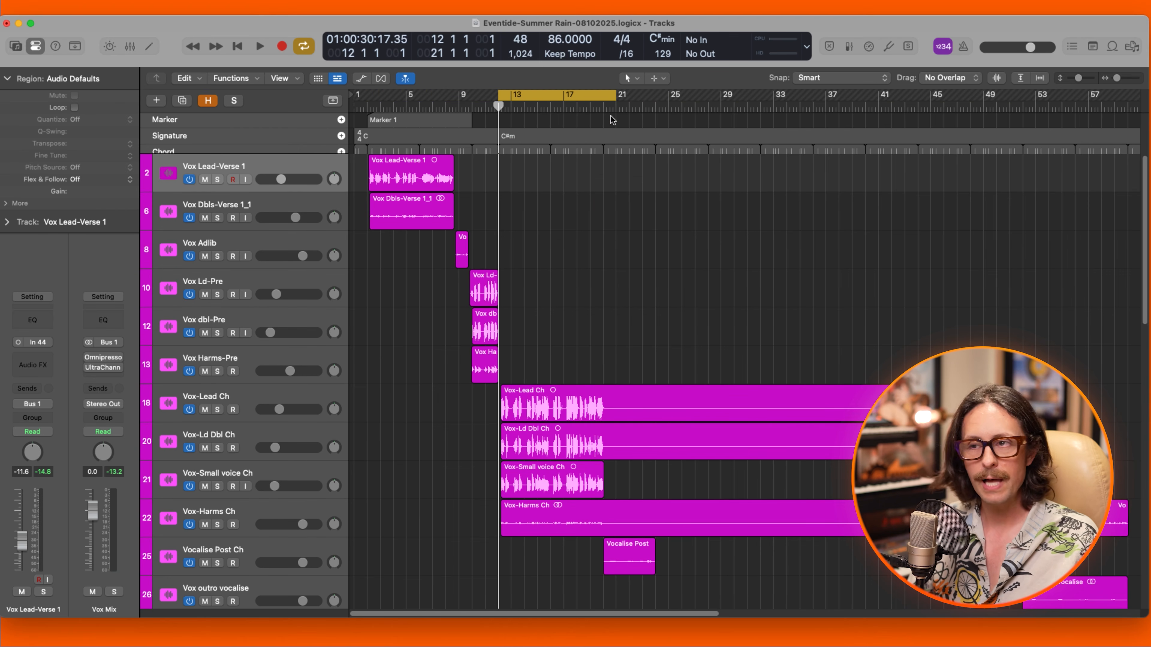
Play the chorus and balance its vocals, setting the Vox-Lead Ch volume to -13.2 dB and raising the Vox-Ld Dbl Ch volume slightly.
left_click(591, 404)
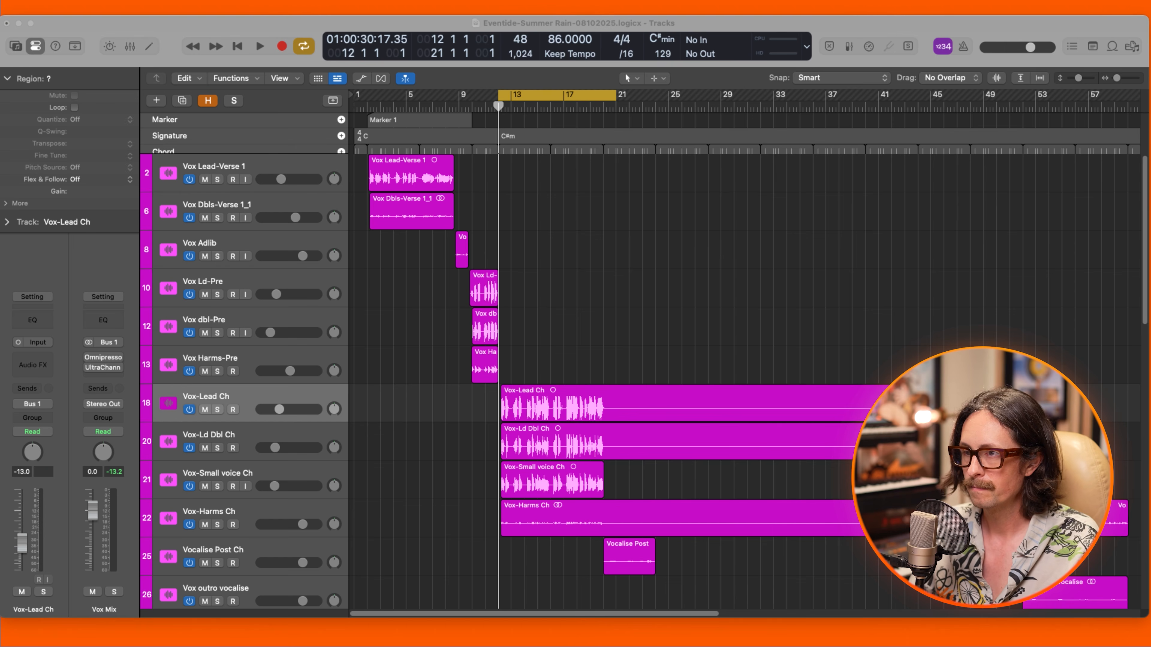
key("space")
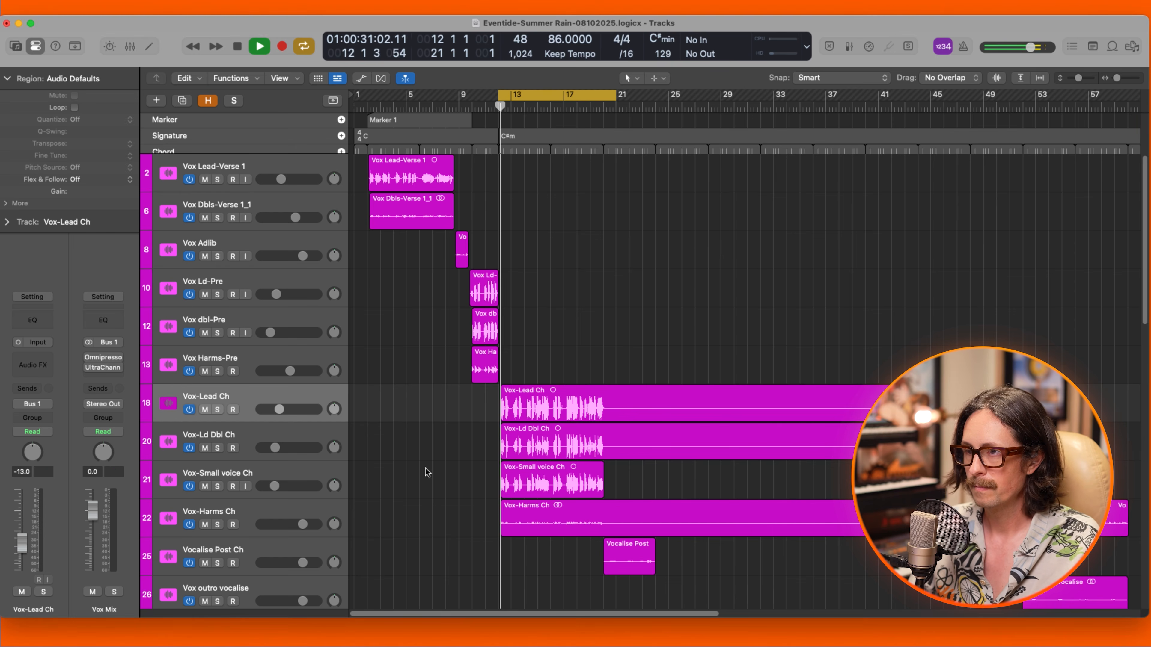
left_click_drag(471, 345, 750, 589)
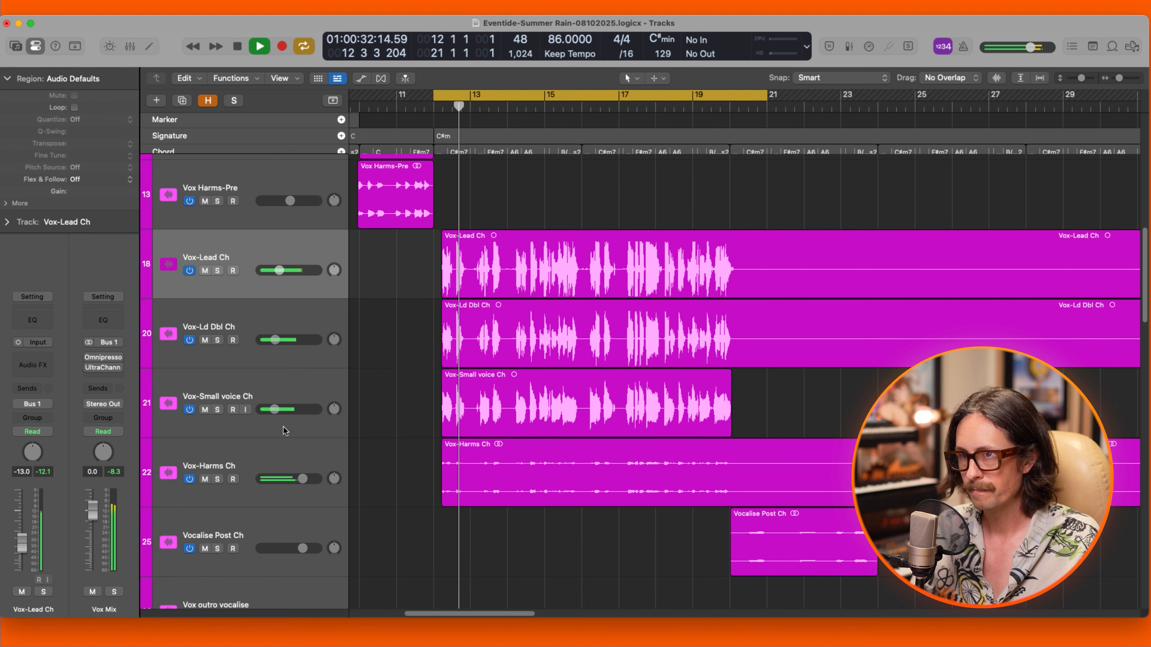
left_click(254, 385)
left_click(249, 317)
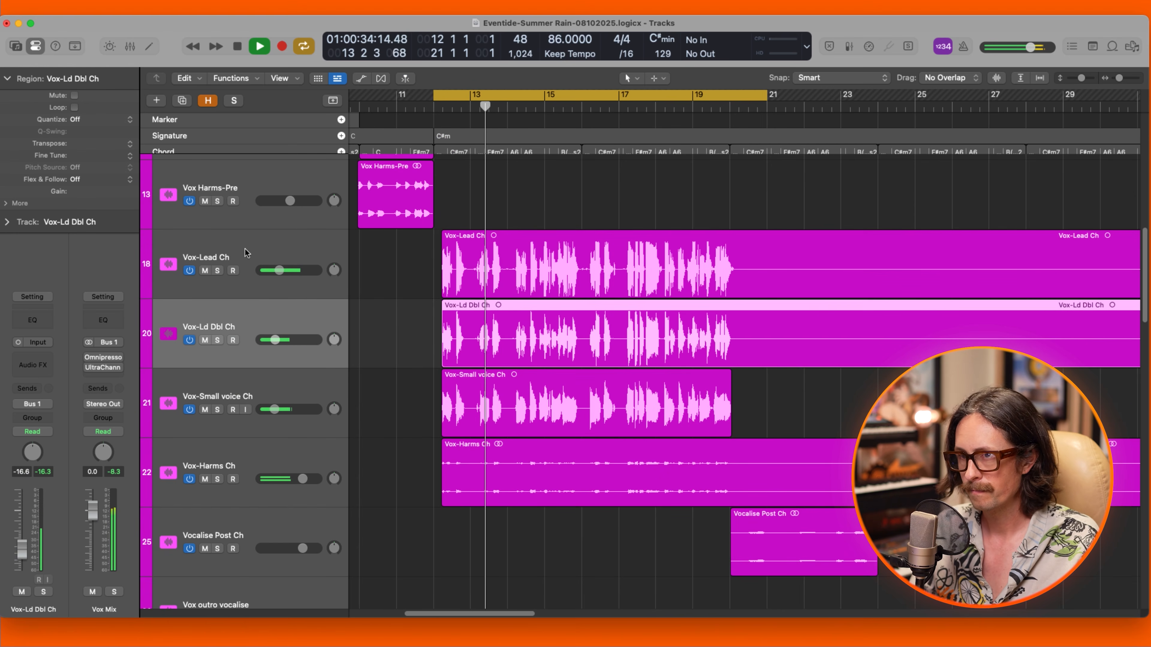
left_click(245, 249)
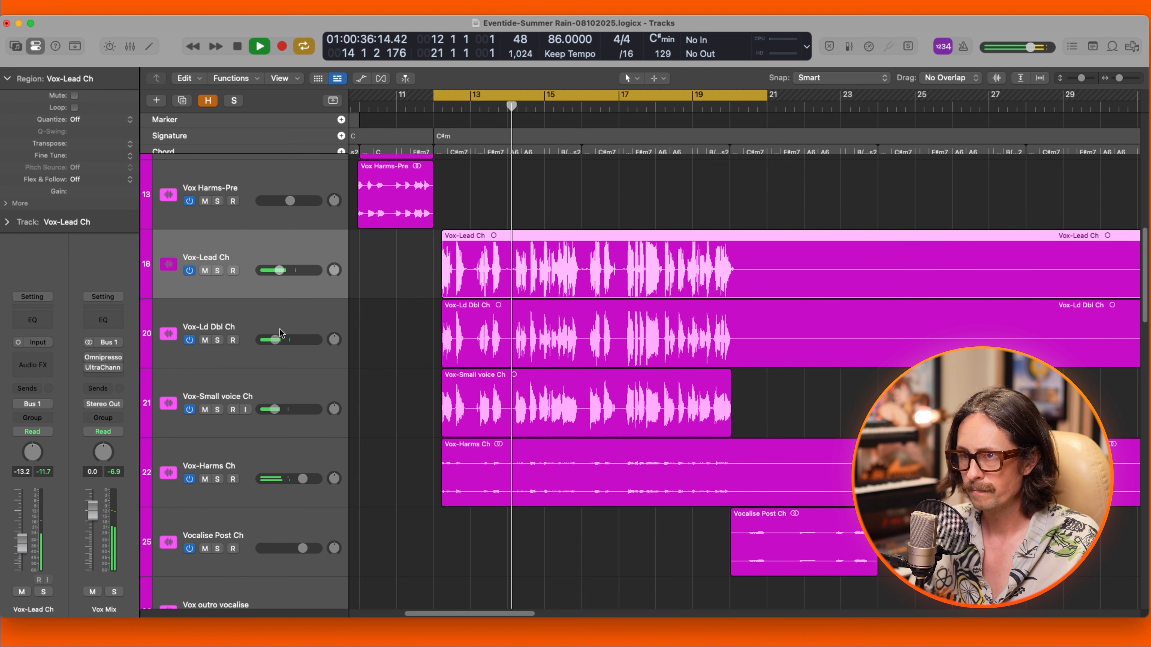
left_click(270, 395)
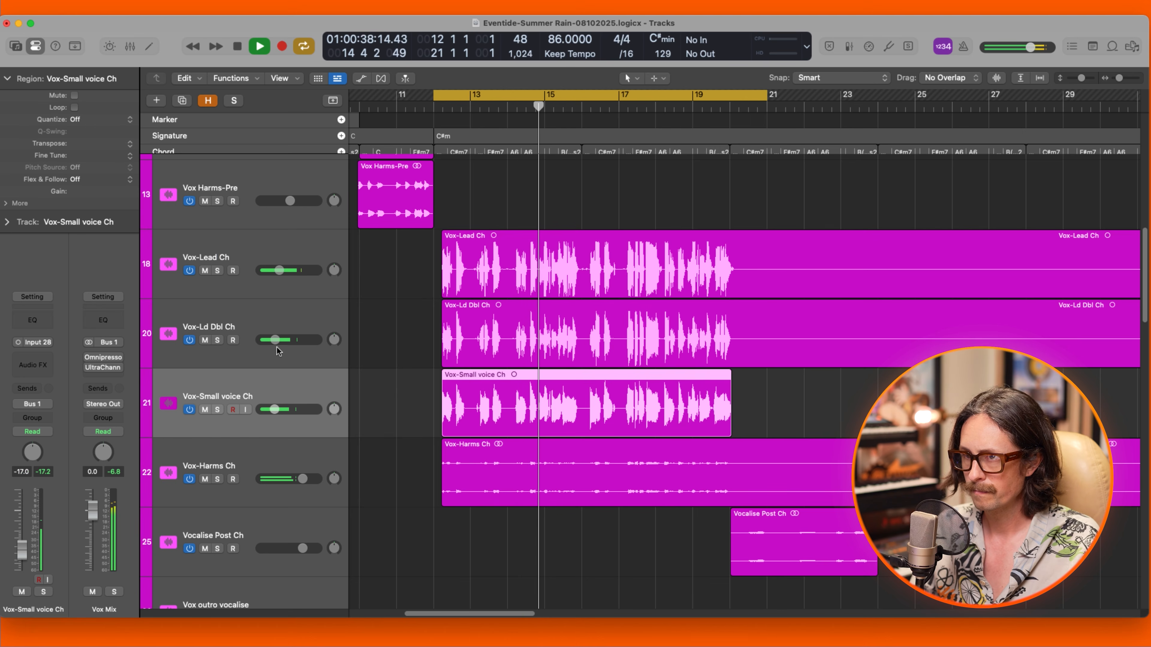
left_click_drag(276, 347, 285, 346)
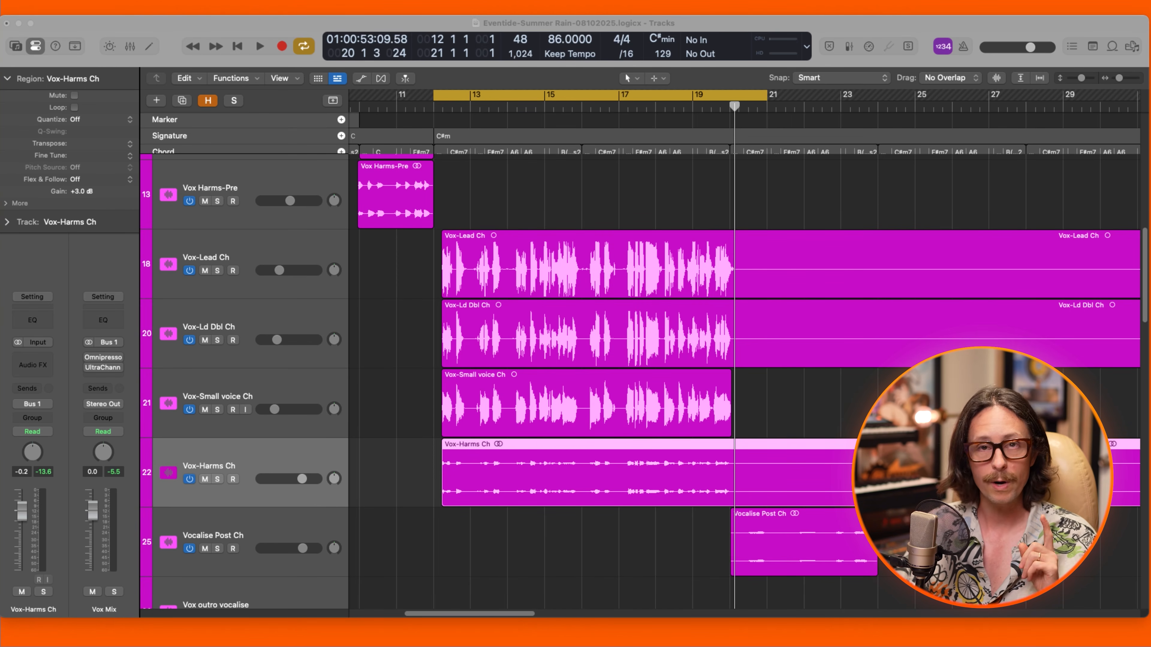
Select the Vox-Lead Ch track and insert UltraChannel as its audio effect, with the plug-in window placed clear of the channel strip.
left_click(602, 544)
left_click(535, 252)
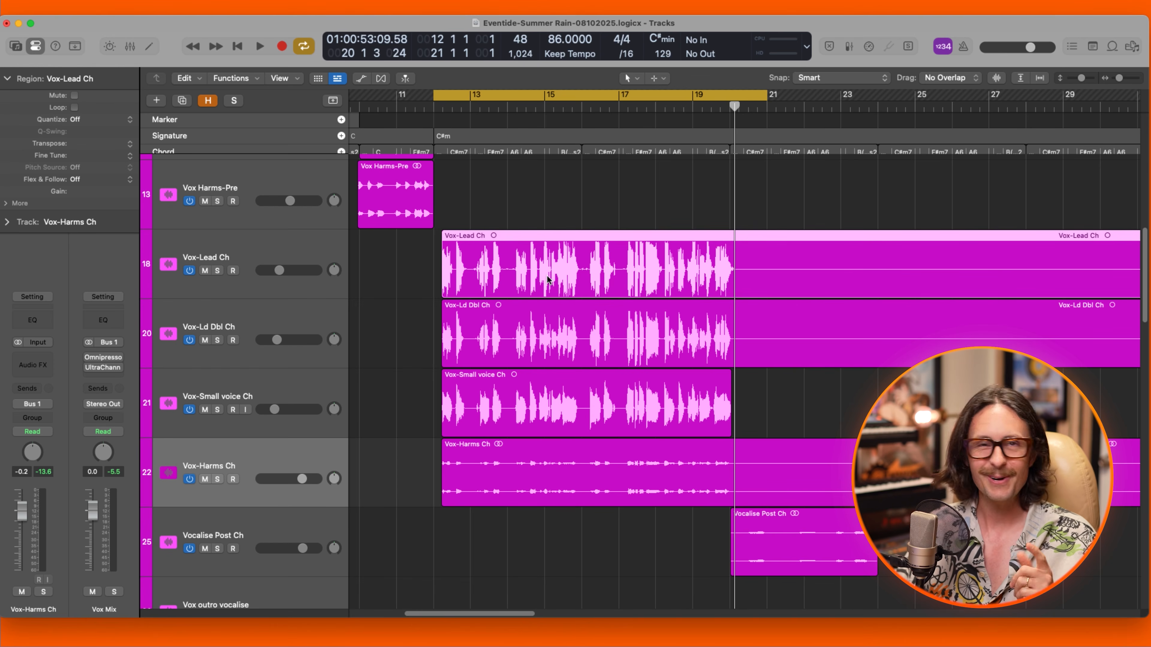
scroll(498, 318, "up", 10)
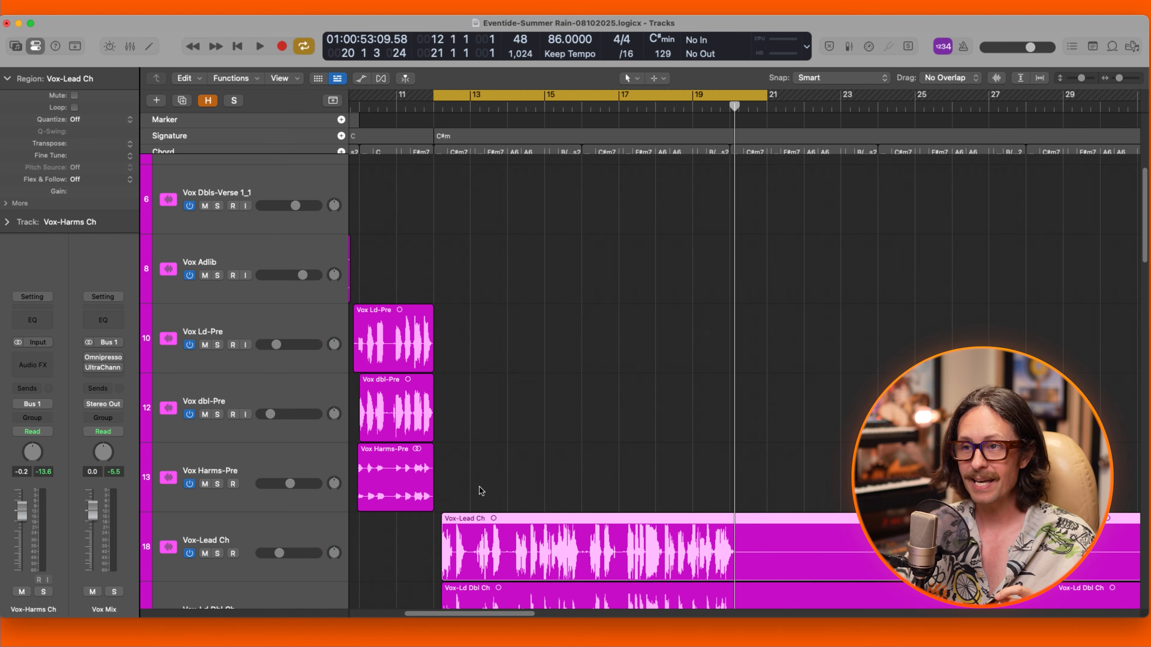
scroll(478, 488, "down", 7)
left_click(263, 344)
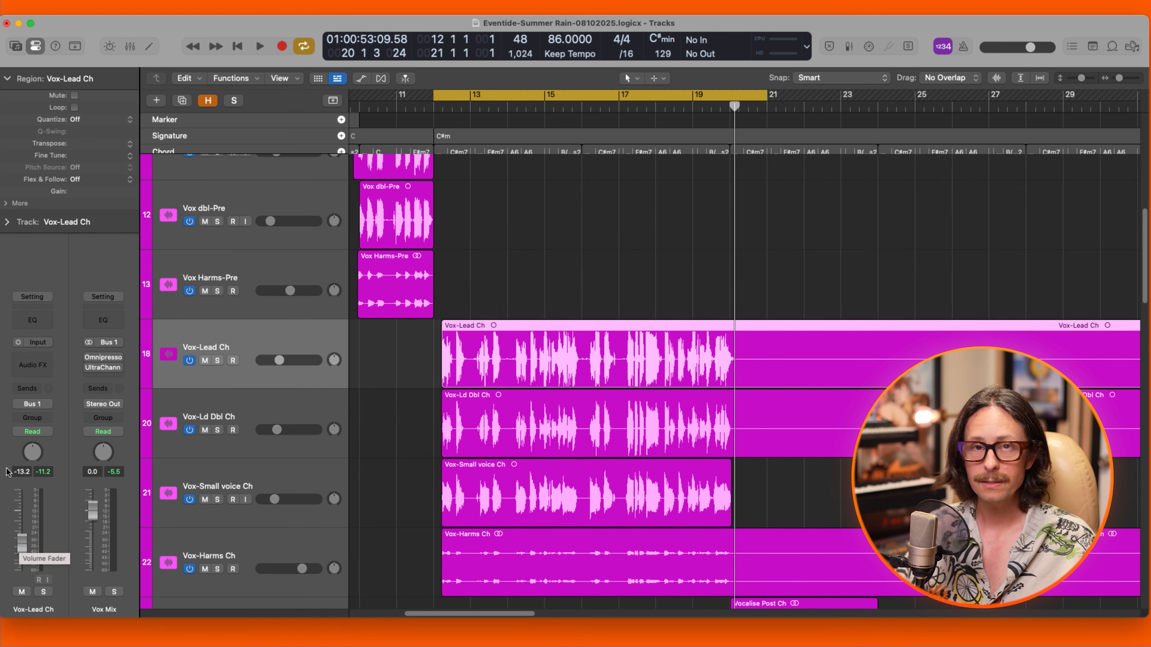
left_click(47, 362)
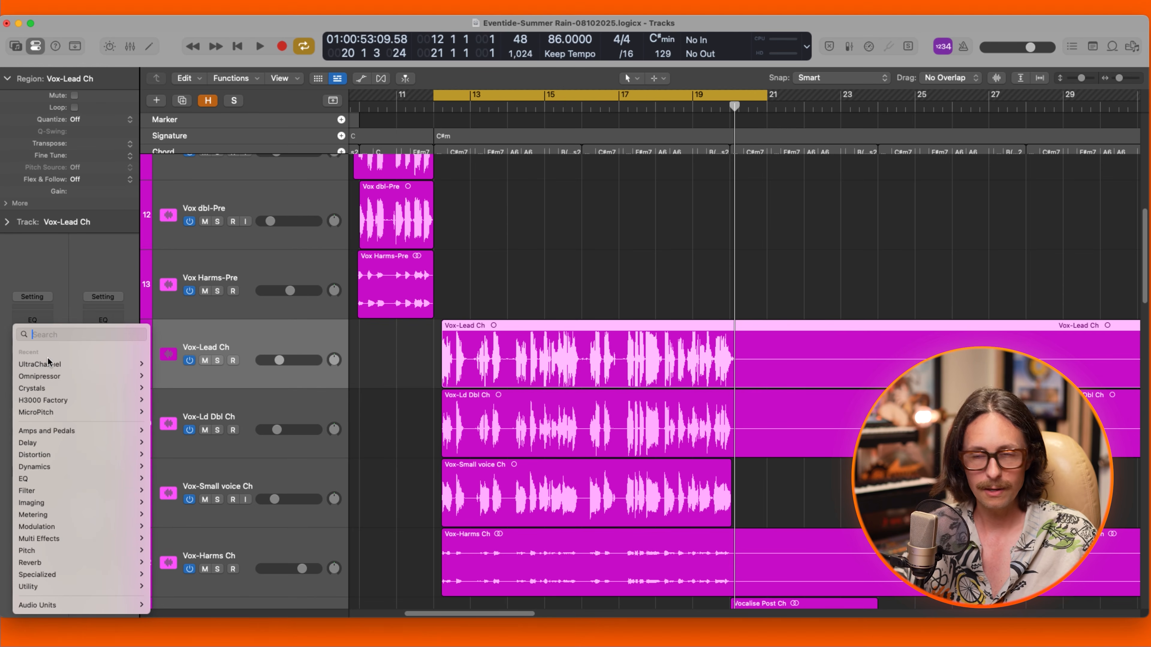
left_click(64, 364)
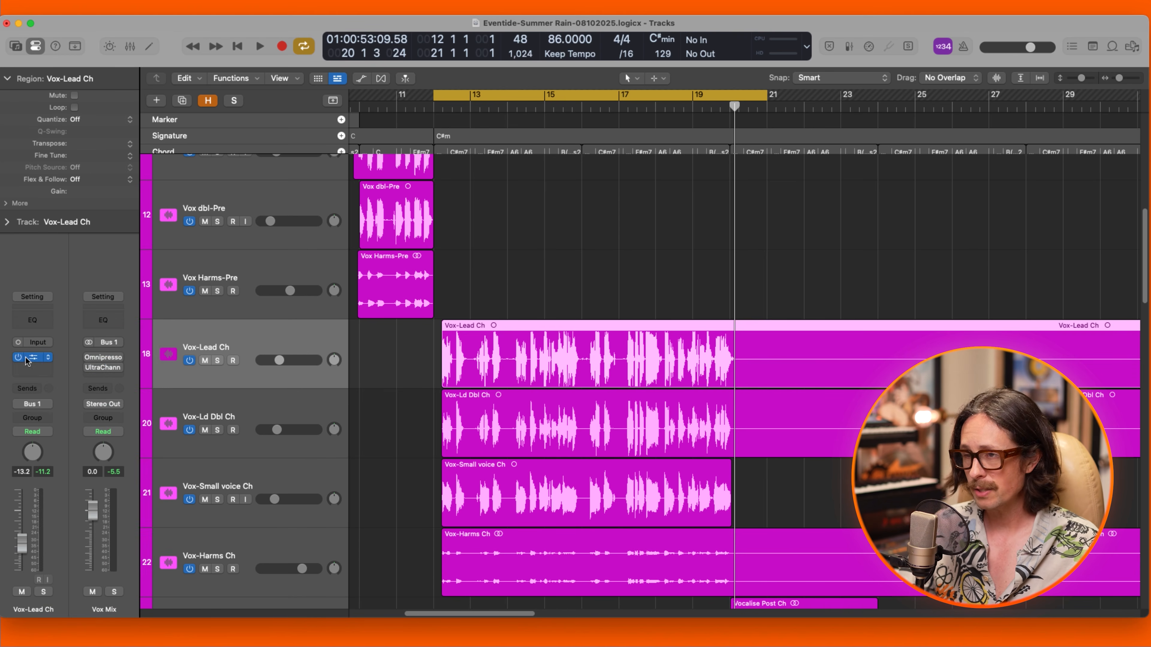
left_click_drag(647, 172, 579, 89)
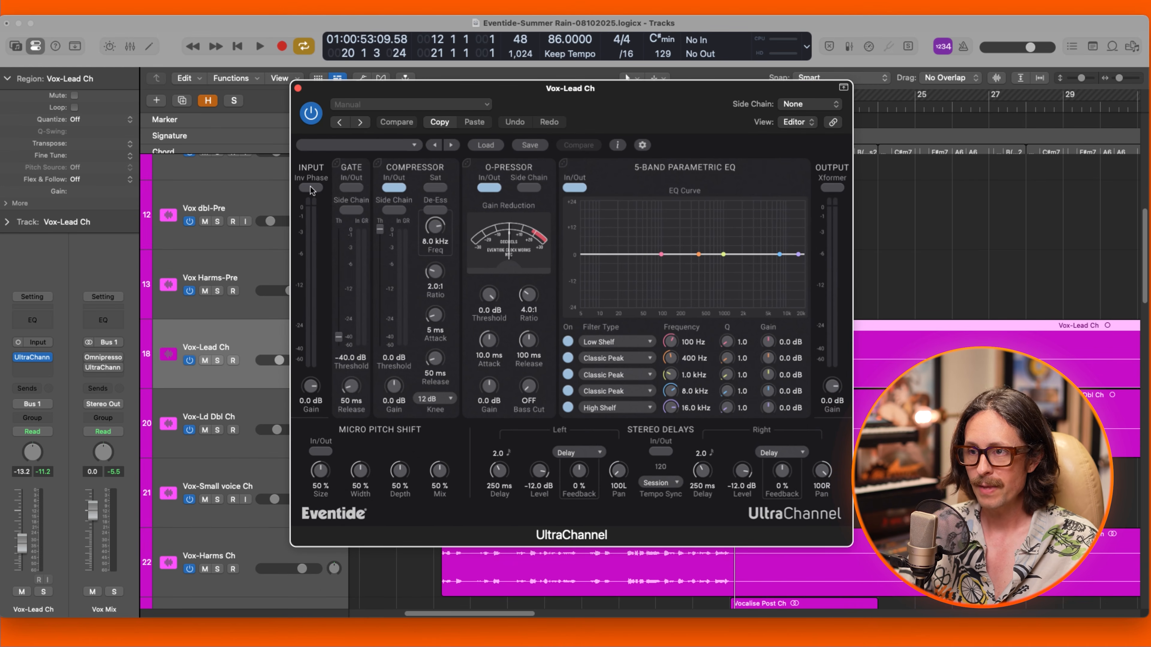
Try UltraChannel's input gain at 12.0 dB, reset it, and try 1.3 dB while playing the chorus.
left_click_drag(314, 385, 313, 287)
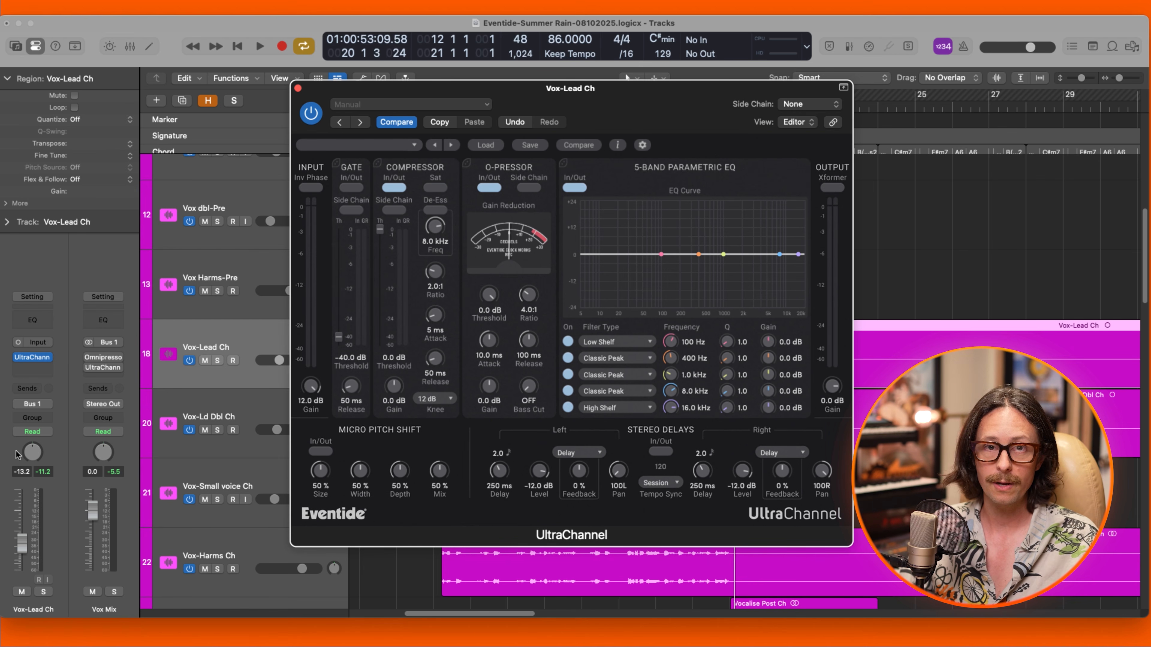
double_click(310, 389)
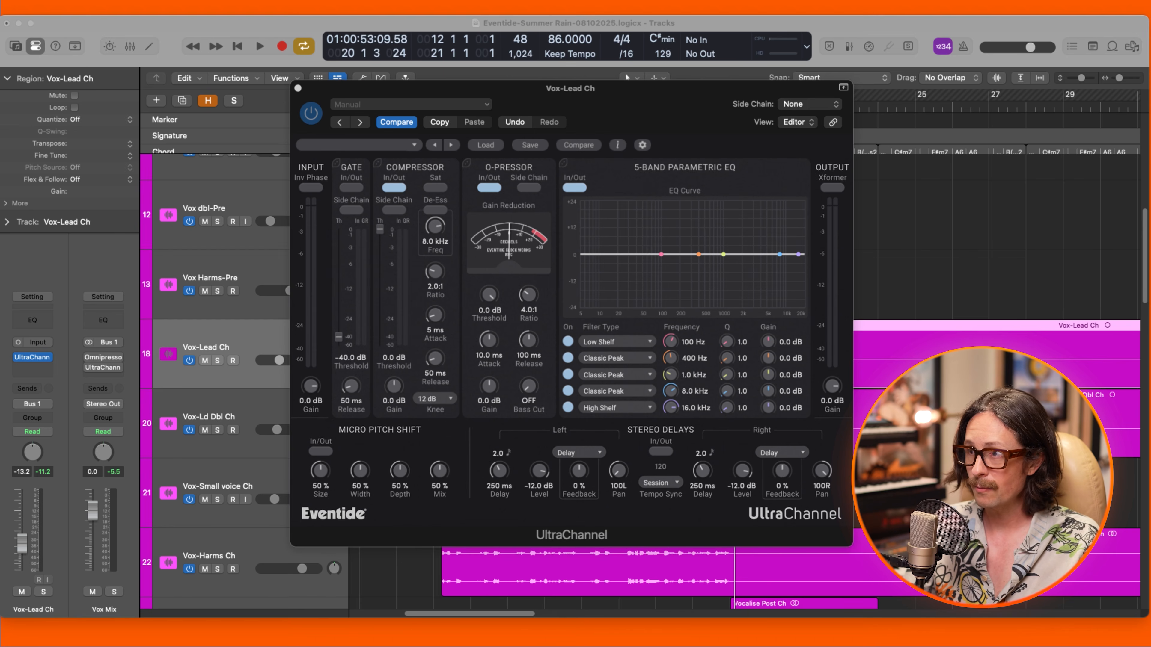
left_click(452, 436)
key("space")
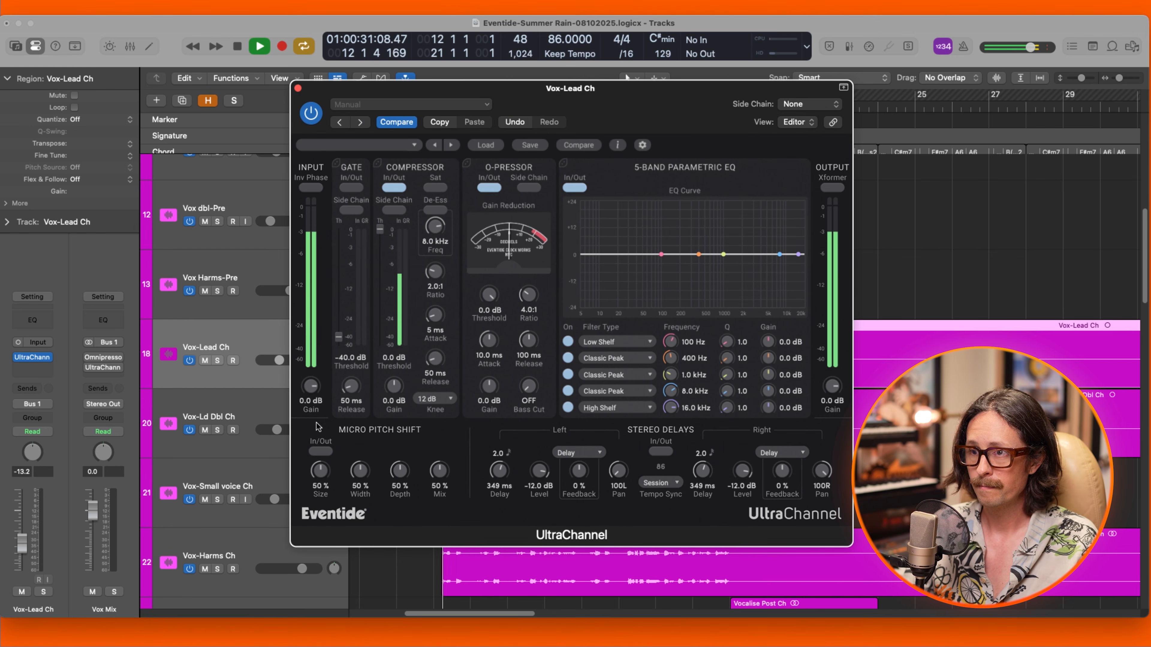
mouse_move(311, 386)
left_mouse_down()
mouse_move(307, 357)
mouse_move(310, 387)
left_mouse_up()
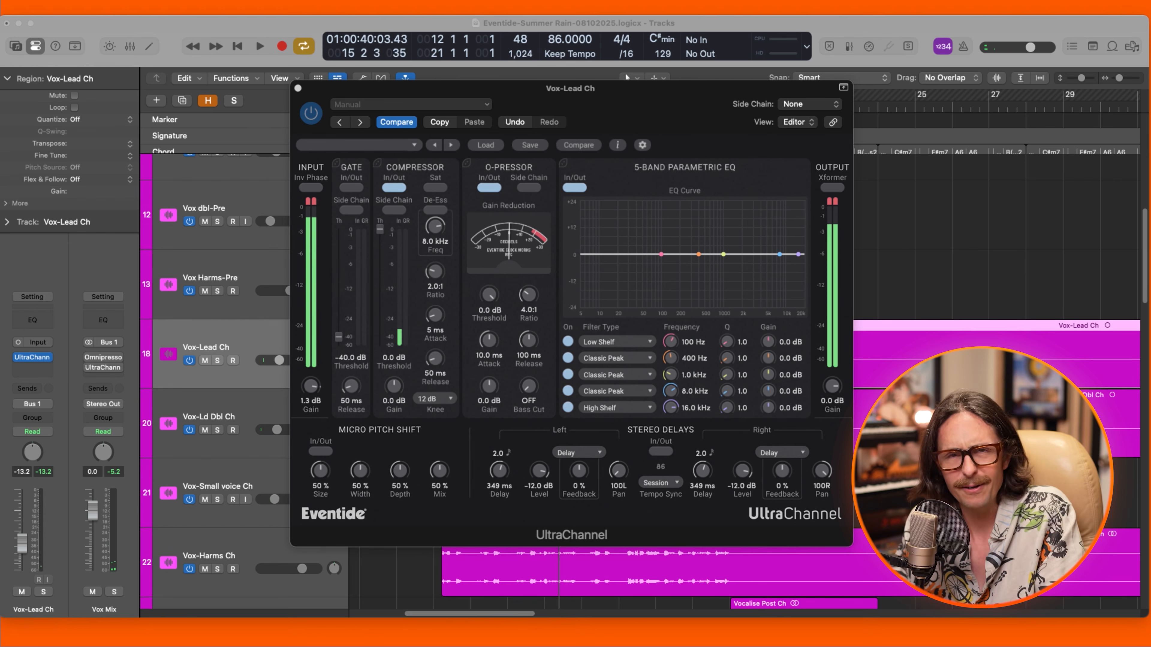
Reset UltraChannel's input gain to 0.0 dB and clear the clip indicator on its input meter.
left_click(379, 363)
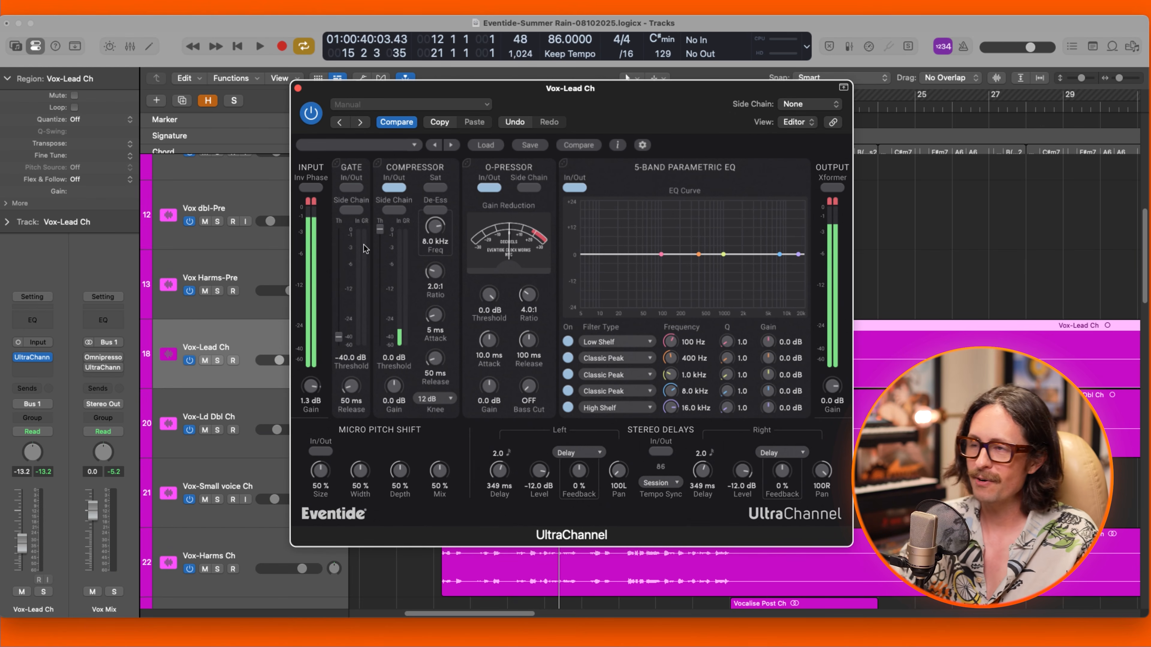
left_click(310, 388, "alt")
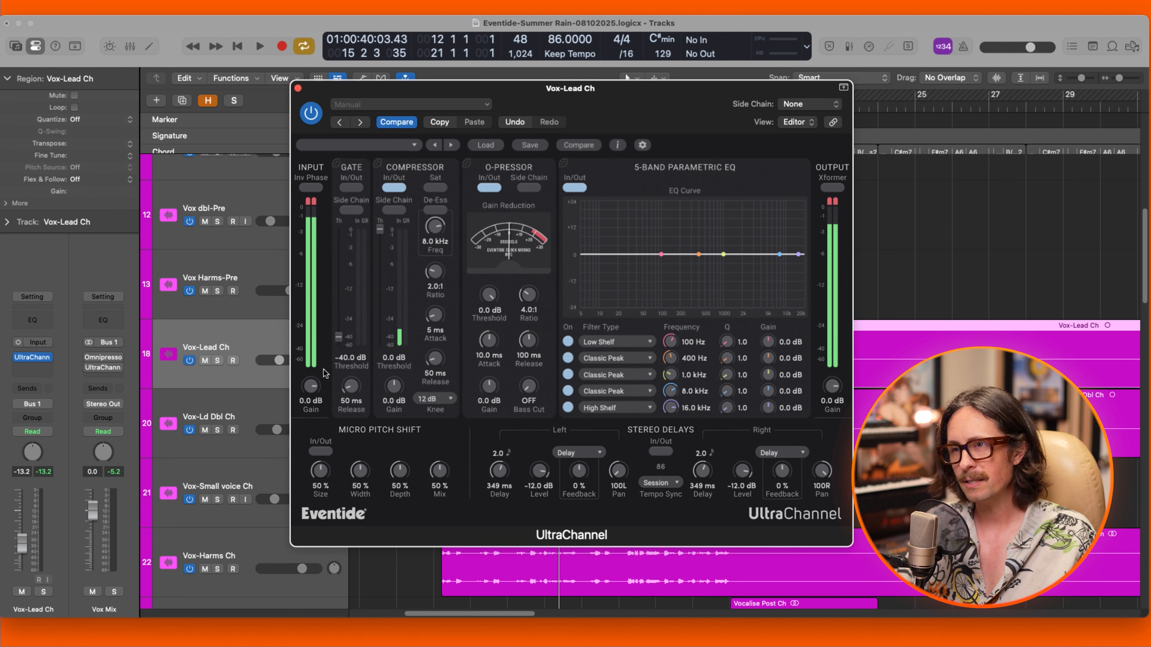
left_click(307, 211)
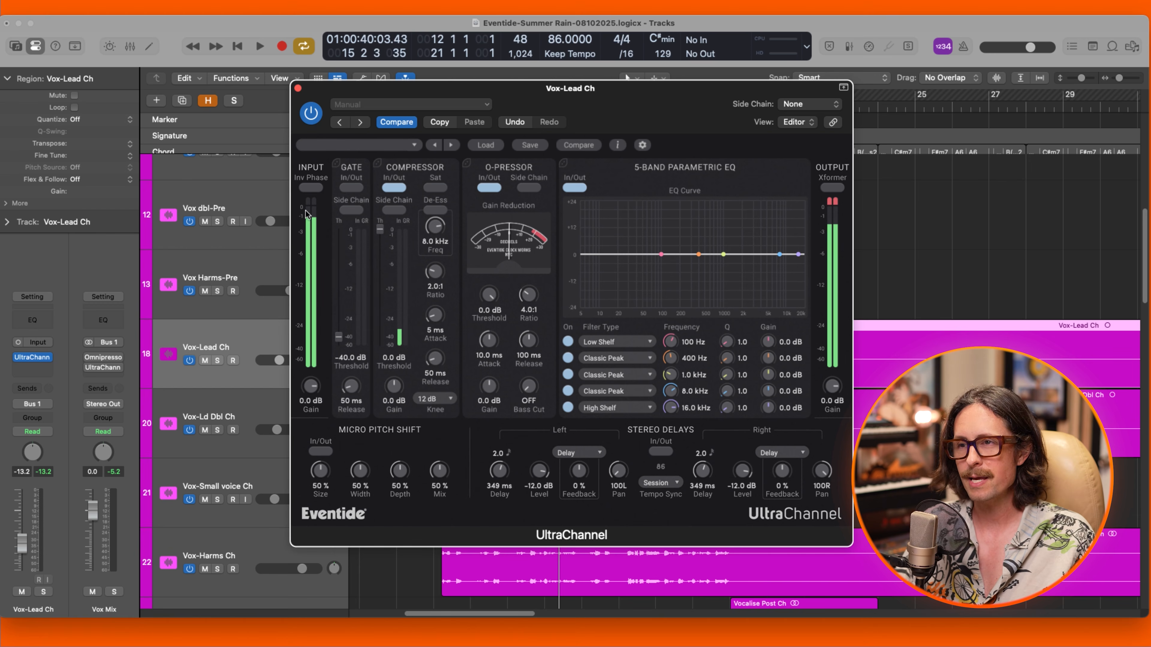
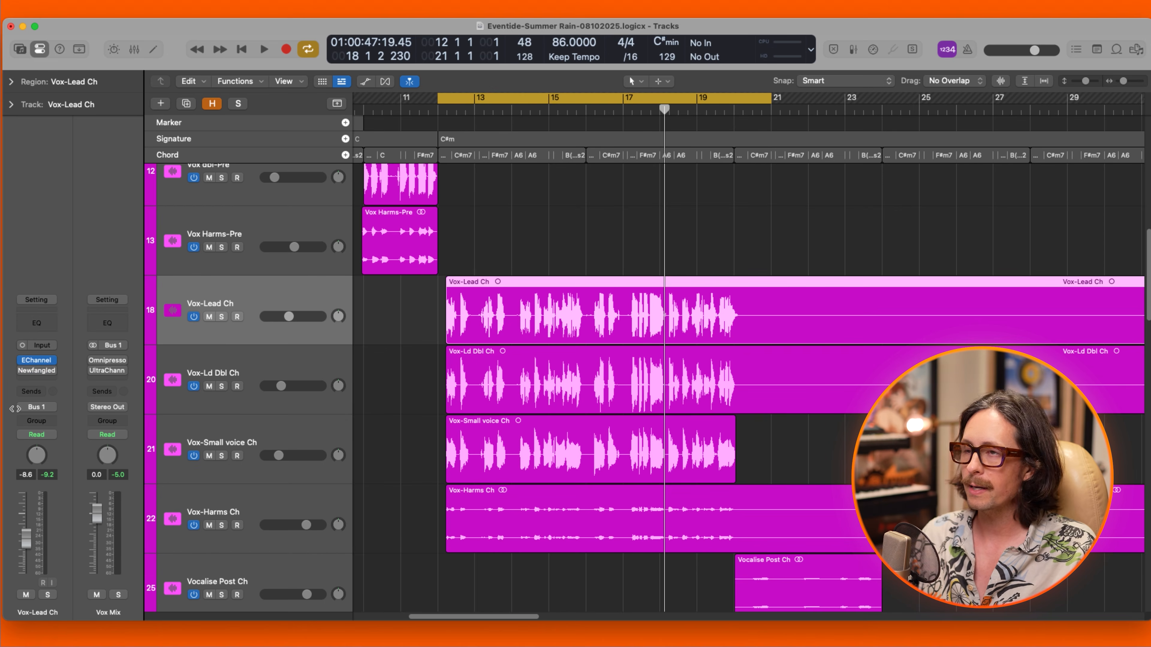
Open the EChannel plug-in on Vox-Lead Ch and place its window beside the channel strips.
left_click(36, 360)
left_click_drag(603, 129, 582, 127)
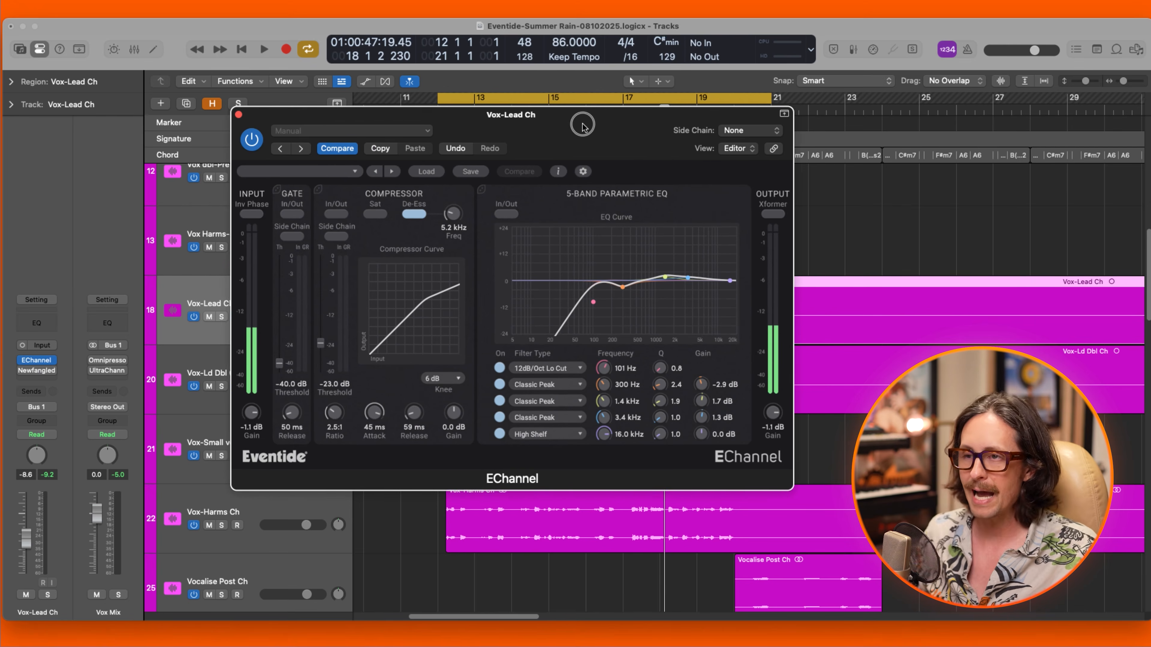
left_click_drag(582, 127, 550, 127)
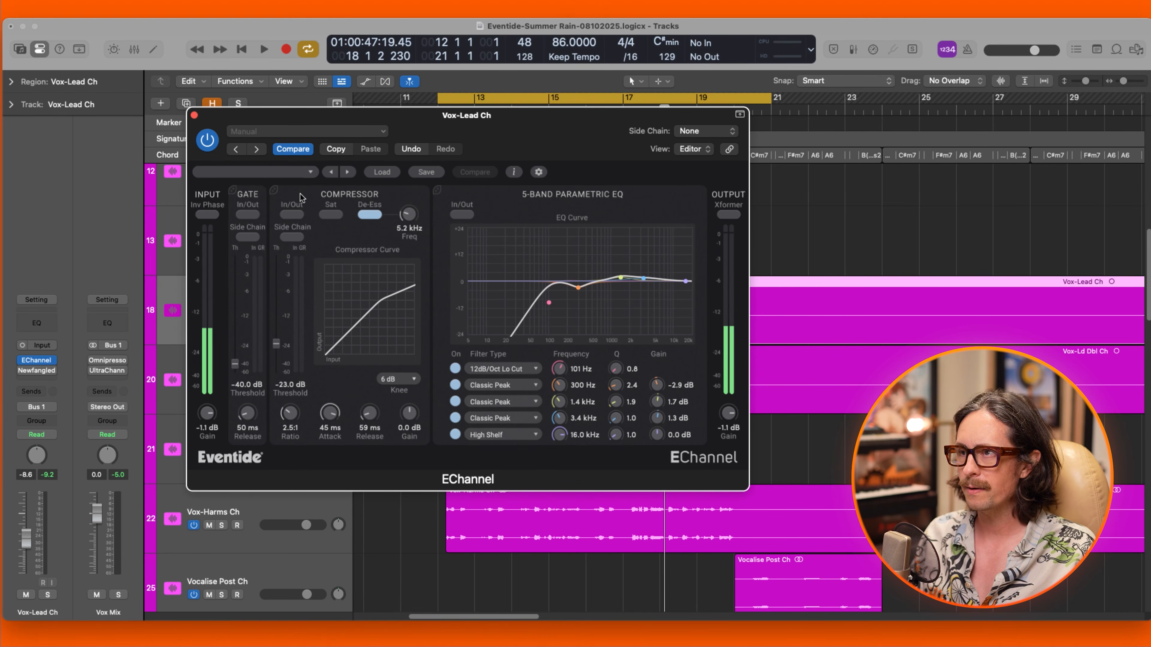
Try placing EChannel's compressor after the parametric EQ, and restore the compressor-first order.
left_click_drag(301, 198, 639, 198)
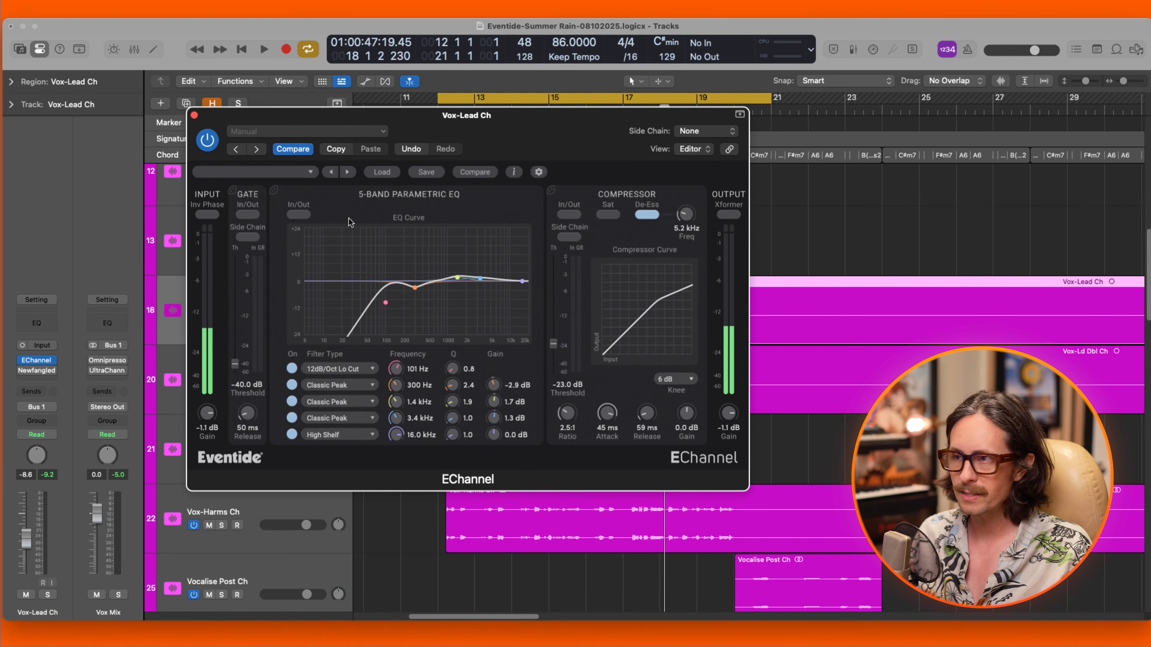
left_click_drag(583, 194, 333, 199)
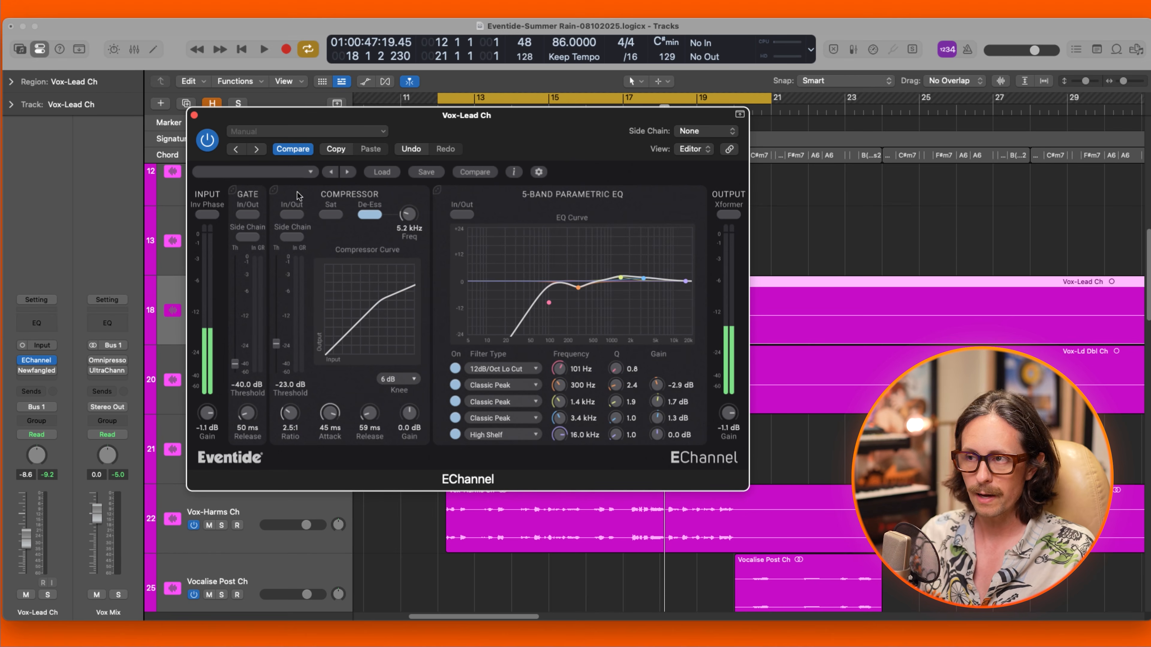
mouse_move(297, 196)
left_mouse_down()
mouse_move(670, 196)
mouse_move(286, 213)
left_mouse_up()
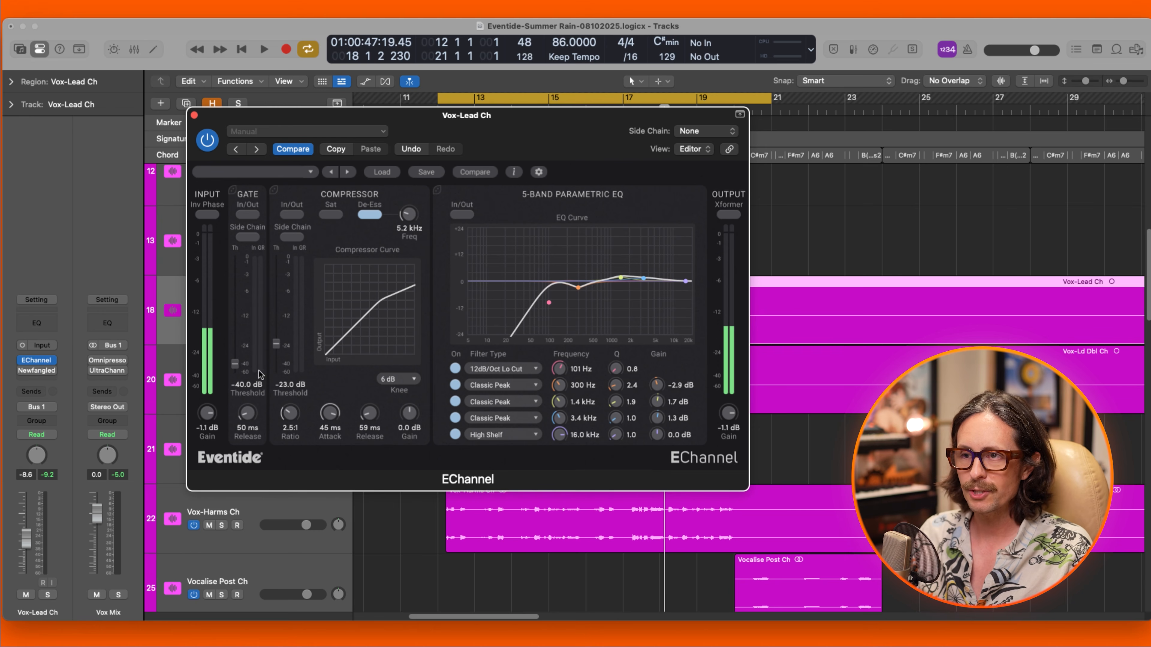
Reset EChannel's input and output gains to 0.0 dB and move its window clear of the chorus tracks.
double_click(204, 413)
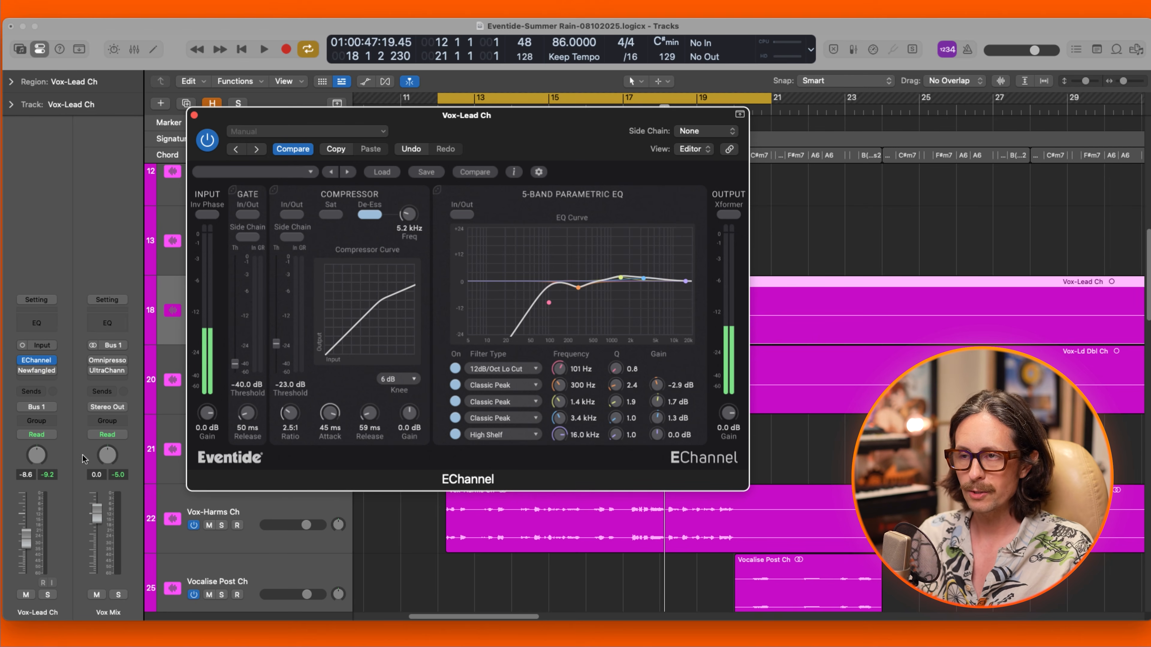
mouse_move(35, 363)
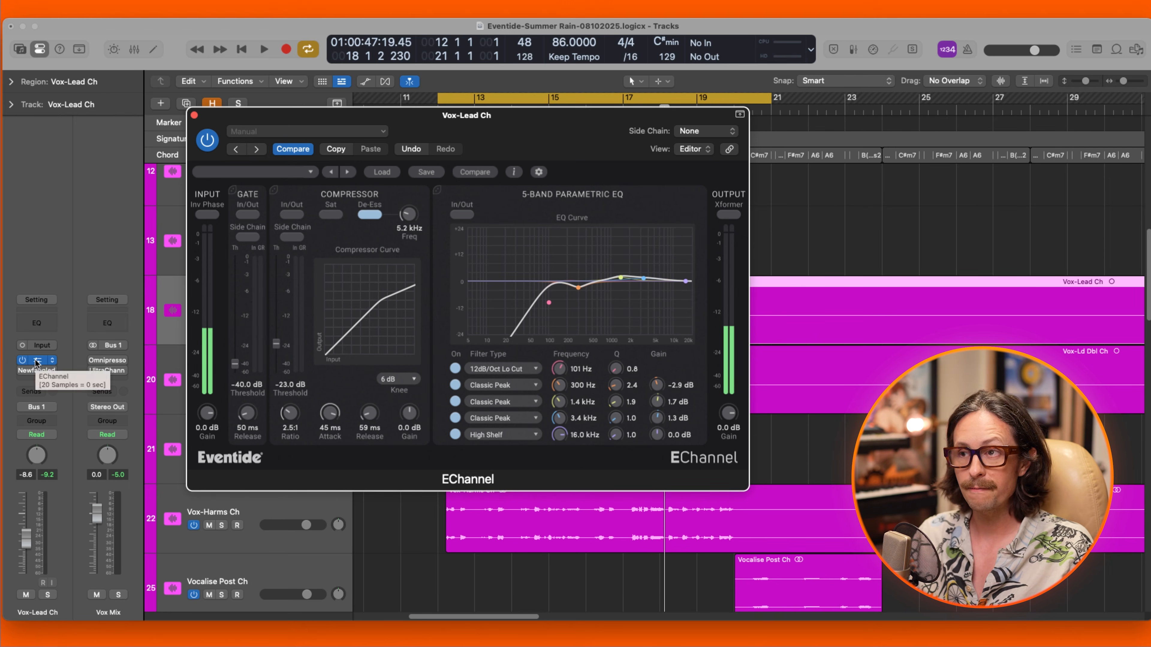
left_click_drag(369, 119, 801, 374)
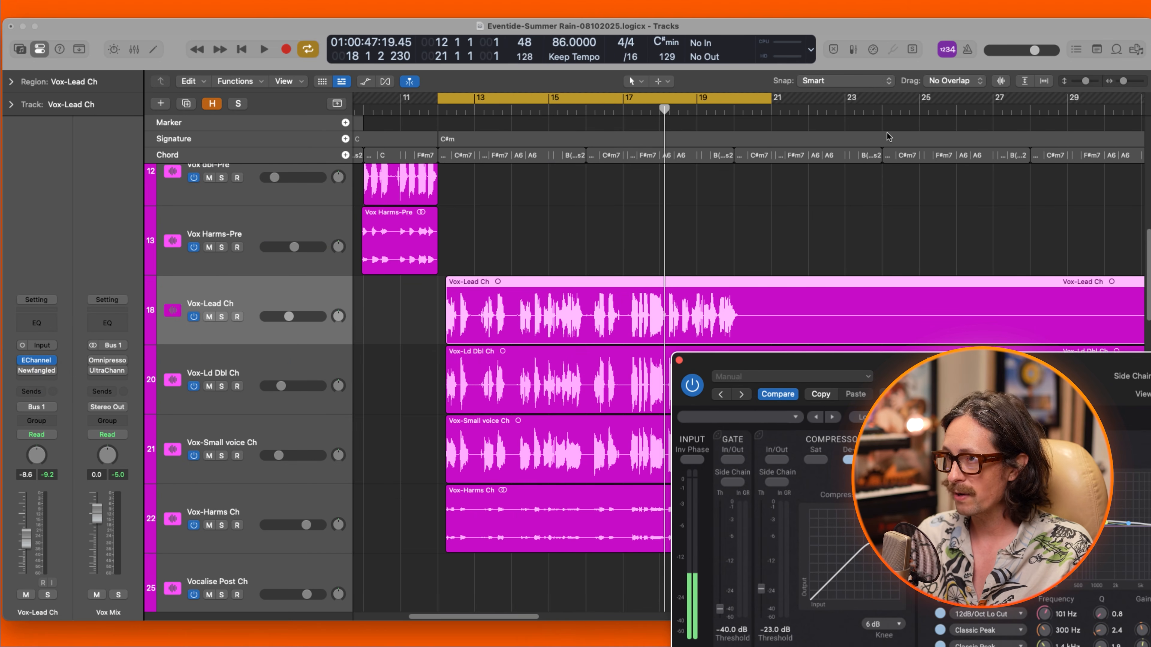
Turn on pre-fader metering and play the chorus with EChannel in view, comparing the Vox-Lead Ch and Vox-Small voice Ch levels.
left_click(851, 49)
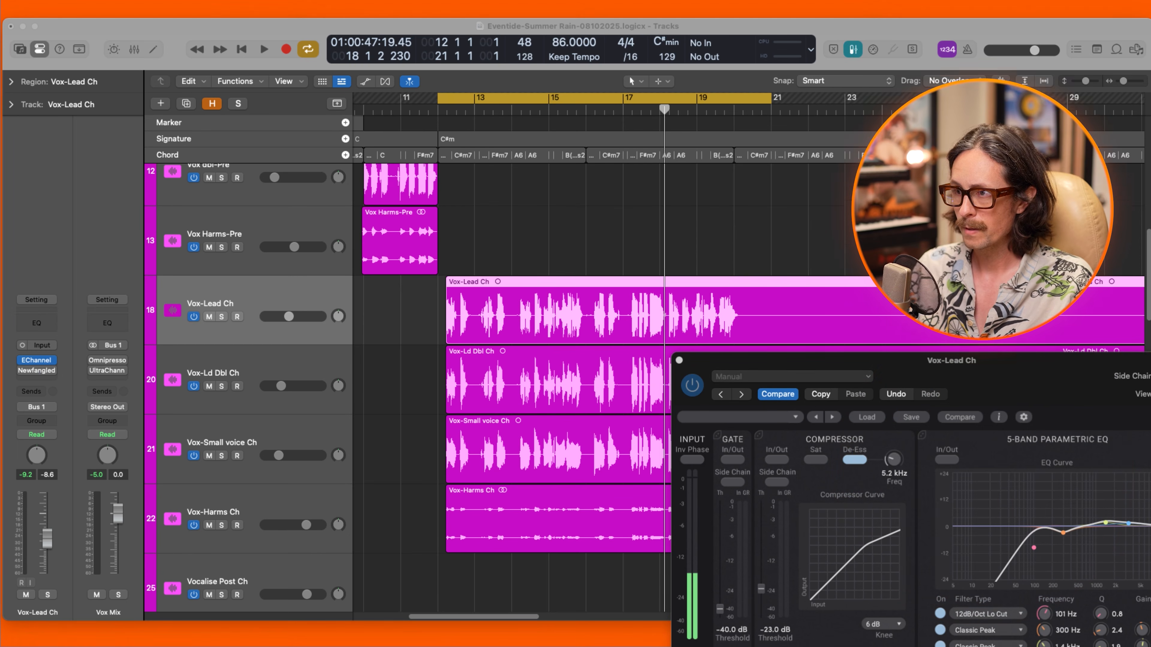
left_click(778, 270)
key("space")
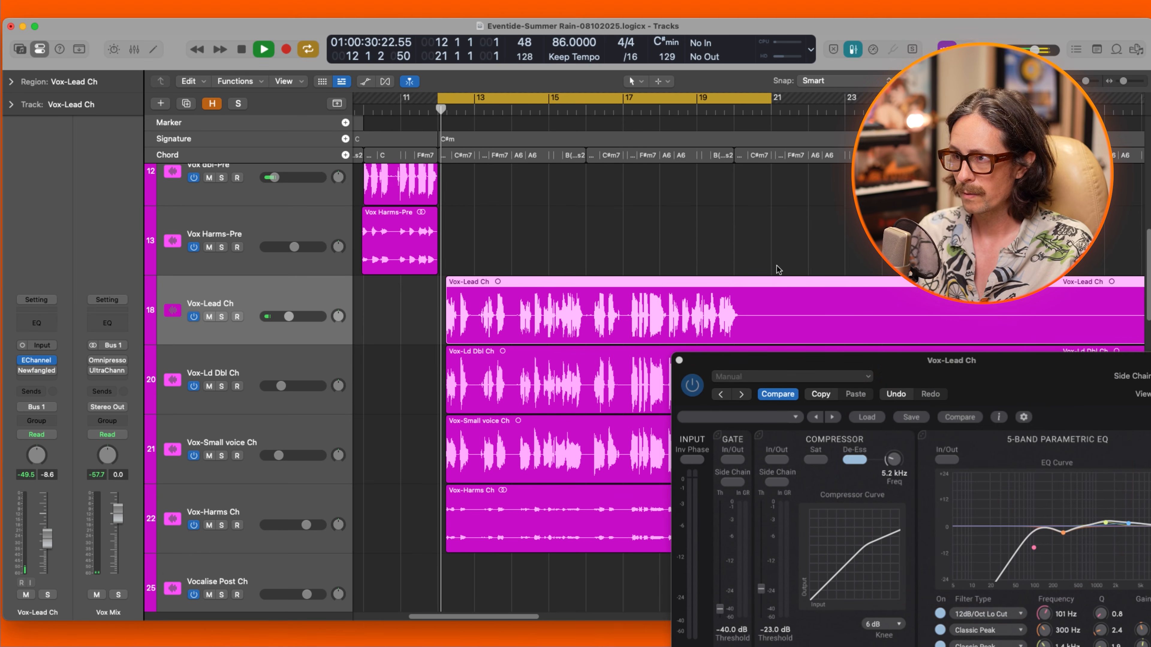
left_click_drag(892, 363, 741, 209)
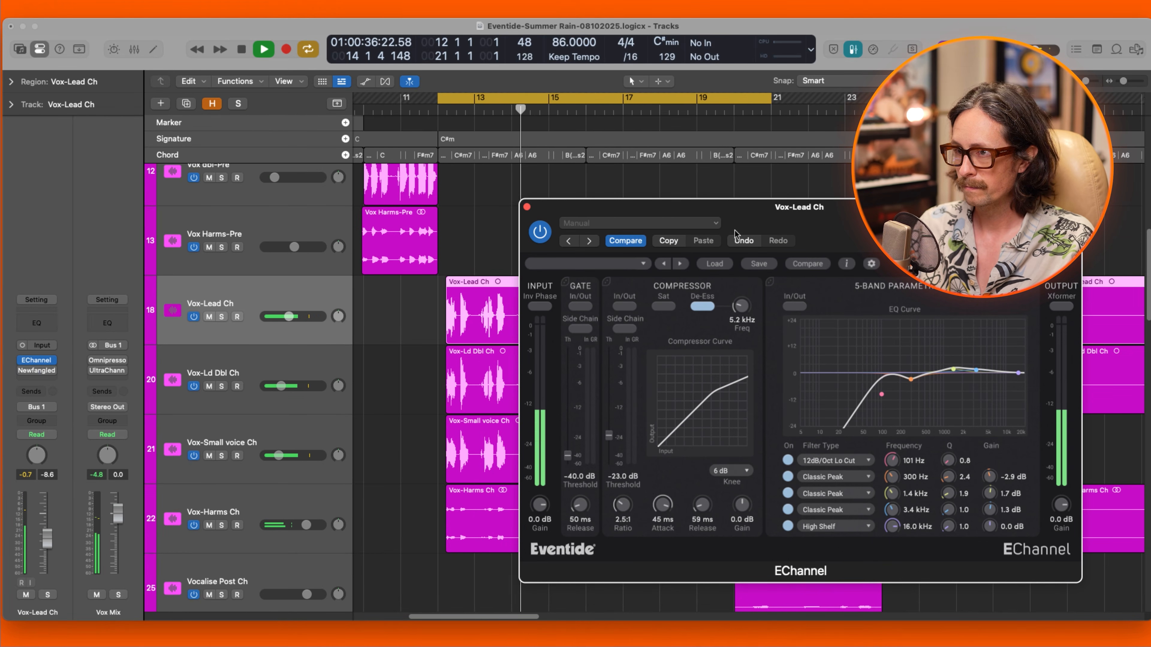
key("space")
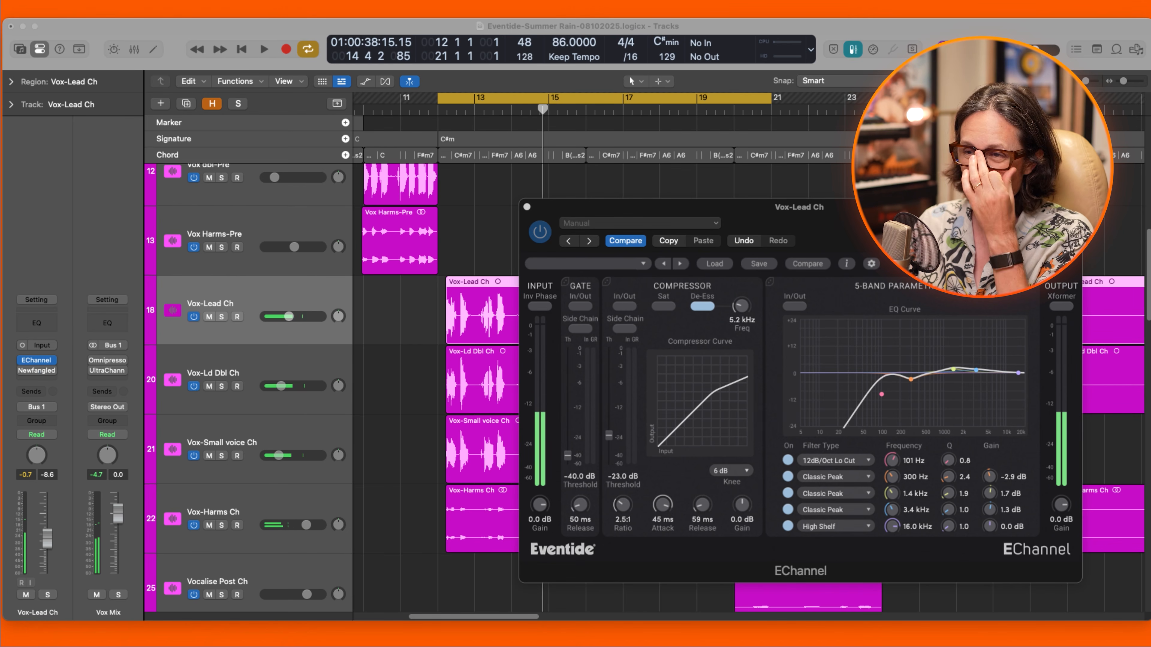
left_click(336, 418)
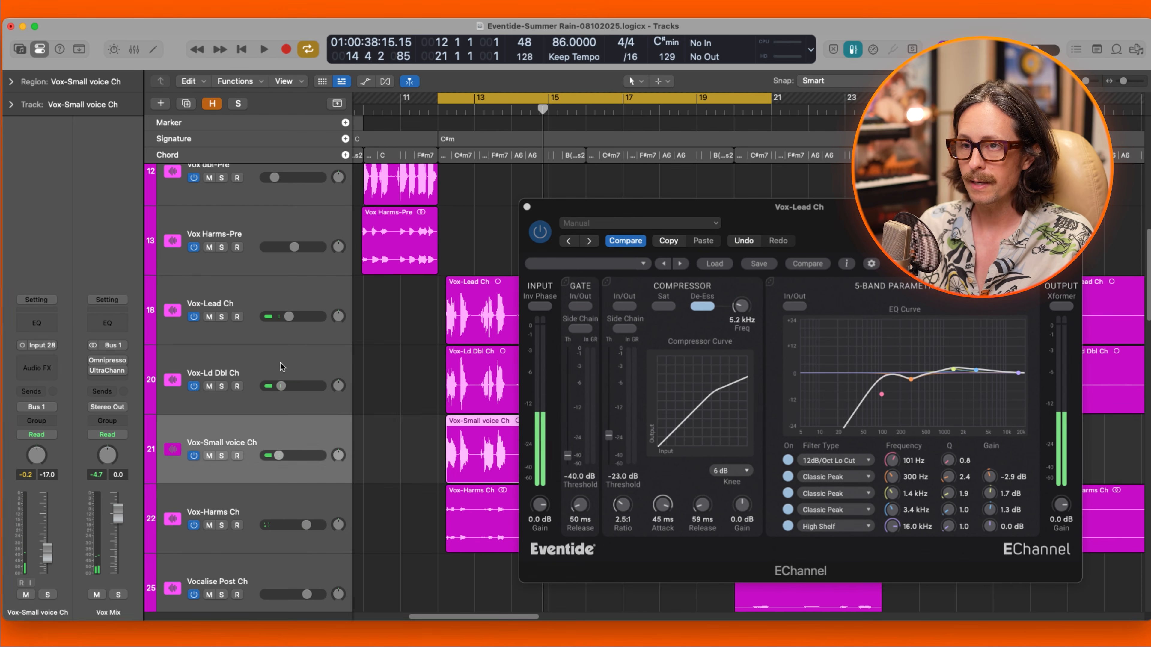
left_click(265, 300)
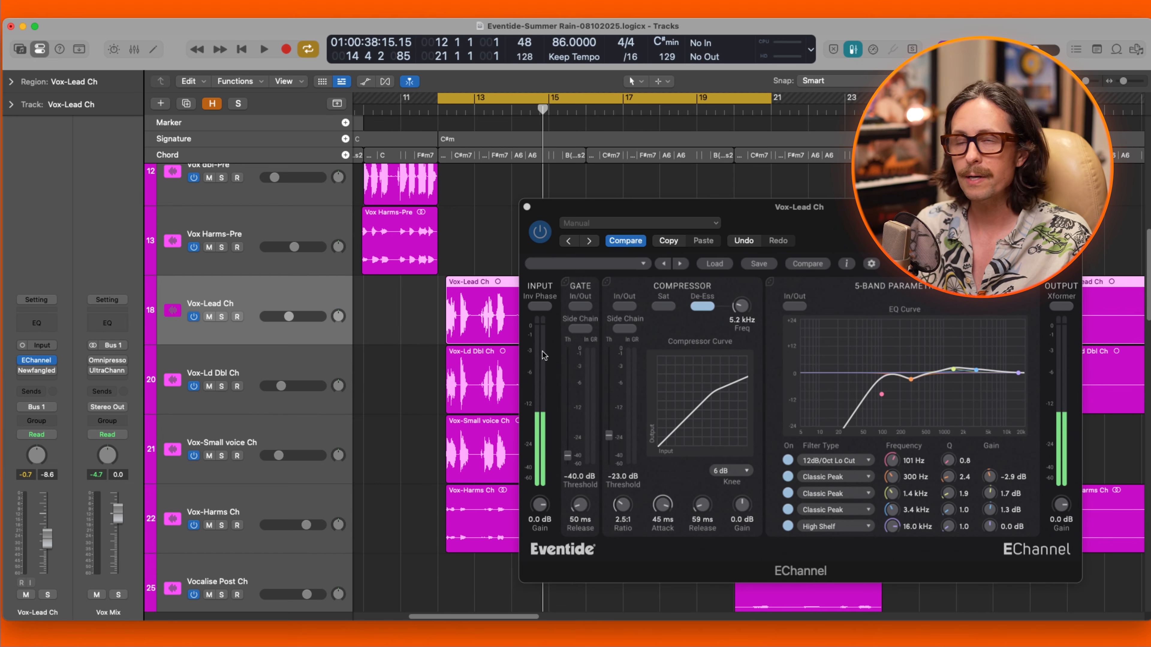
Set the Vox-Lead Ch region's gain to -3.0 dB, moving the EChannel window clear of the regions and back over the tracks.
left_click_drag(792, 203, 688, 189)
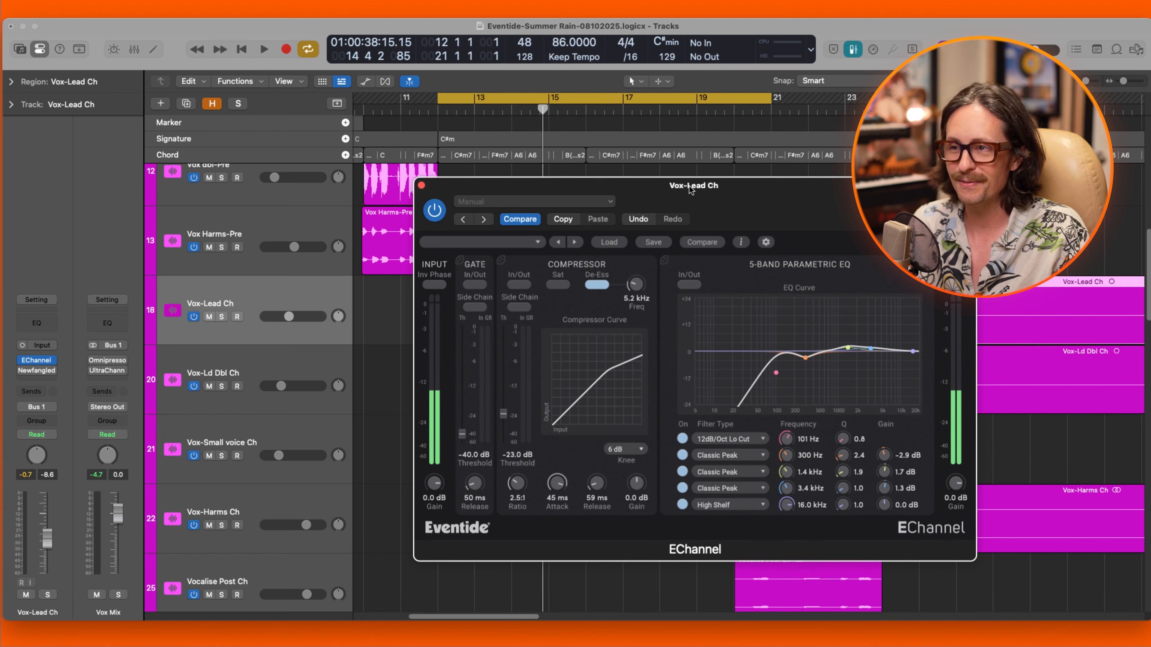
left_click_drag(654, 203, 638, 200)
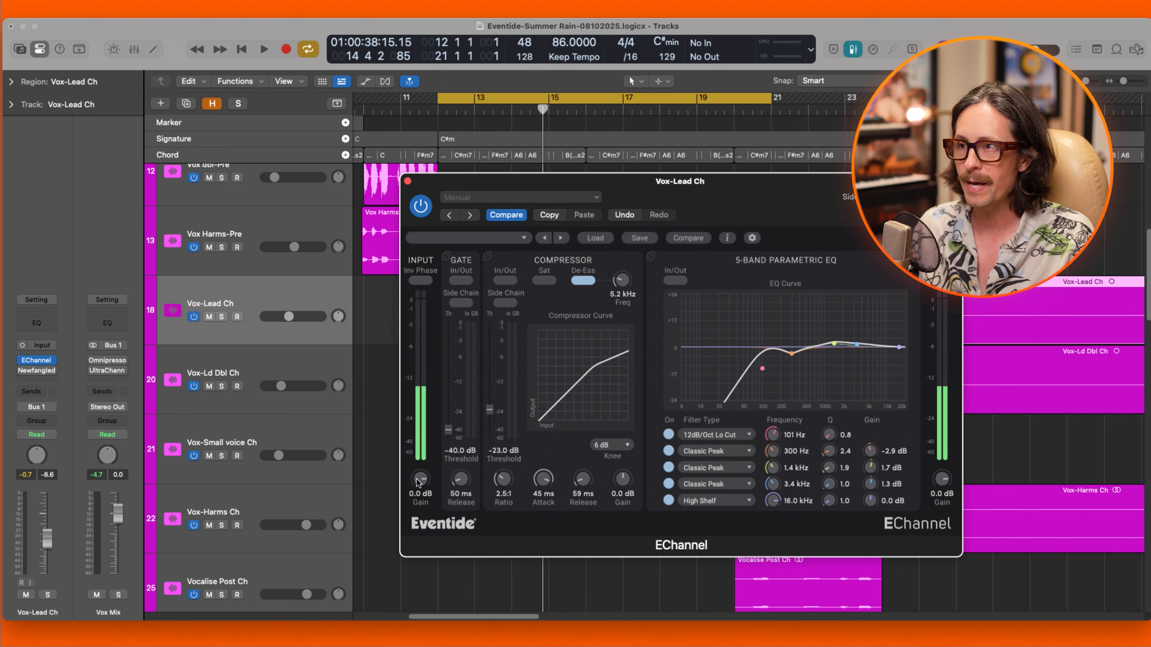
left_click_drag(689, 195, 836, 221)
left_click(511, 301)
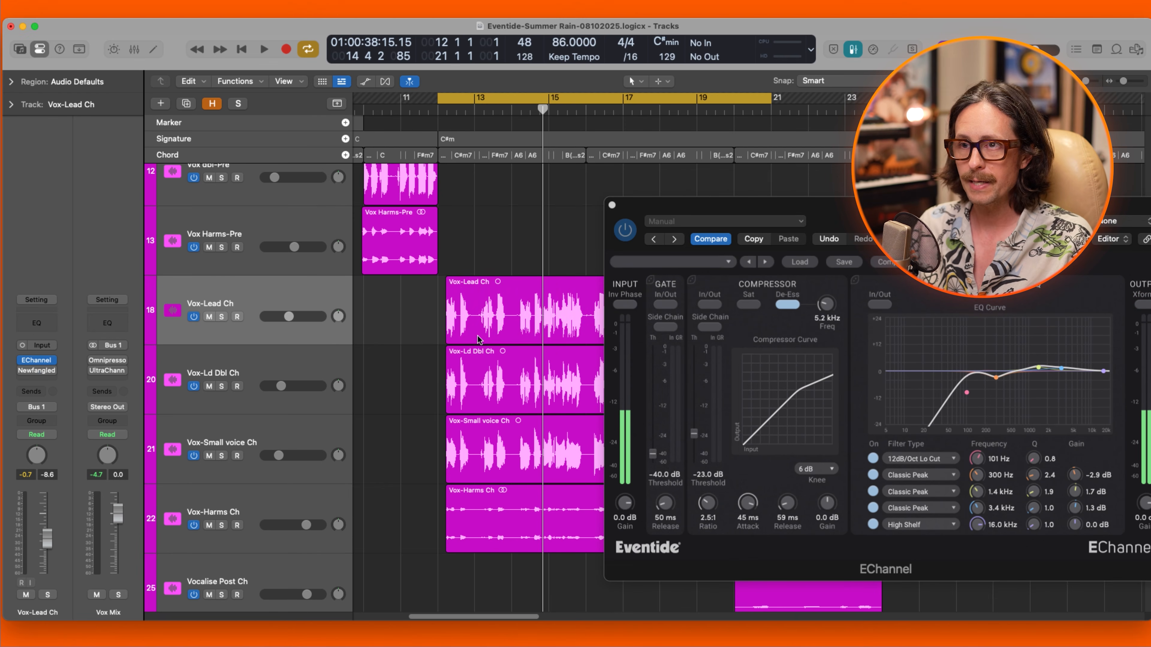
left_click(12, 82)
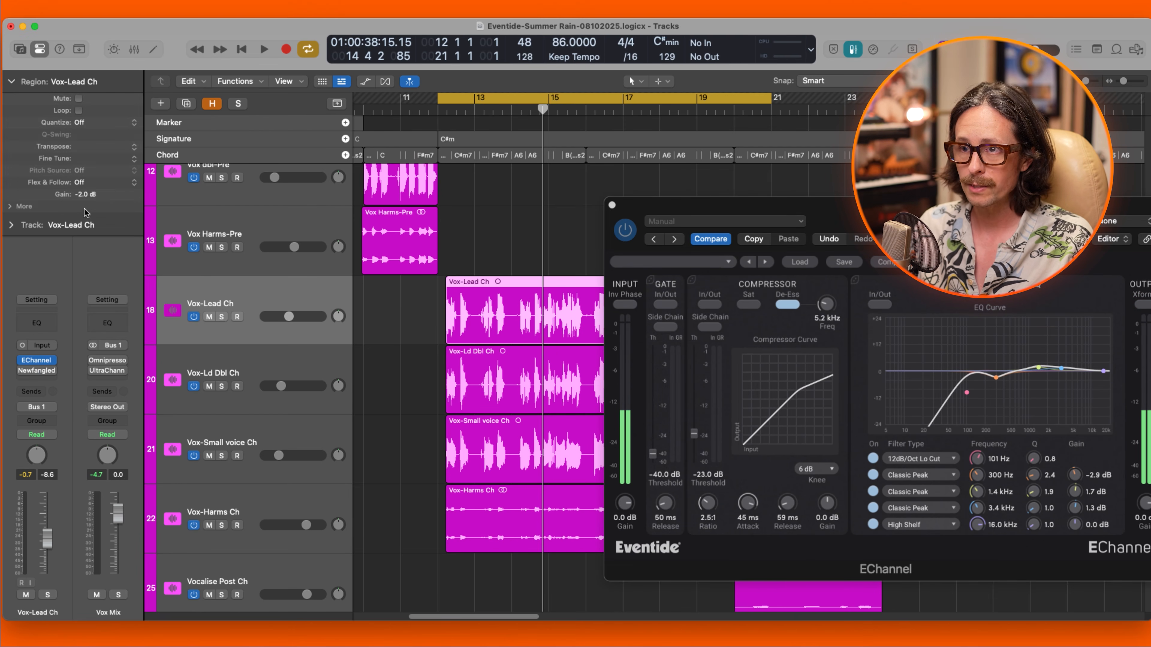
left_click_drag(83, 208, 79, 222)
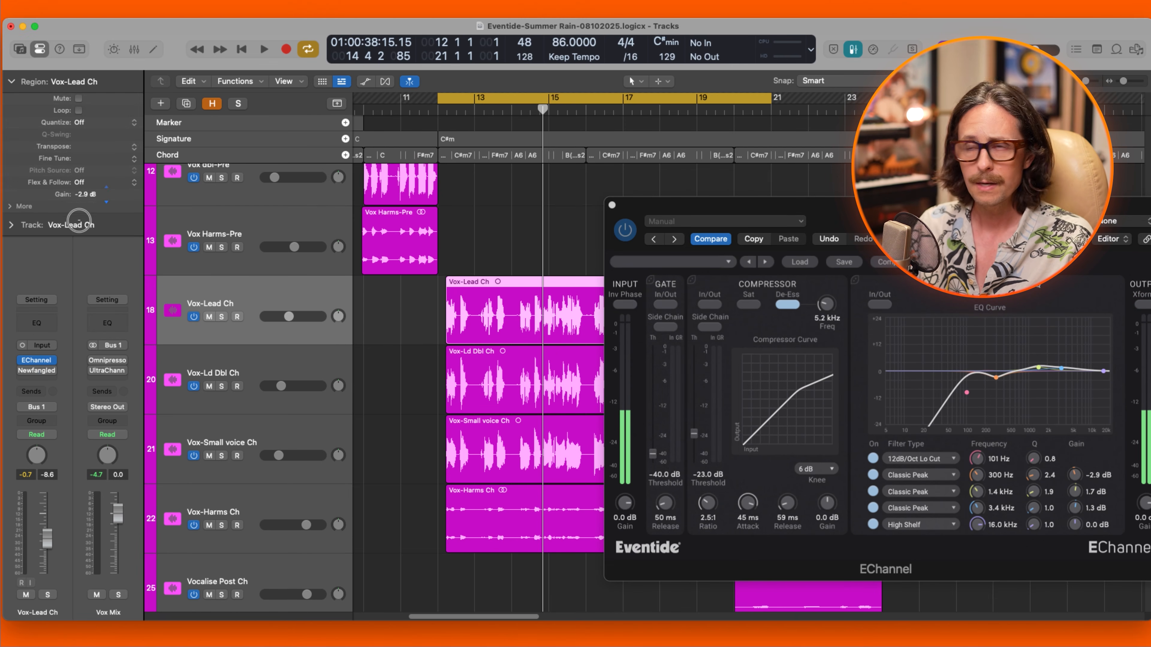
left_click_drag(830, 211, 571, 176)
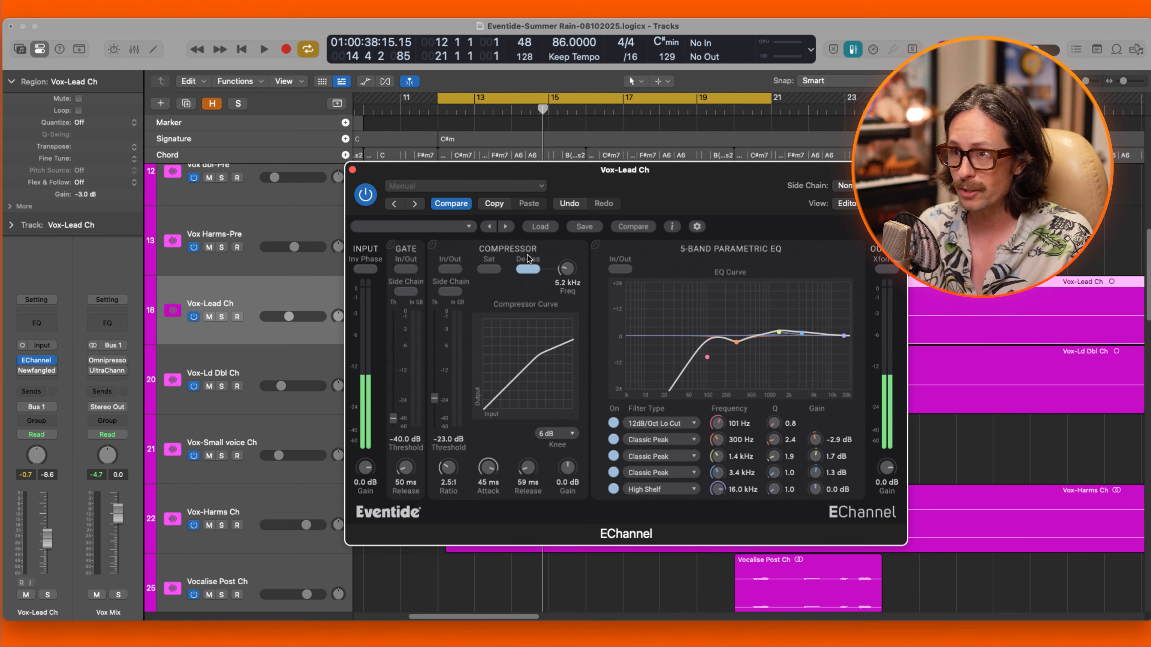
Switch EChannel's compressor saturation on and off again.
left_click(492, 269)
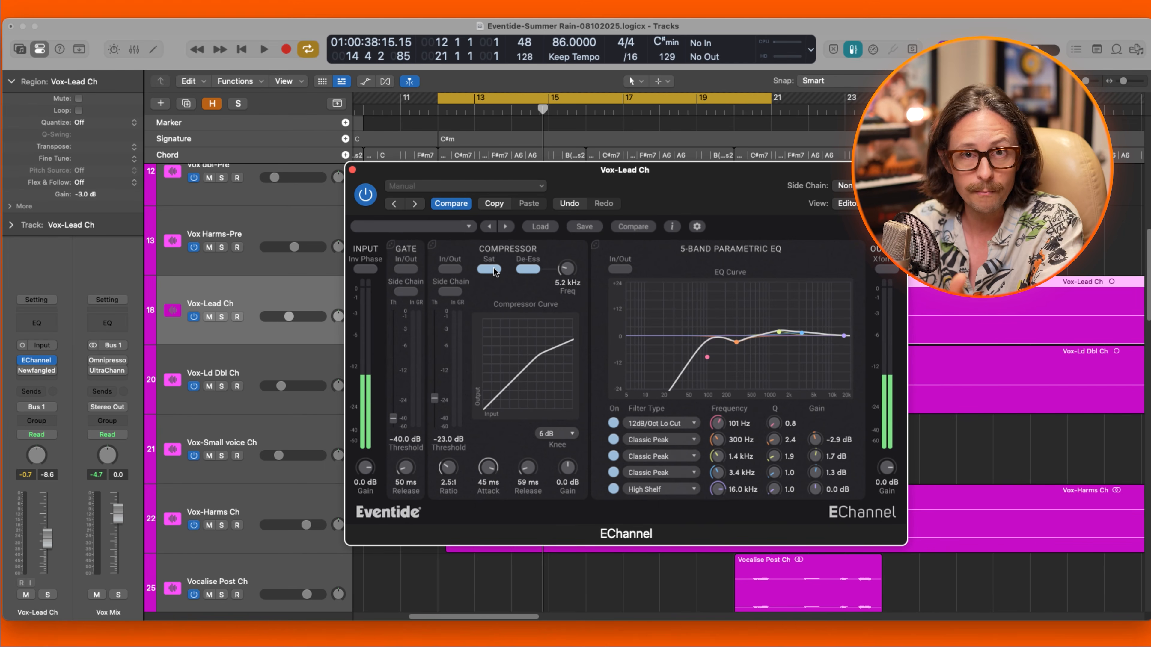
left_click(492, 270)
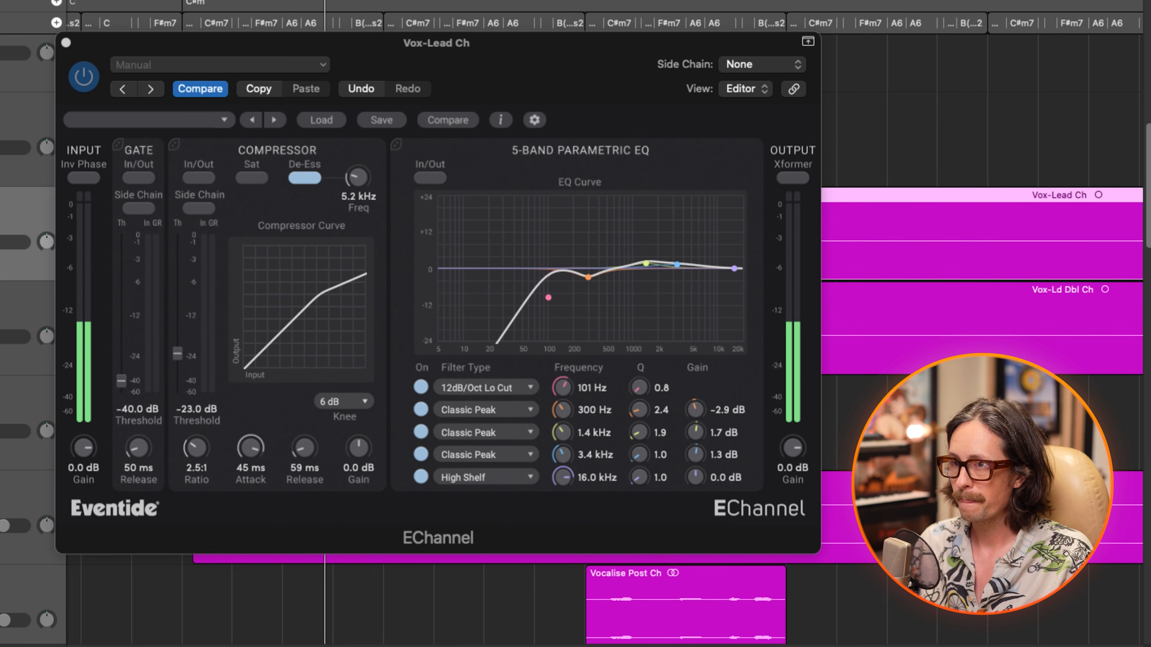
Play the chorus, engage EChannel's compressor, and solo Vox-Lead Ch.
left_click(205, 180)
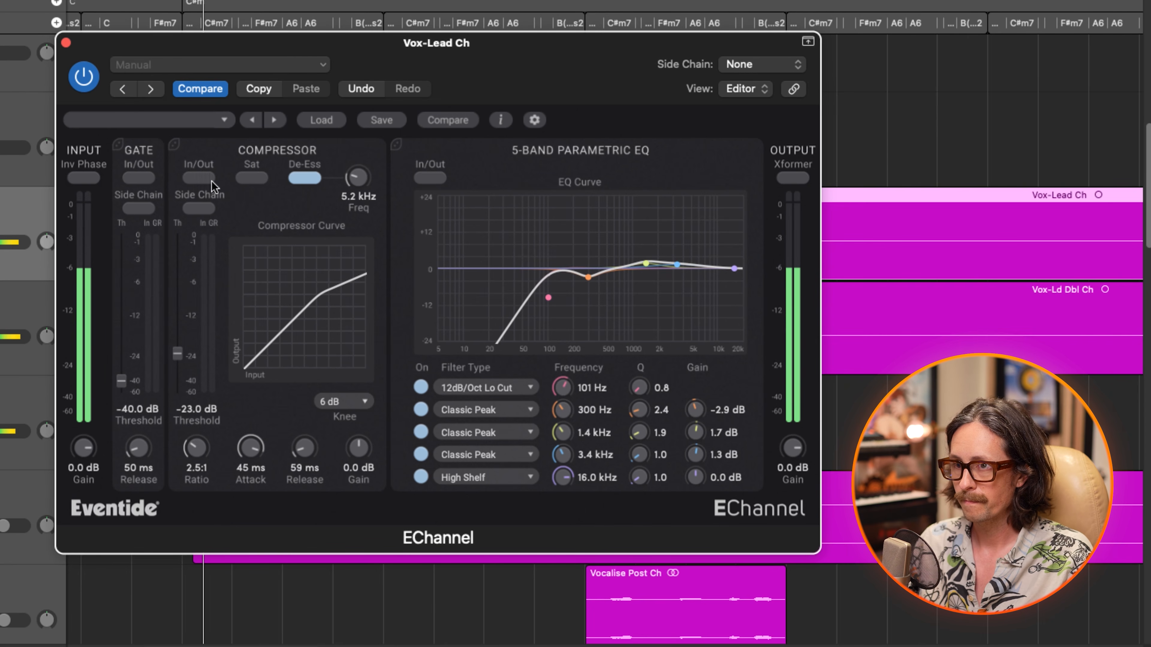
left_click(205, 178)
key("s")
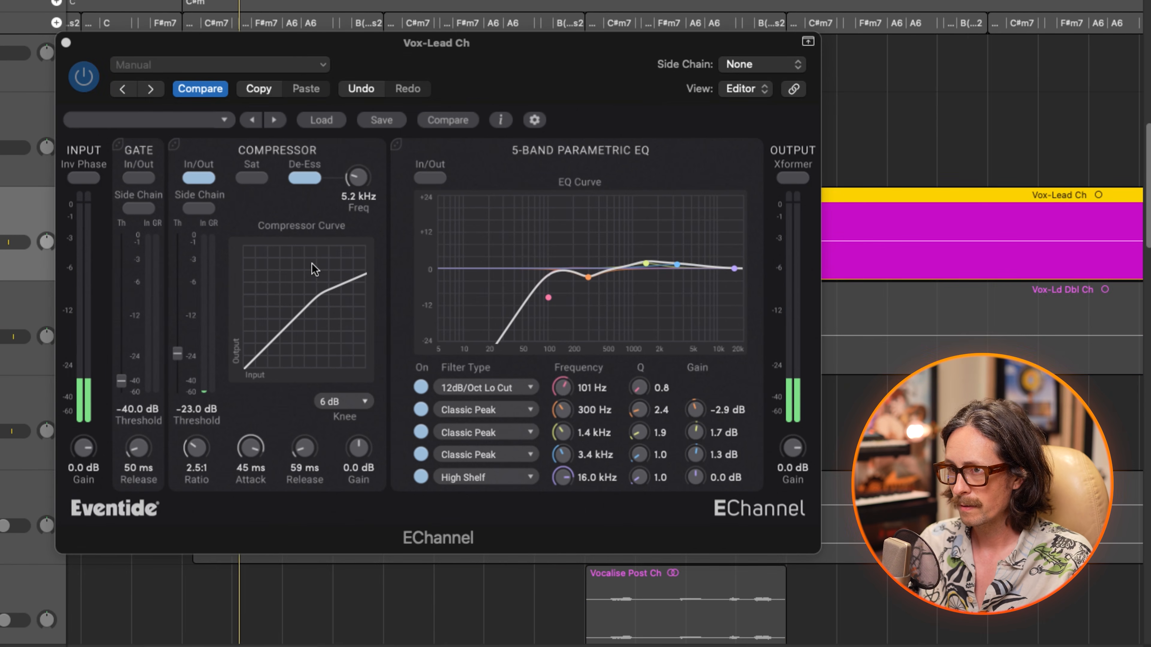
Set the compressor's threshold to -44.2 dB, ratio to 4.3:1, attack to 29 ms and release to 46 ms, and stop playback.
left_click_drag(177, 354, 174, 386)
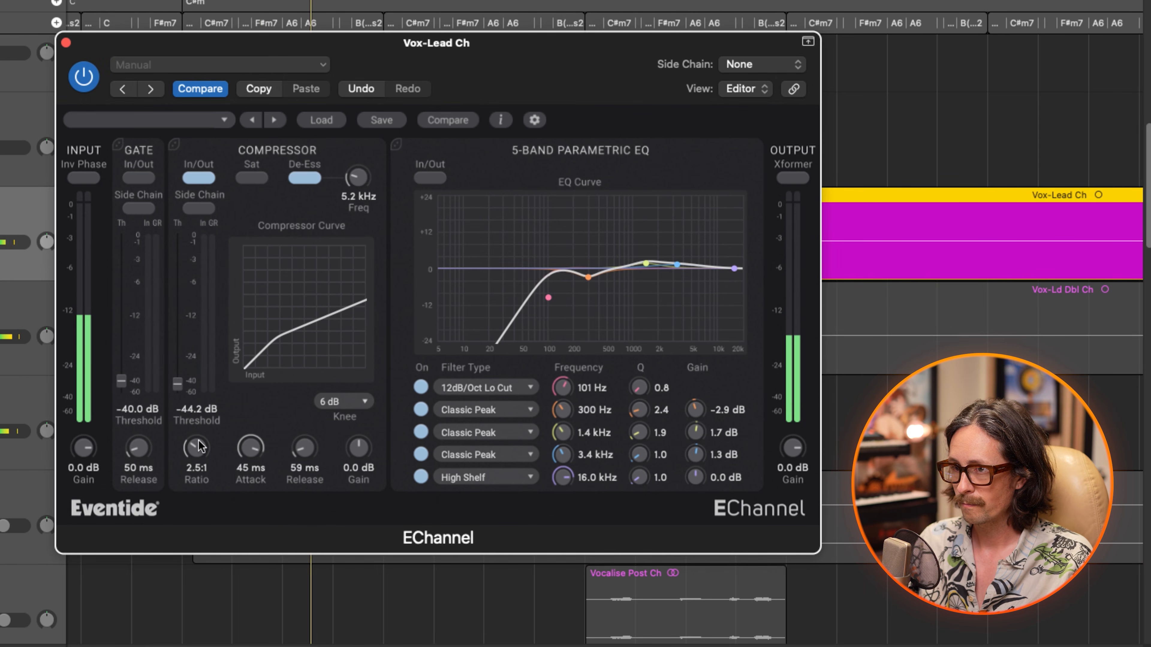
left_click_drag(196, 447, 197, 420)
left_click_drag(248, 465, 247, 470)
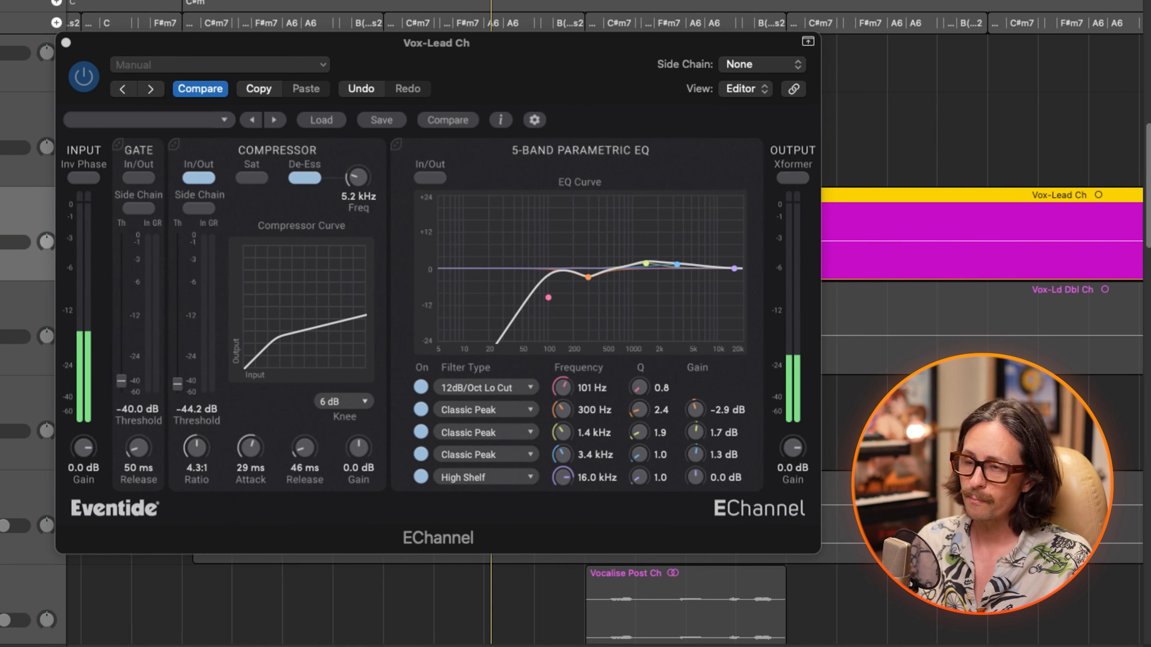
left_click(345, 242)
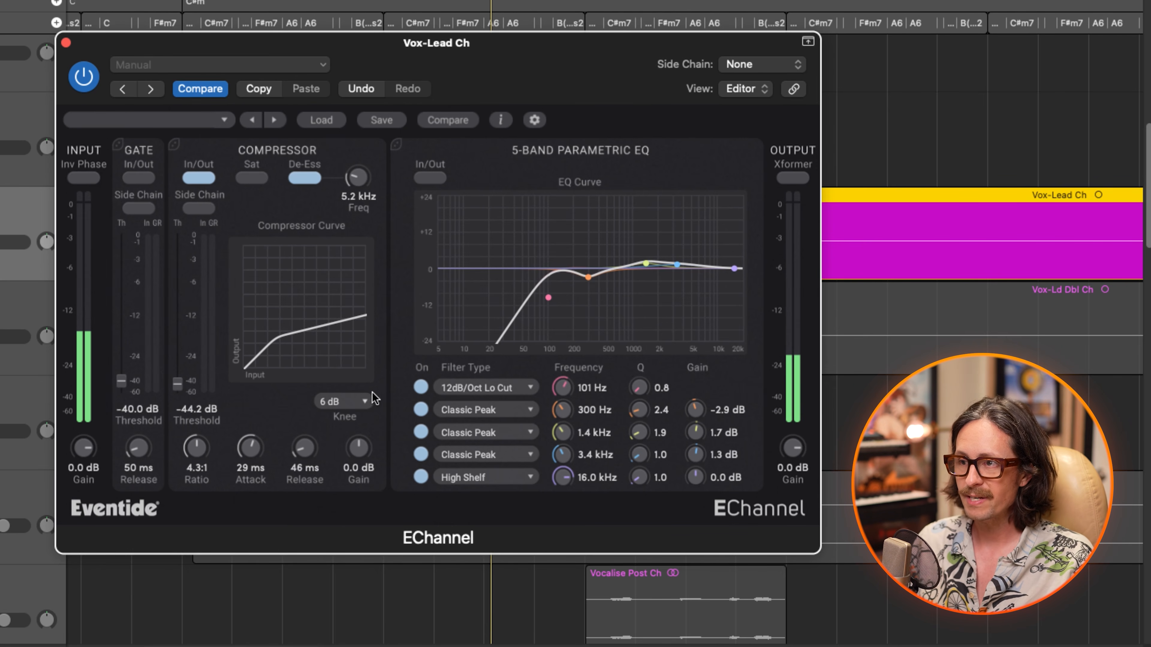
Try the compressor's knee at 0 dB, and set it to 24 dB.
left_click(365, 402)
left_click(349, 417)
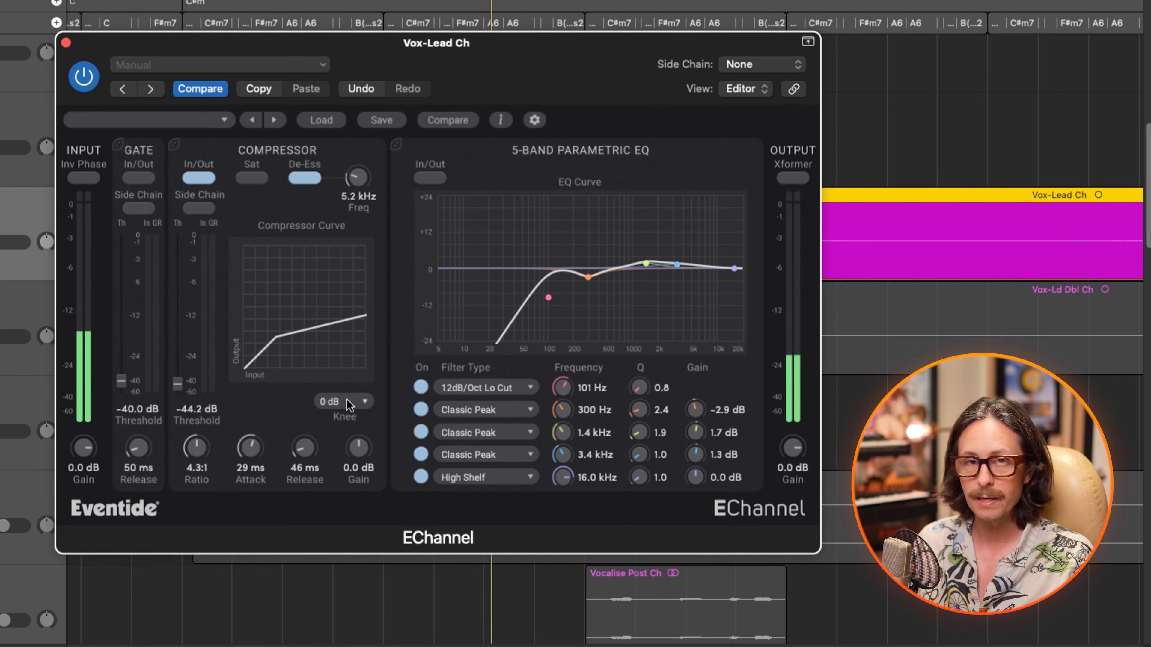
left_click(349, 402)
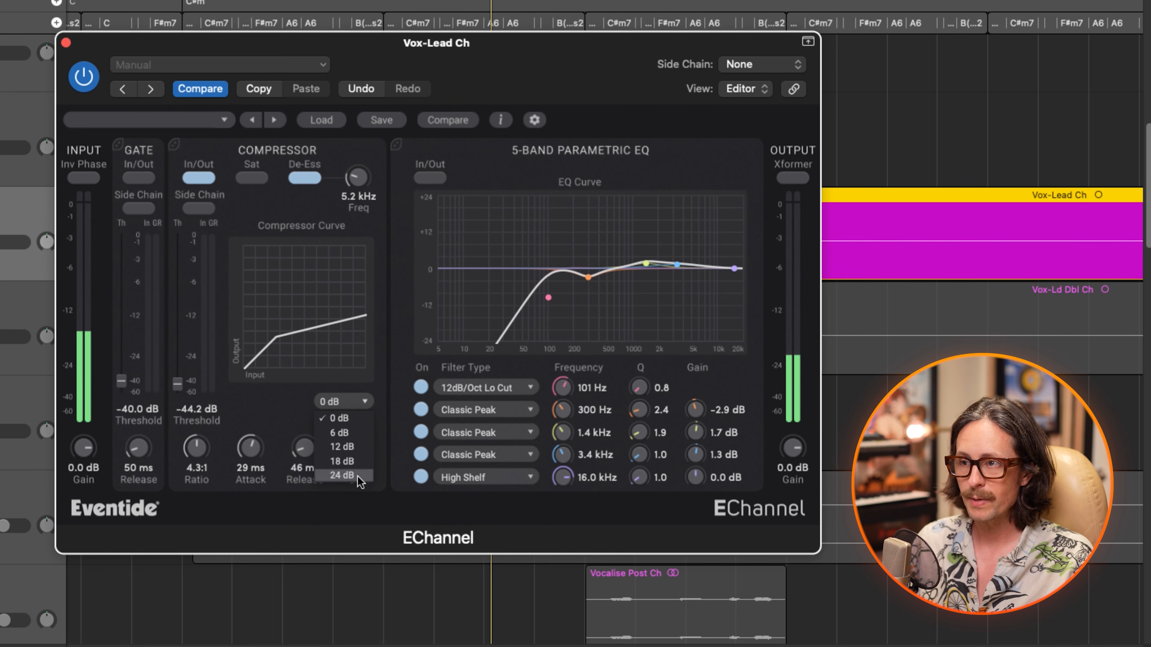
left_click(342, 474)
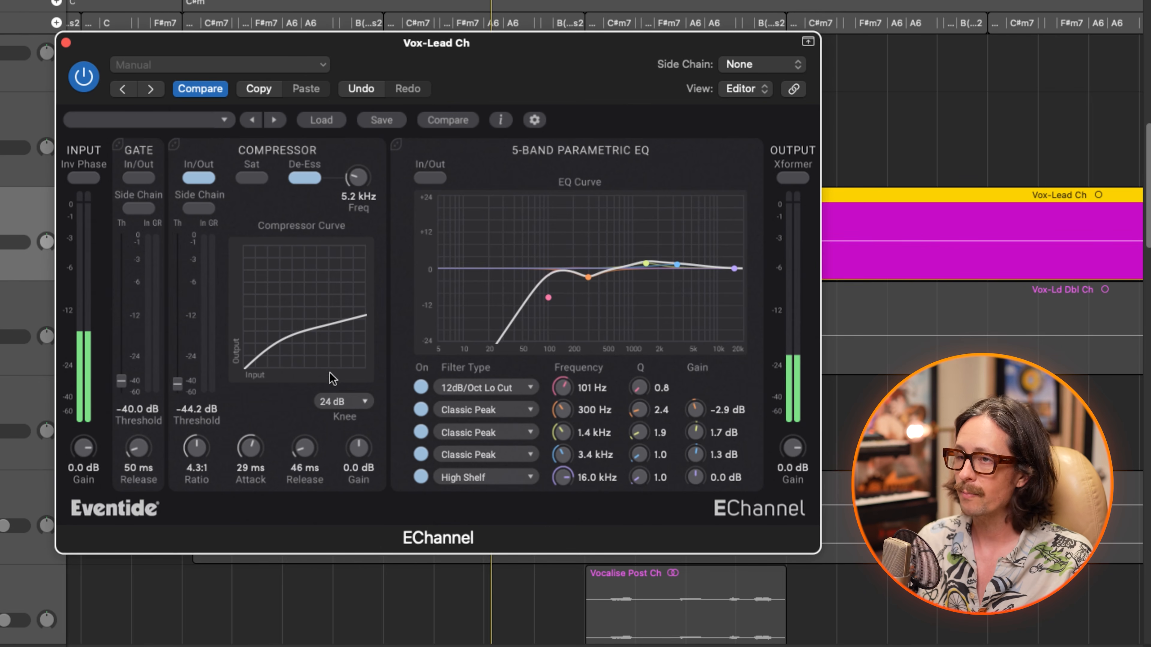
left_click(343, 403)
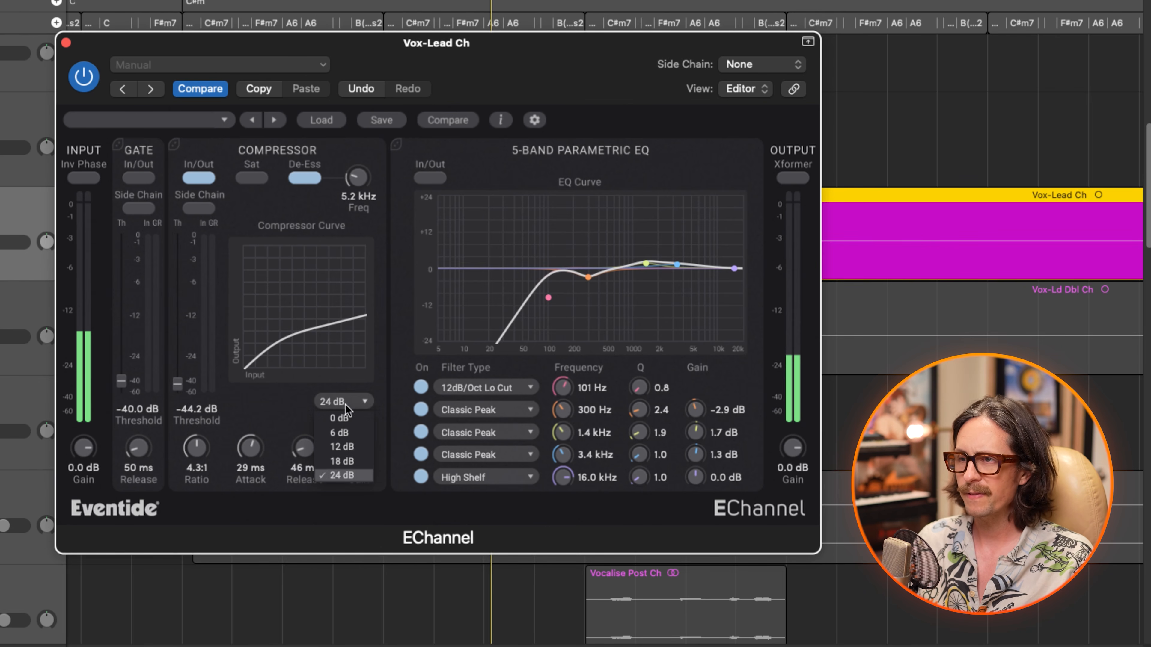
left_click(280, 386)
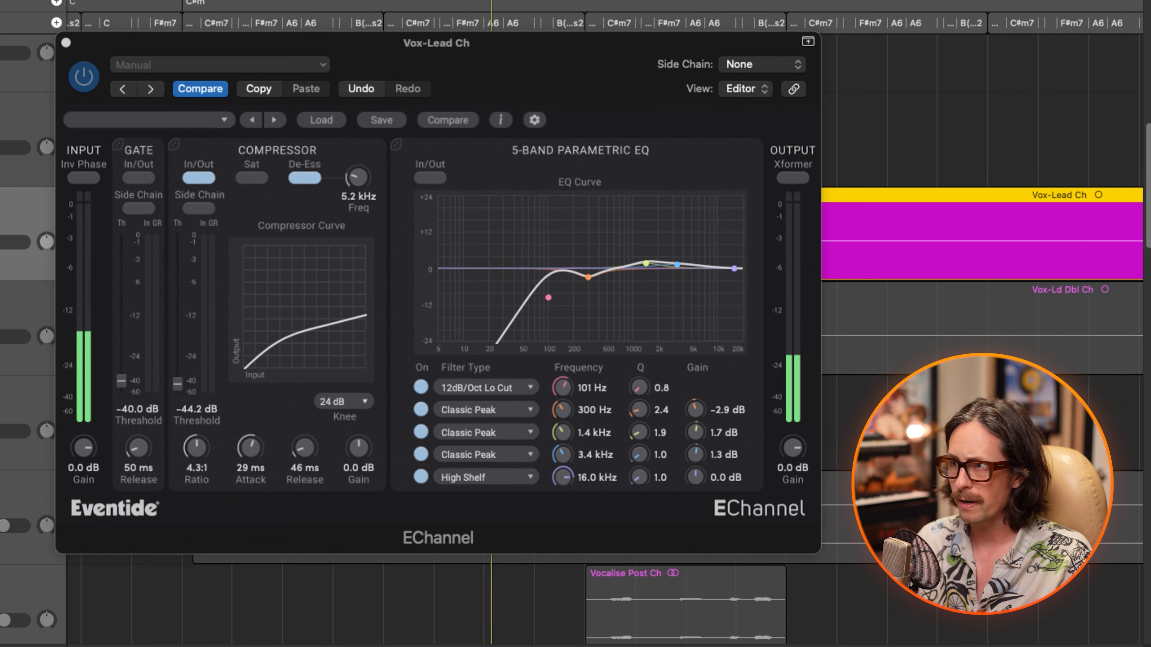
left_click(457, 326)
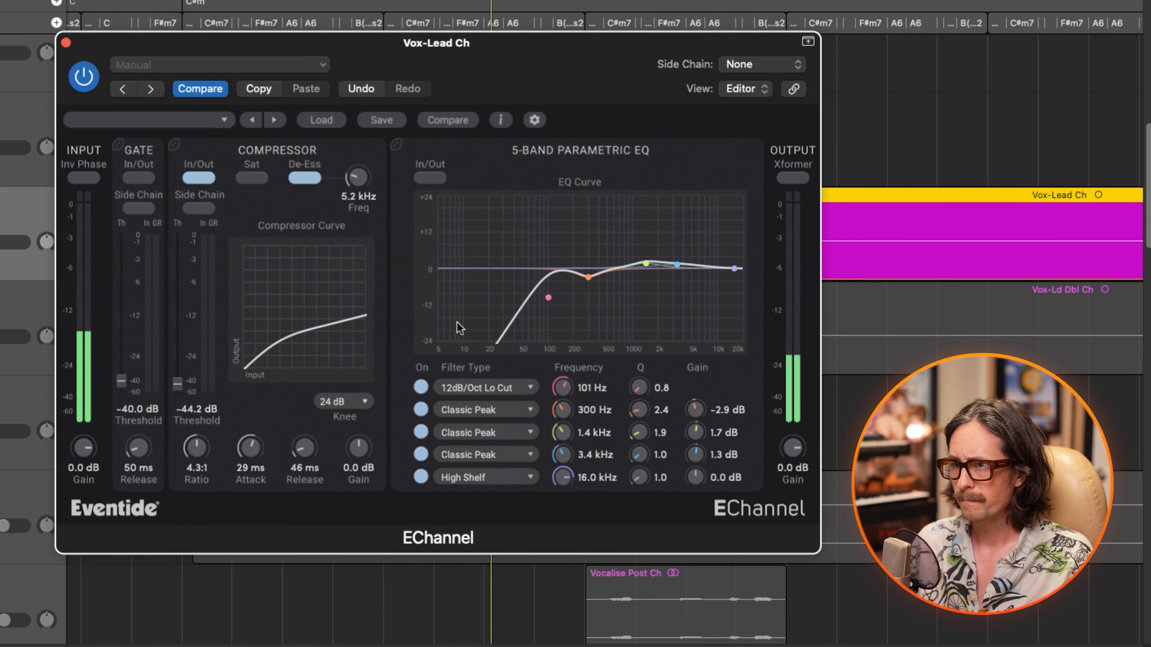
Play the soloed lead while auditioning compressor knees of 18 dB and 12 dB, and restore the 24 dB knee.
left_click(343, 401)
left_click(345, 435)
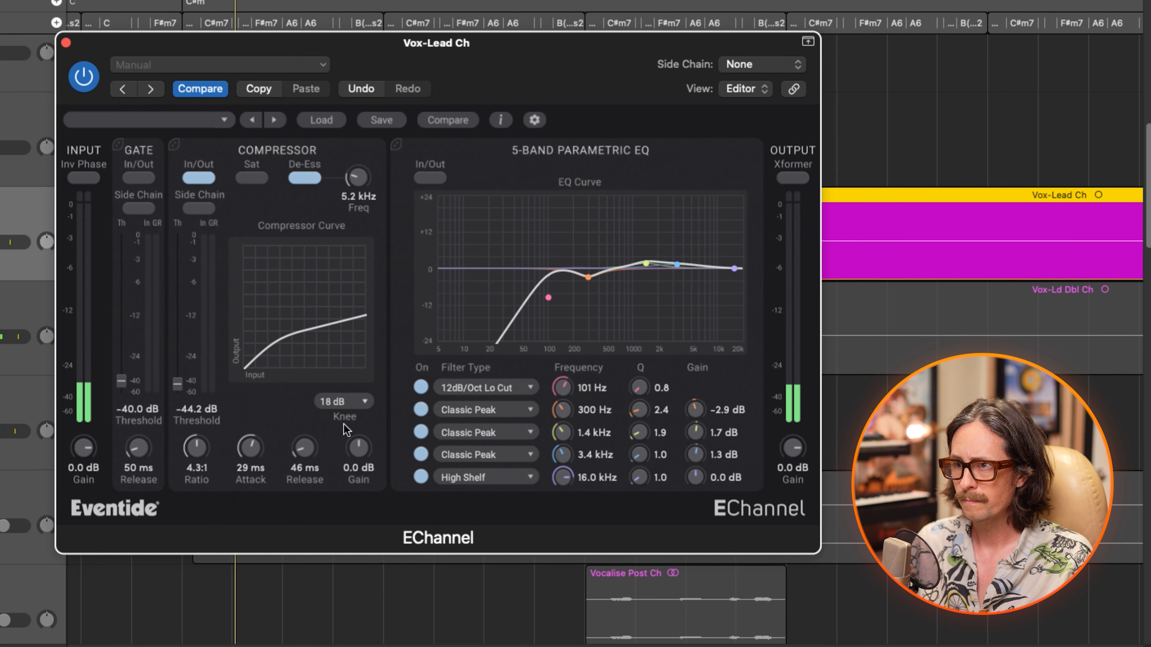
left_click(345, 403)
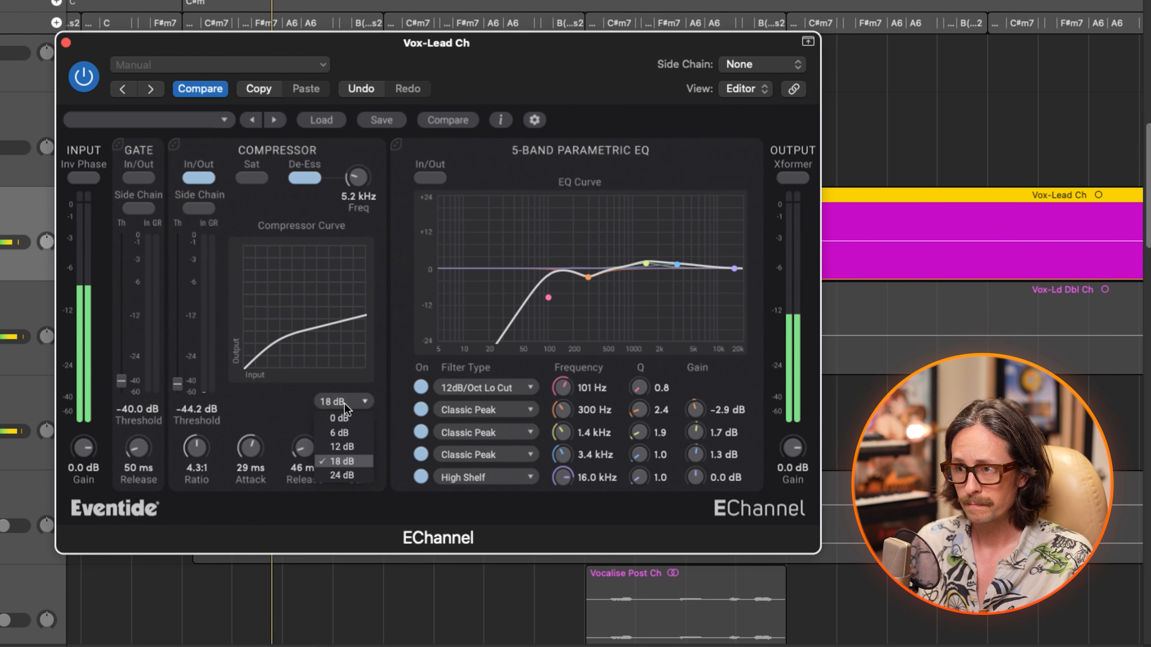
left_click(341, 447)
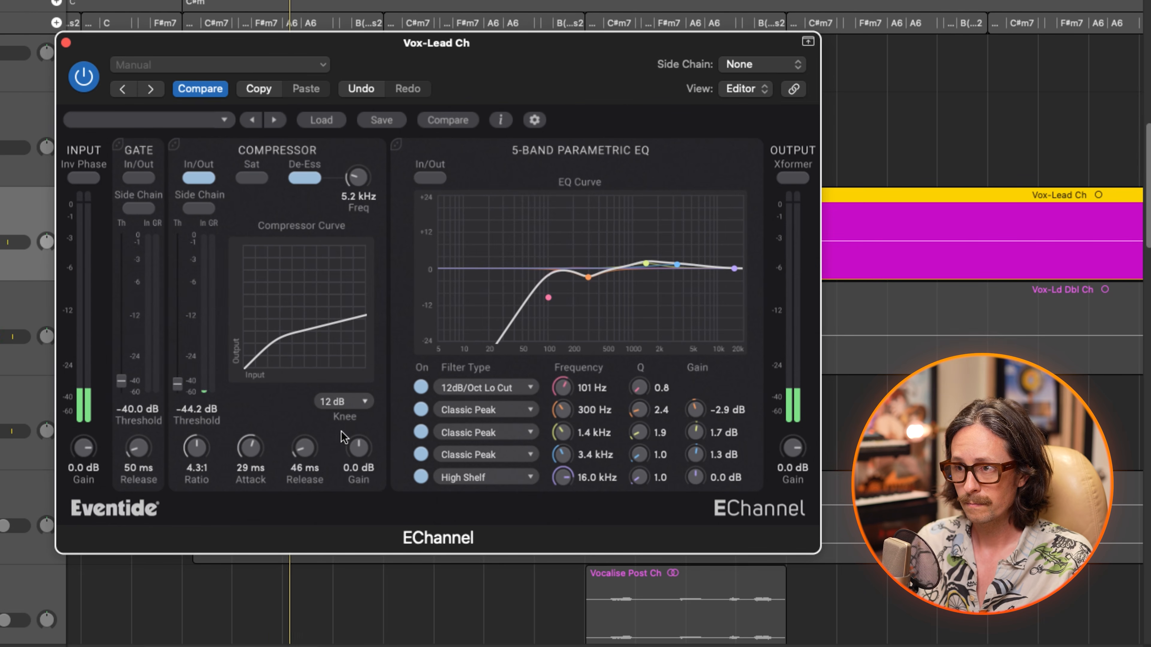
left_click(342, 402)
left_click(342, 474)
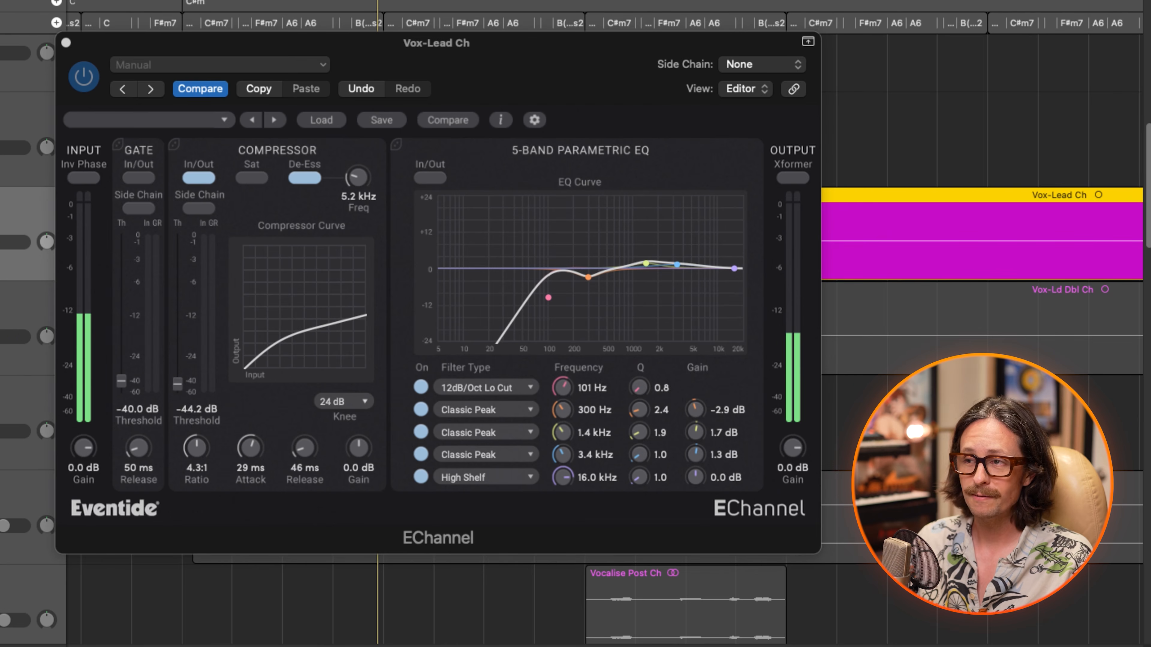
left_click(366, 218)
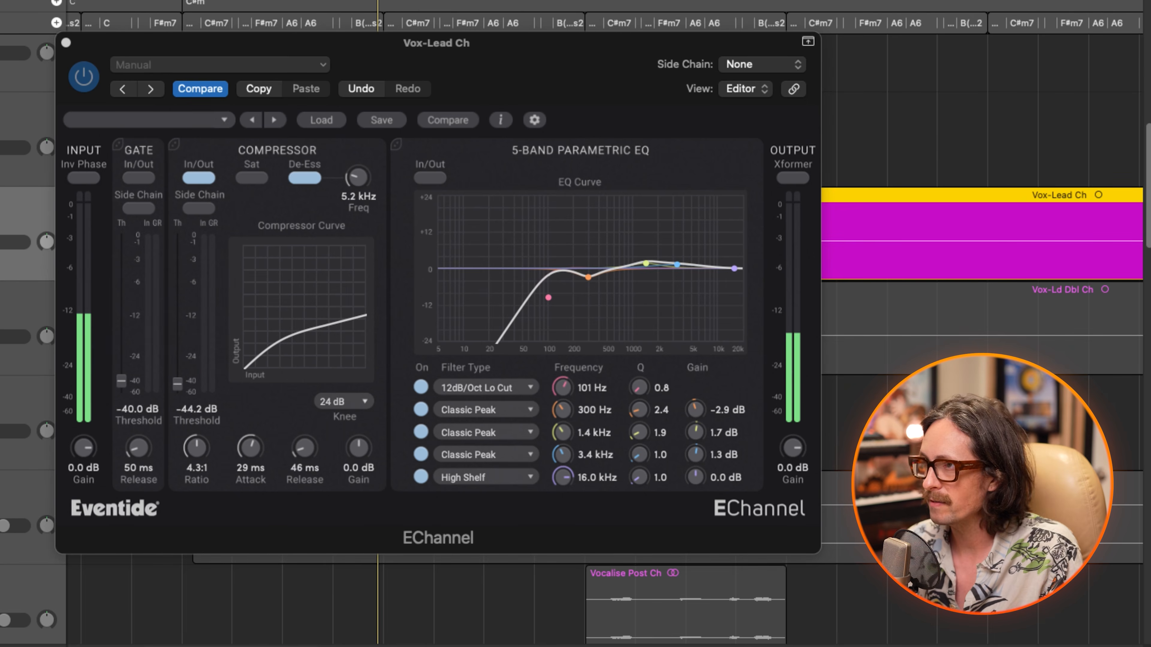
Play the soloed lead, raise the compressor's threshold to -37.5 dB, and stop playback.
left_click(188, 350)
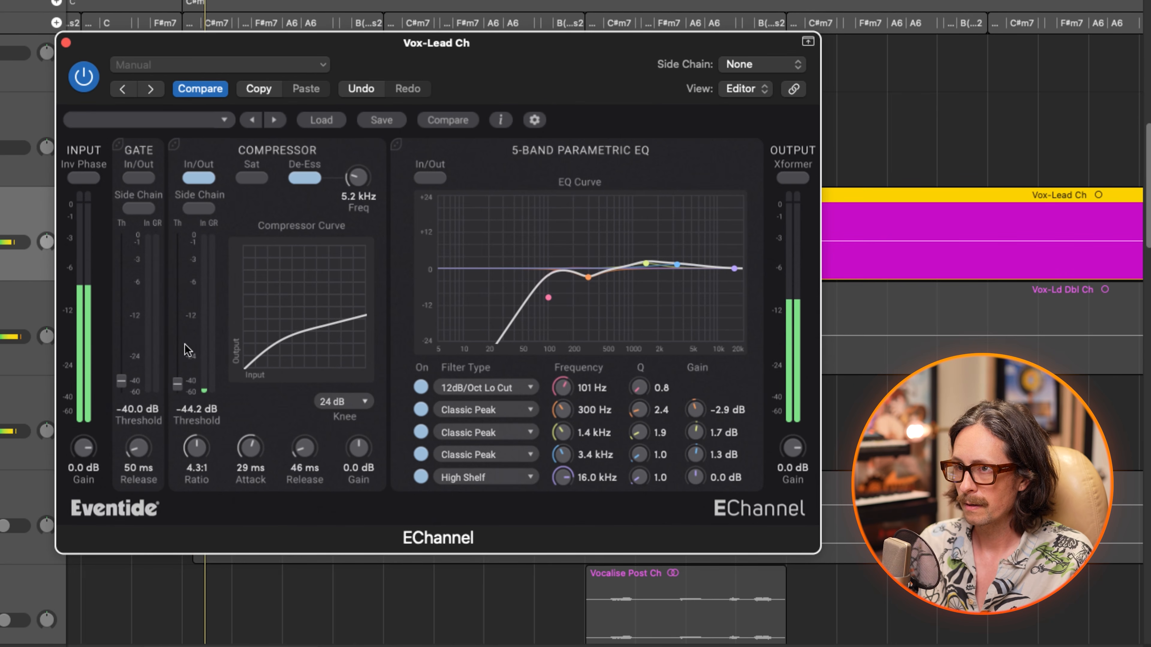
left_click_drag(177, 383, 177, 384)
key("space")
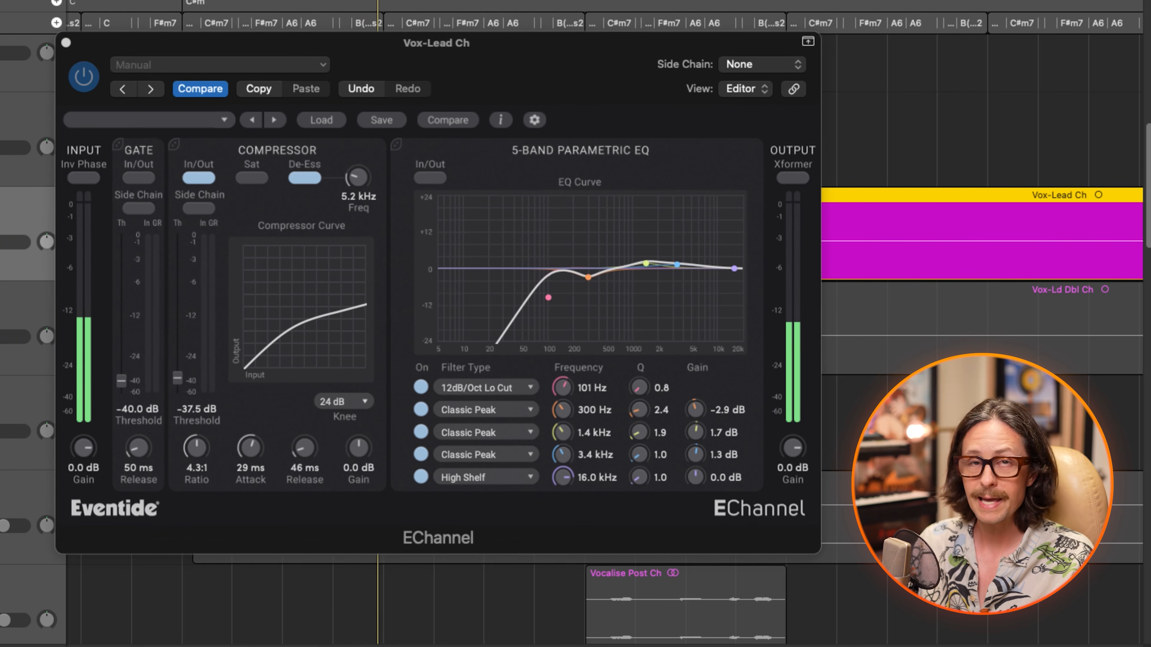
Try the compressor's saturation while playing the soloed lead vocal.
left_click(373, 128)
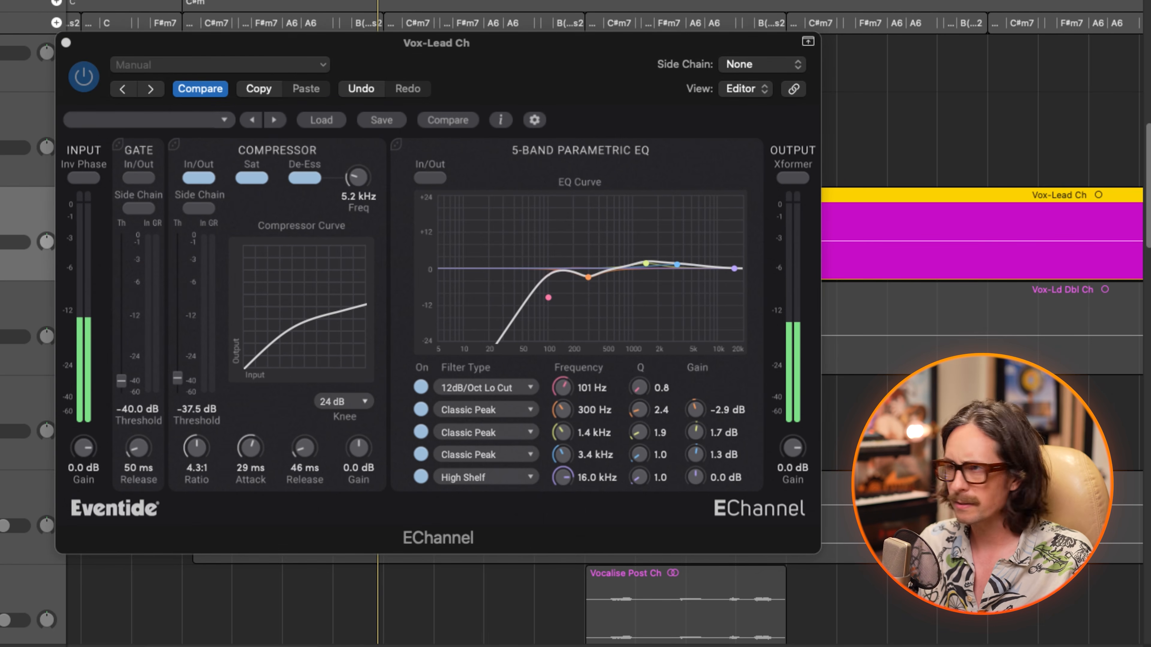
left_click(363, 232)
key("space")
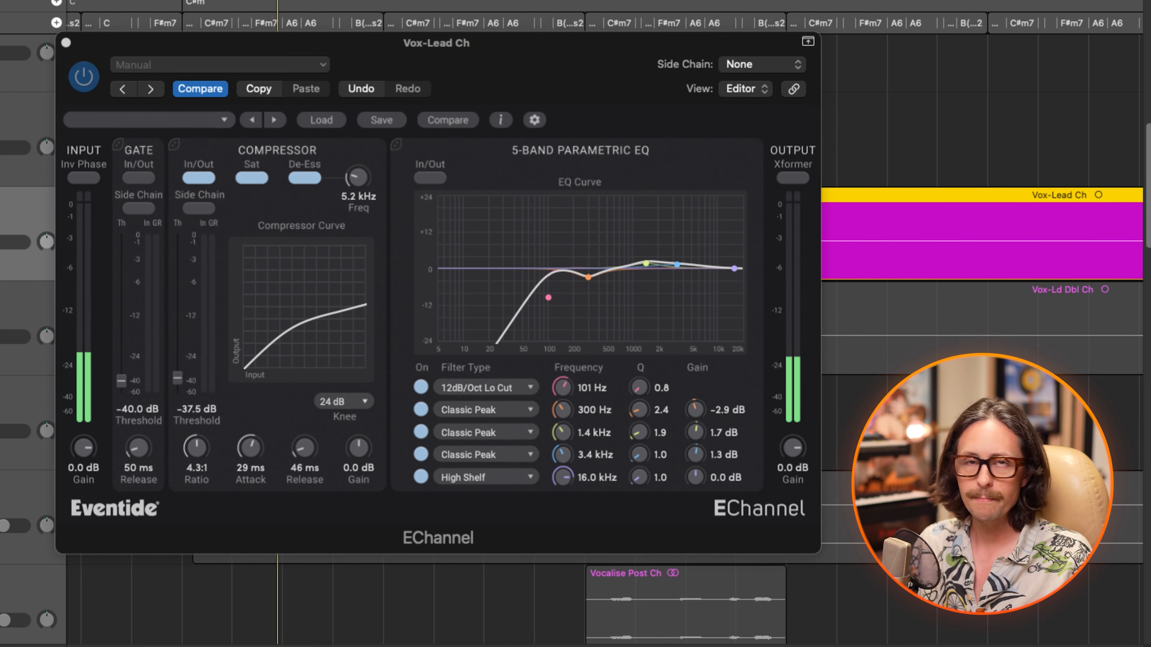
With saturation off, engage the 5-band parametric EQ and sweep its low cut up to 800 Hz, settling at 95 Hz.
left_click(531, 79)
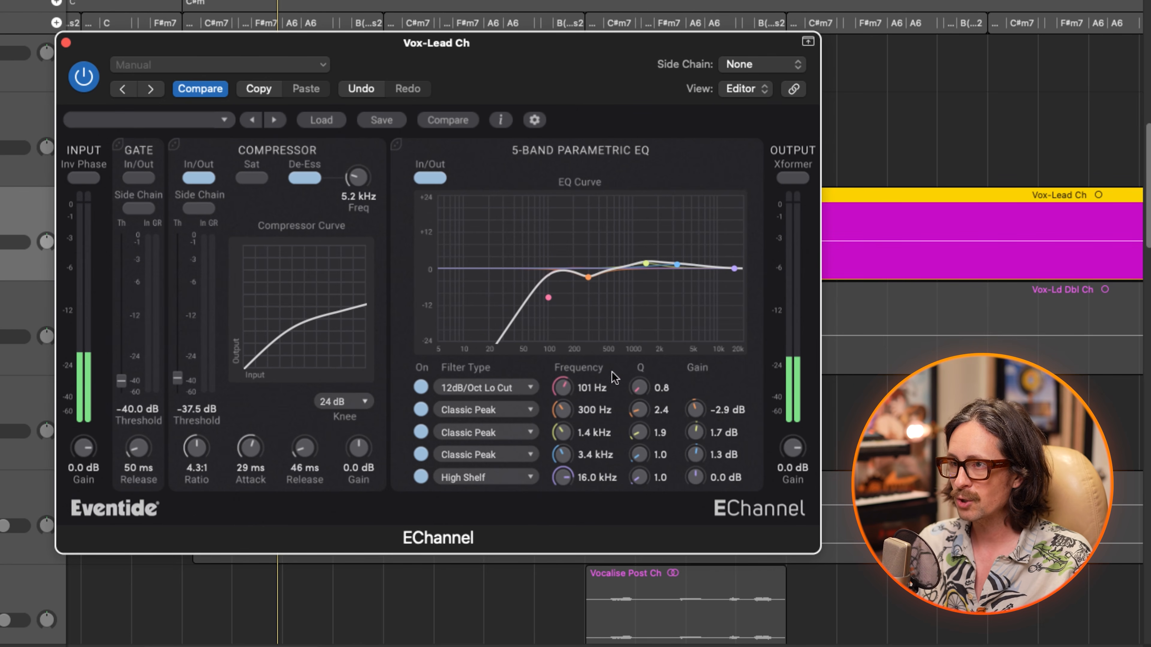
left_click_drag(561, 389, 564, 217)
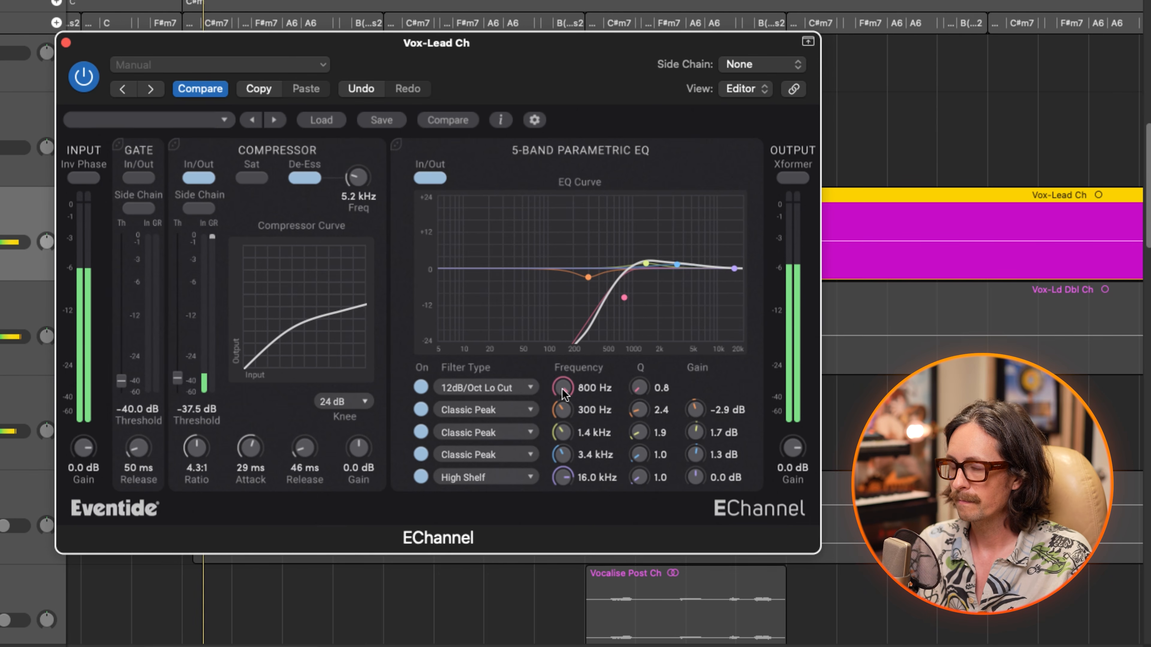
left_click_drag(564, 393, 510, 495)
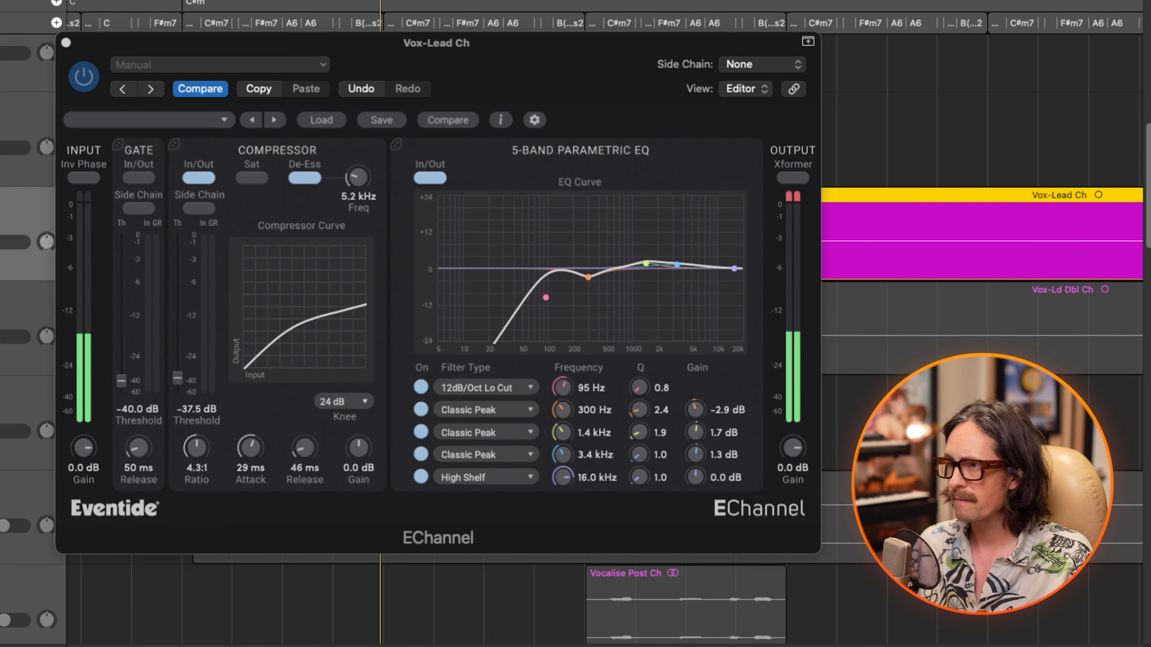
left_click(606, 403)
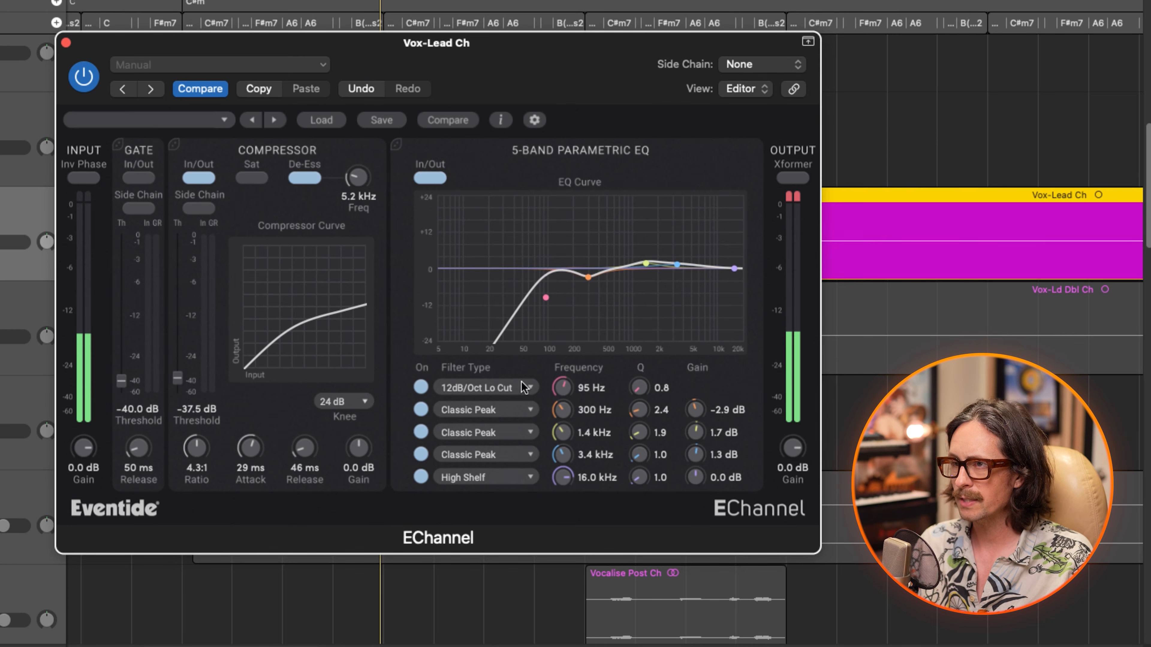
Audition the 6dB/Oct Lo Cut and Low Shelf types on the first EQ band, and restore 12dB/Oct Lo Cut.
left_click(485, 389)
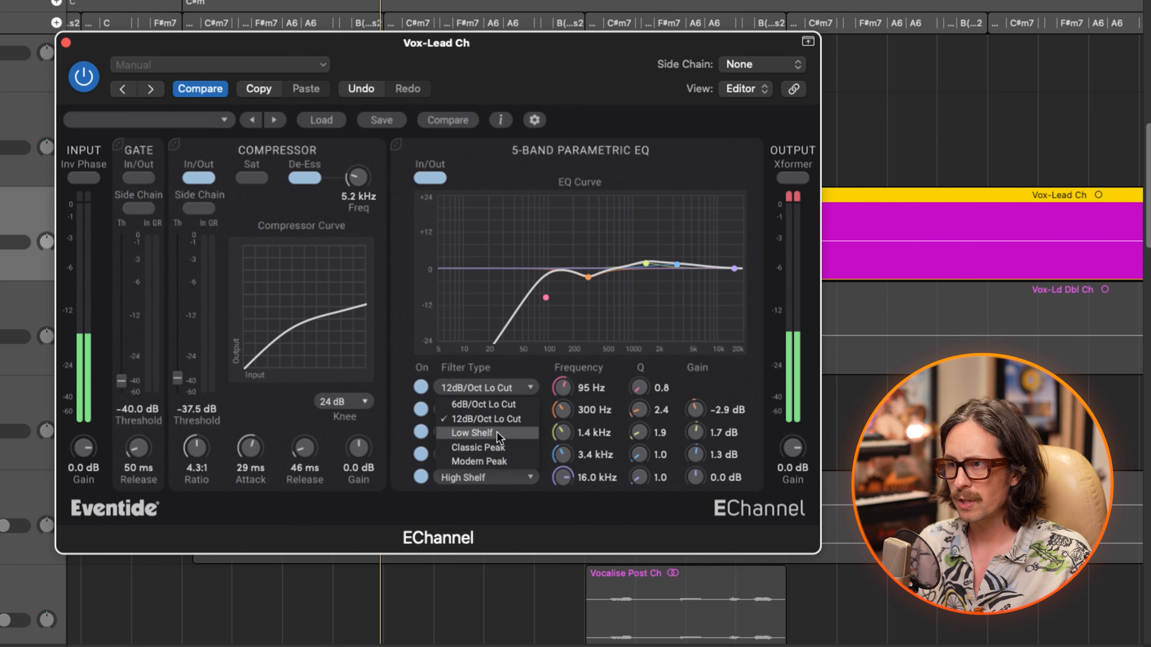
left_click(490, 404)
left_click(490, 388)
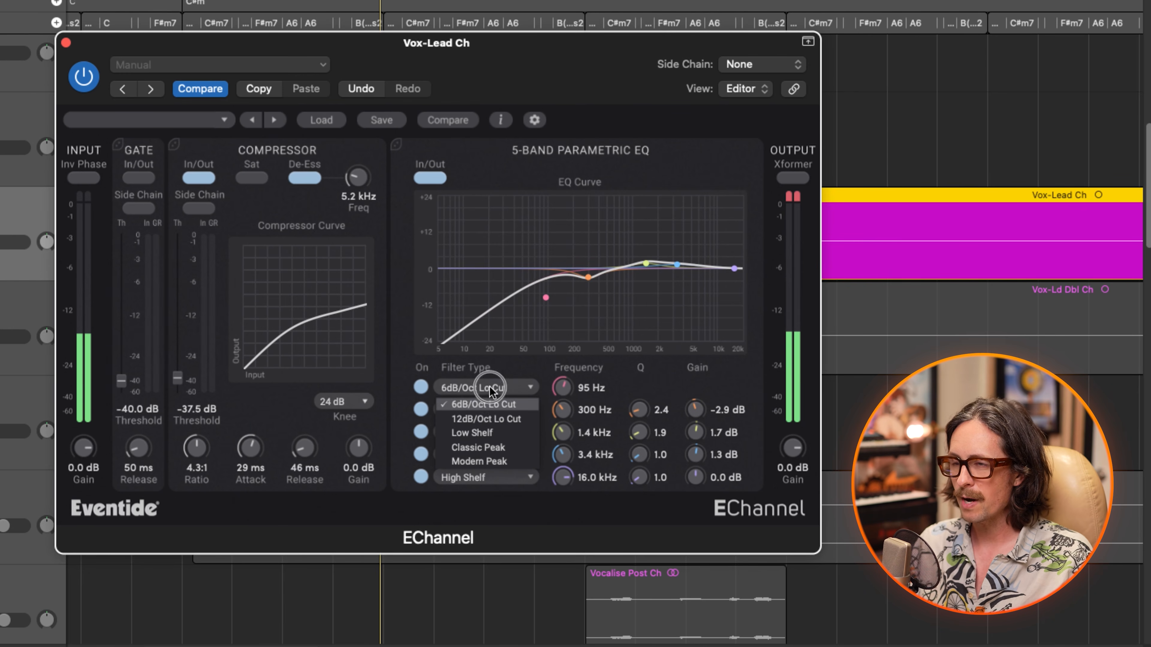
left_click(485, 419)
left_click(498, 388)
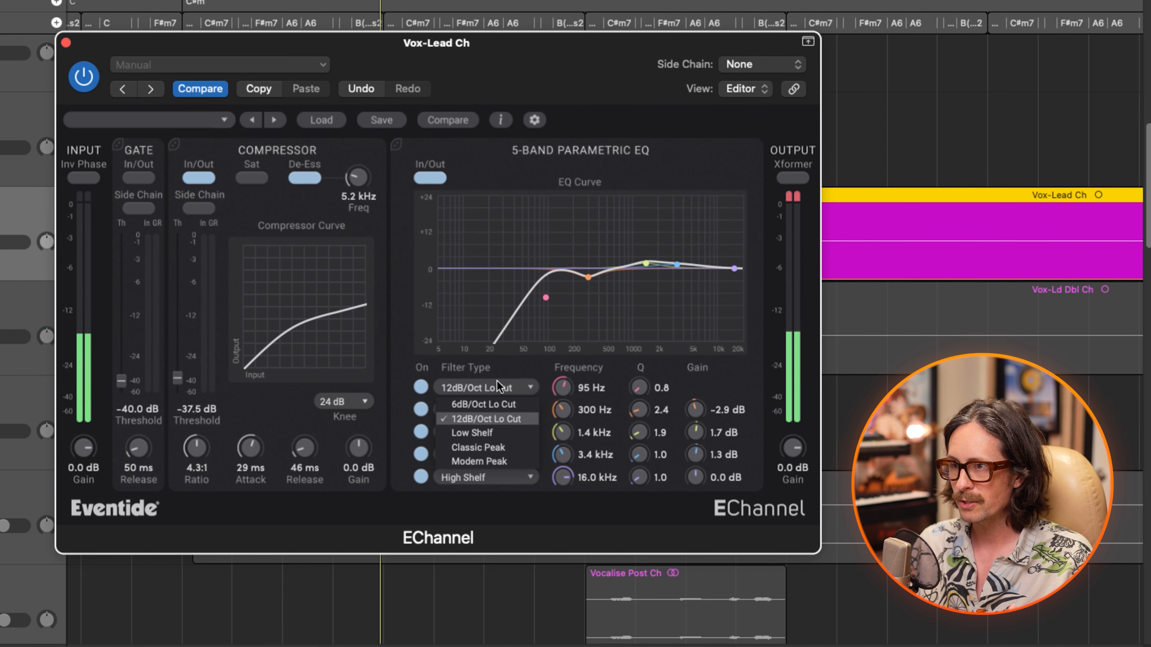
left_click(492, 434)
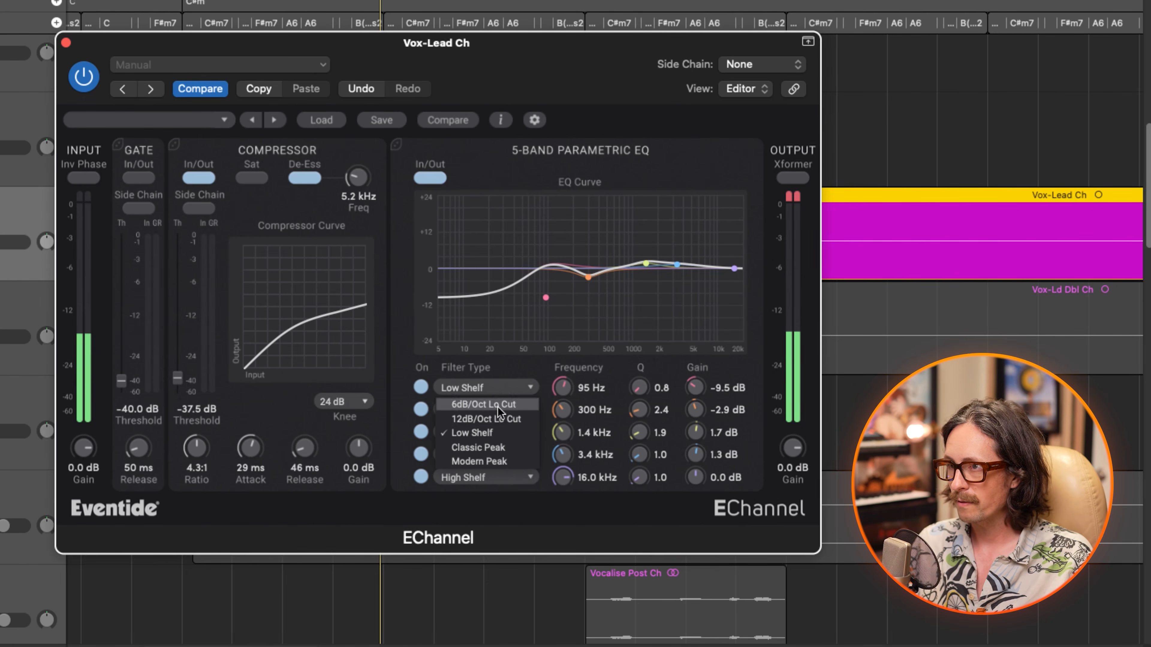
left_click(498, 419)
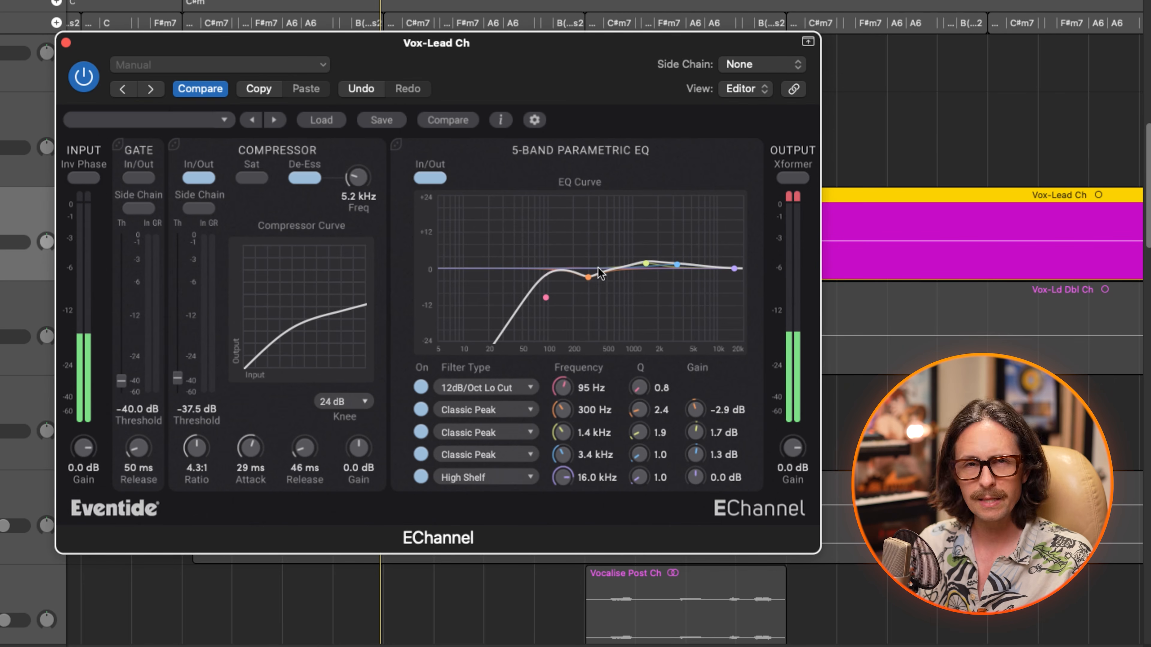
Sweep the second EQ band as a boost, and settle on a -2.9 dB cut at 410 Hz with a Q of 2.0.
left_click_drag(589, 276, 627, 237)
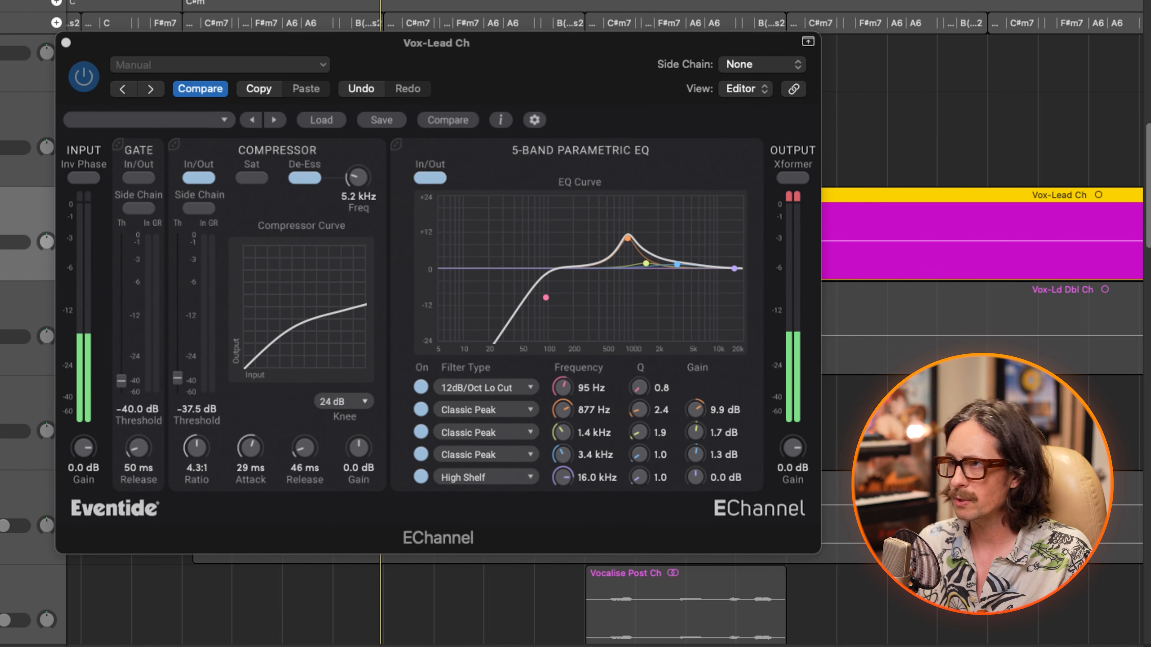
left_click(627, 237)
left_click_drag(627, 237, 599, 276)
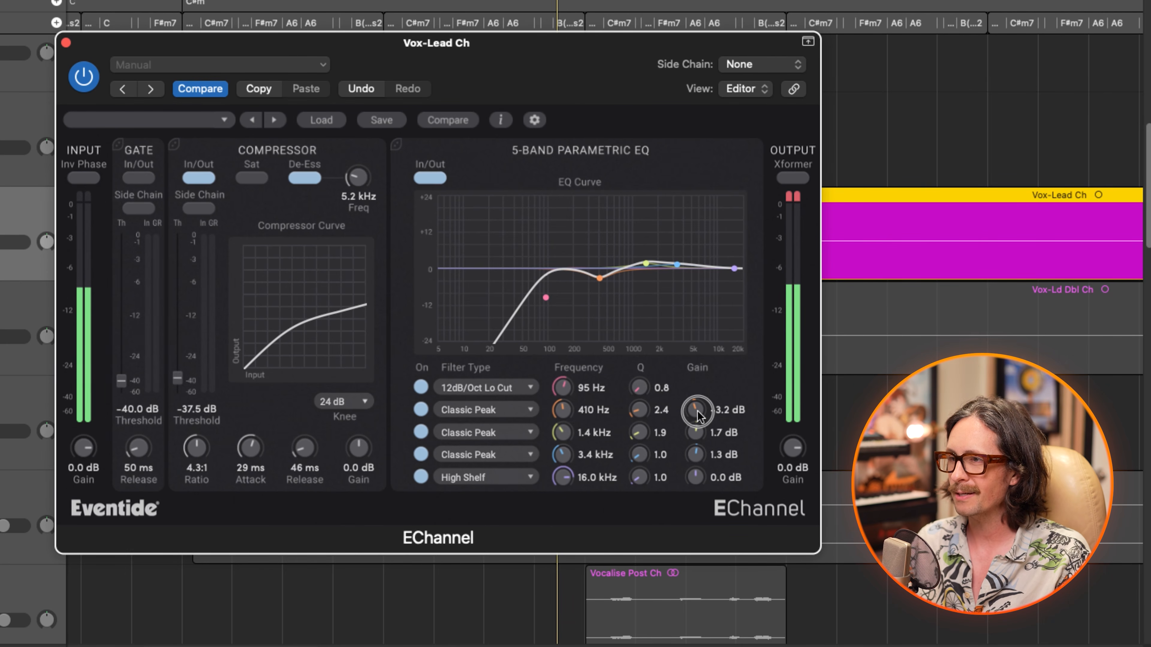
left_click_drag(696, 411, 624, 412)
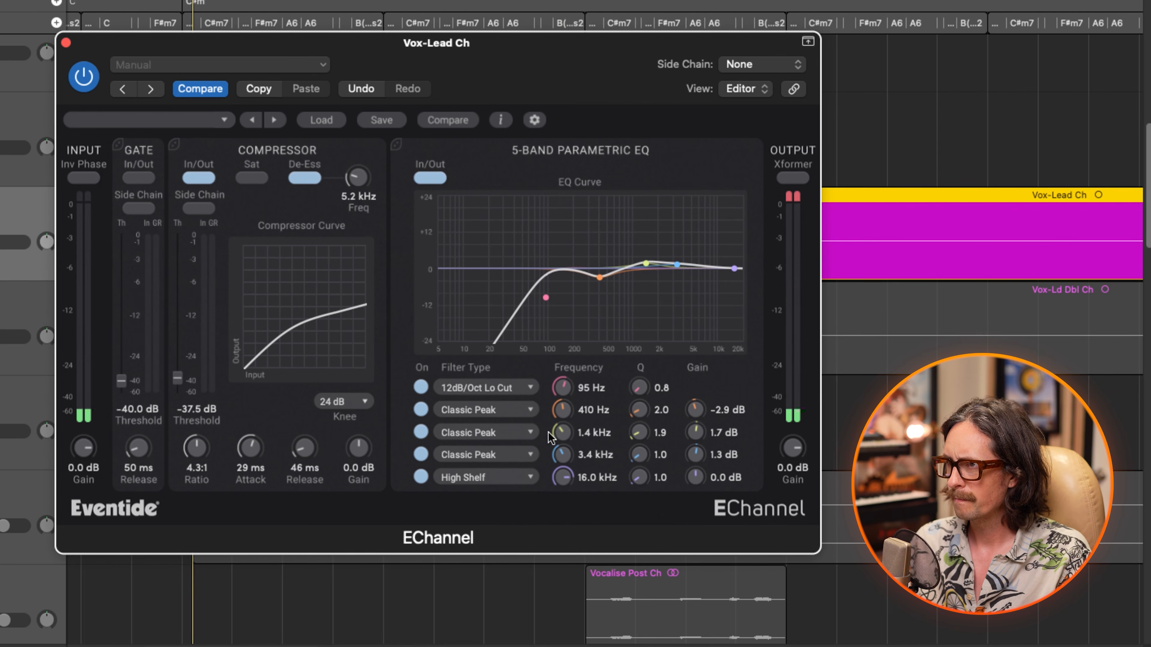
Raise the 1.4 kHz EQ peak to 2.4 dB and set the fourth band to 3.6 dB at 3.6 kHz.
left_click_drag(646, 264, 676, 246)
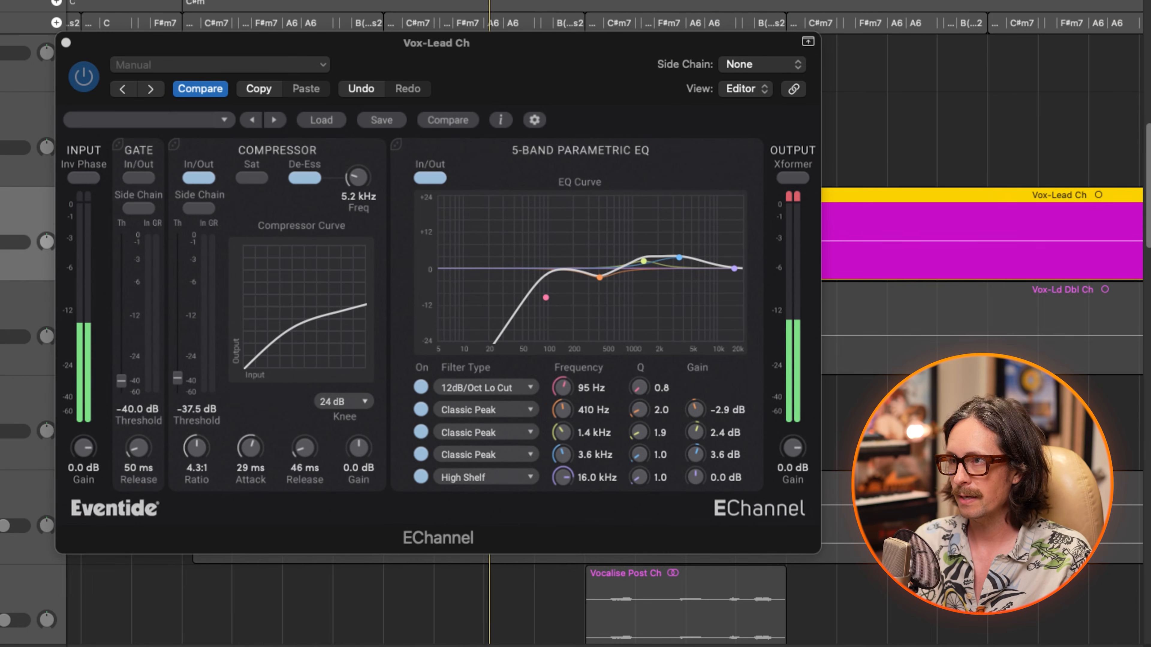
left_click(700, 167)
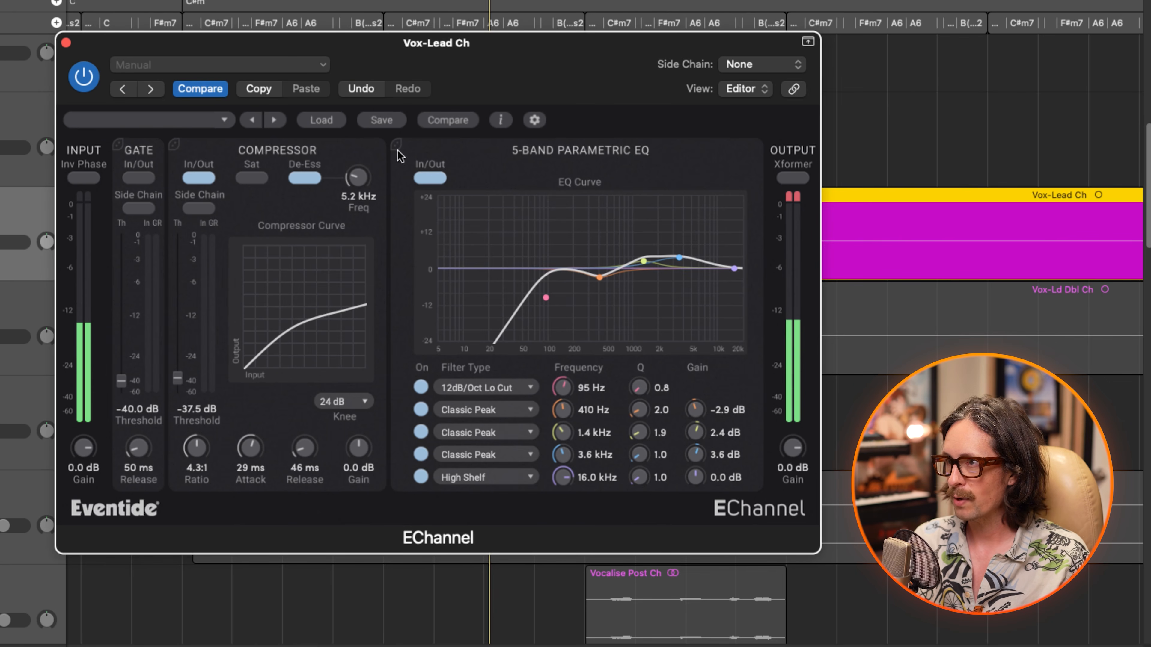
Engage EChannel's output transformer, compare it during playback, and trim the output gain to -0.4 dB.
left_click(795, 199)
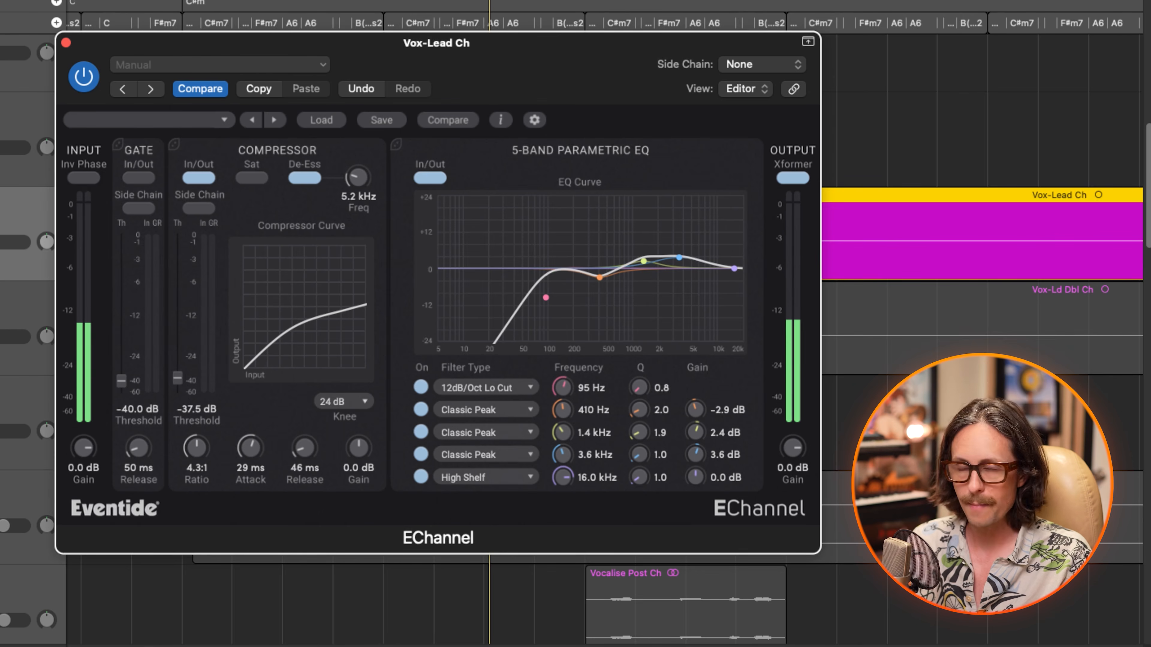
key("space")
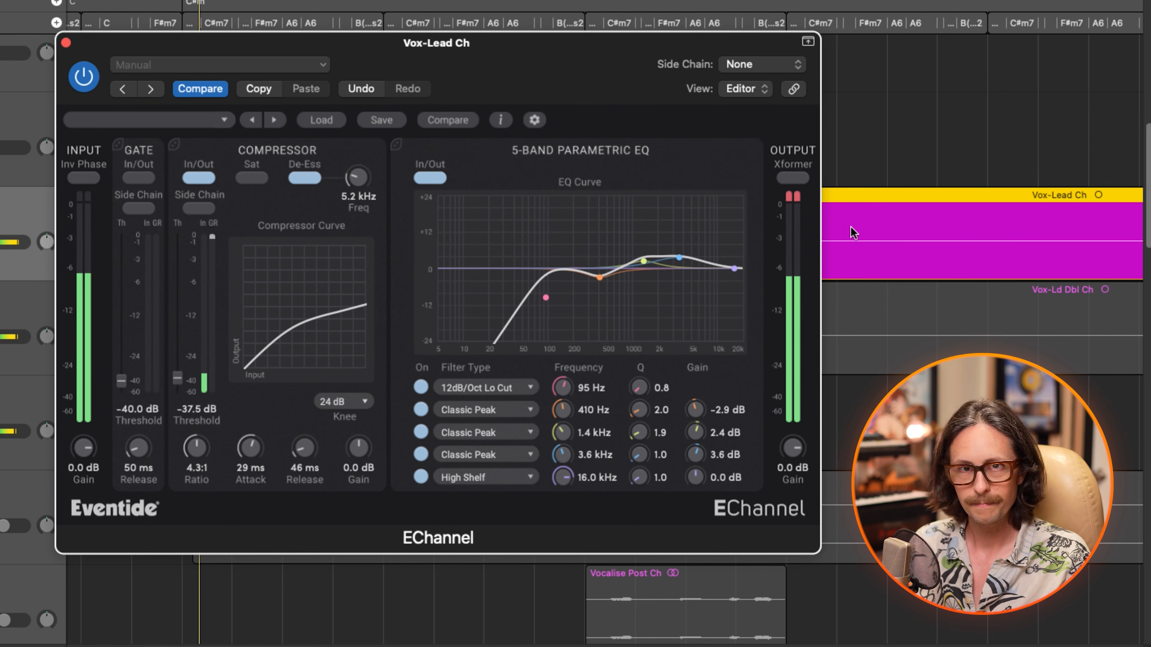
left_click(802, 179)
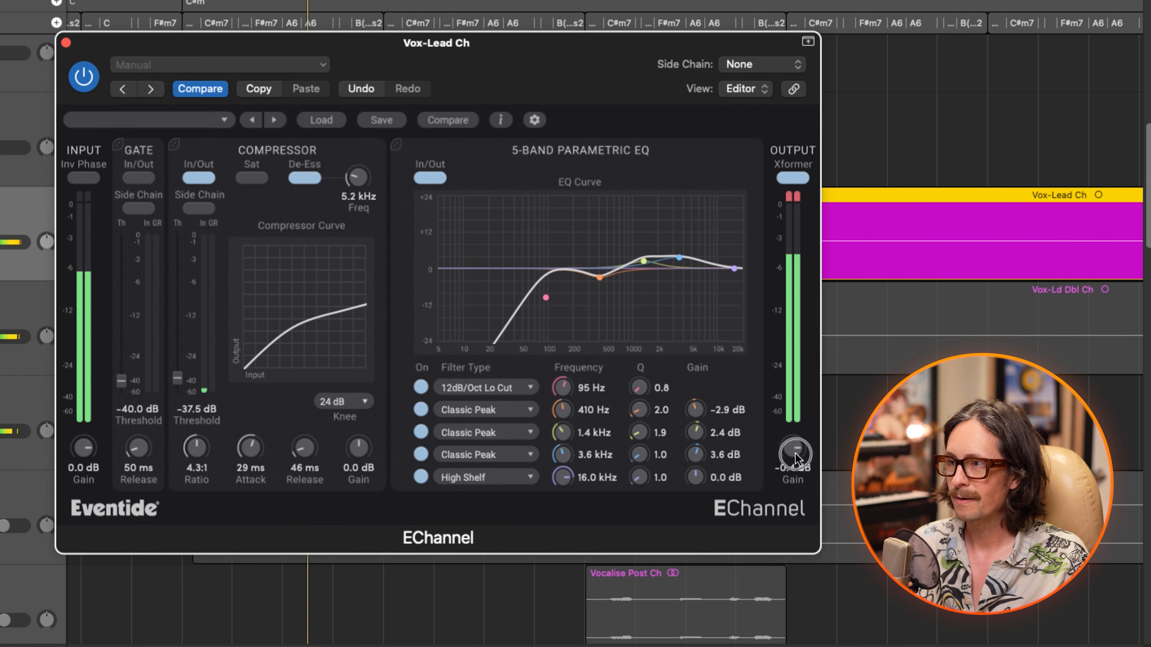
left_click_drag(795, 451, 794, 453)
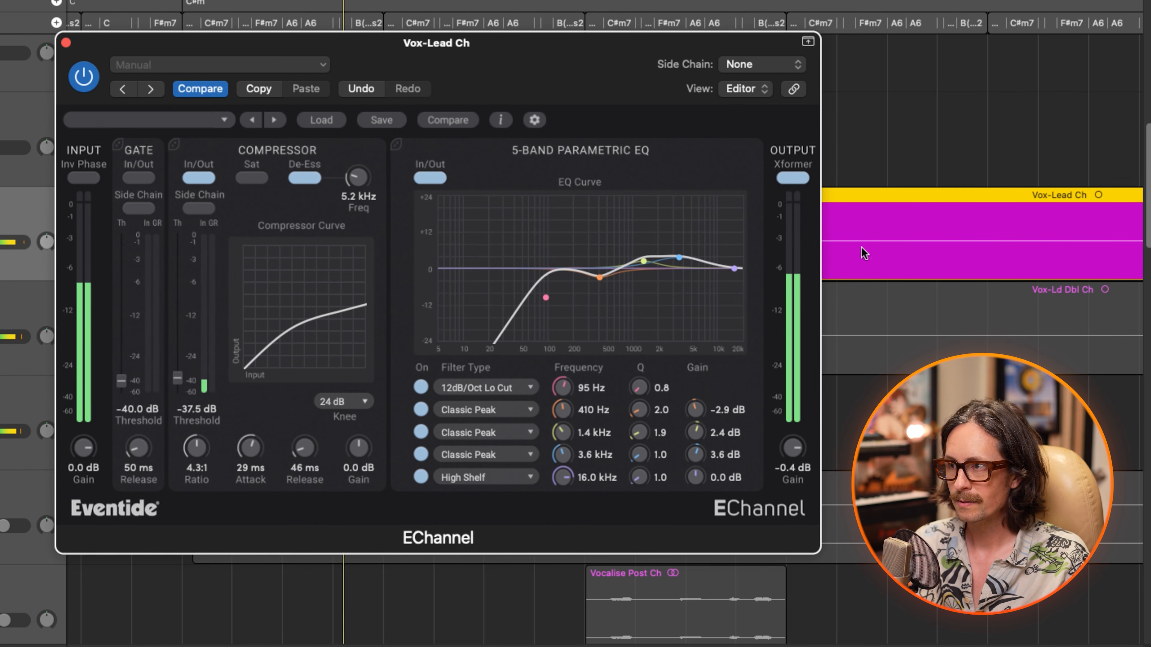
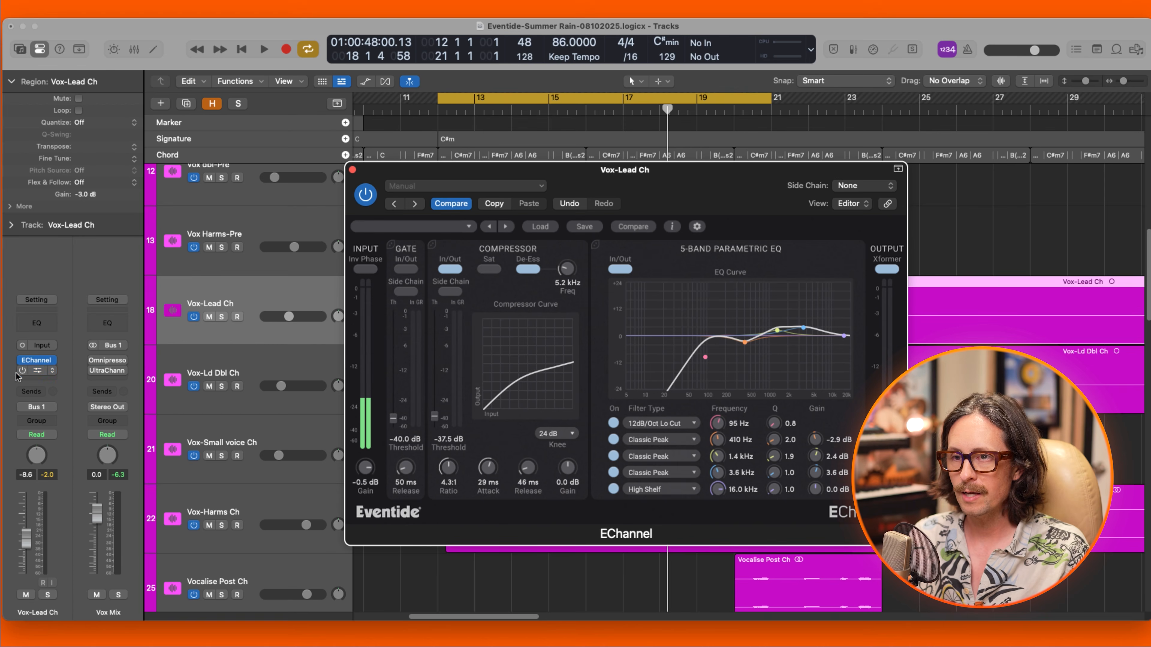
Open Newfangled Saturate on the Vox-Lead Ch track and set its output level to automatic compensation.
left_click(36, 370)
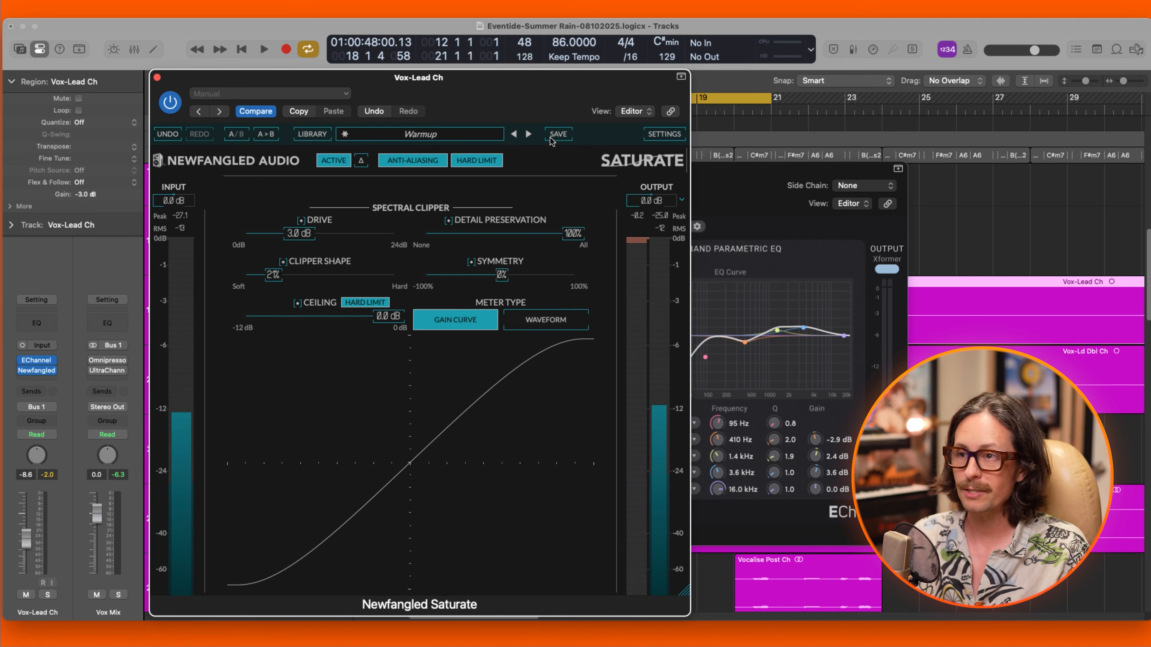
left_click_drag(542, 107, 548, 85)
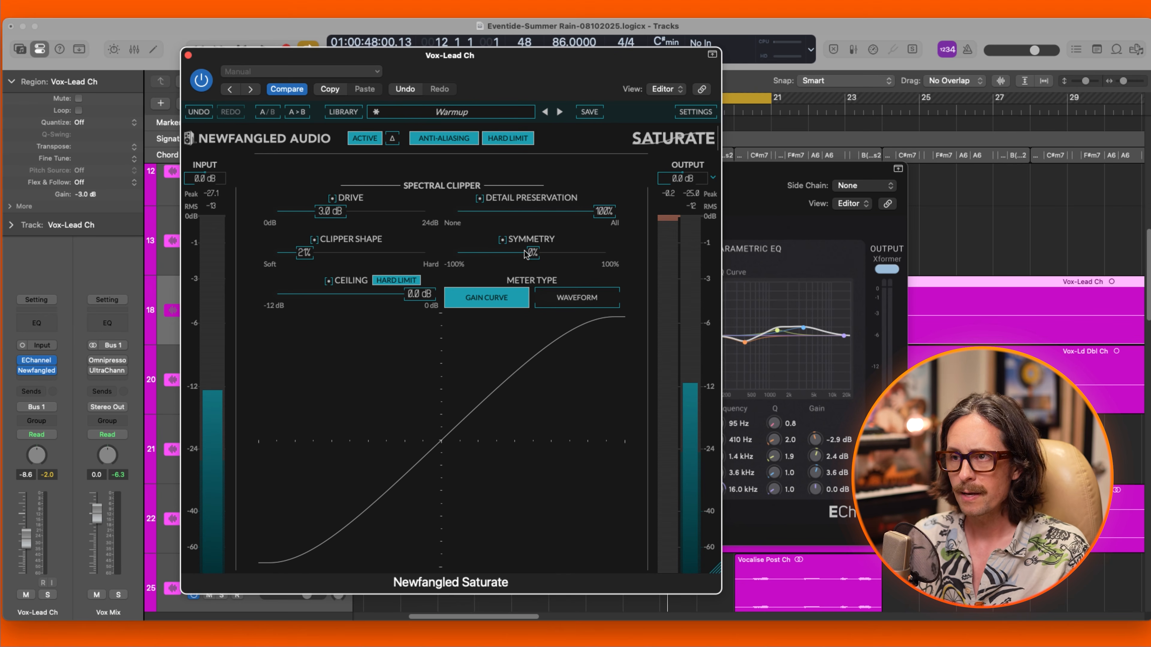
left_click(393, 282)
left_click(393, 282)
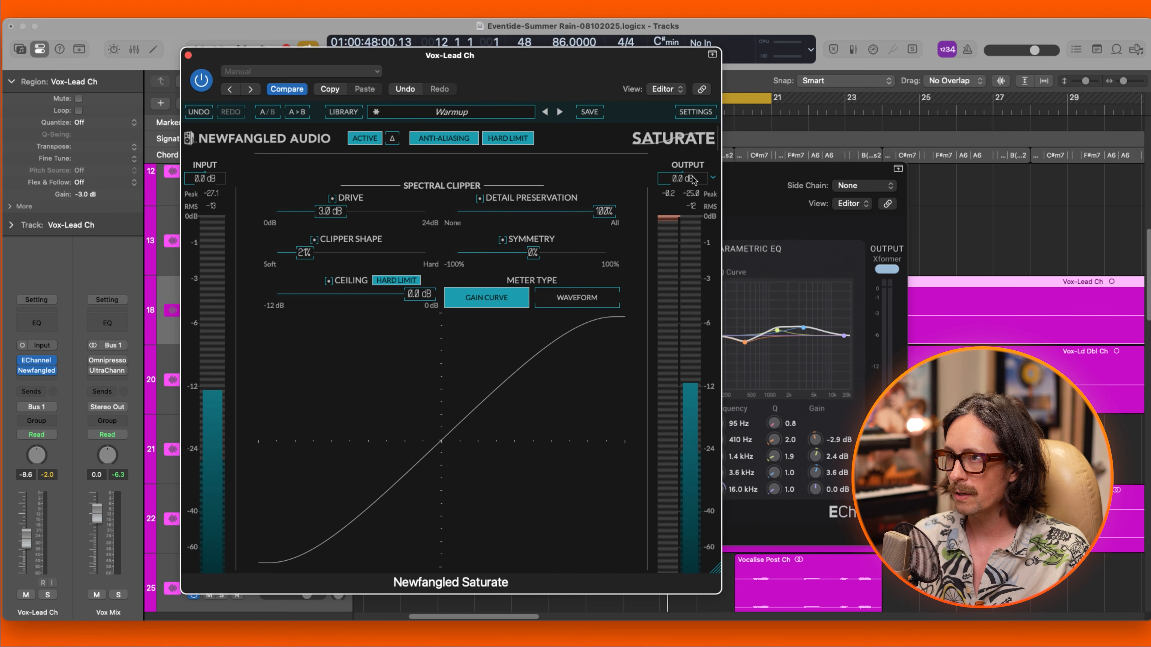
left_click(713, 179)
left_click(734, 213)
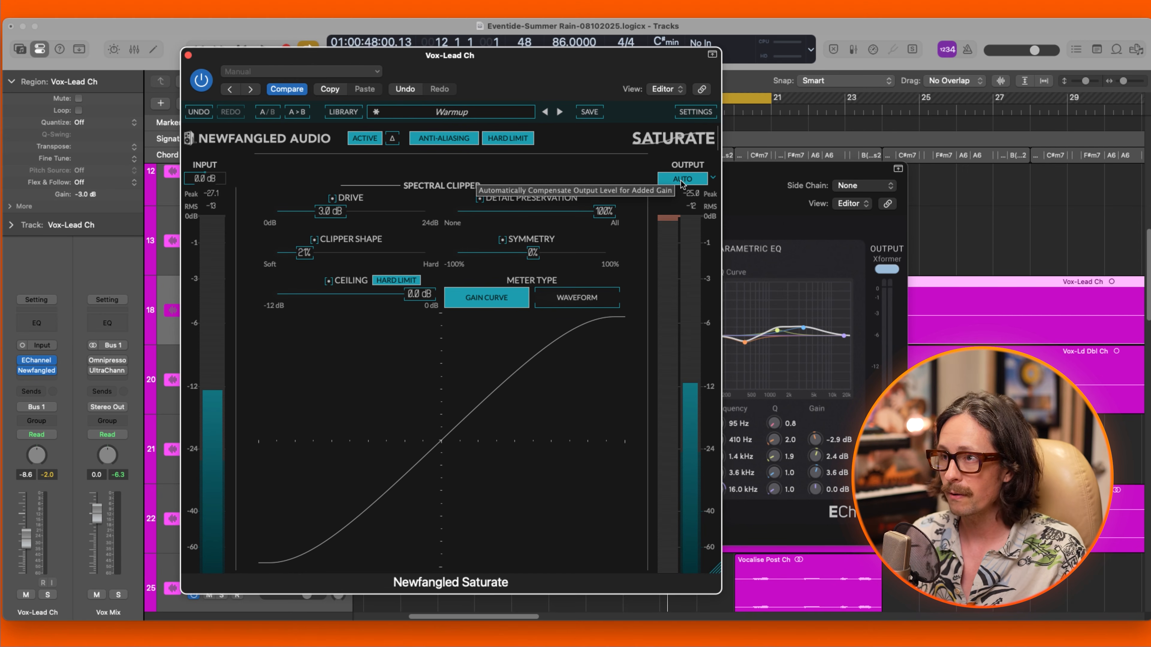
Play the soloed lead and set Saturate's drive to 8.6 dB, clipper shape to 27% and ceiling to -1.5 dB.
key("super+Tab")
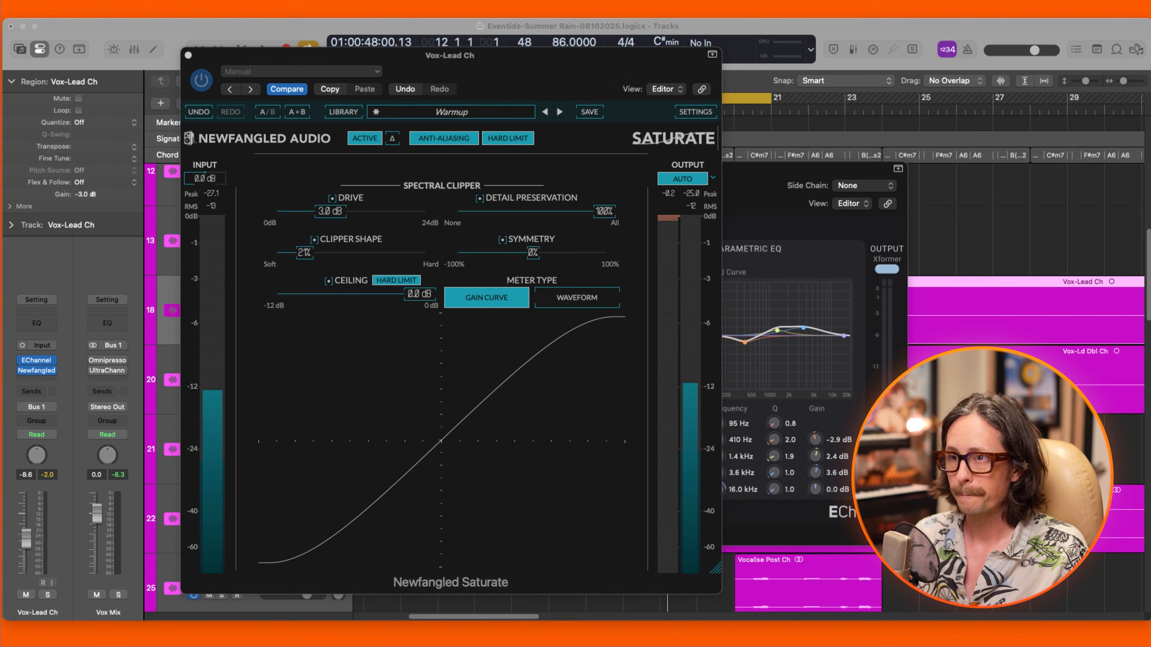
left_click(602, 277)
key("space")
left_click_drag(309, 255, 315, 255)
left_click_drag(330, 212, 369, 225)
left_click_drag(419, 294, 346, 297)
key("s")
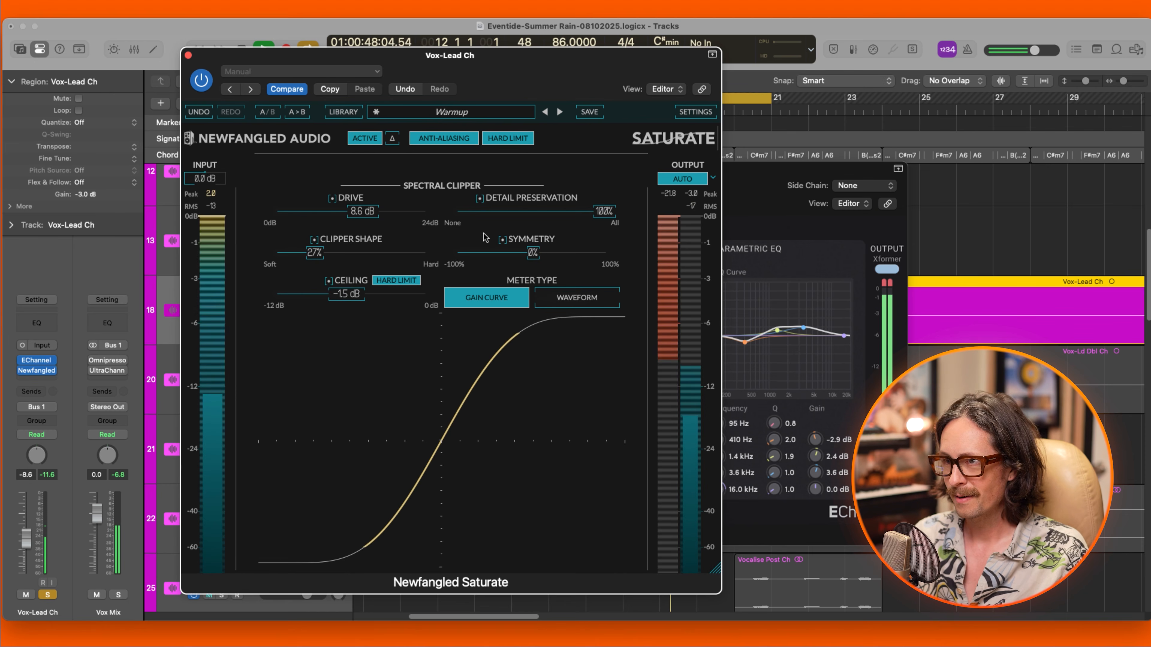
Set Saturate's clipper shape to 23%, try the drive at 24 dB, and settle the drive at 5.7 dB.
left_click_drag(318, 255, 311, 257)
left_click_drag(370, 213, 436, 207)
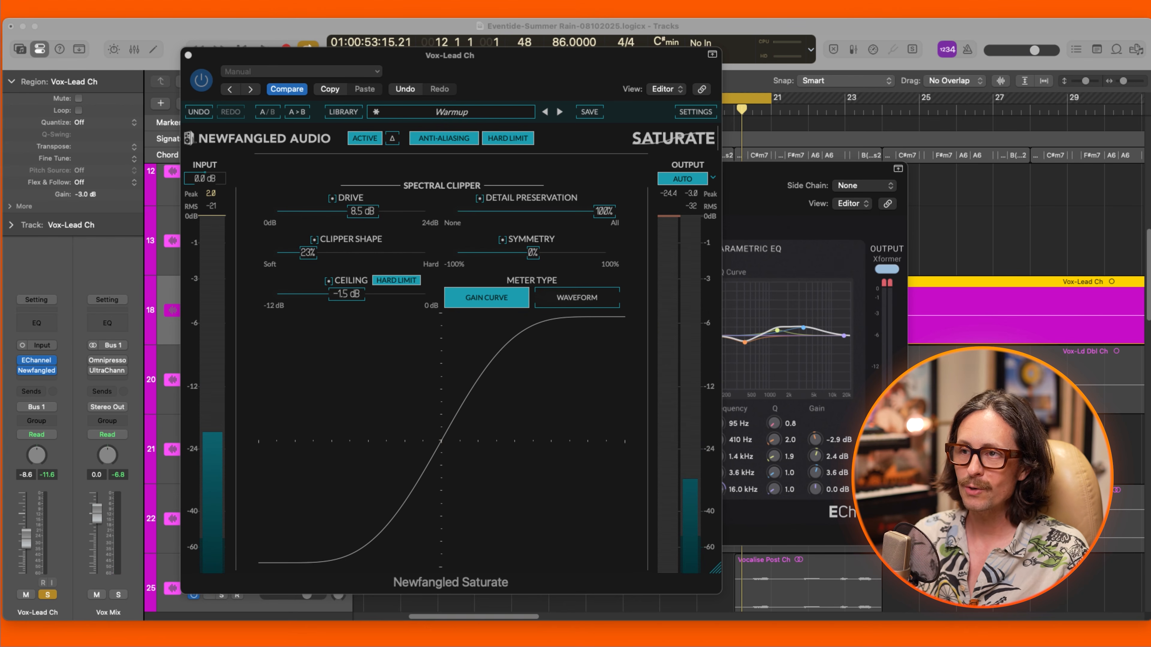
left_click(363, 255)
left_click_drag(354, 217, 591, 237)
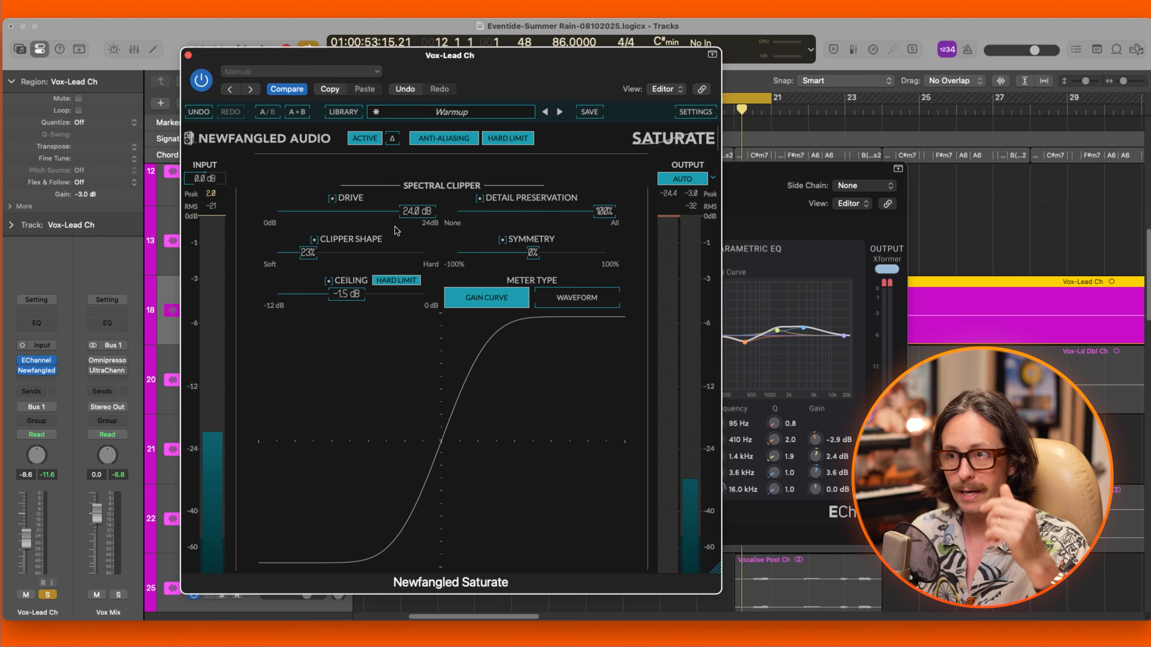
left_click_drag(416, 213, 335, 213)
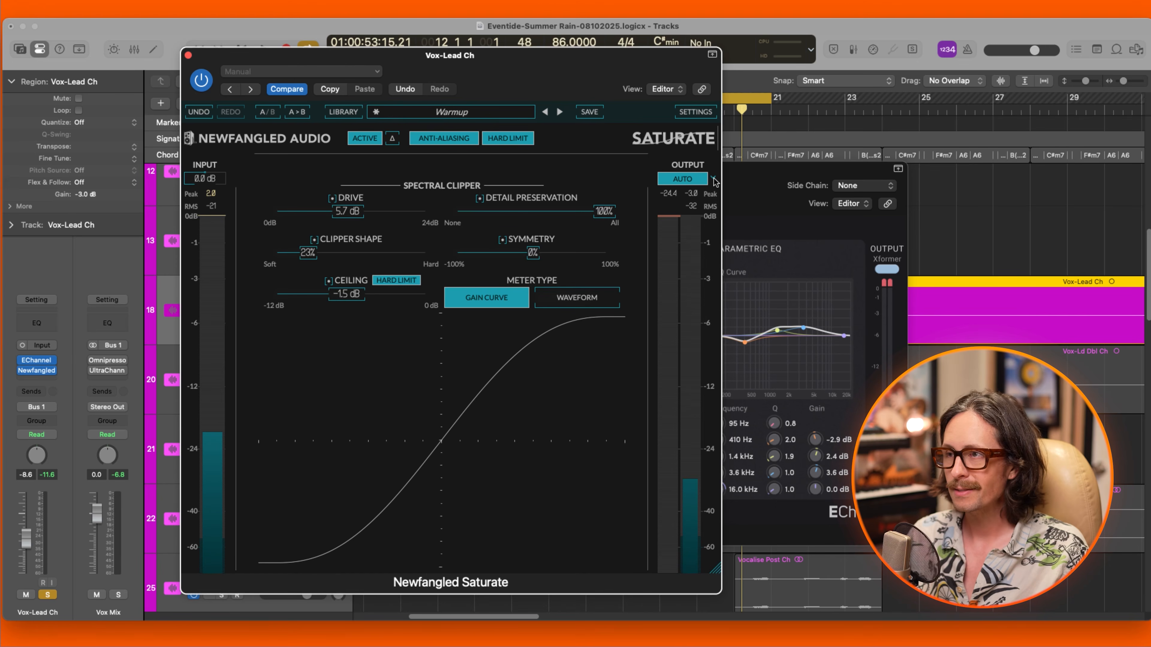
Set Saturate's output to a manual gain of -2.2 dB while playing the soloed lead, and compare it with the plug-in bypassed.
left_click(714, 179)
left_click(733, 195)
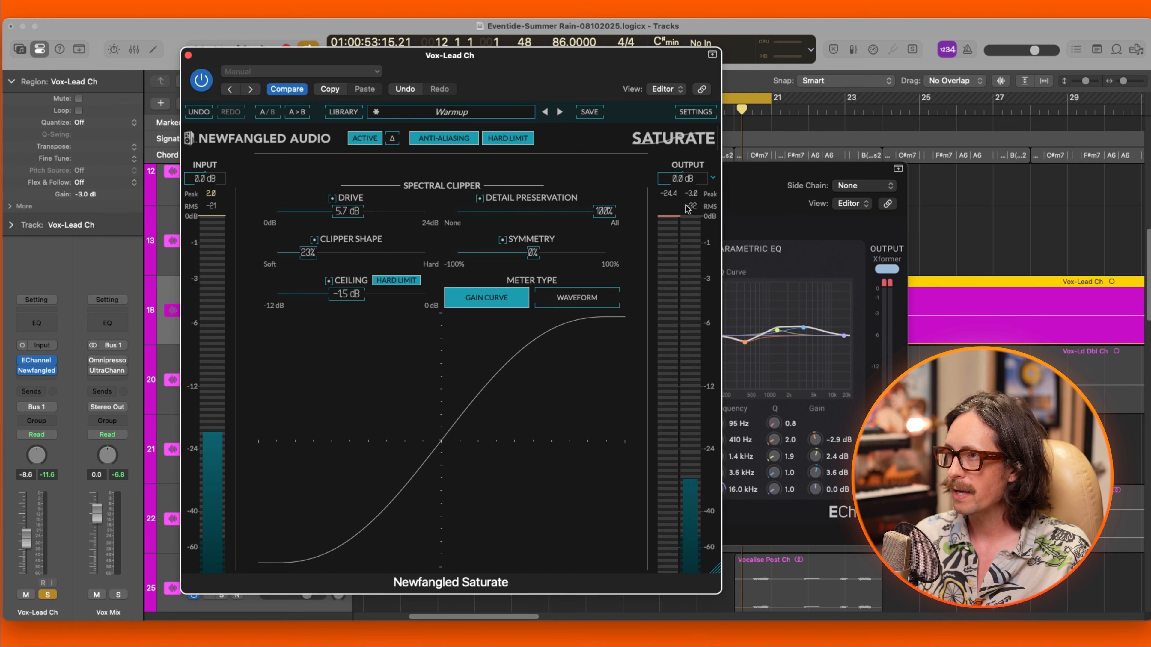
key("space")
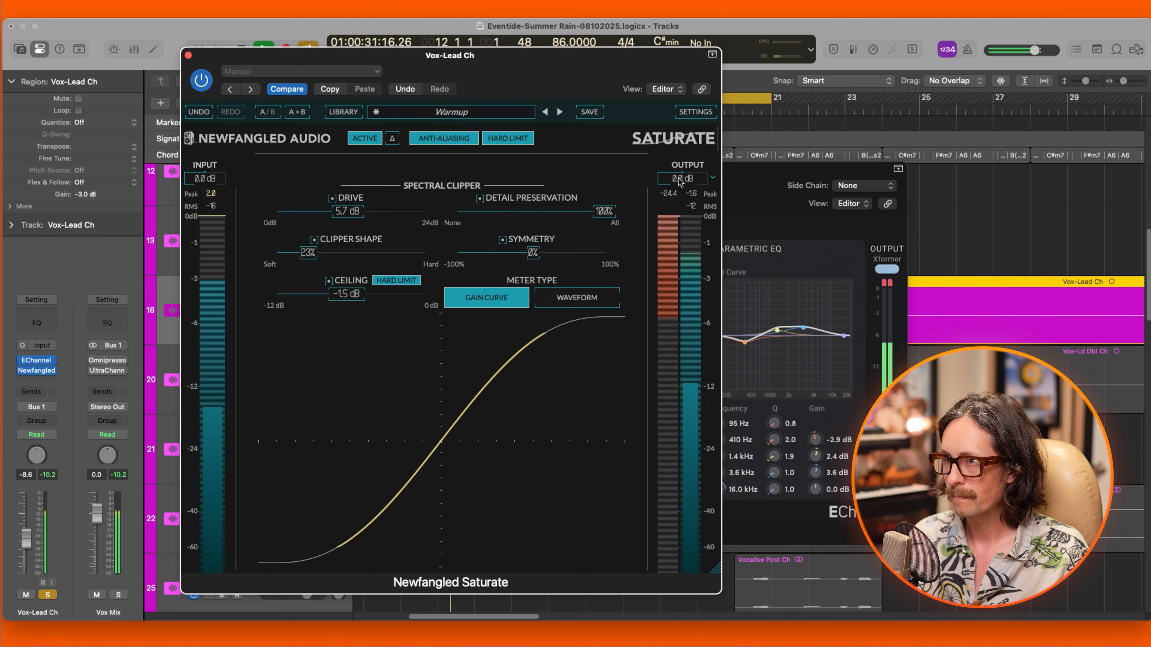
left_click_drag(679, 178, 679, 190)
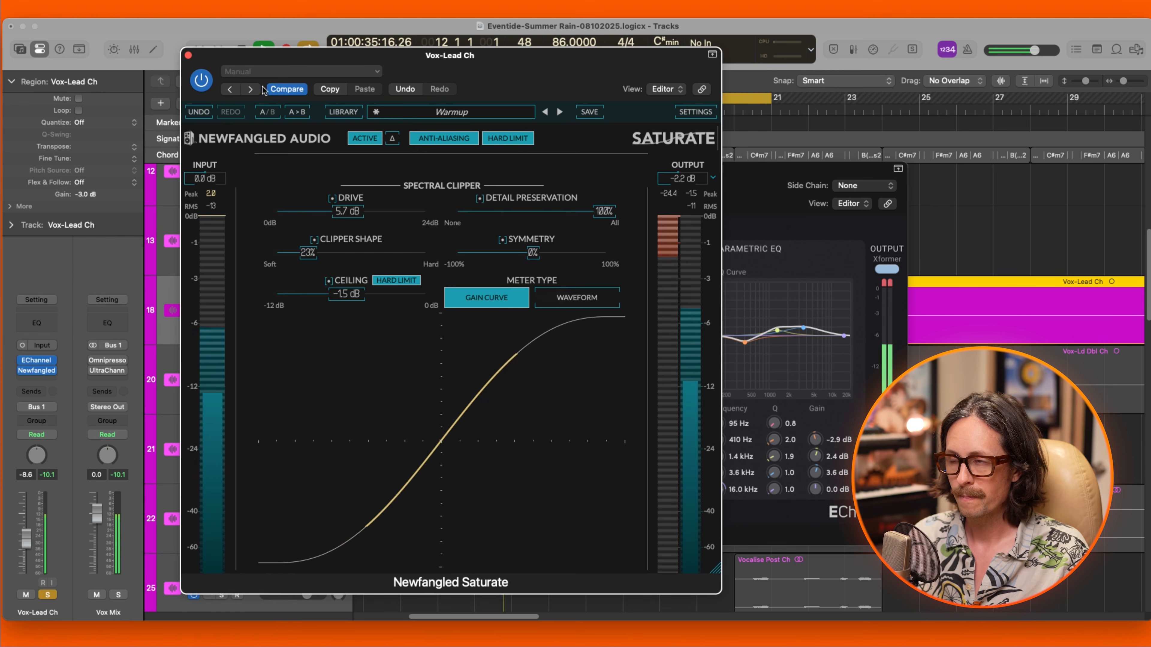
left_click(202, 80)
left_click(202, 80)
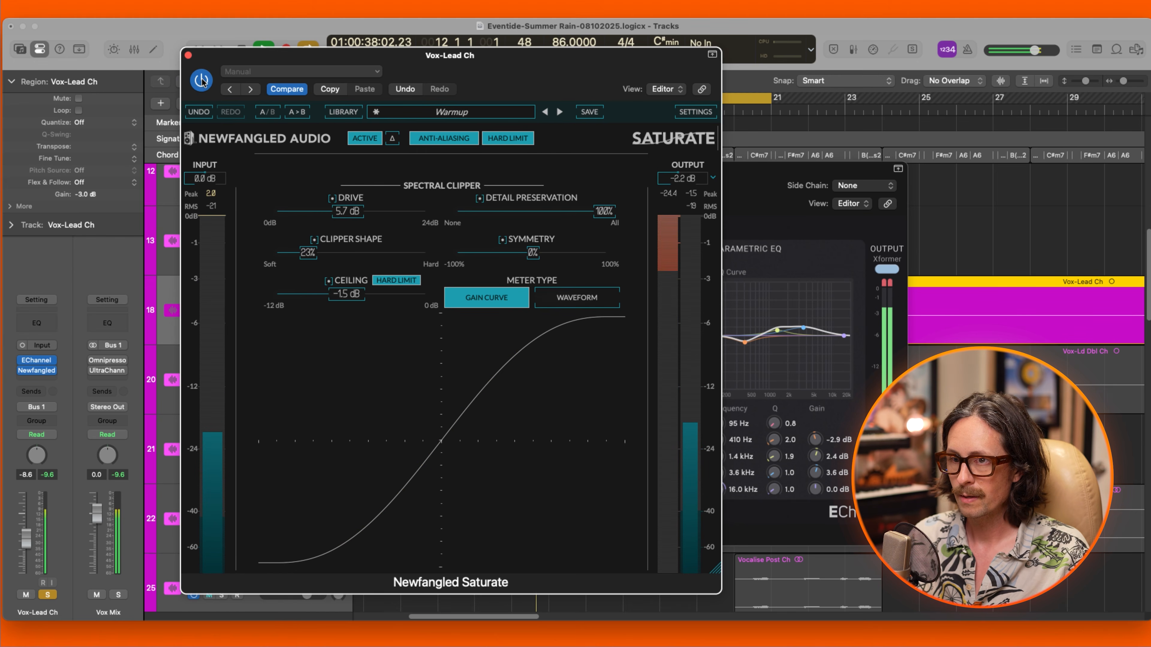
Unsolo the lead chorus vocal and lower Saturate's output gain to -2.5 dB while listening in the mix.
left_click(47, 595)
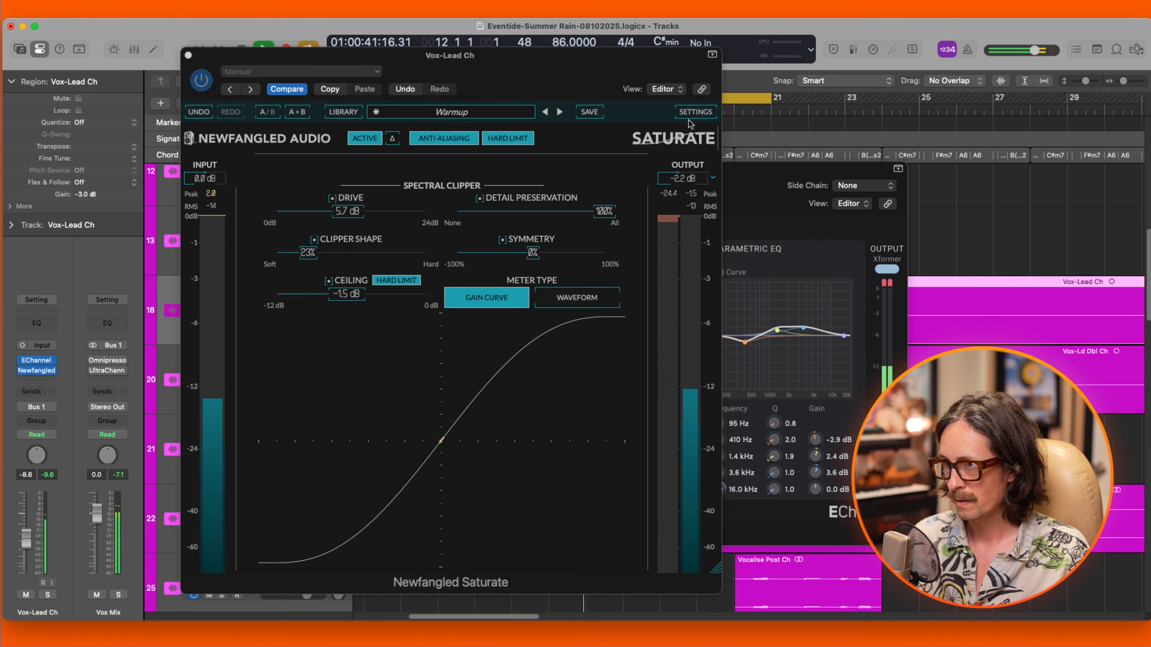
left_click_drag(687, 178, 684, 179)
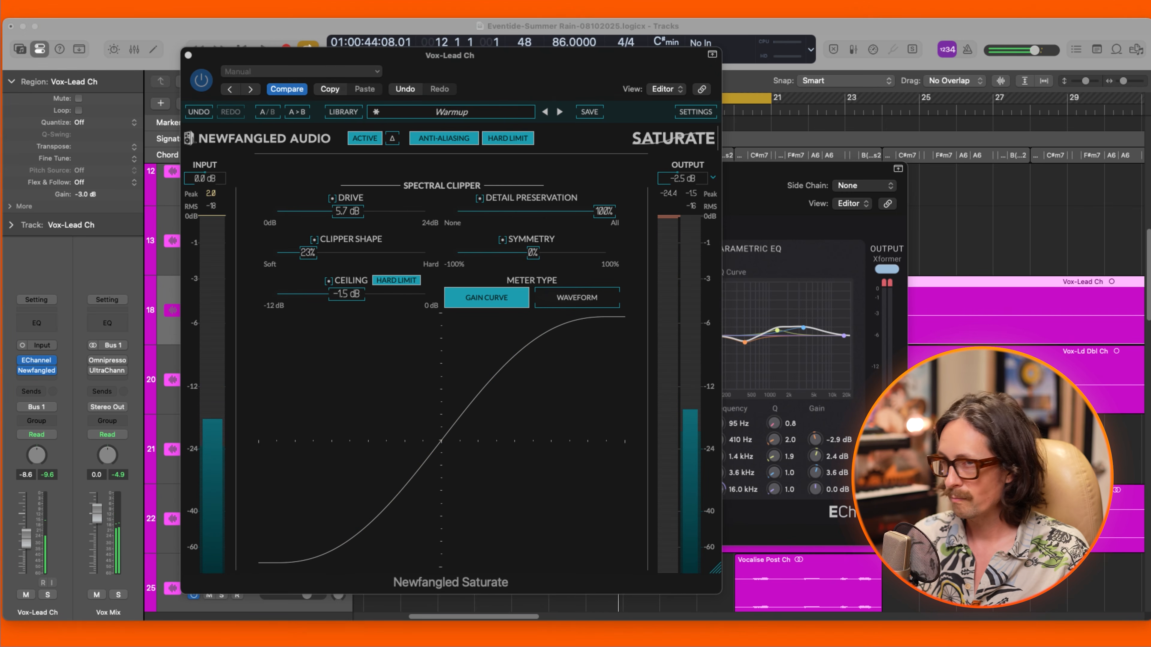
Play the mix with EChannel and Saturate bypassed on the lead, re-enable both for comparison, and bring EChannel to the front.
left_click(22, 361)
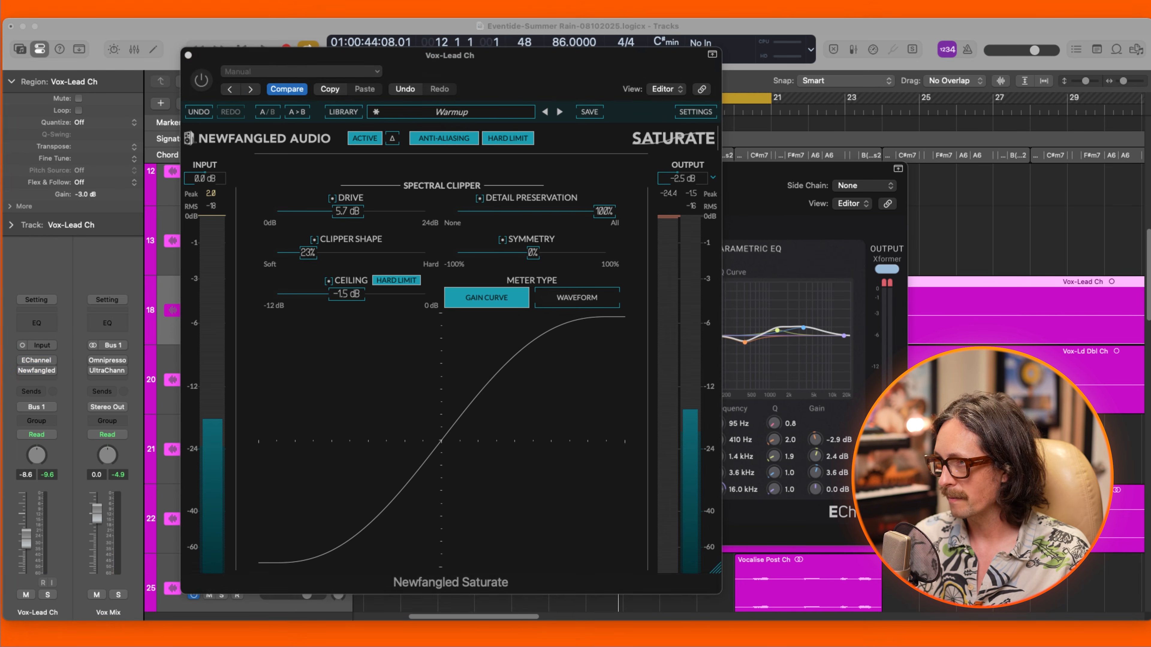
key("space")
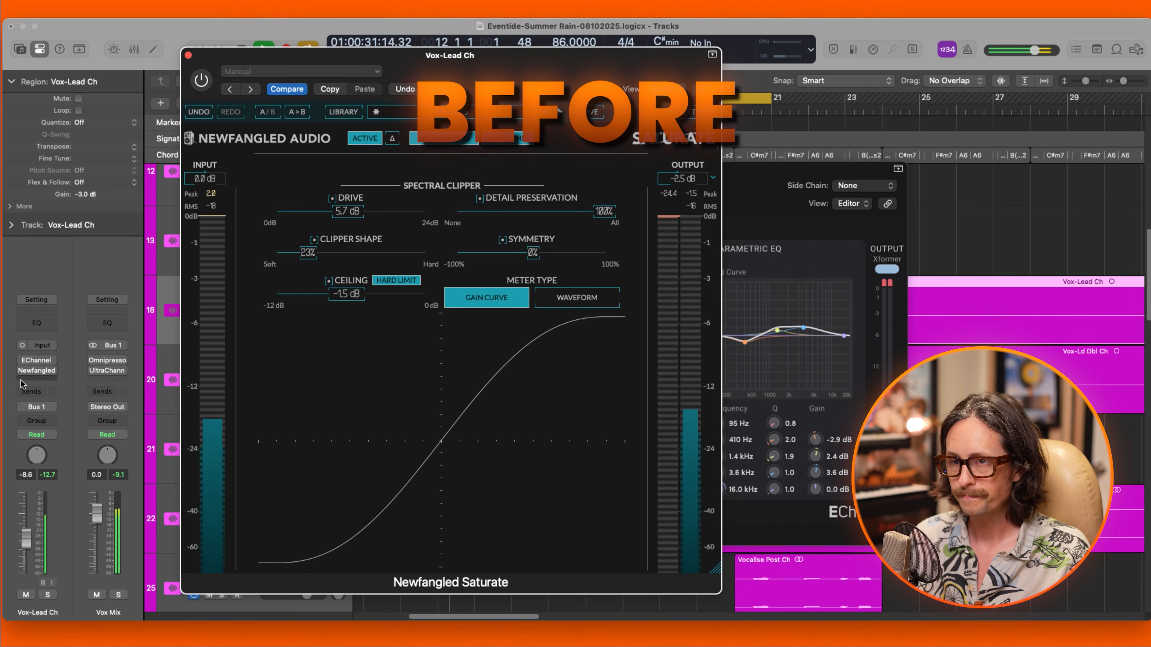
mouse_move(21, 371)
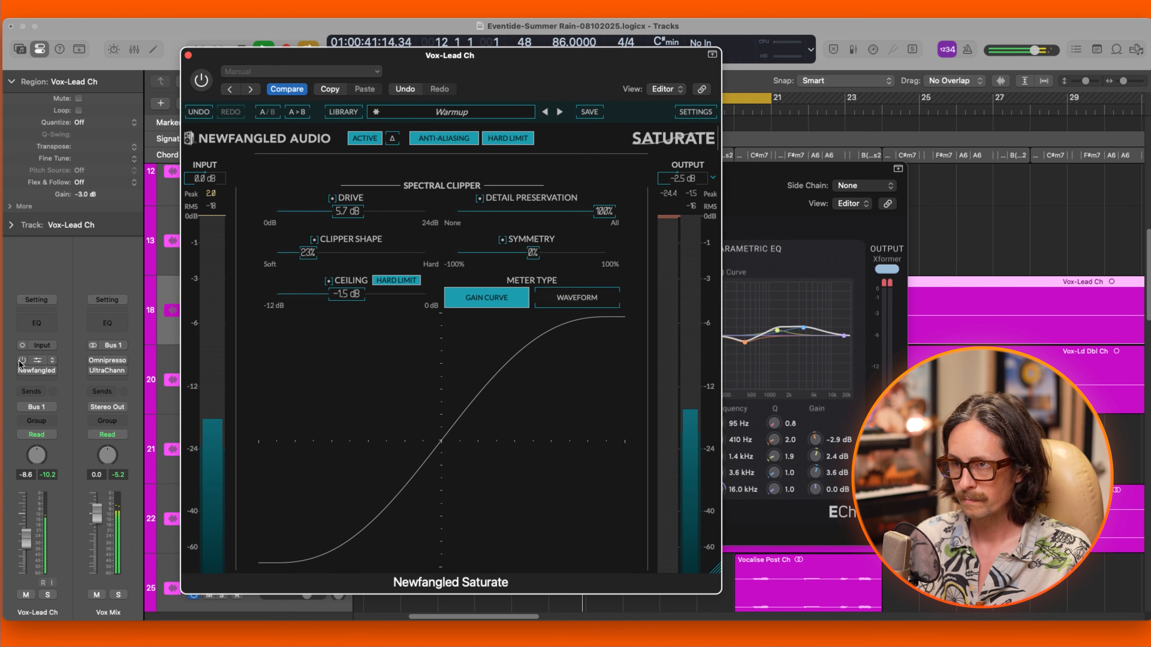
left_click(21, 361)
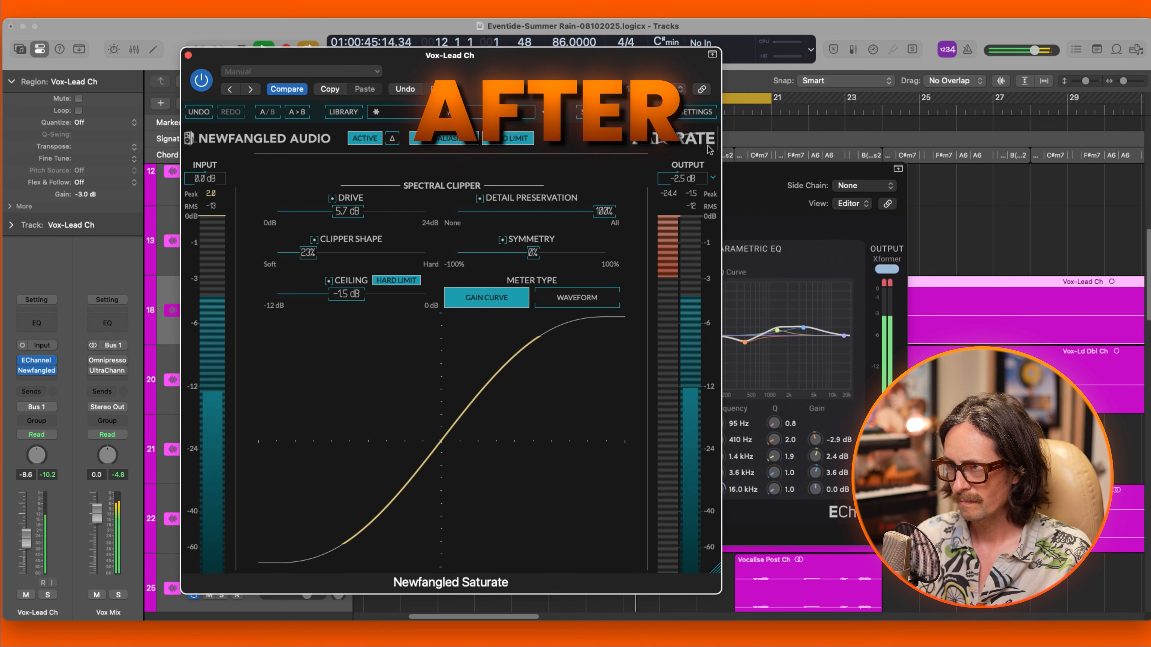
left_click(876, 289)
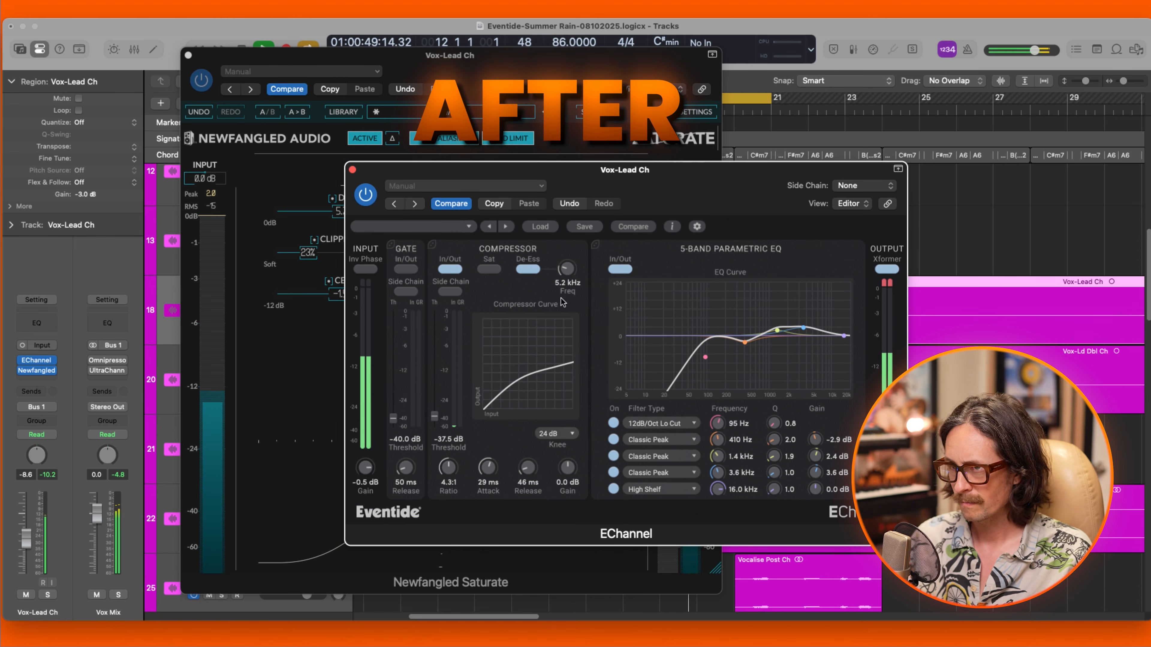
Close the open plug-in windows, select the lead chorus vocal, and open the Omnipressor on the Vox Mix bus.
left_click(182, 61)
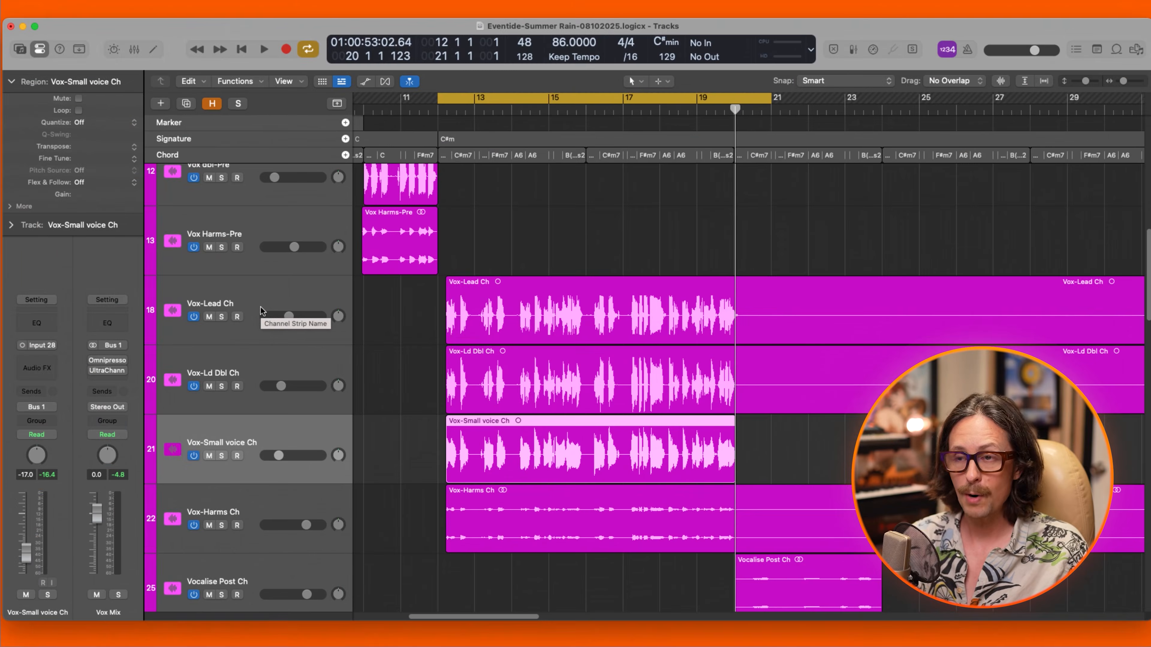
left_click(261, 310)
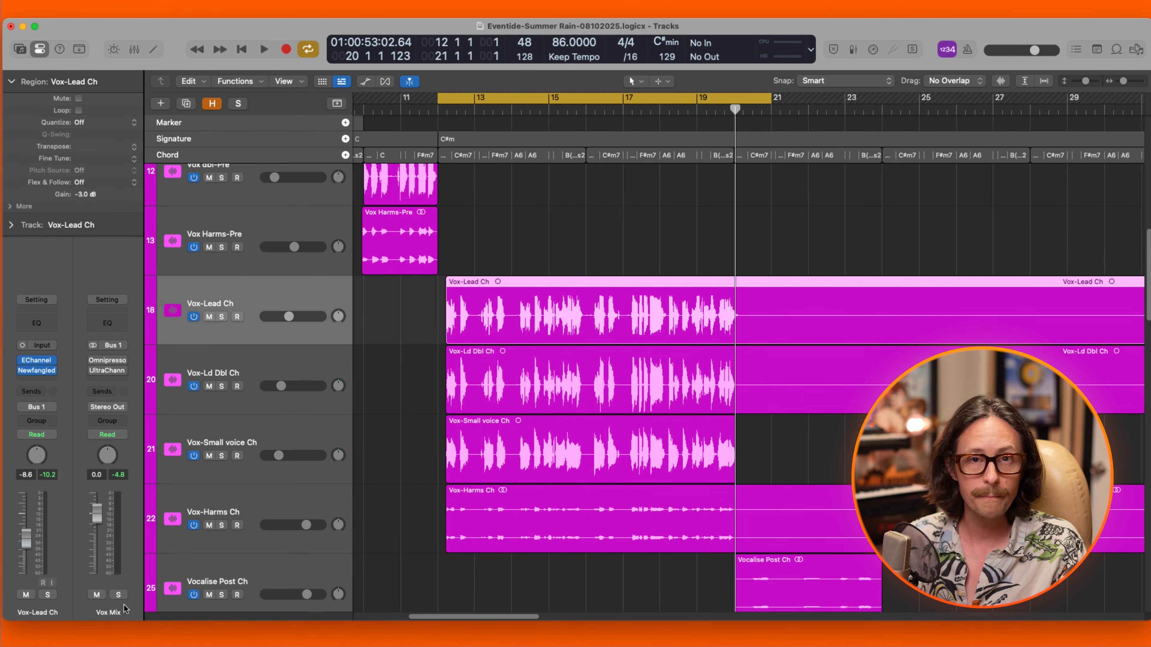
mouse_move(109, 371)
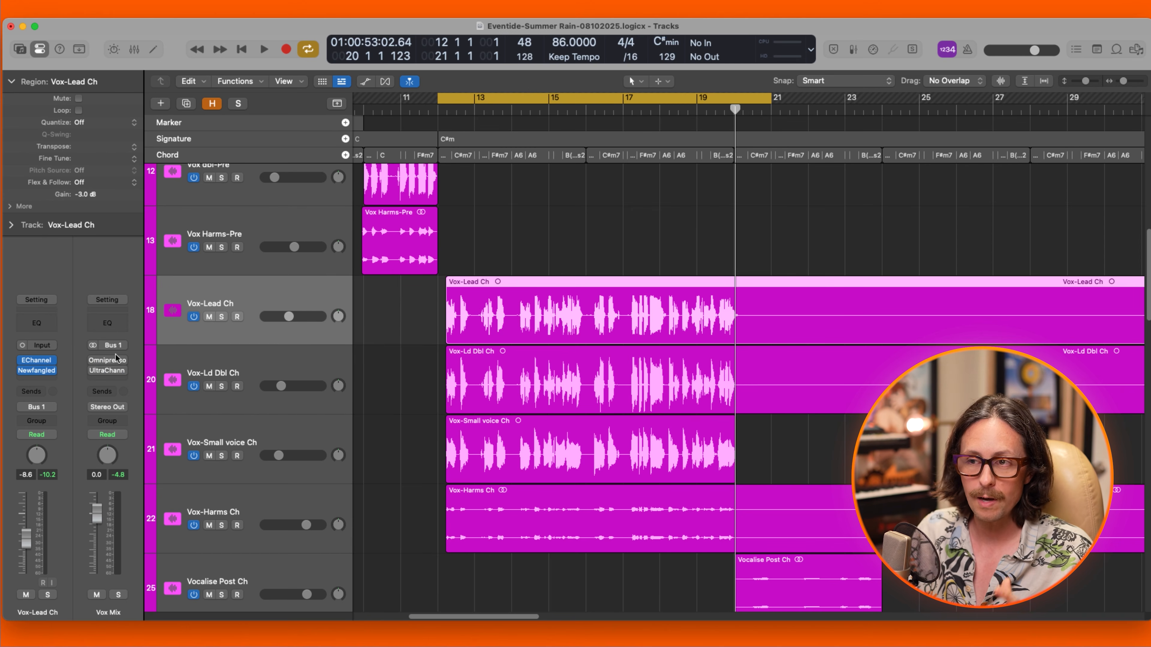
left_click(107, 359)
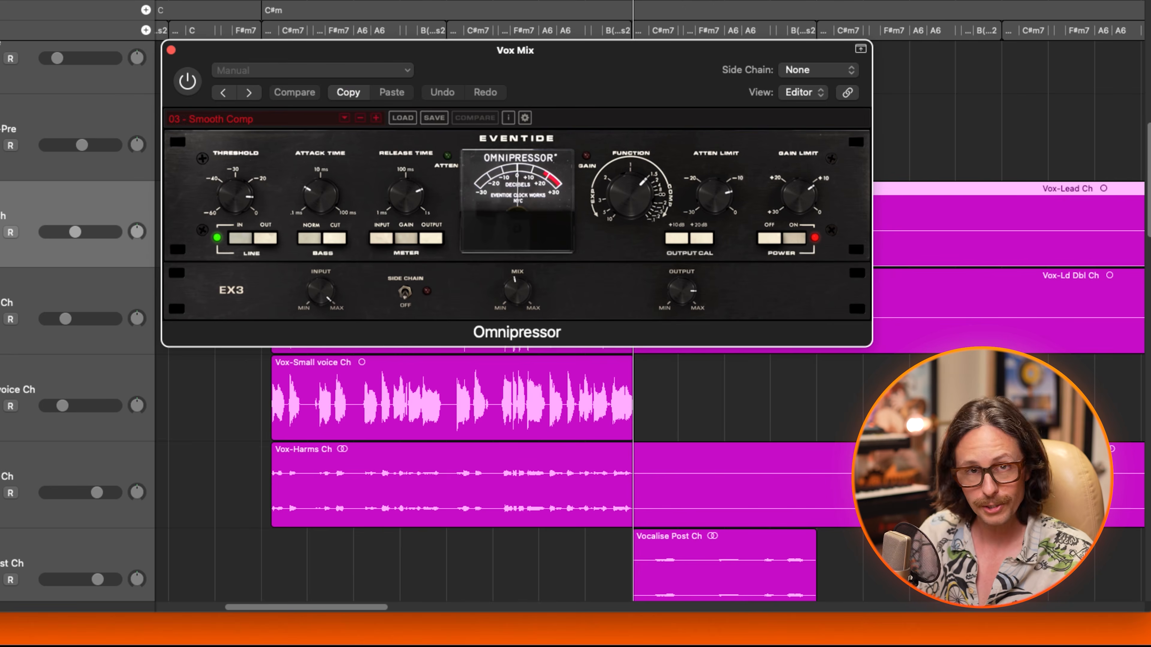
left_click(1, 318)
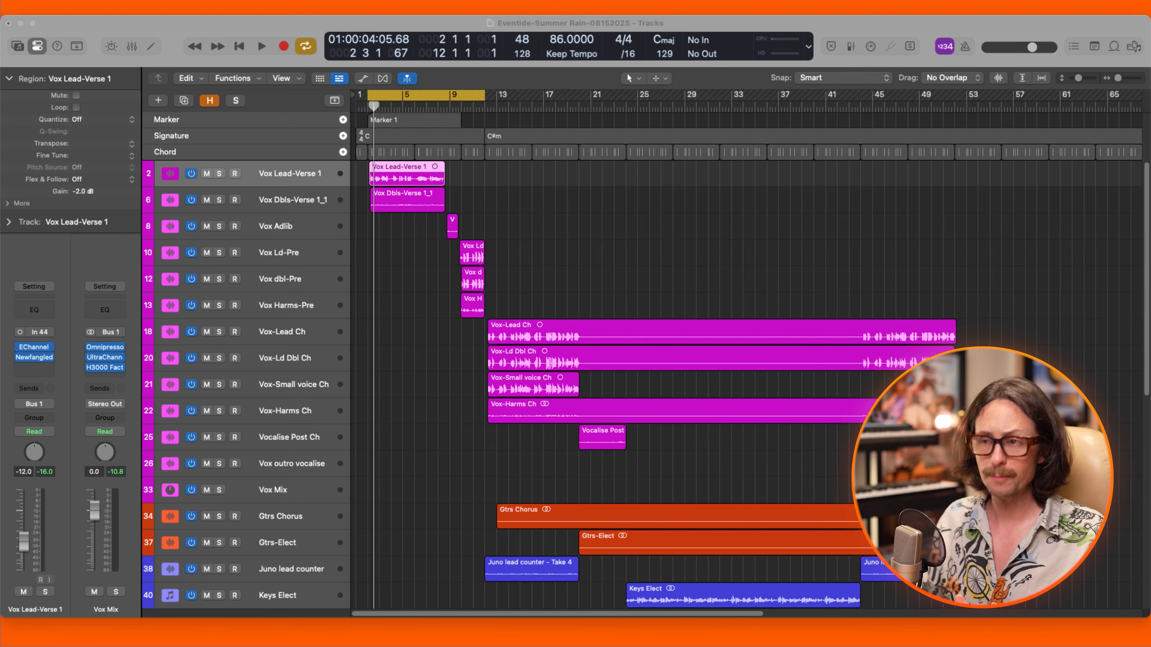
Bypass all three Vox Mix plug-ins in the Eventide-Summer Rain-08152025 project, select the Vox Dbls-Verse 1_1 track, and play the verse.
left_click(377, 288)
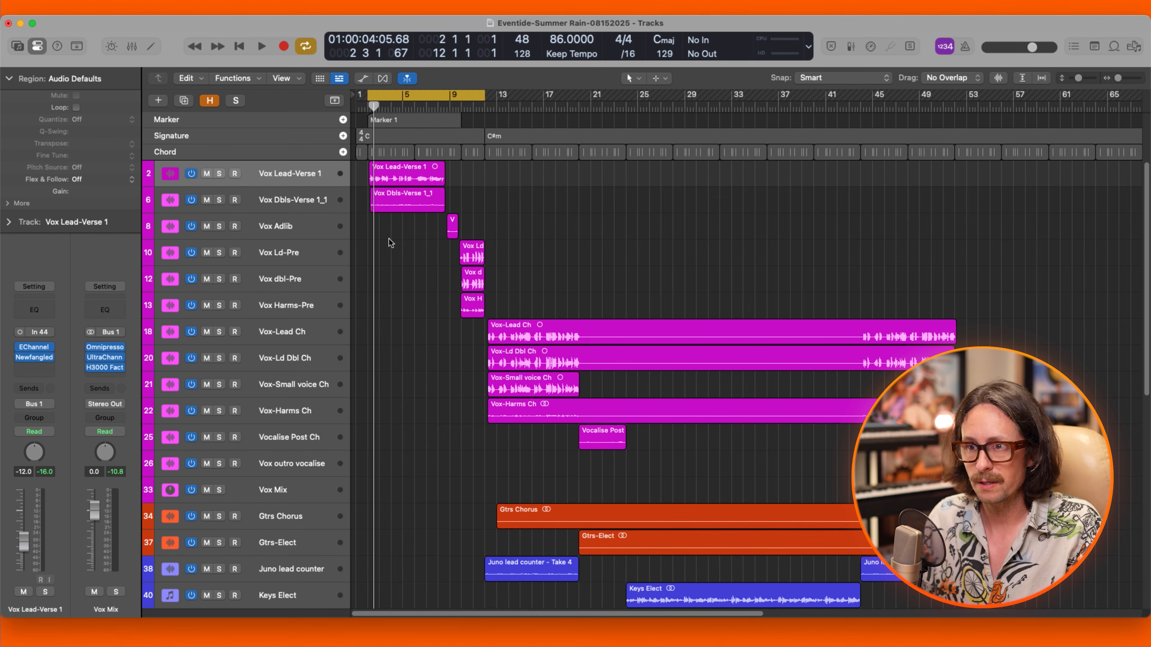
left_click(90, 347)
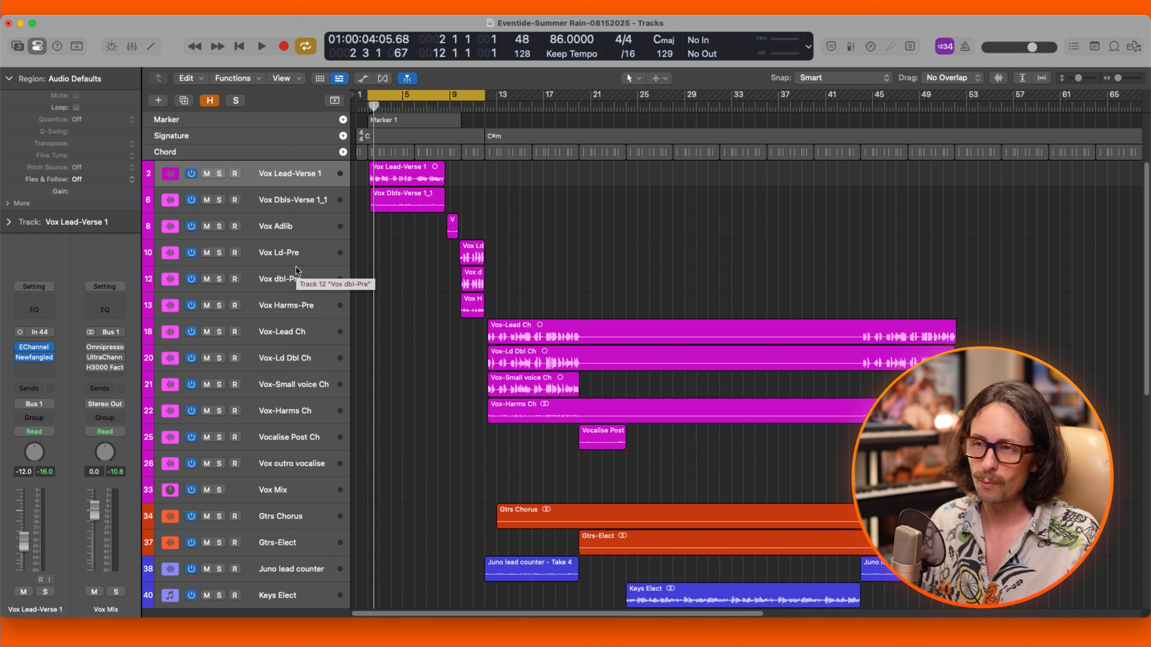
left_click(303, 201)
key("space")
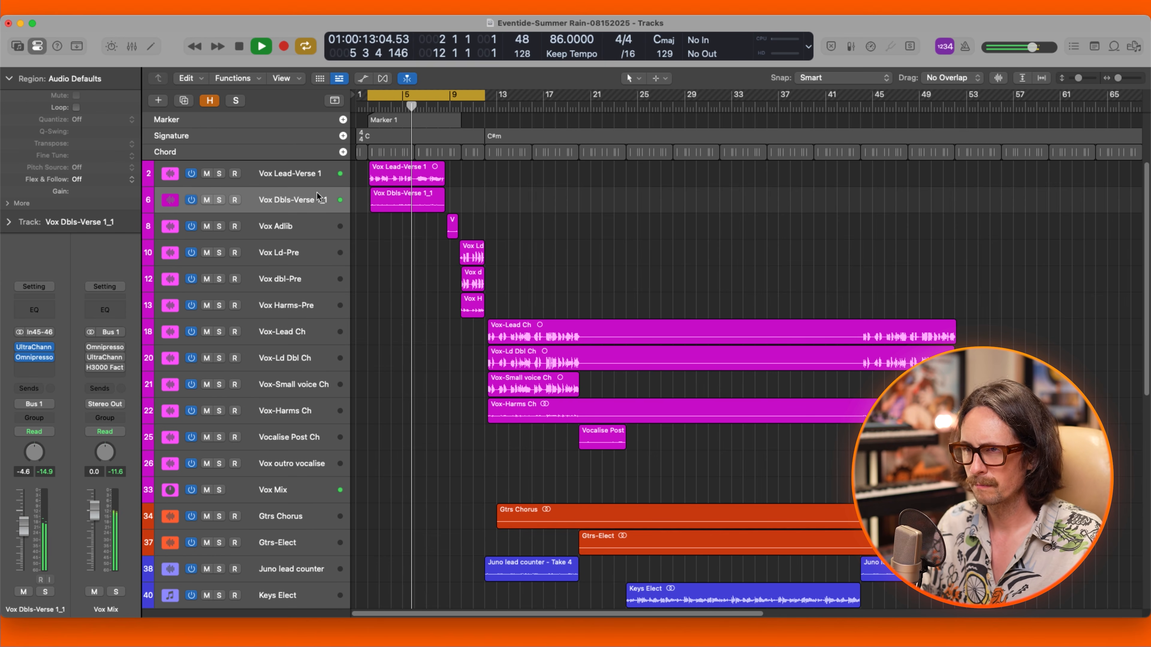
key("space")
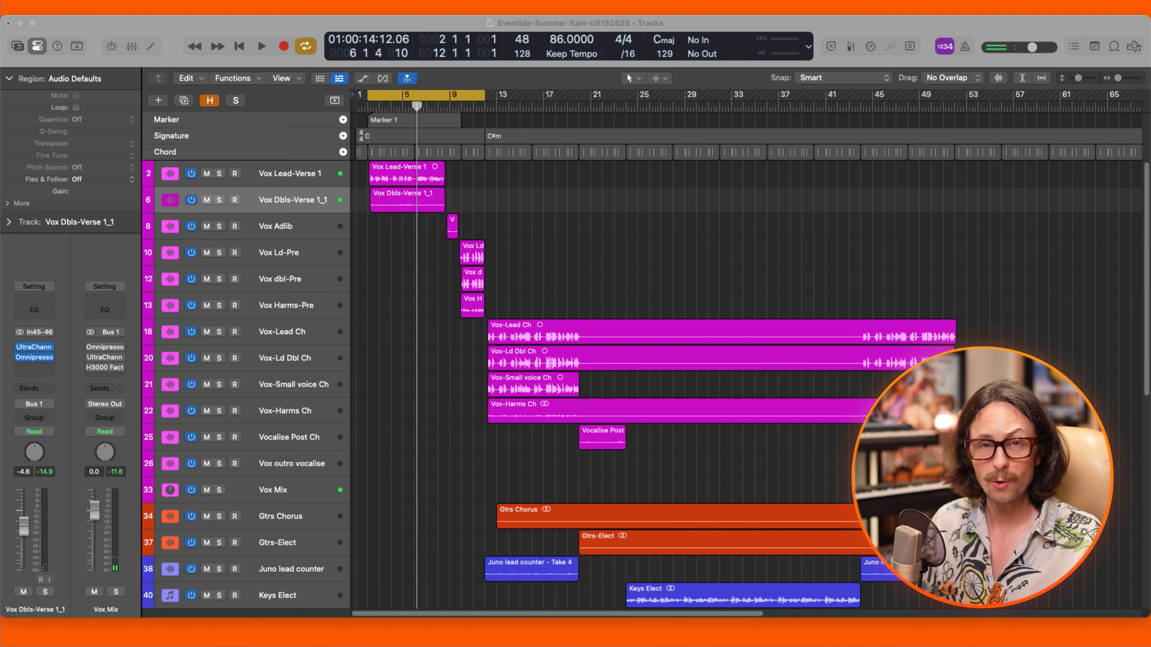
Enlarge the verse vocal regions and review the UltraChannel settings on the Vox Dbls-Verse 1_1 track.
left_click(393, 212)
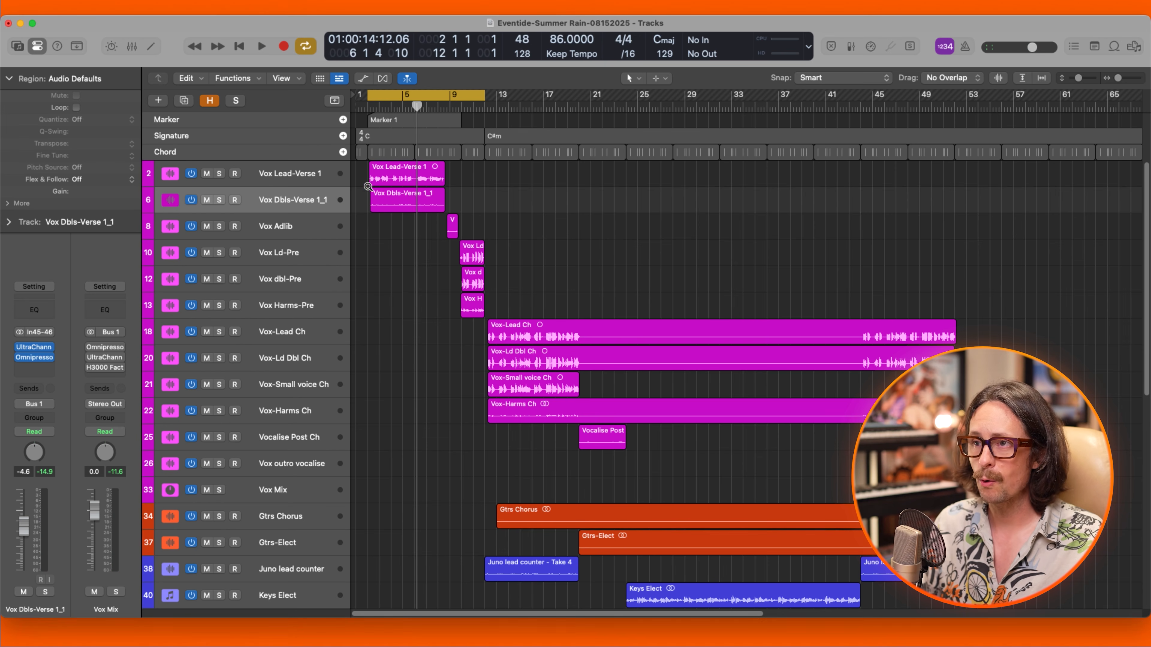
left_click_drag(370, 186, 474, 251)
left_click(410, 318)
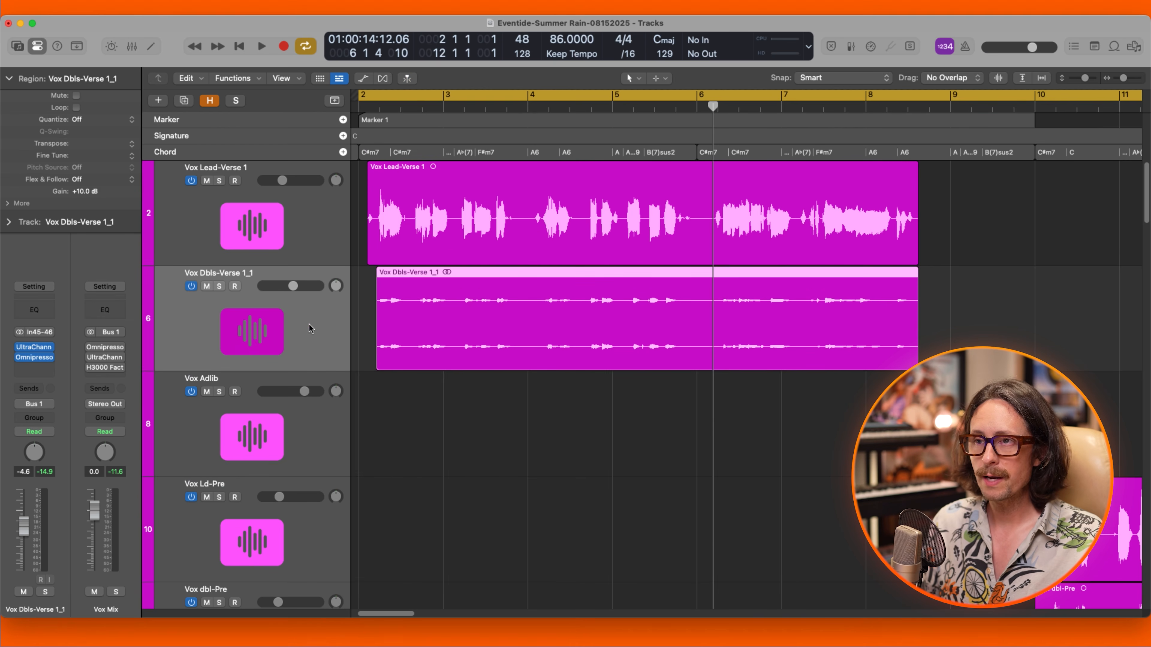
left_click(204, 229)
left_click(218, 317)
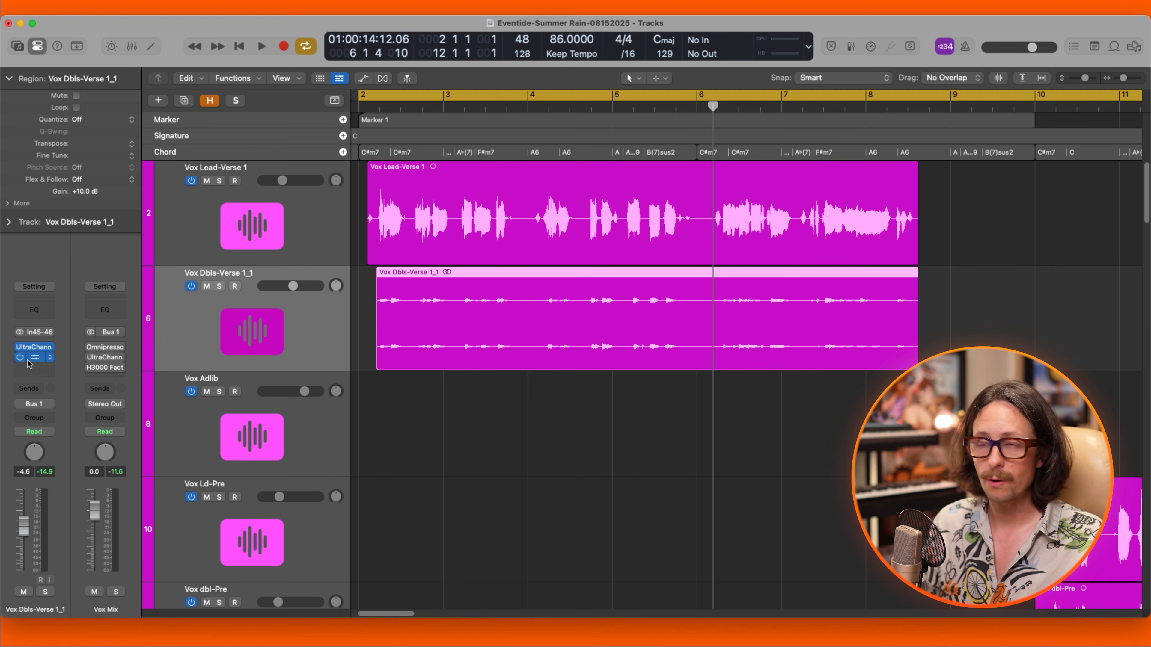
left_click(36, 352)
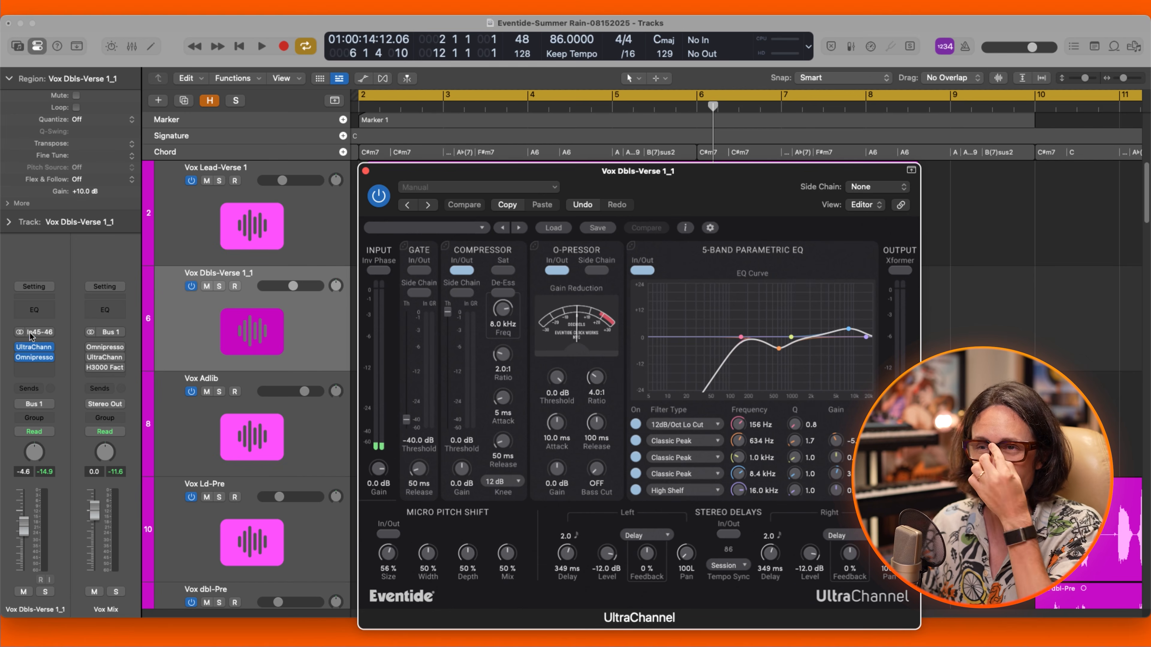
left_click(35, 349)
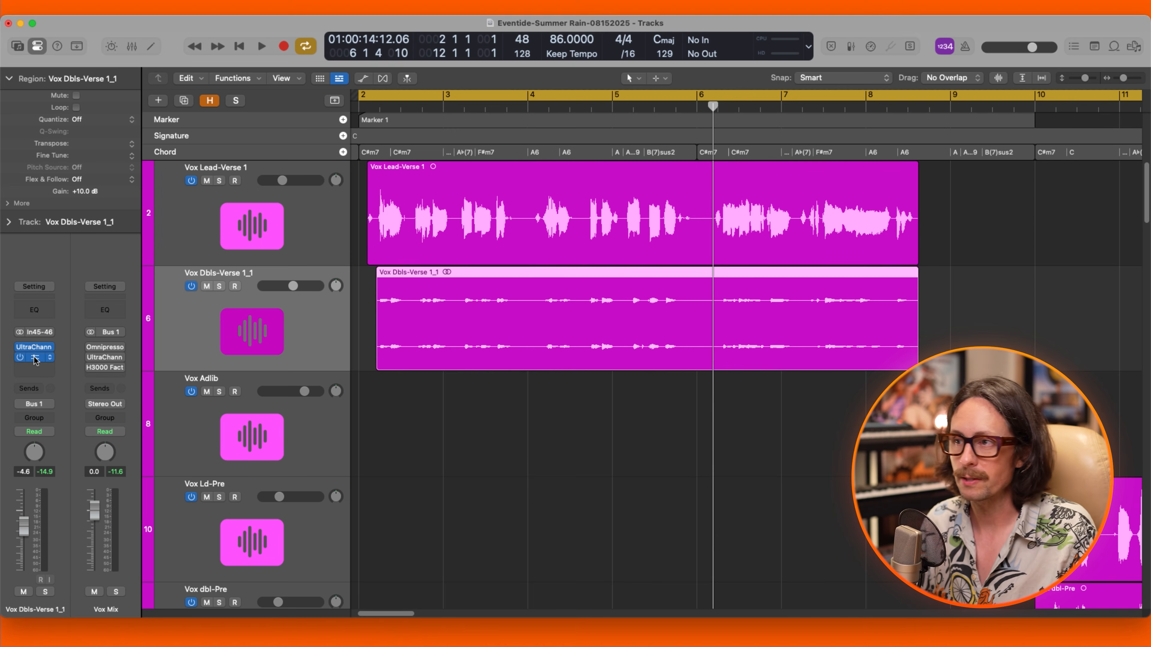
Open the Omnipressor on the verse doubles and set its attenuation limit to about -6.5 dB.
left_click(35, 358)
left_click_drag(701, 199, 633, 181)
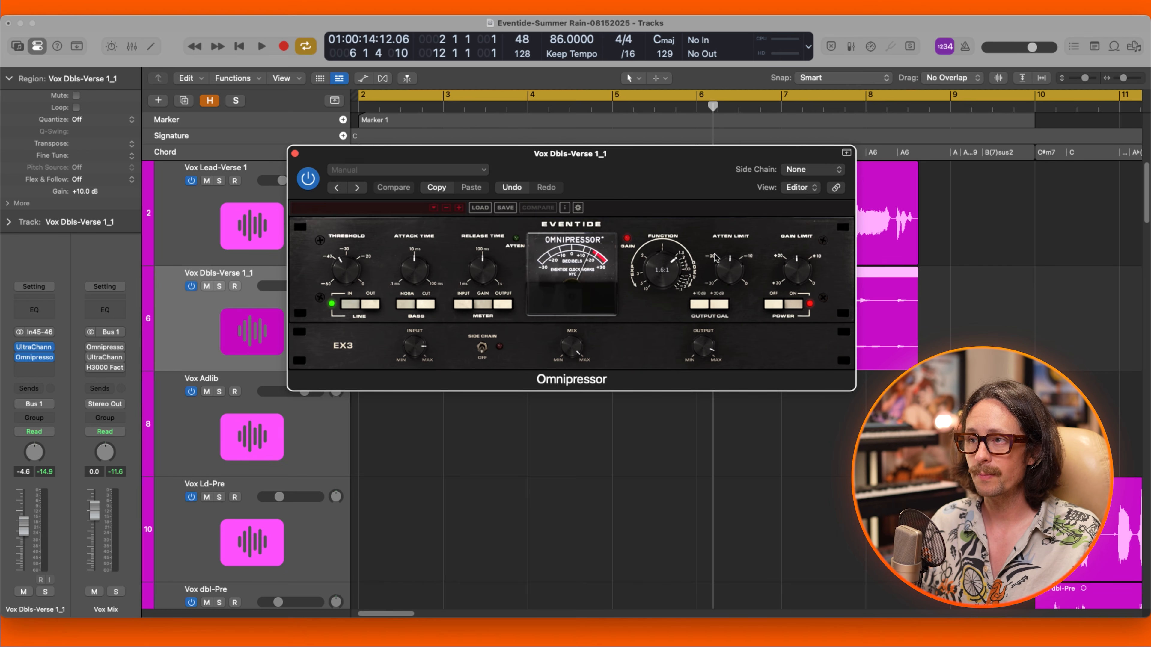
mouse_move(725, 249)
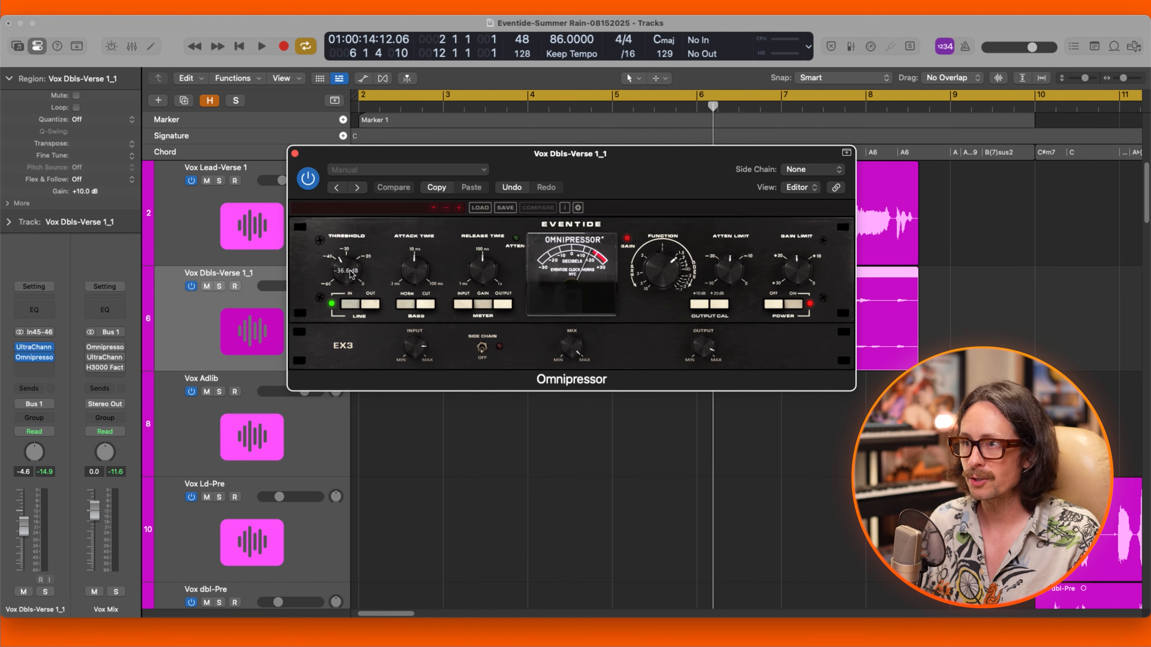
mouse_move(733, 273)
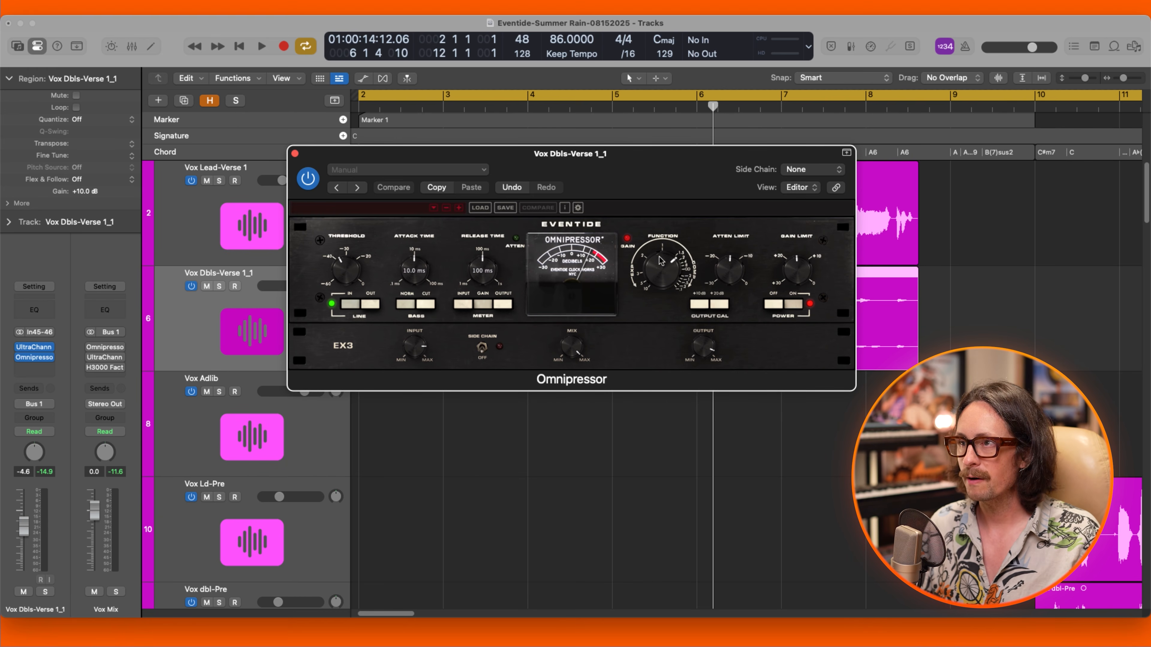
left_click_drag(731, 277, 740, 235)
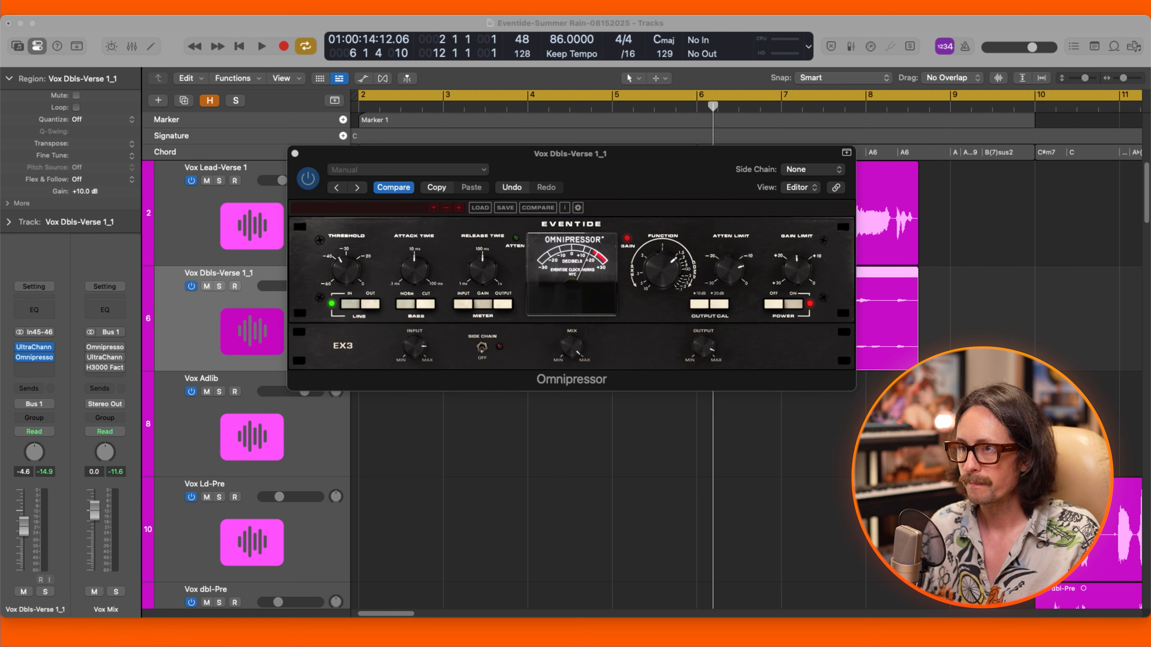
Lower the Omnipressor's threshold to -60 dB while playing the verse.
key("space")
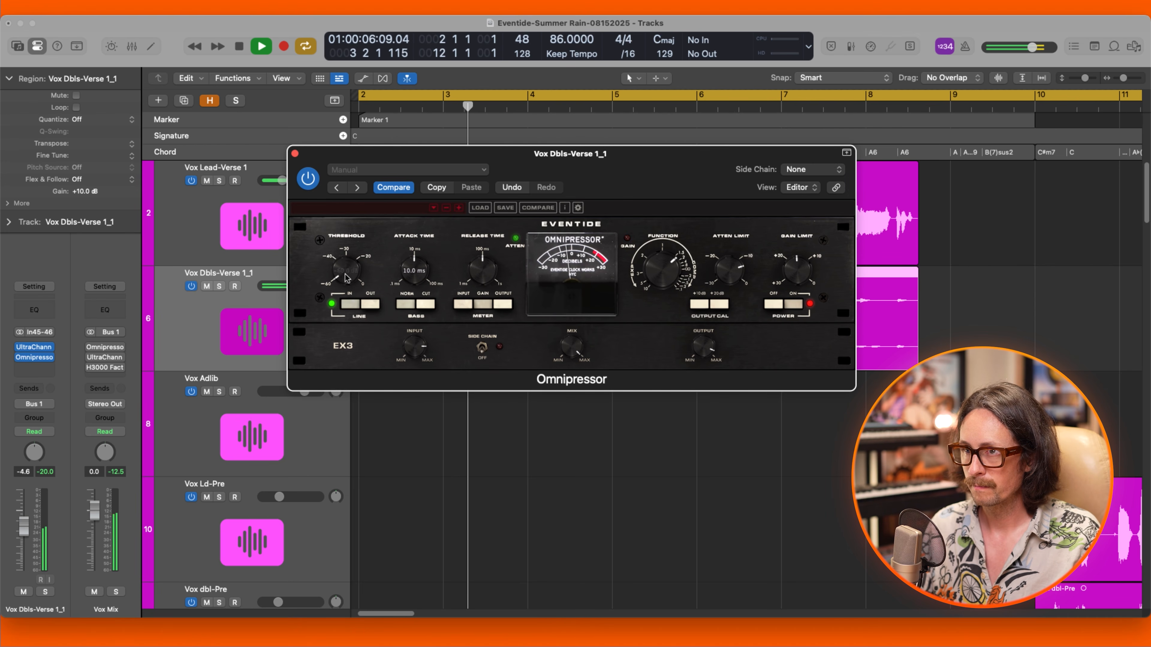
left_click_drag(349, 275, 343, 394)
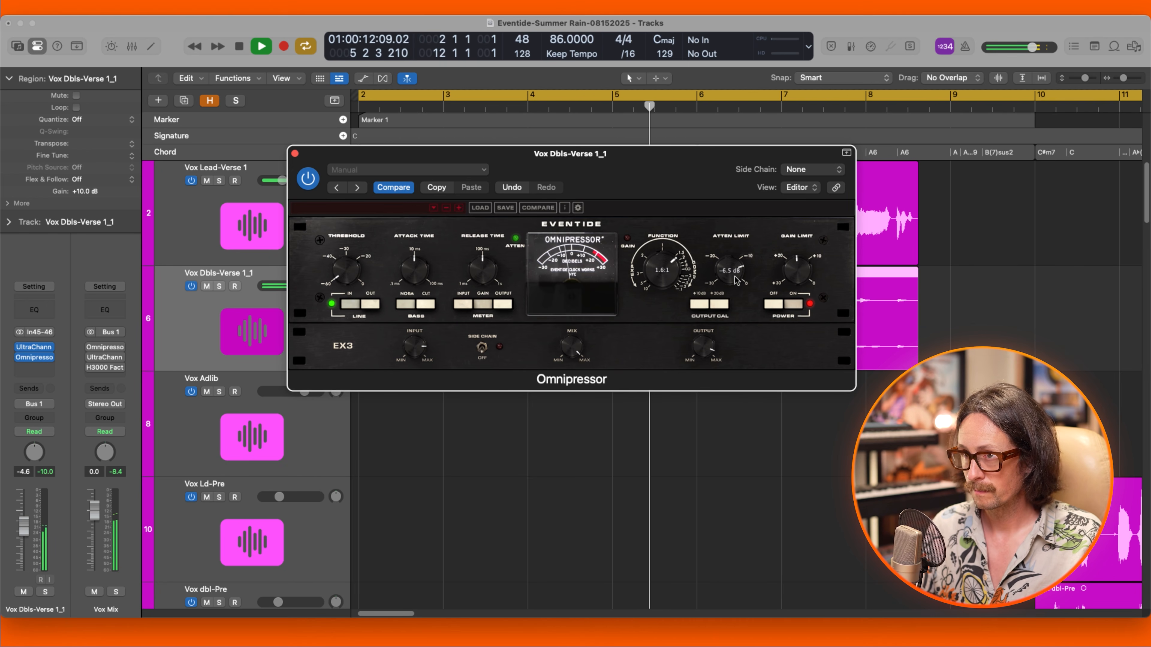
key("space")
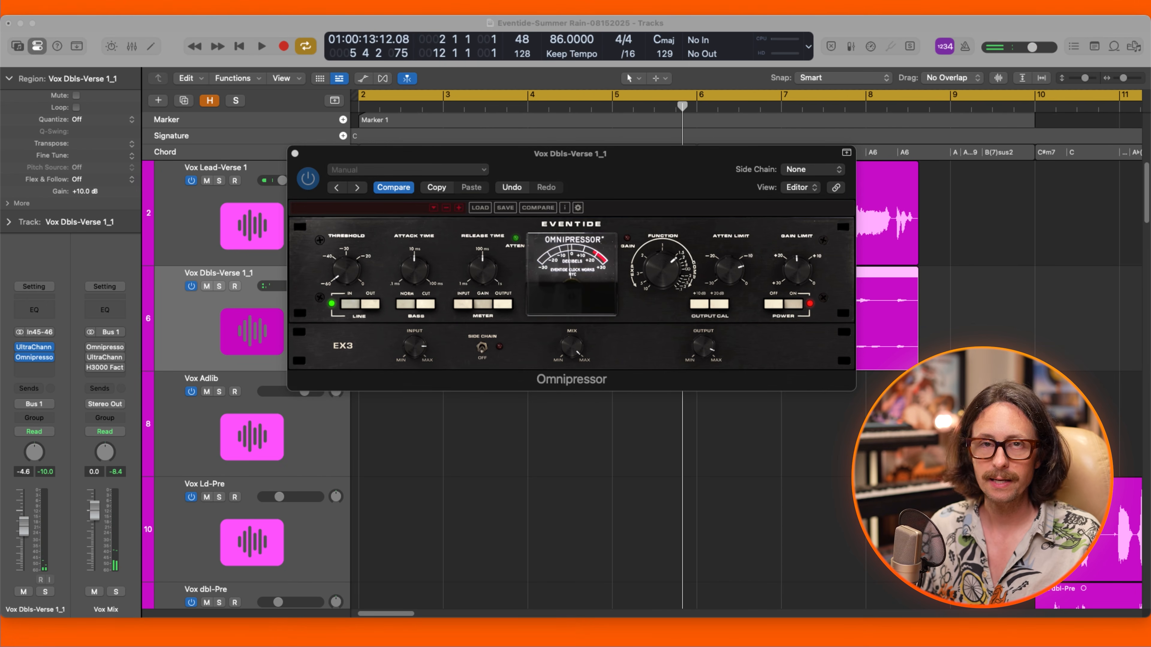
left_click(393, 282)
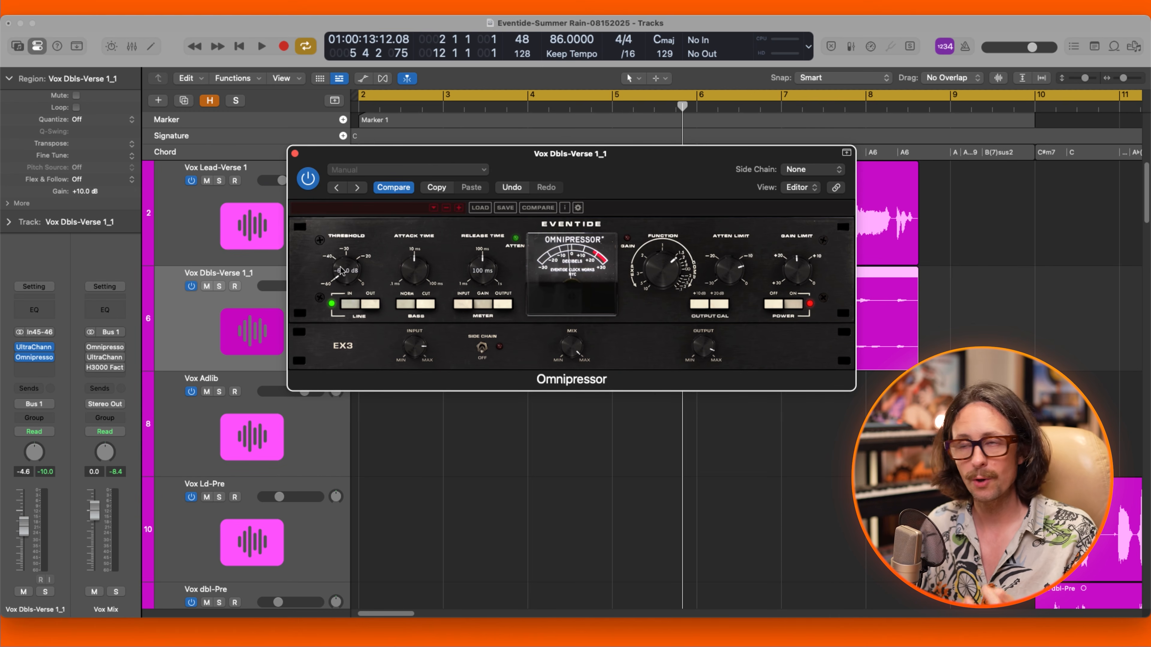
Try the Omnipressor's attenuation limit at -30 dB while playing the verse doubles.
left_click_drag(740, 271, 730, 415)
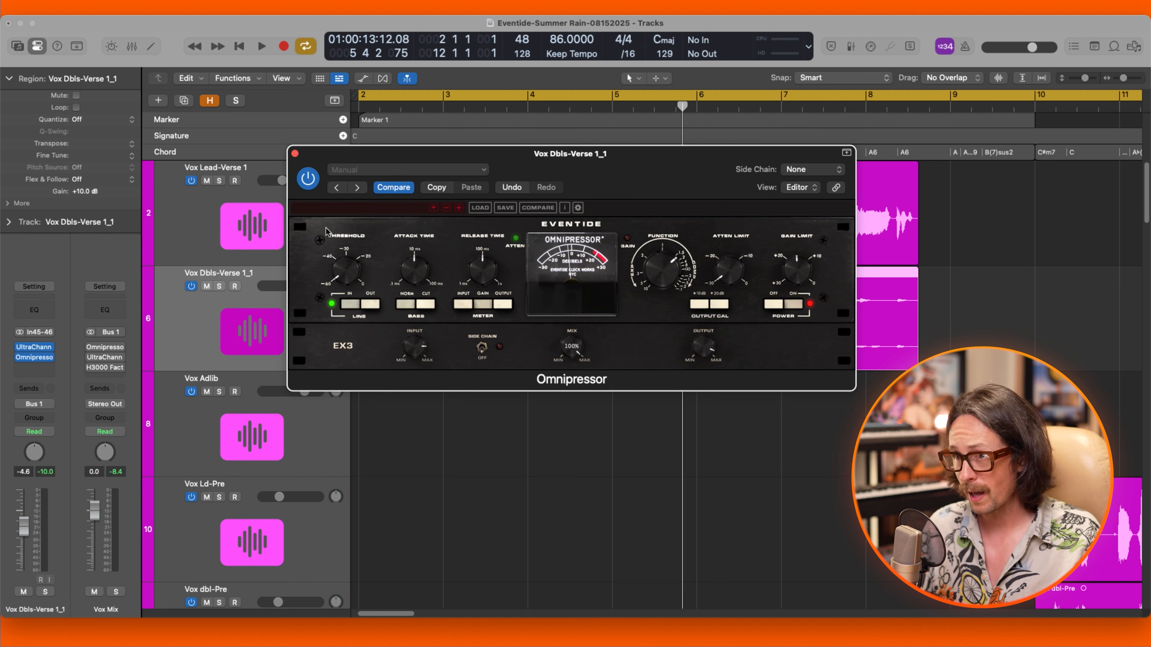
key("space")
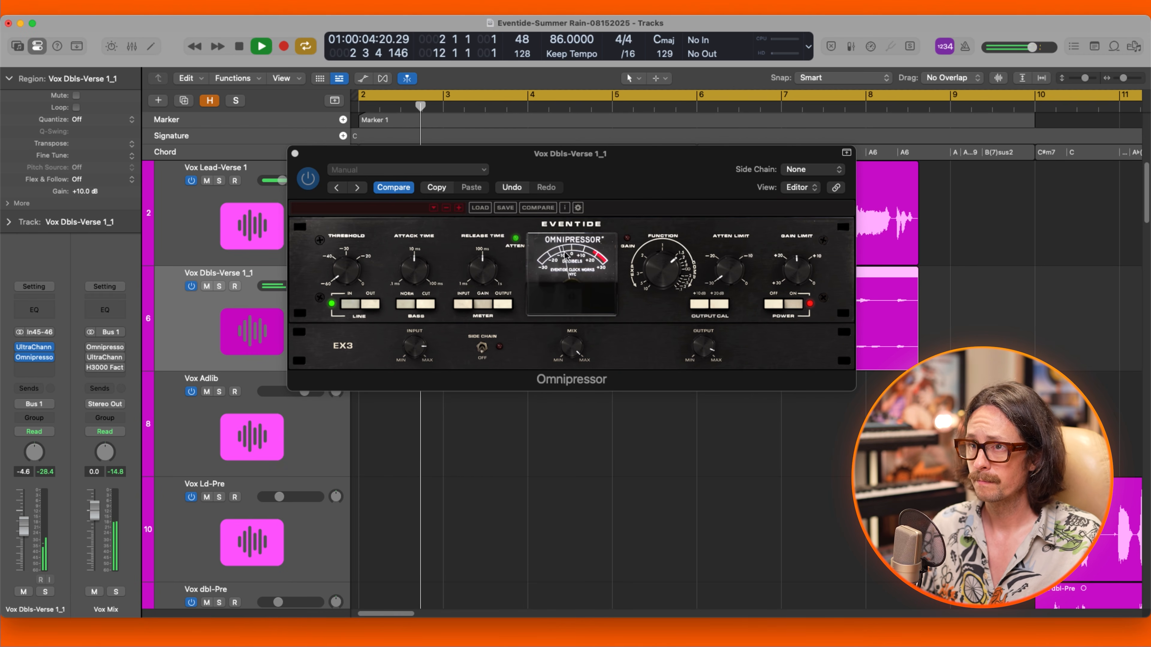
left_click(343, 307)
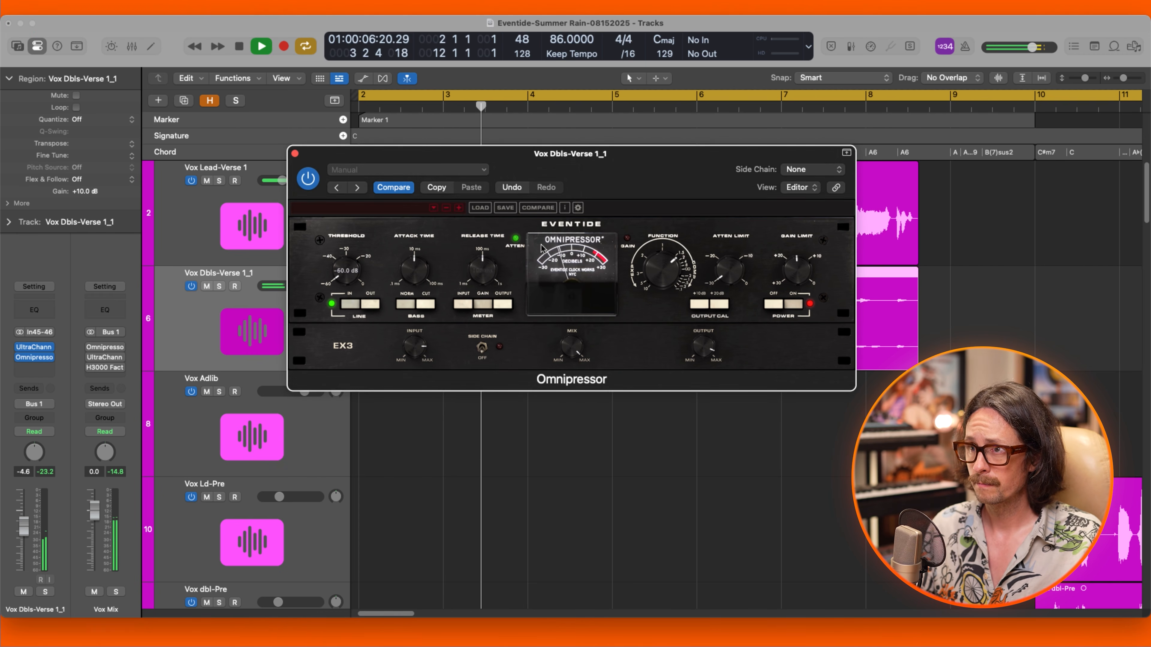
key("space")
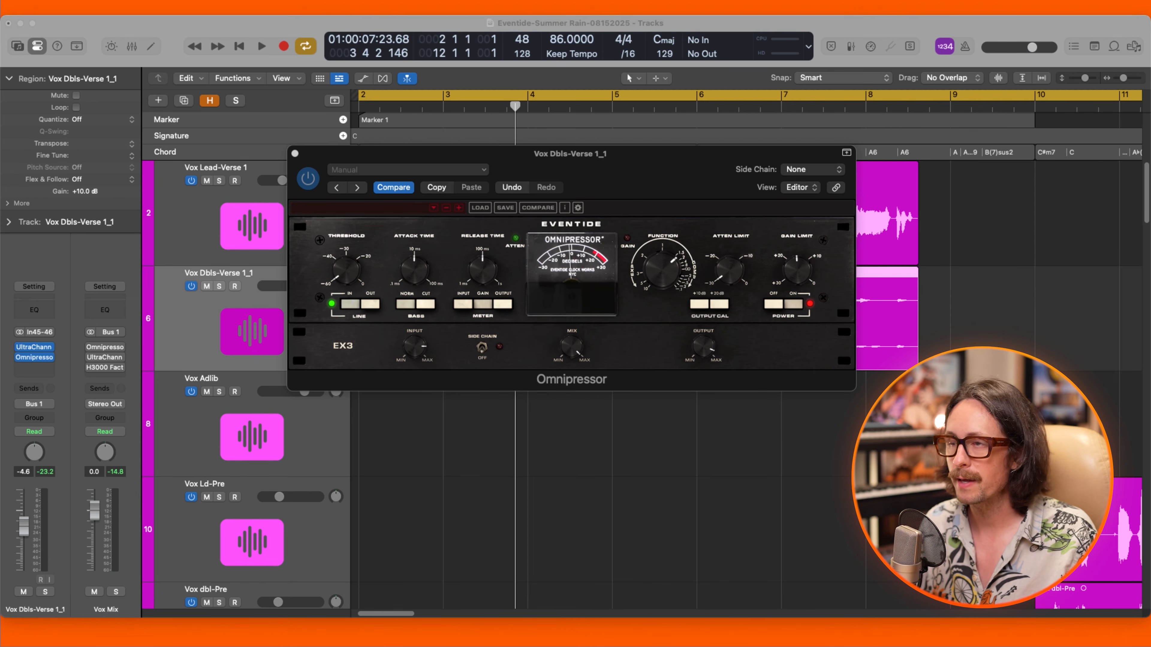
left_click(702, 252)
mouse_move(343, 286)
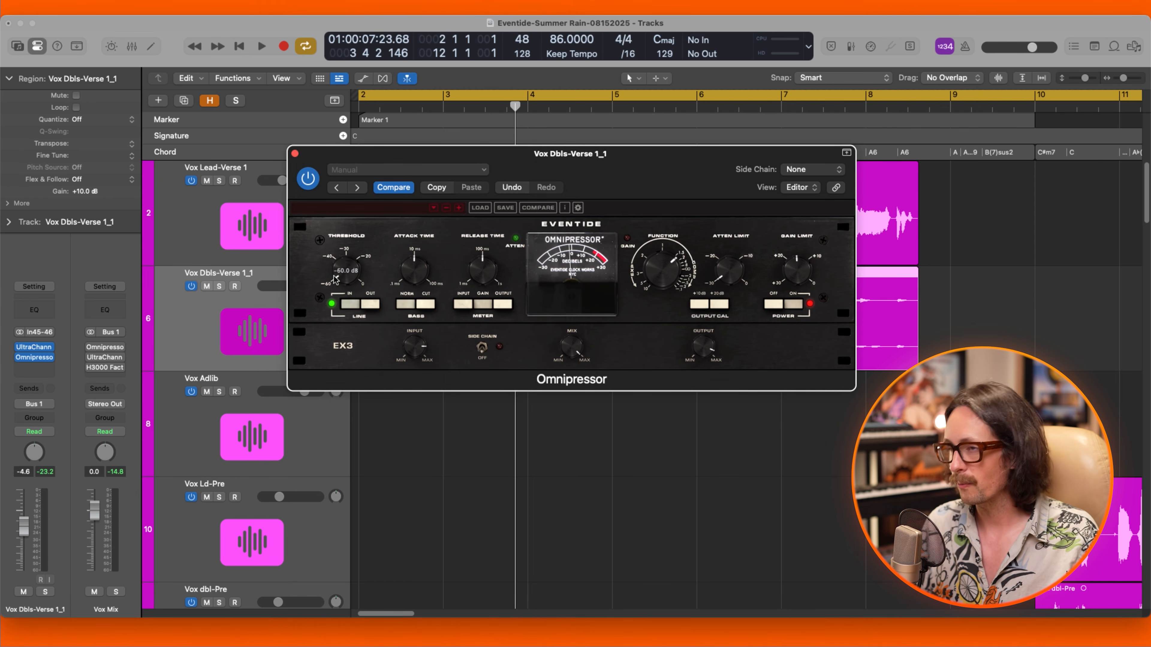
mouse_move(744, 271)
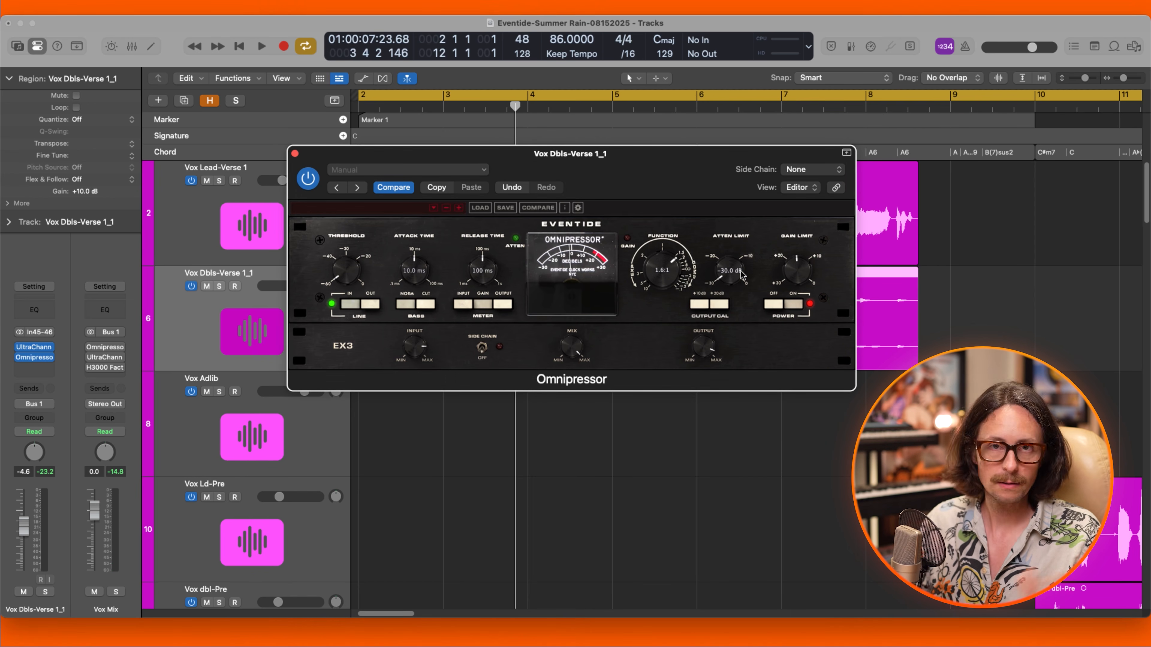
Bring the Omnipressor's attenuation limit to around -9.6 dB and its gain limit to around 5.8 dB, fine-tuning both.
left_click_drag(741, 271, 744, 173)
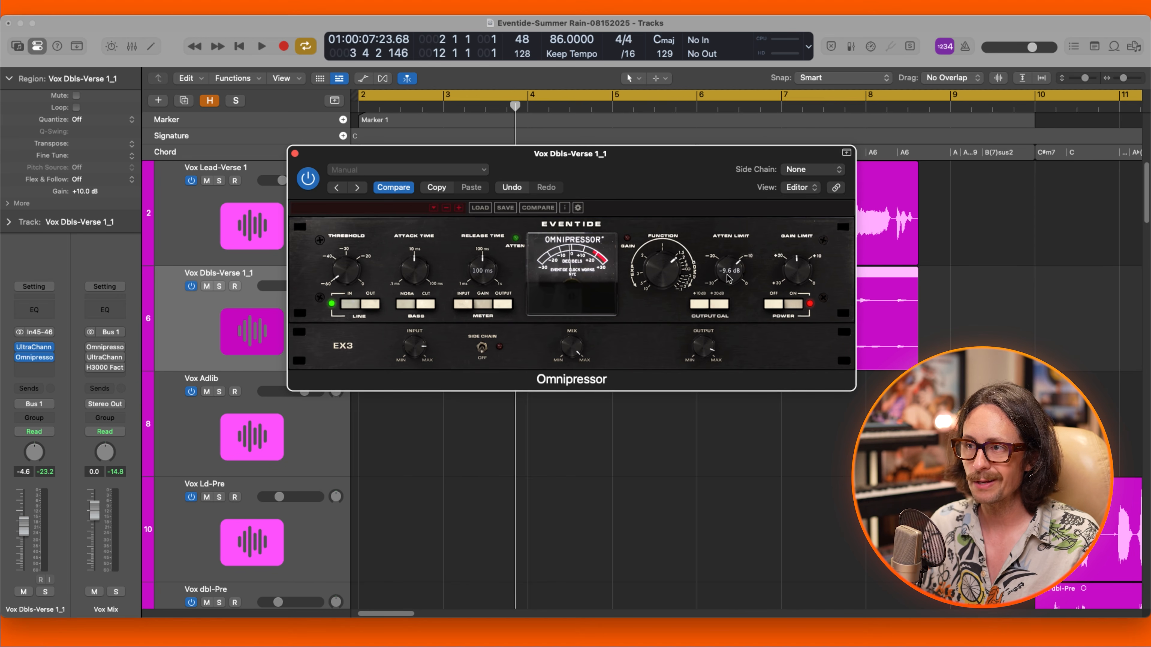
left_click_drag(731, 271, 735, 280)
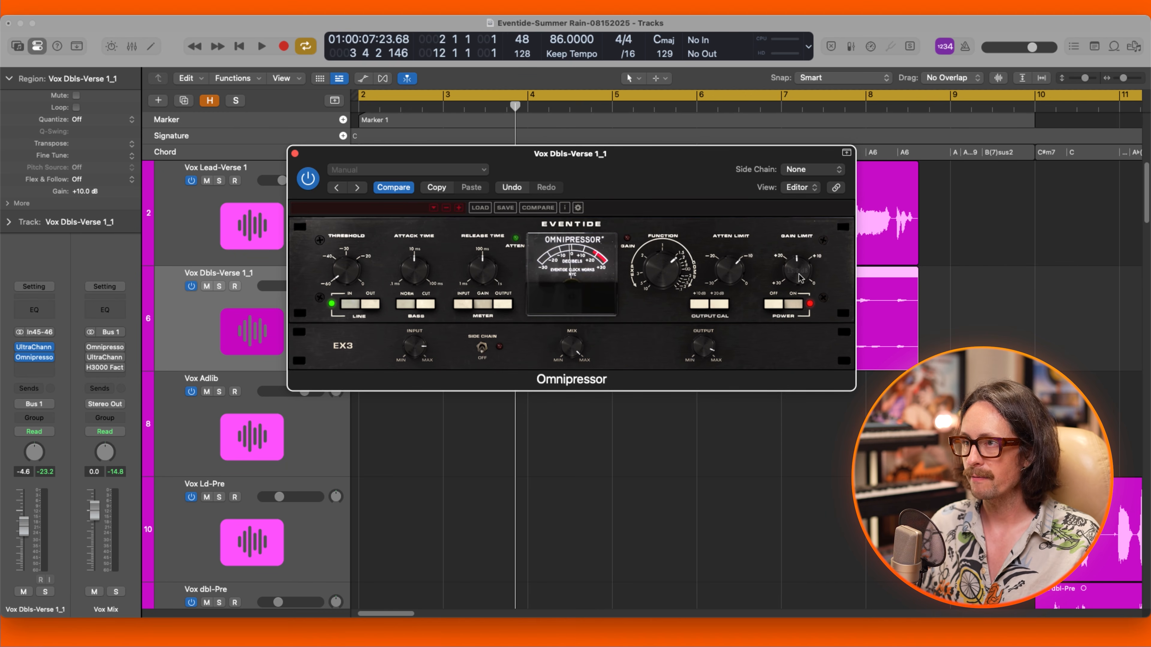
left_click_drag(799, 277, 806, 225)
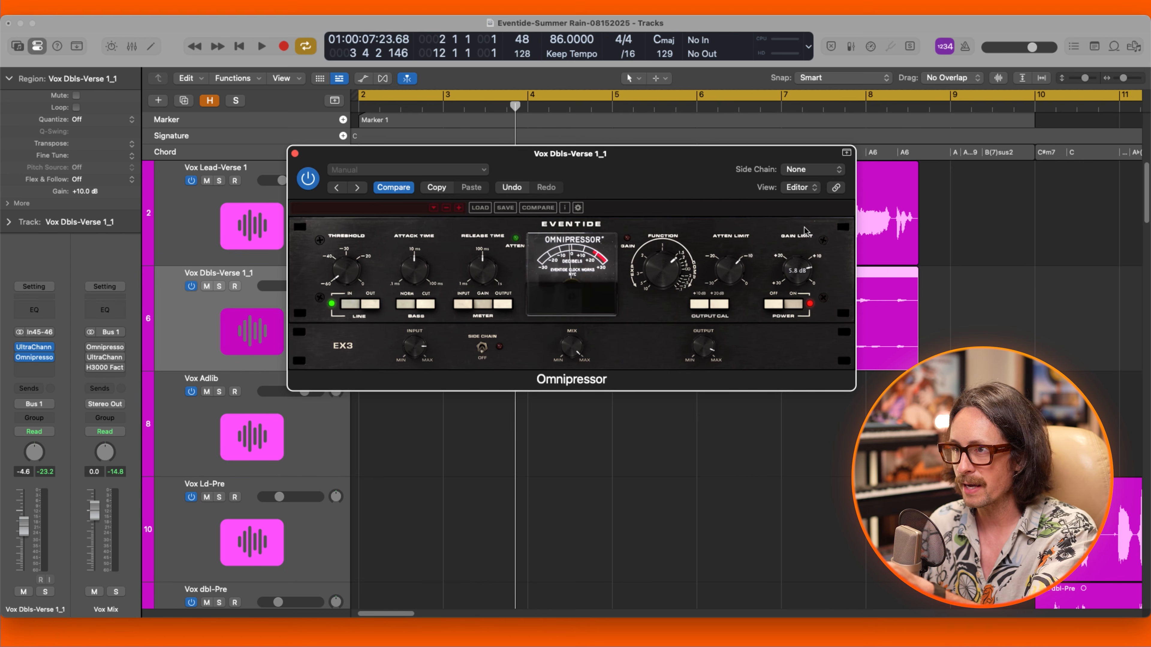
left_click_drag(798, 277, 797, 296)
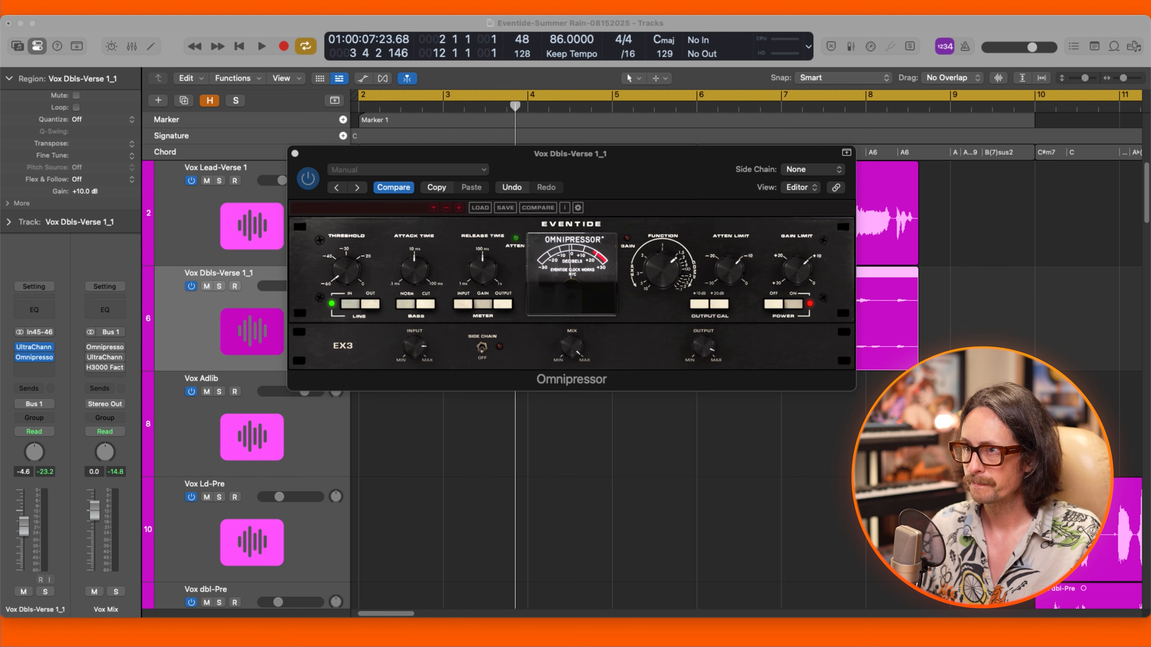
Play the verse through the adjusted Omnipressor and check its attenuation limit and output level.
key("space")
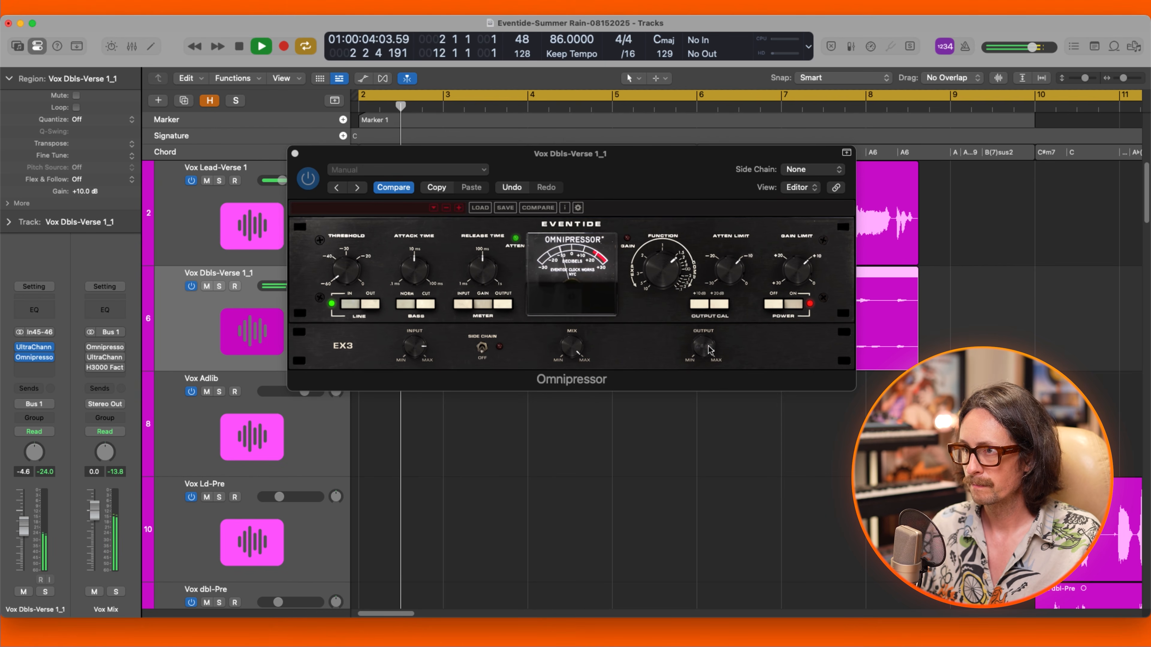
left_click(731, 266)
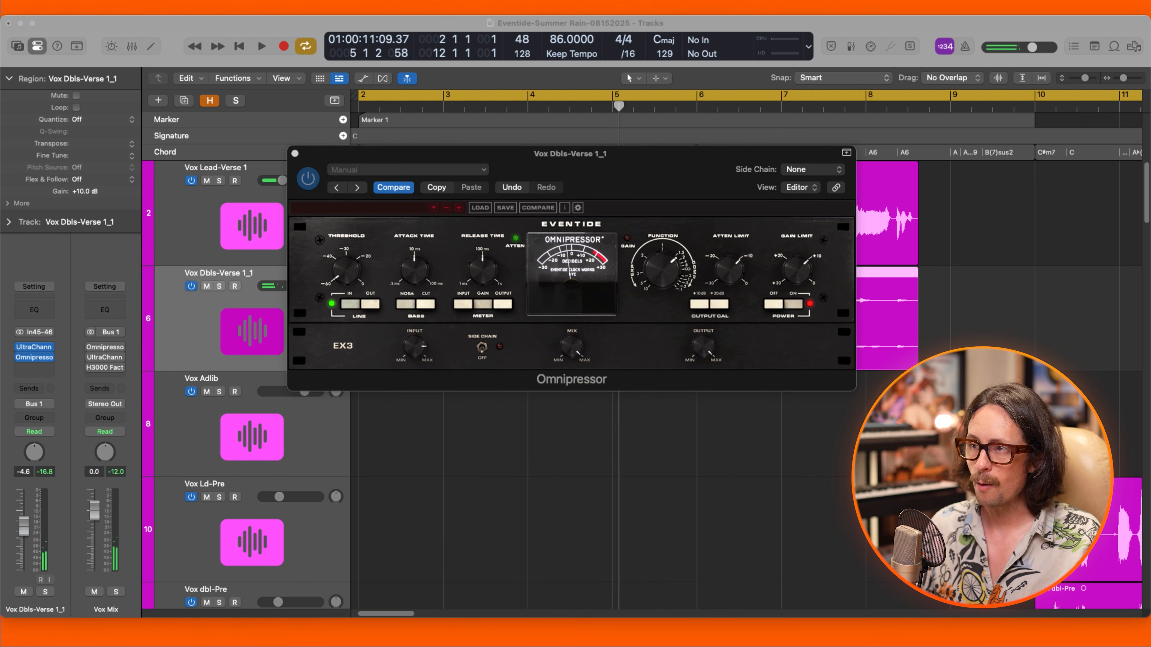
left_click(698, 352)
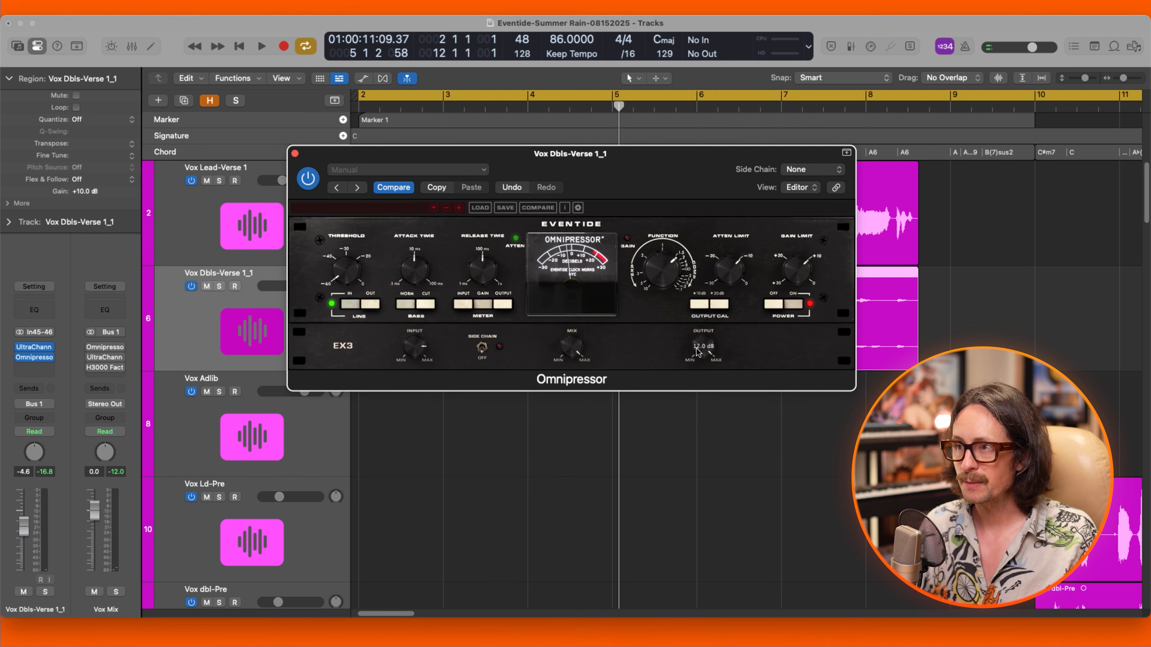
Raise the Omnipressor's gain limit to 30 dB and play the verse.
mouse_move(789, 276)
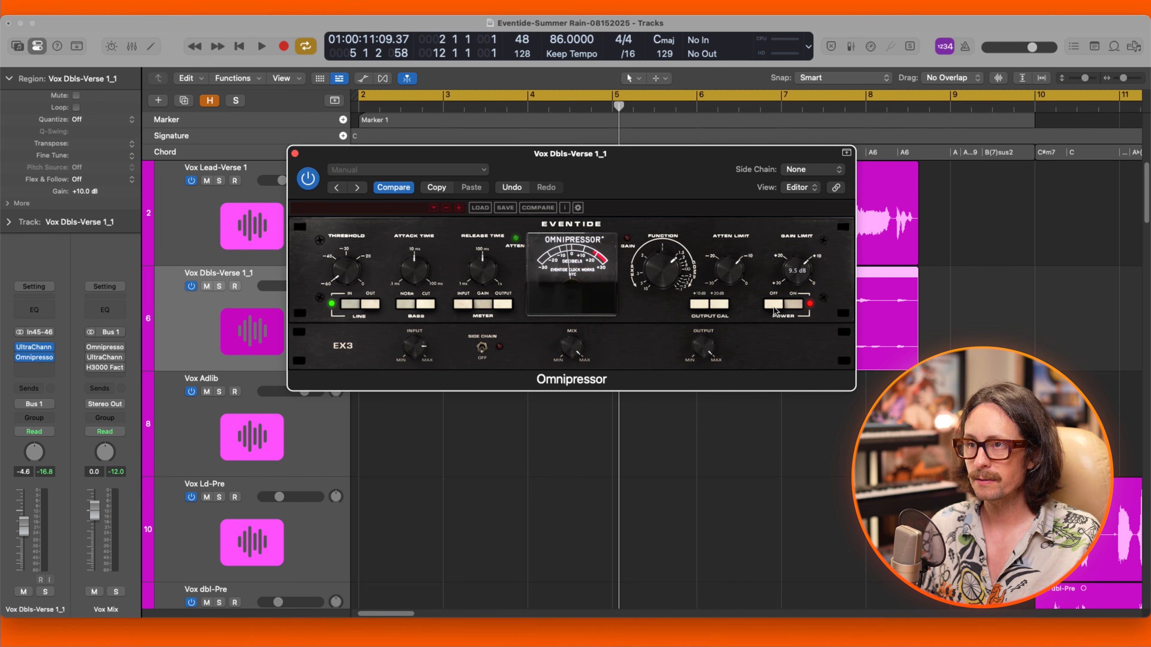
mouse_move(419, 285)
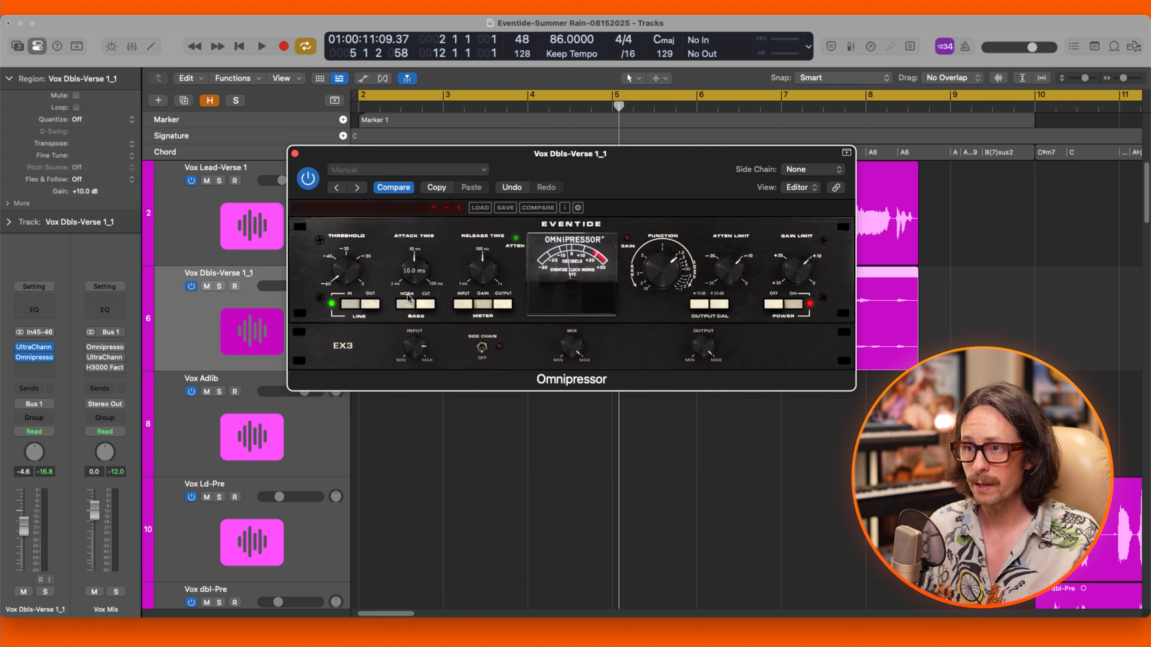
mouse_move(414, 361)
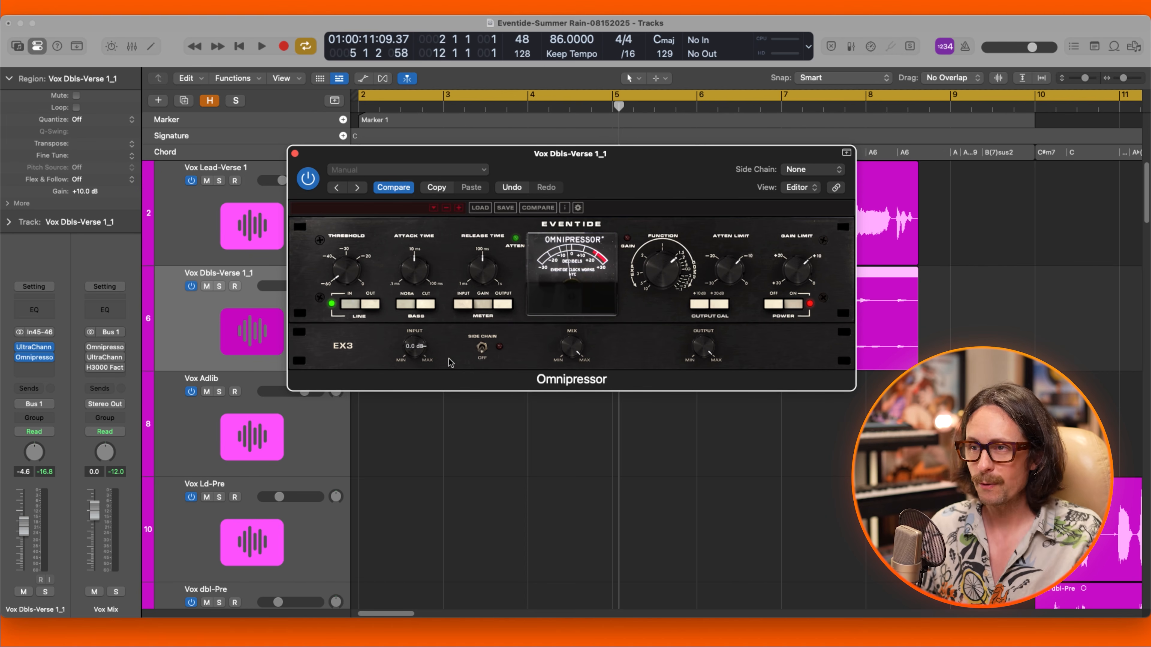
left_click_drag(419, 354, 429, 209)
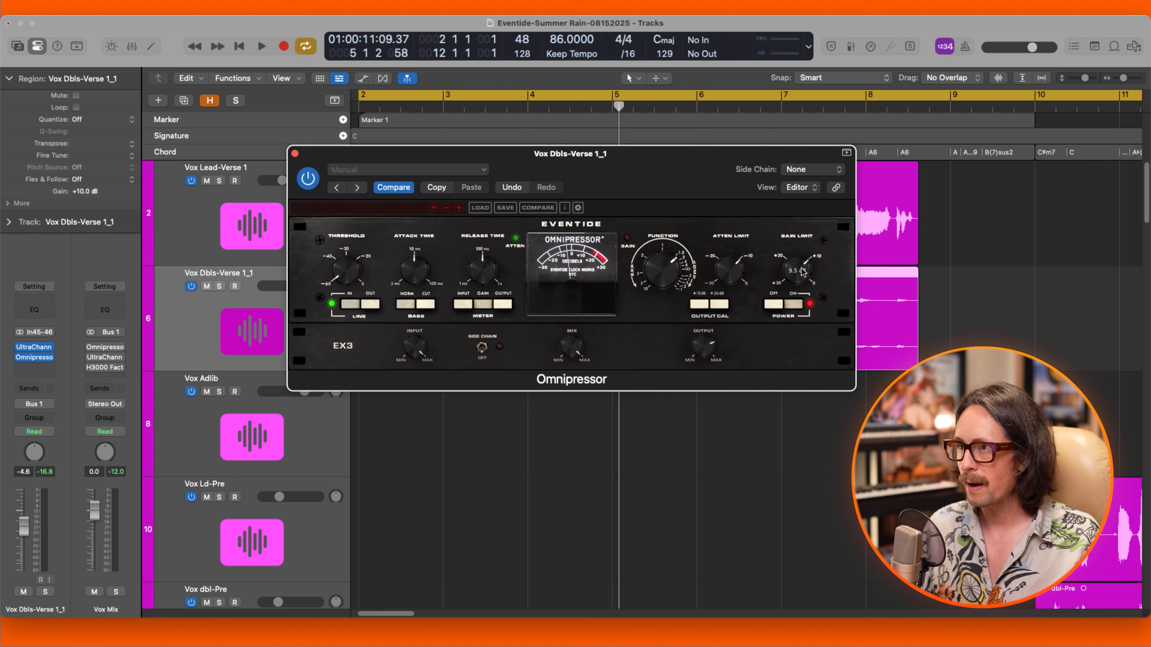
left_click_drag(803, 273, 828, 5)
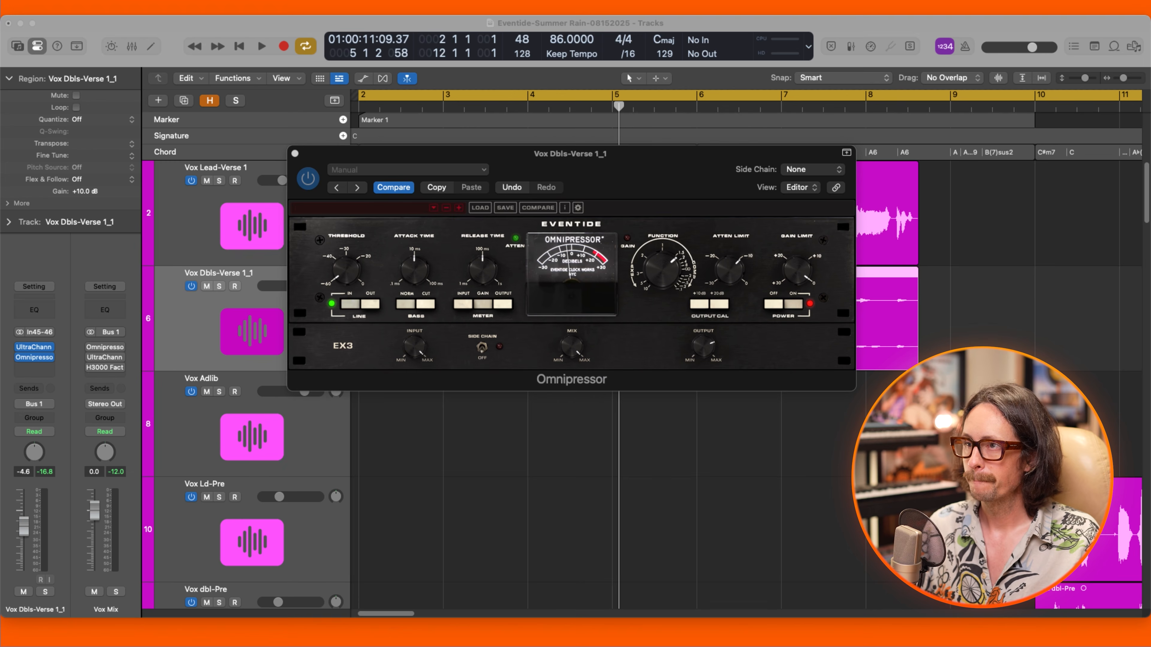
left_click(720, 198)
key("space")
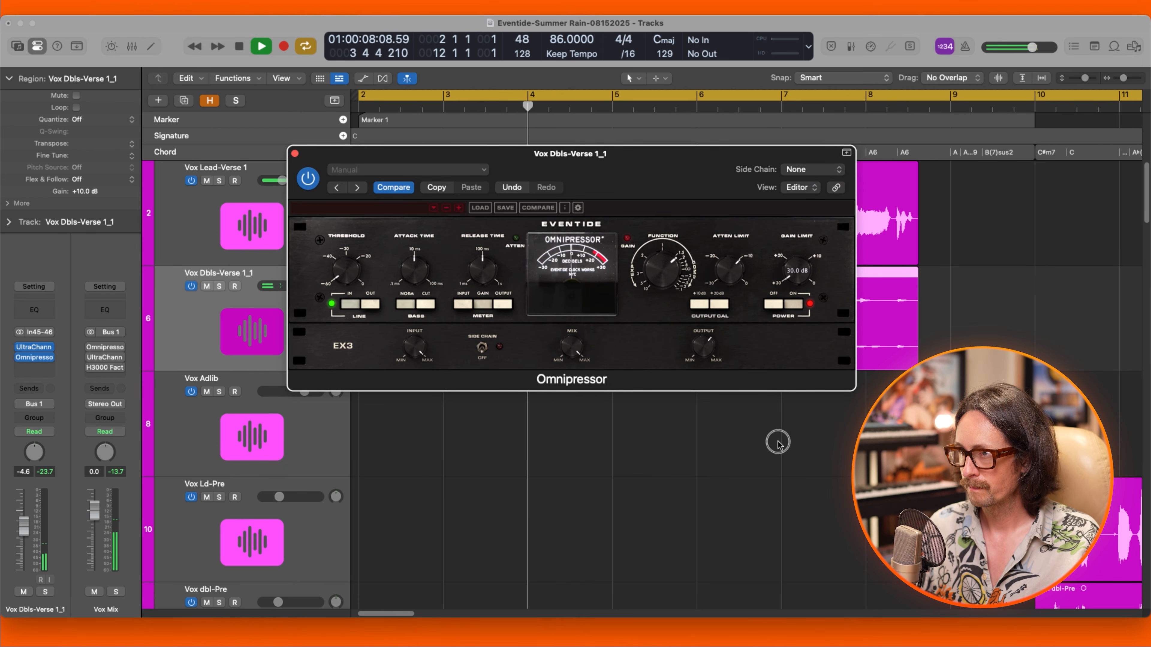
key("space")
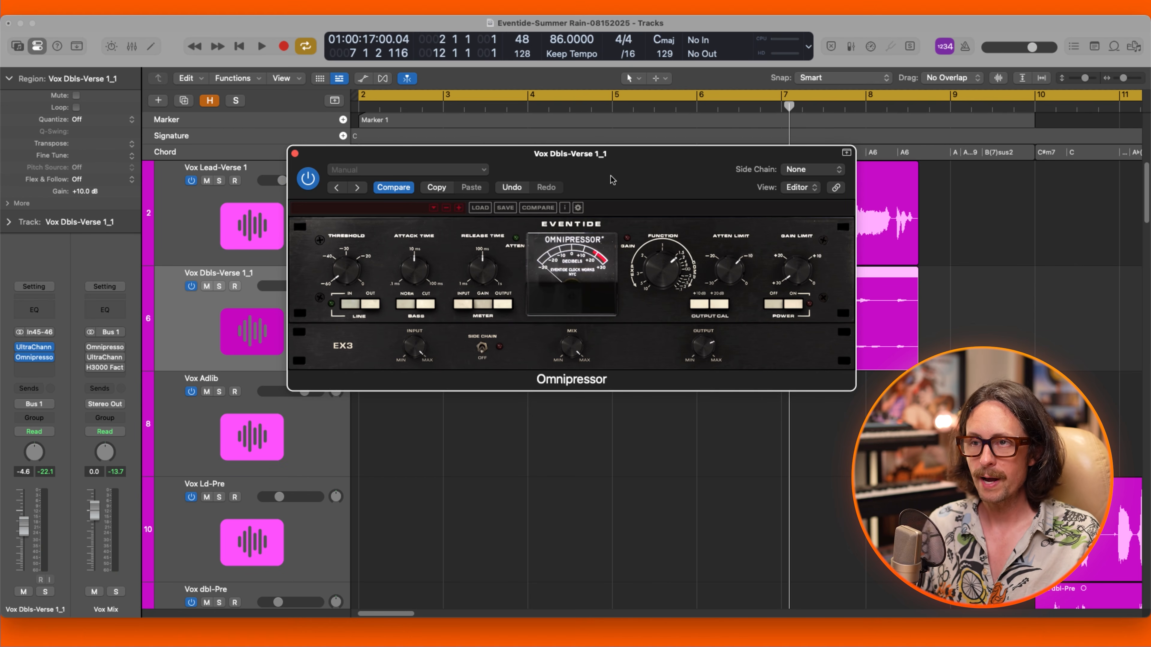
Solo the Vox Dbls-Verse 1_1 track and play it from the start of the verse.
left_click(212, 313)
left_click(219, 286)
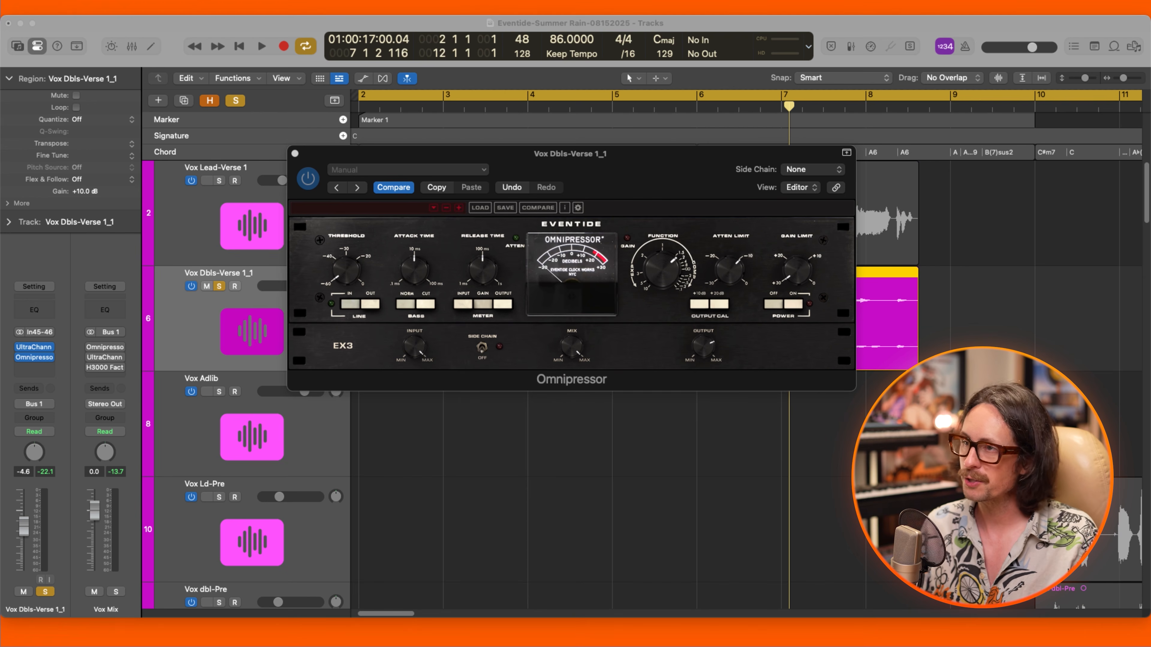
left_click(812, 96)
key("space")
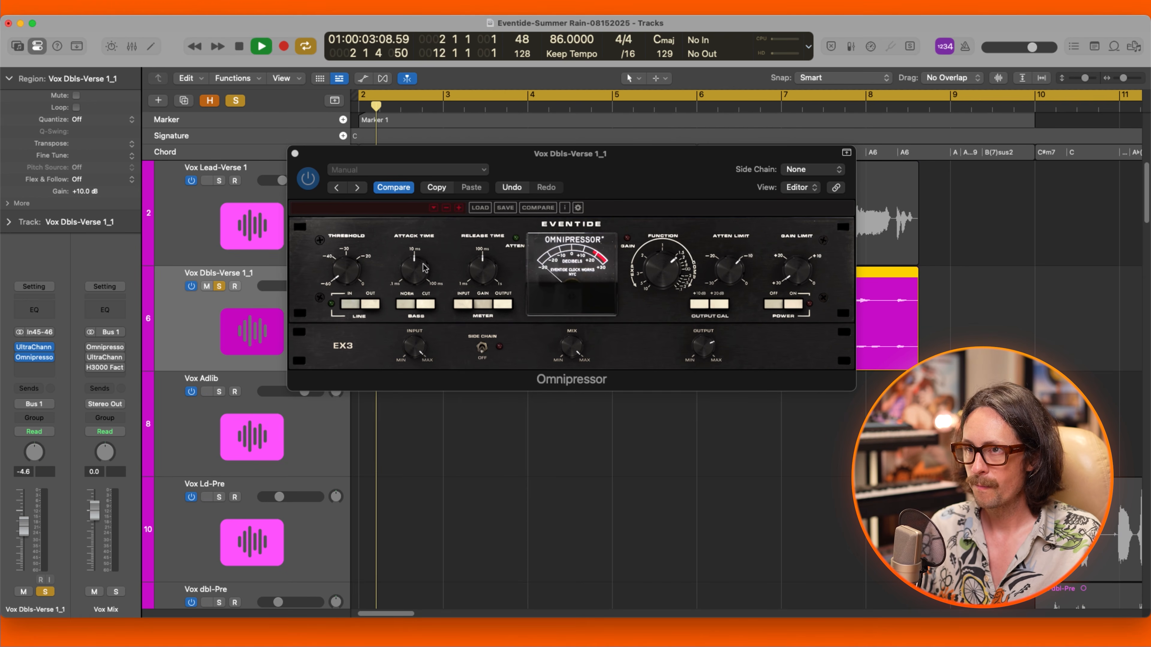
Switch the Omnipressor's power back on and adjust its output level to about 6.1 dB.
left_click(352, 258)
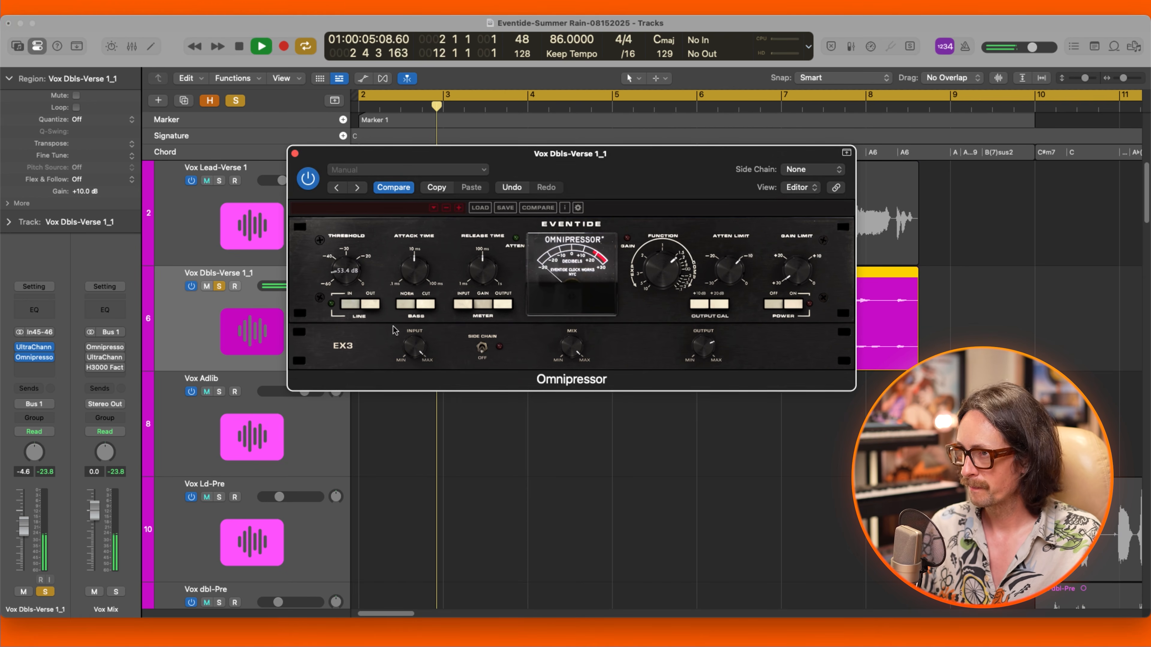
left_click(788, 305)
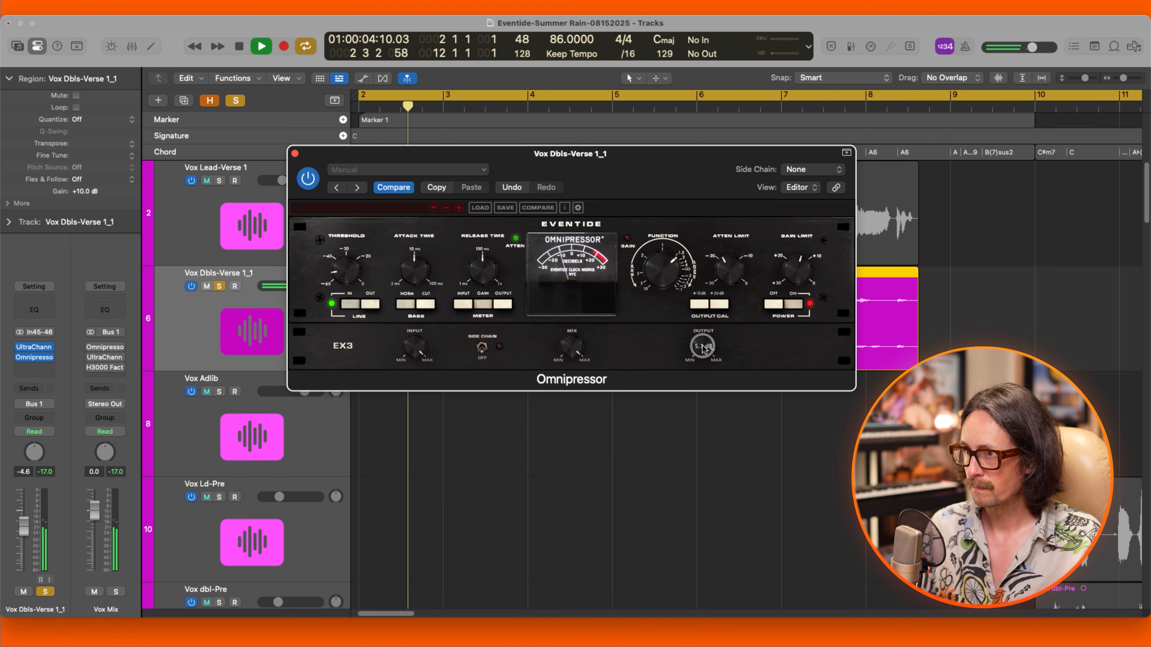
left_click_drag(704, 343, 705, 347)
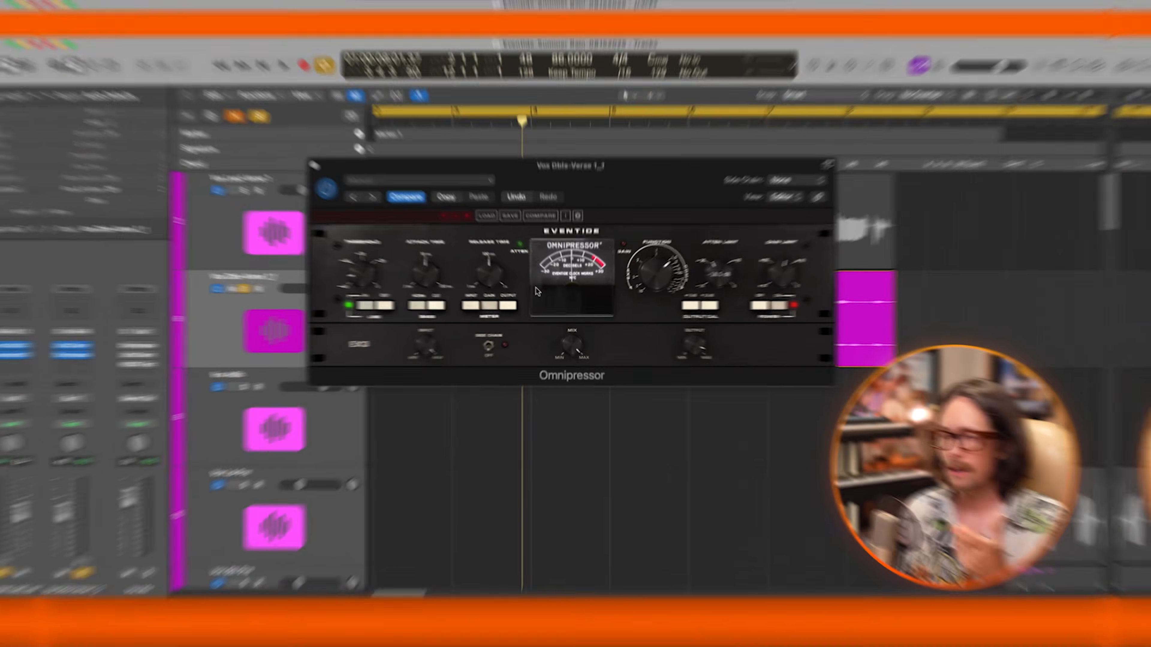
Play the soloed verse doubles and compare them with the Omnipressor bypassed and active.
key("space")
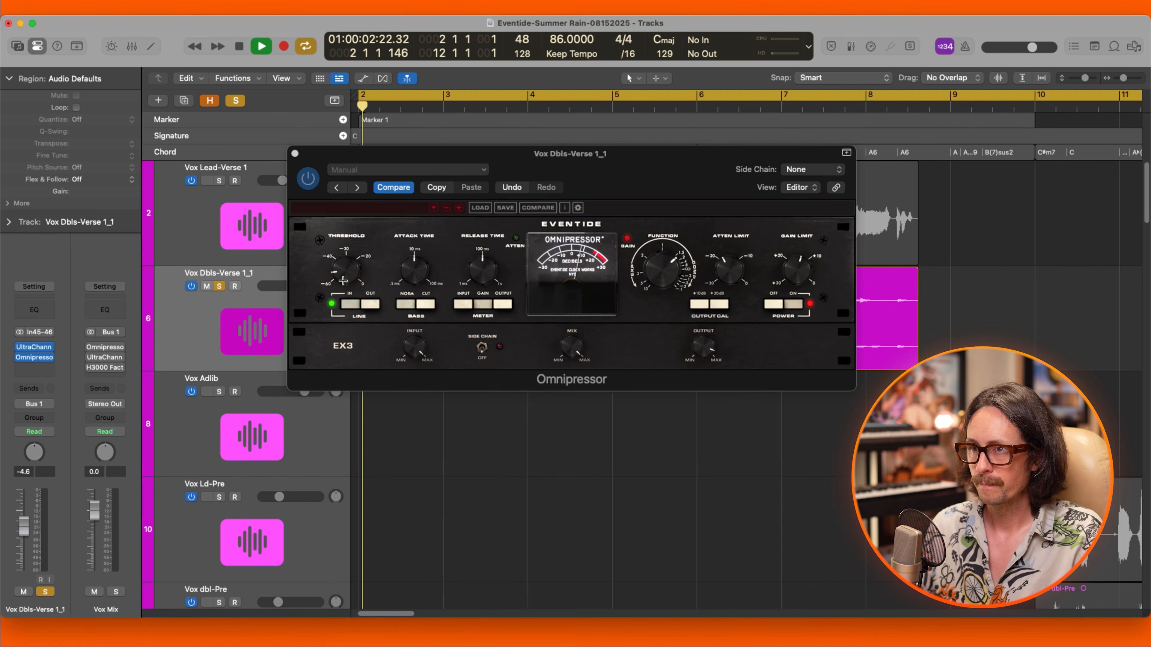
left_click(308, 179)
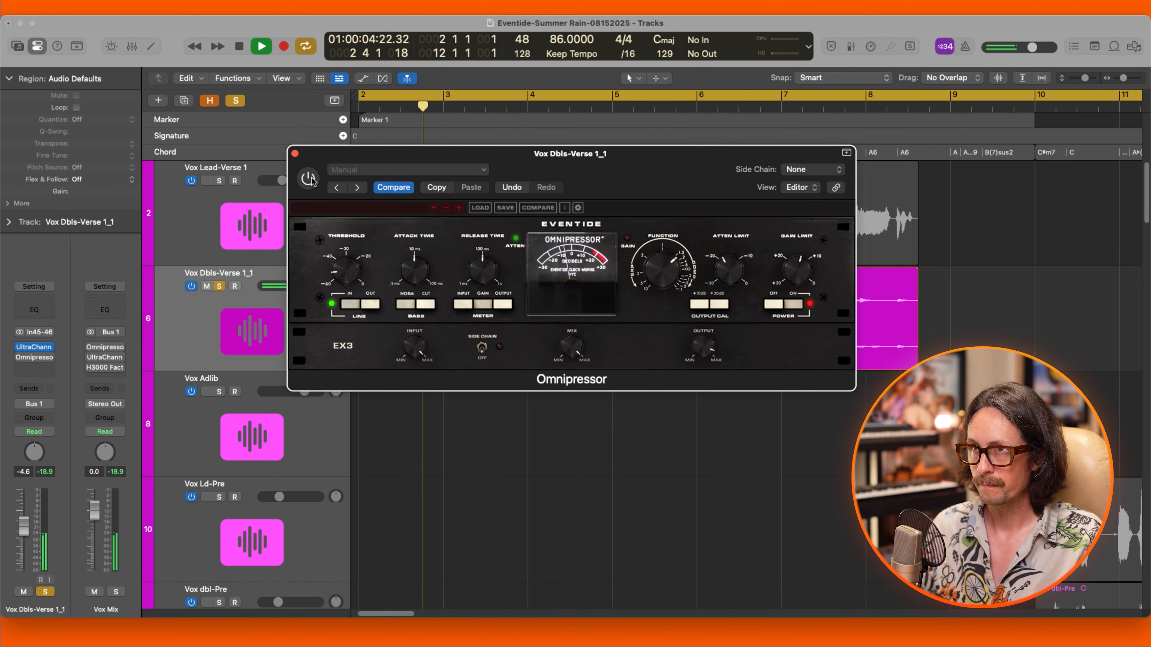
left_click(310, 181)
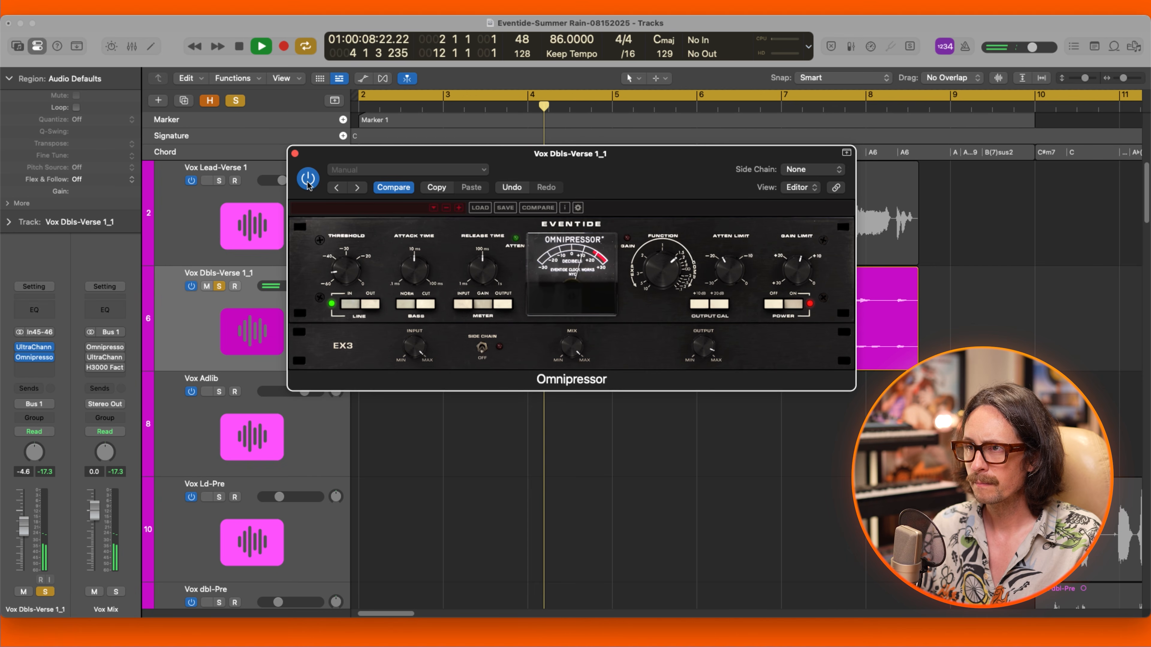
left_click(308, 181)
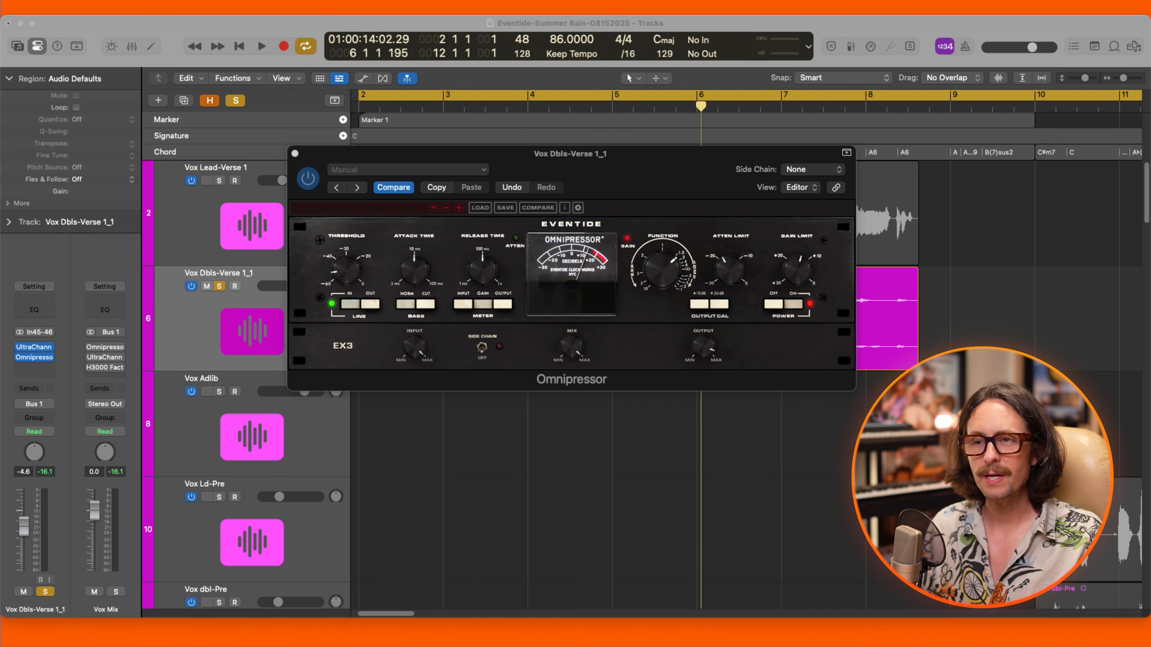
Remove the solo from the verse doubles and enable the Omnipressor on the Vox Mix bus.
left_click(240, 475)
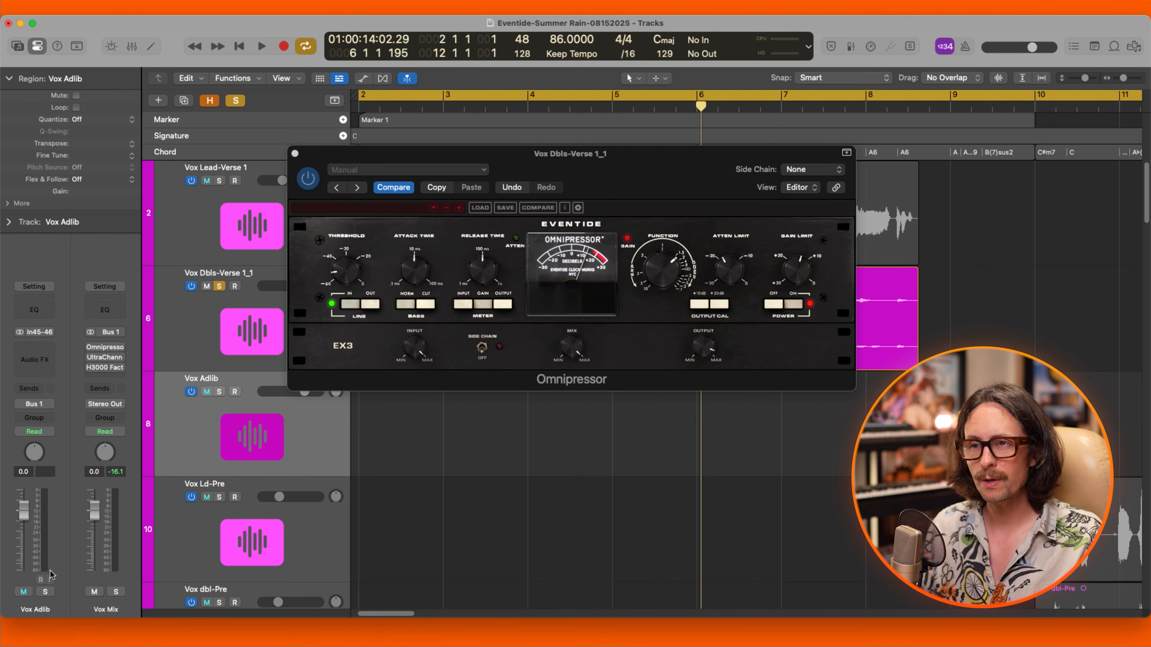
left_click(211, 331)
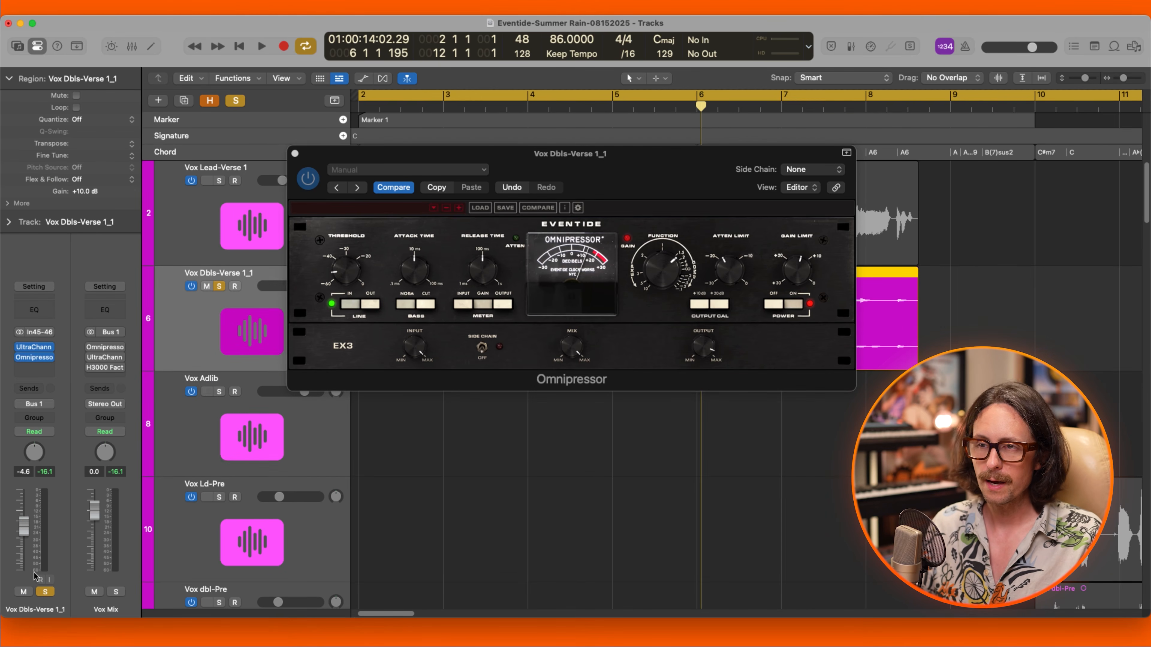
left_click(46, 591)
left_click(177, 223)
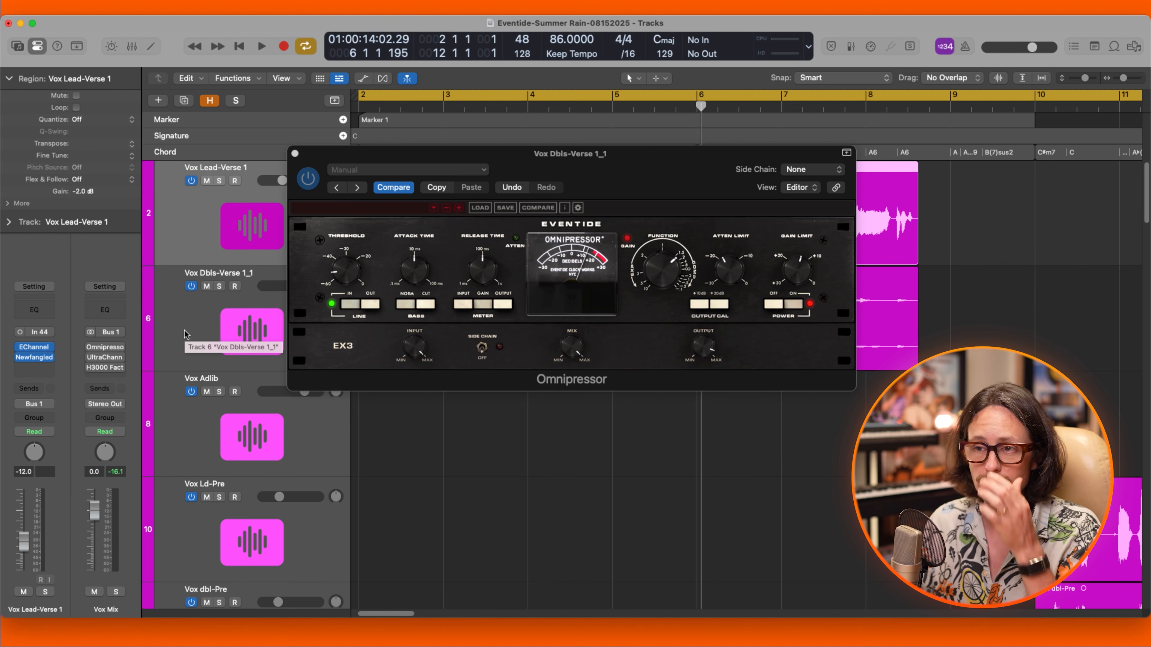
left_click(99, 348)
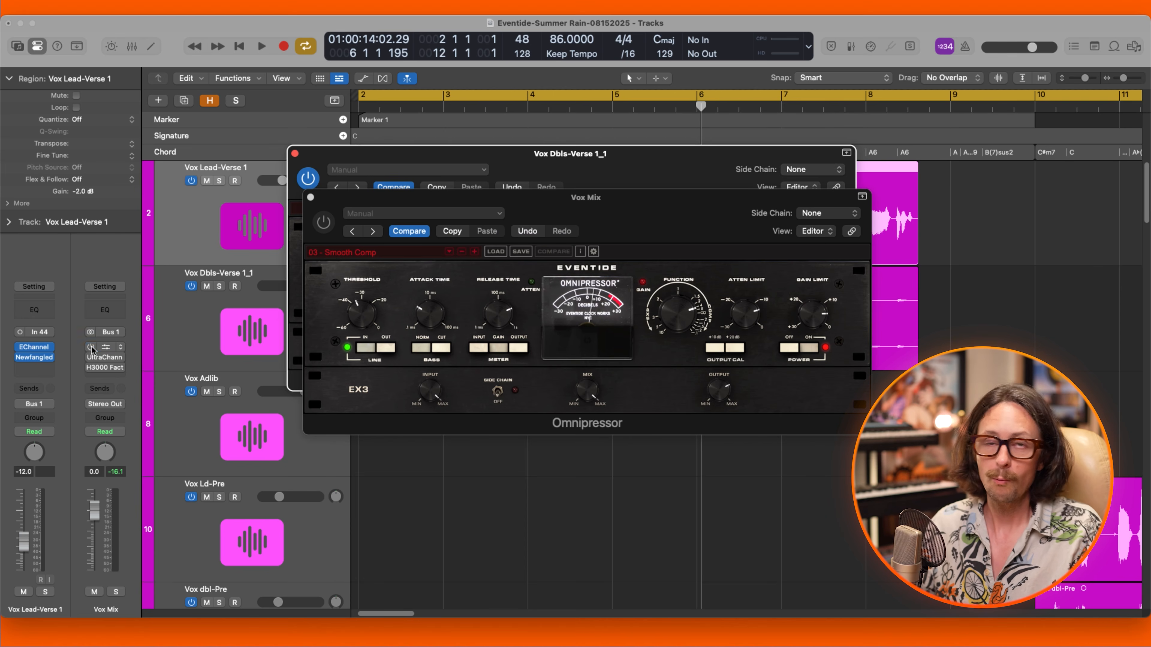
left_click(106, 347)
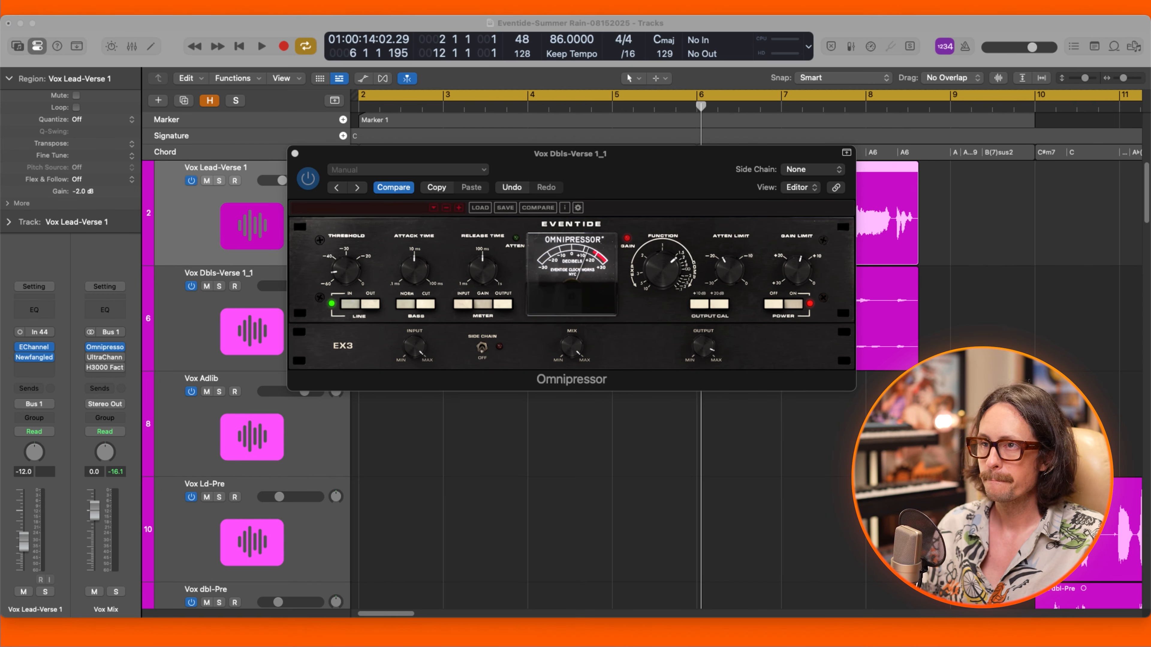
Play the verse with all vocals and compare the doubles' Omnipressor bypassed and active, checking its output level.
key("space")
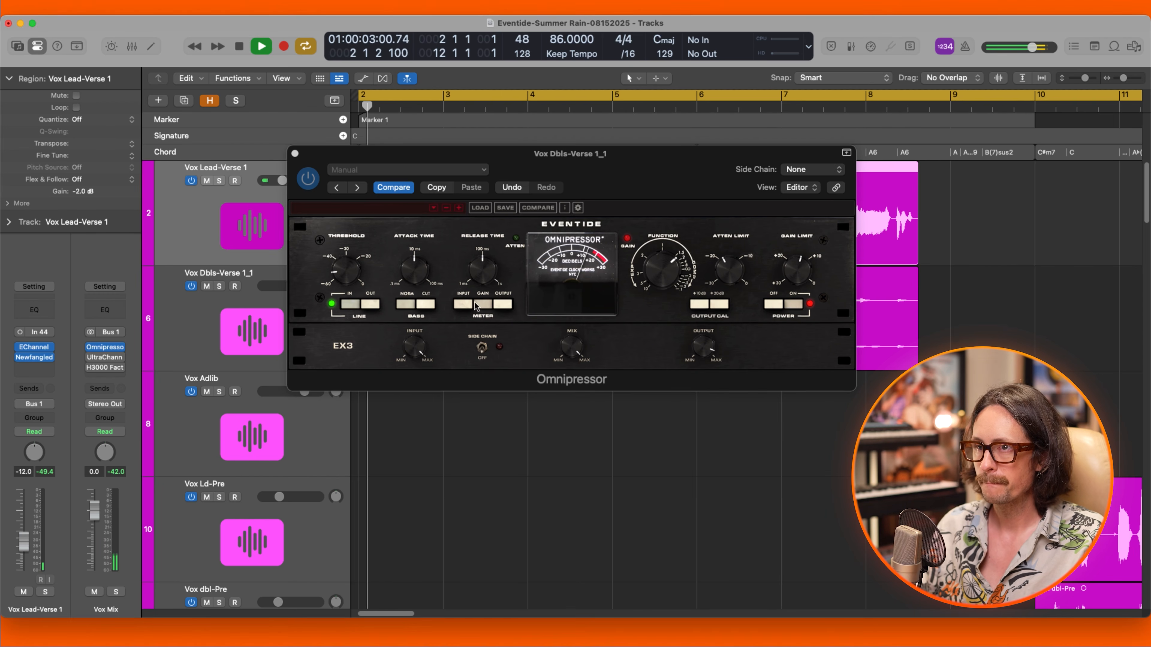
left_click(313, 184)
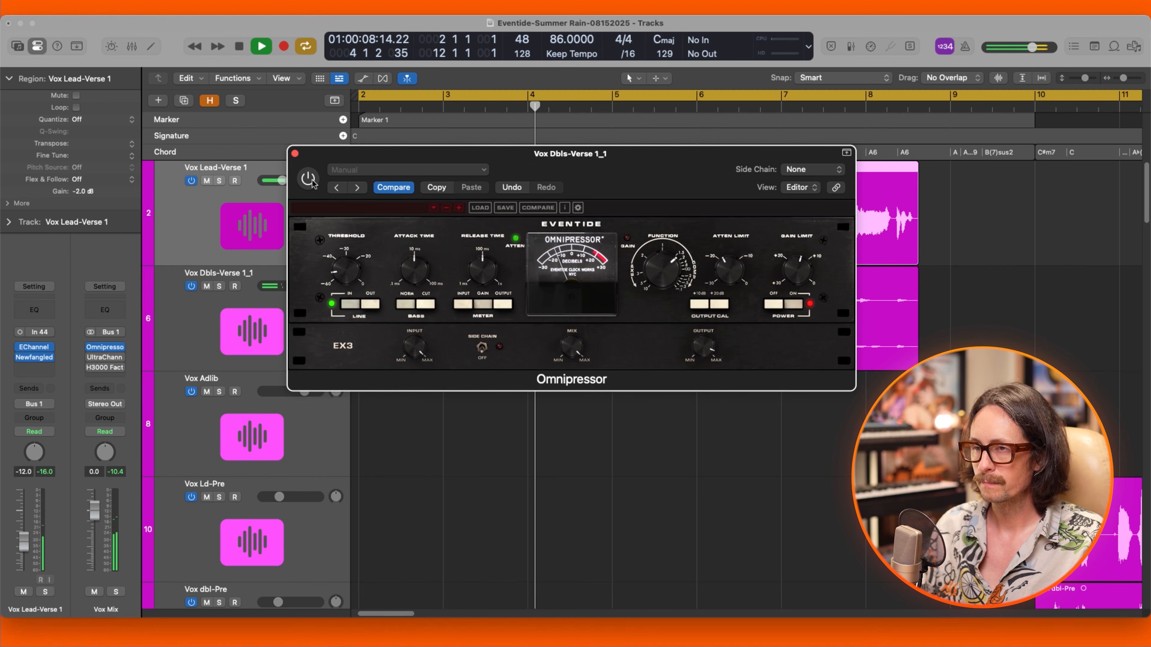
left_click(308, 178)
key("z")
mouse_move(706, 339)
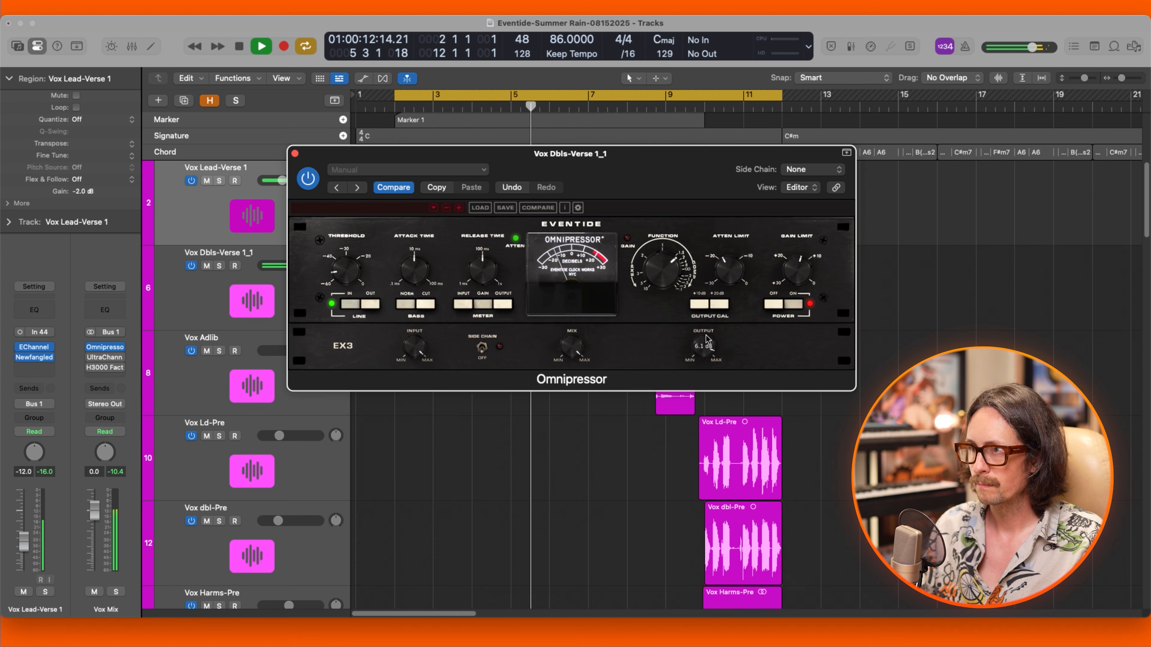
key("space")
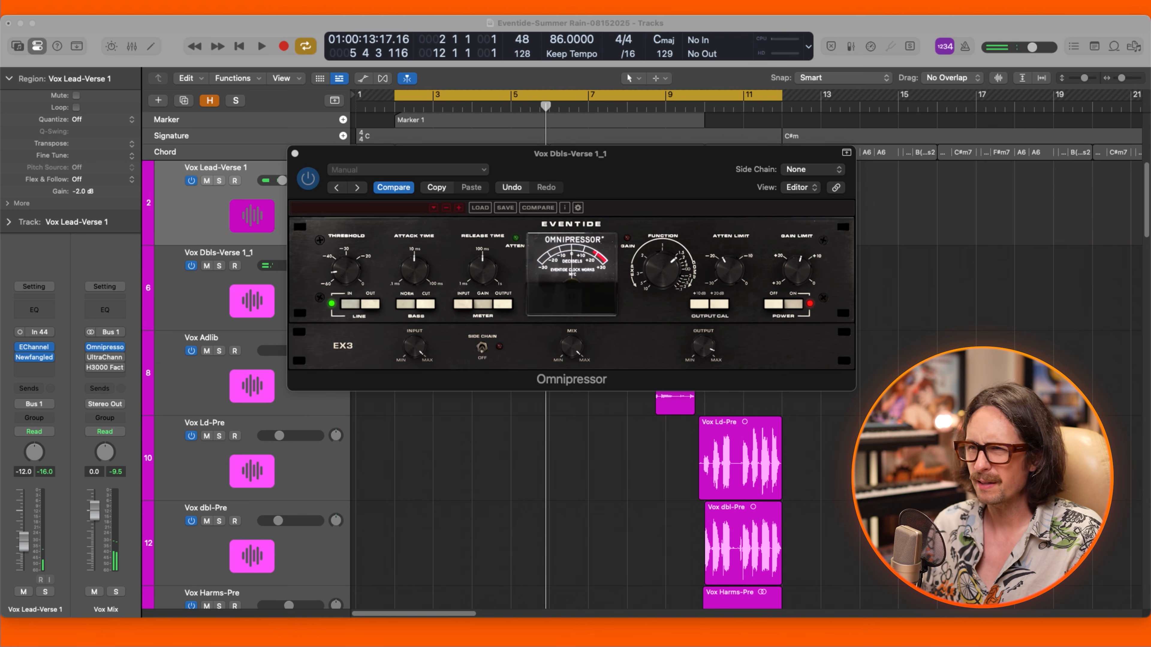
Close the doubles' Omnipressor, set the cycle range to the chorus from bar 12 to bar 21, and play it.
left_click(641, 455)
scroll(622, 403, "down", 2)
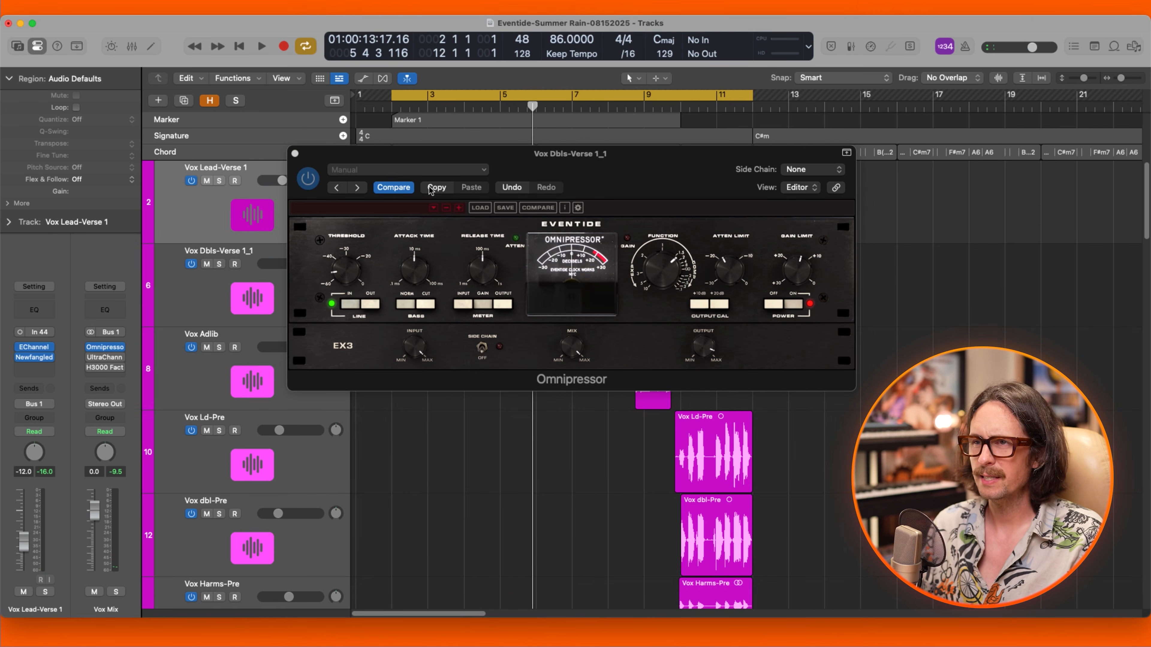
left_click(294, 155)
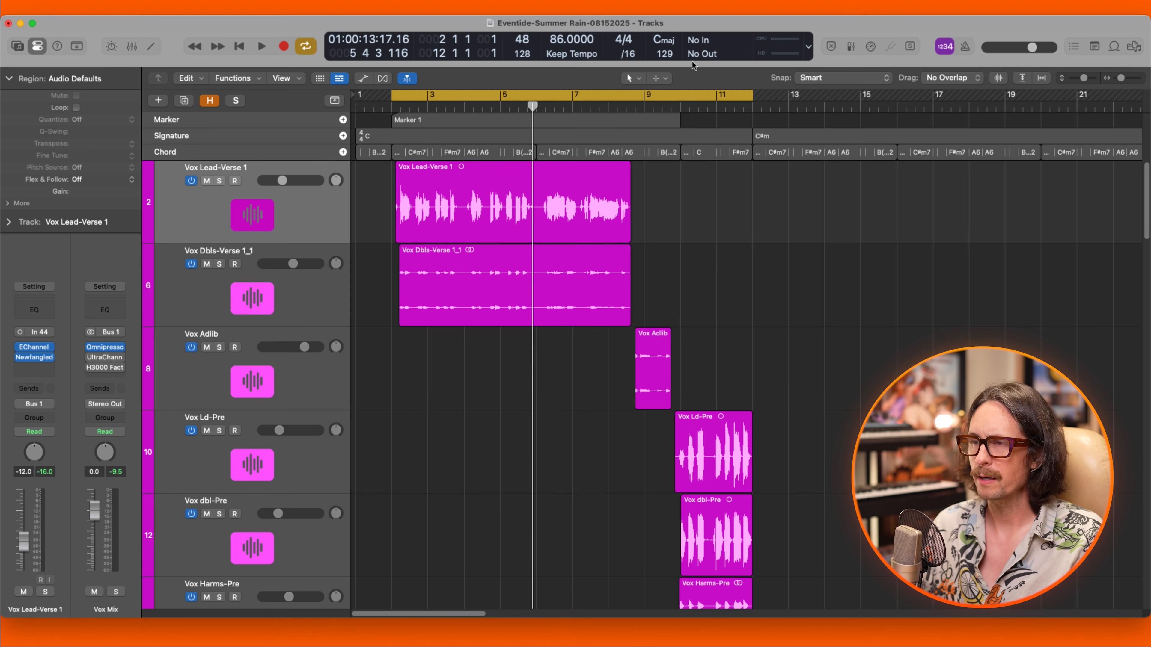
left_click(682, 98)
left_click(626, 308, "ctrl+alt")
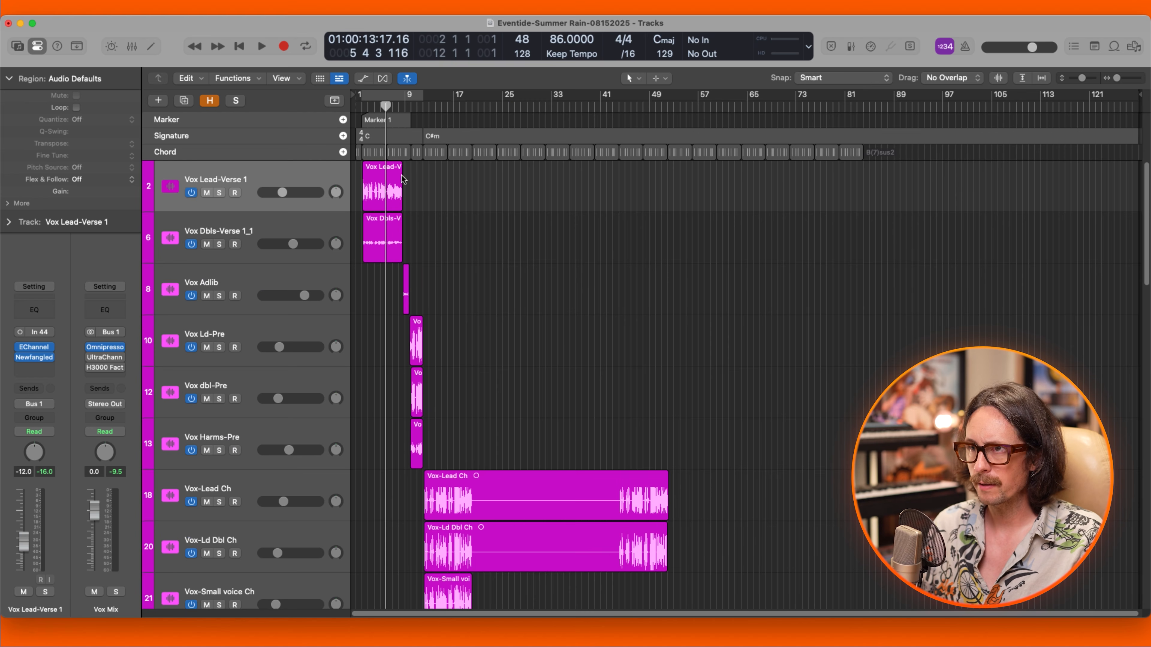
left_click_drag(424, 98, 479, 96)
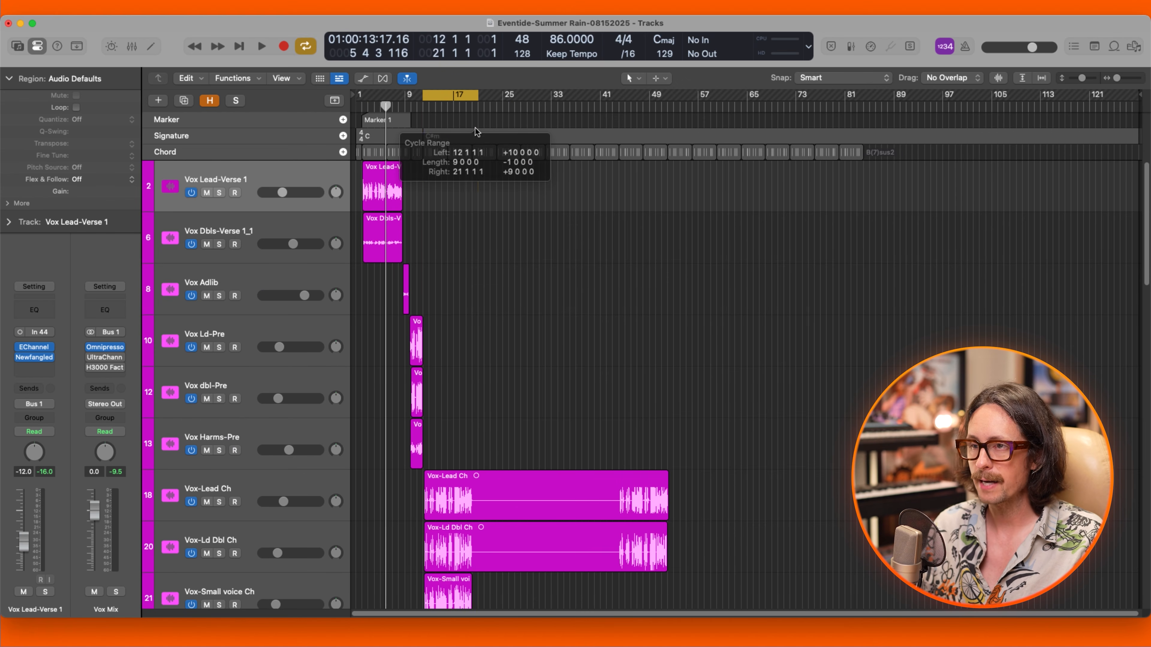
scroll(479, 317, "down", 1)
key("space")
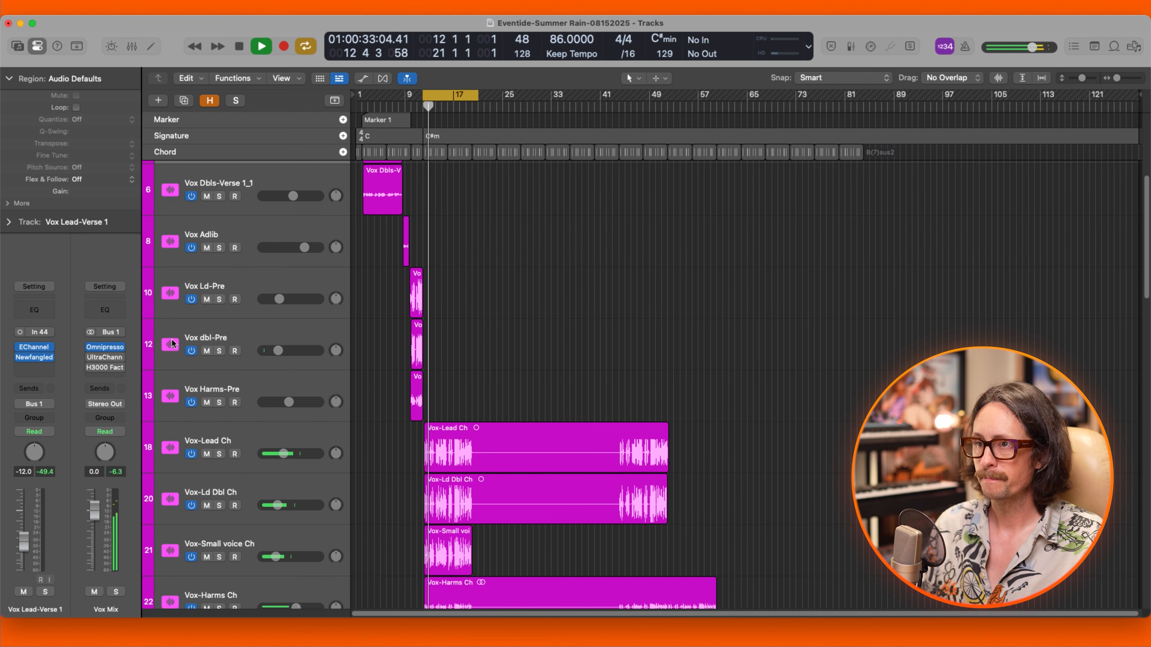
Select and solo the four chorus vocal tracks from Vox-Lead Ch to Vox-Harms Ch.
scroll(491, 361, "down", 3)
mouse_move(90, 350)
left_click(275, 279)
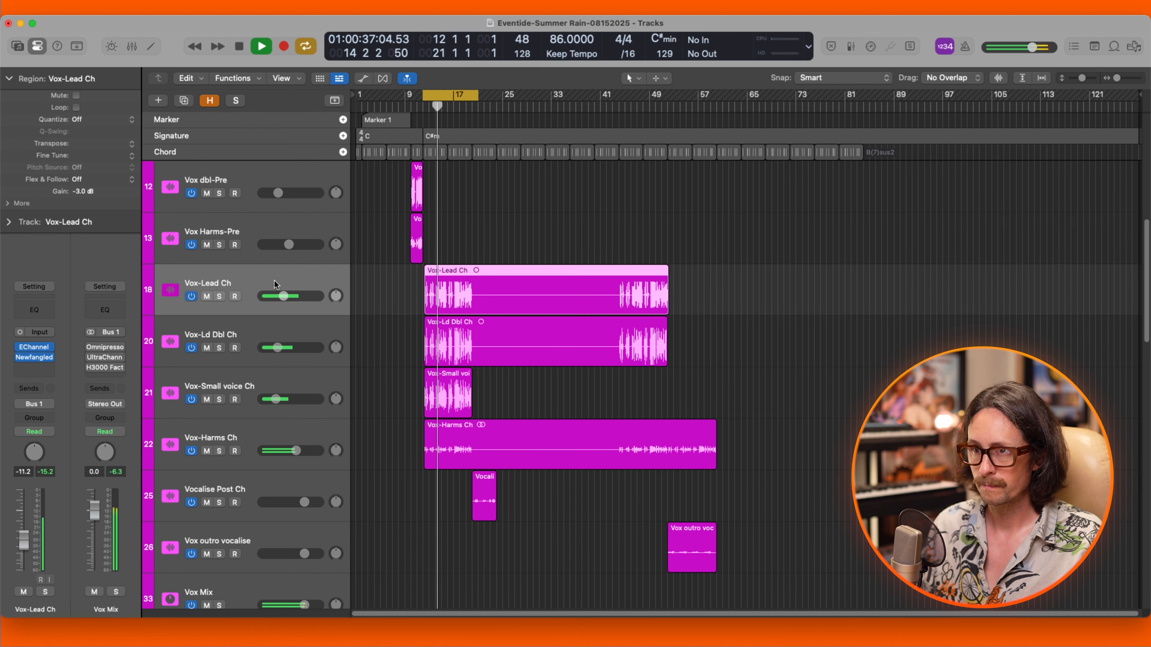
left_click(257, 427, "shift")
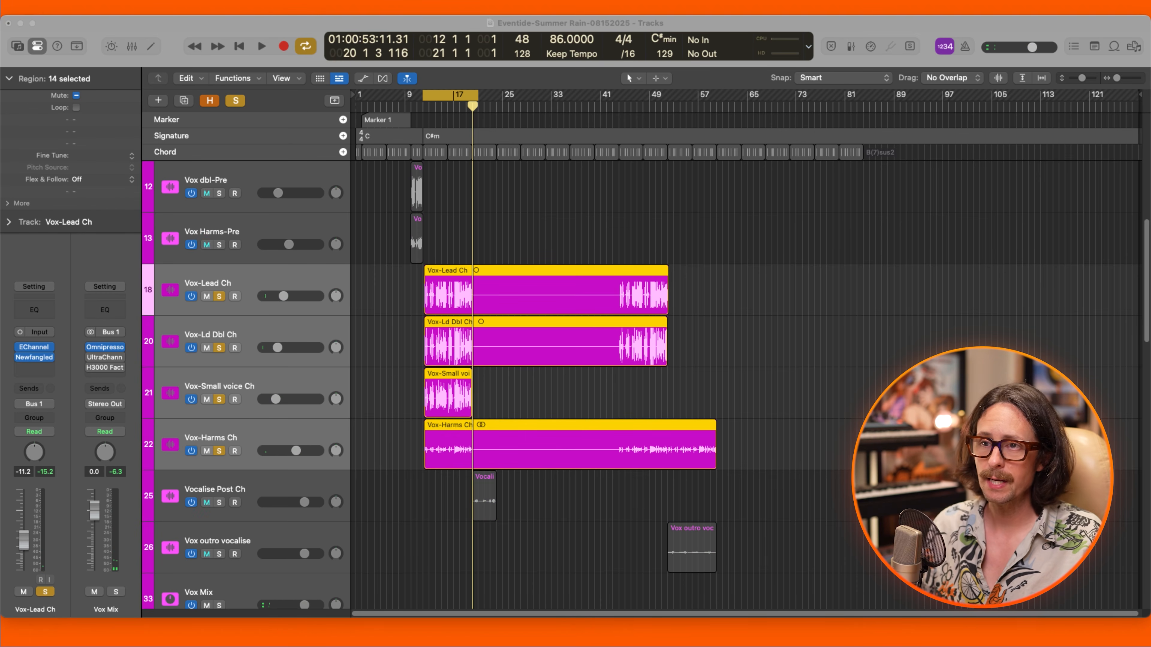
Open the Vox Mix bus's UltraChannel and enable the H3000 Factory that follows it.
left_click(86, 376)
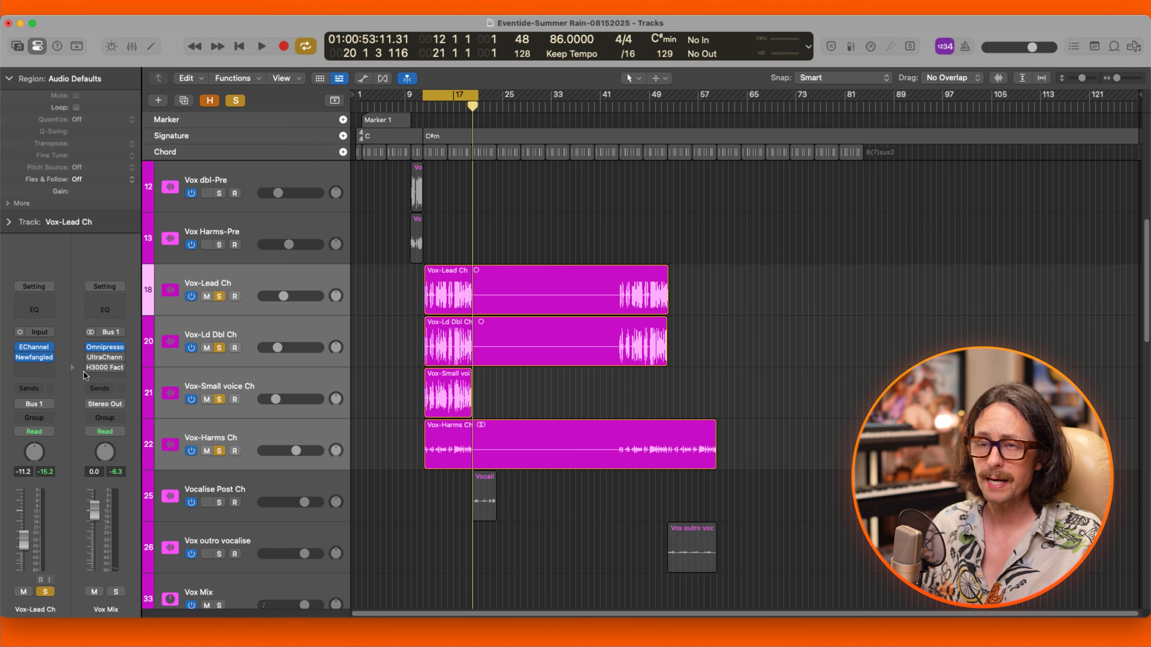
left_click(102, 358)
left_click_drag(619, 104, 610, 104)
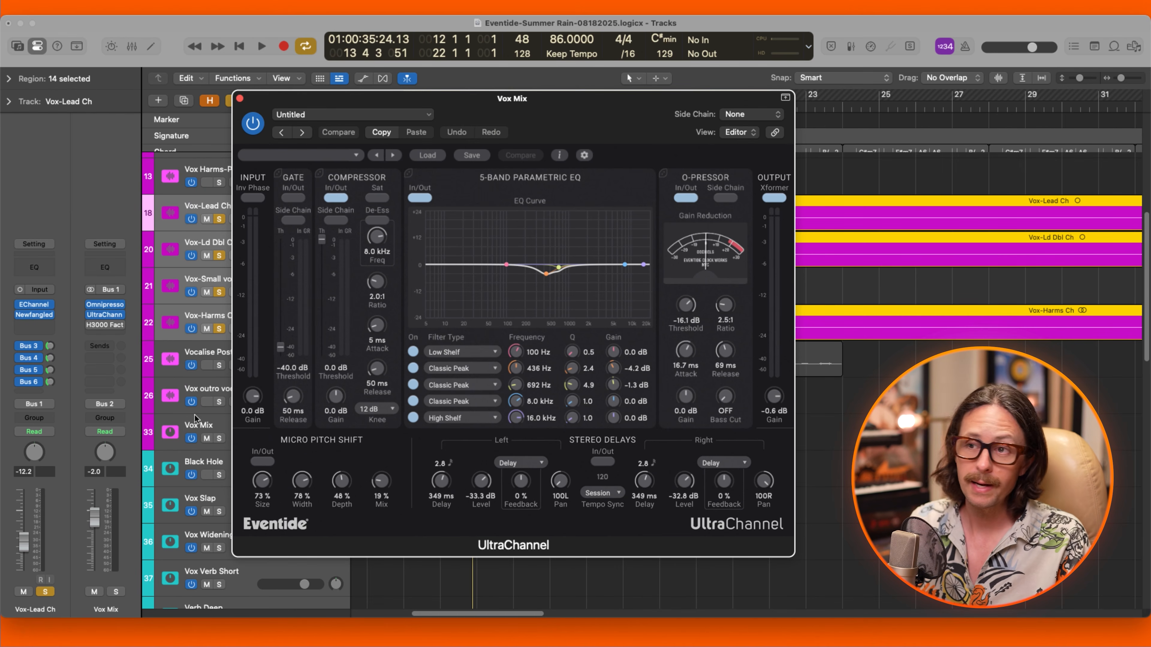
left_click(95, 325)
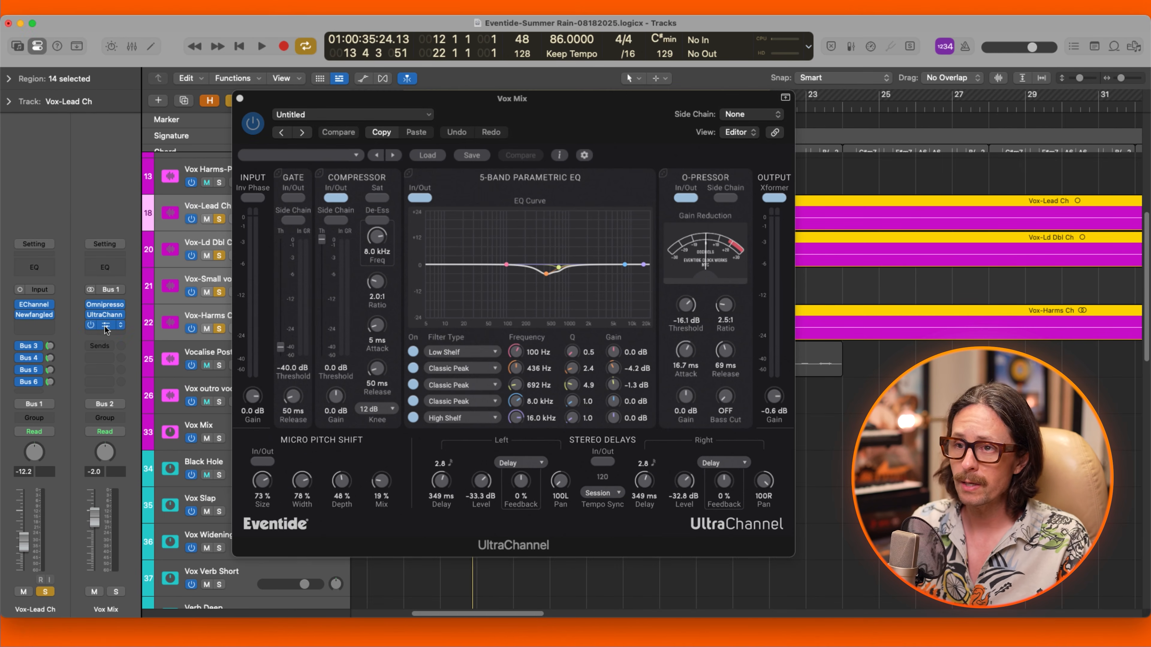
Move the Vox Mix bus's H3000 Factory window and look through its preset categories without changing the 231-MICROPITCHSHIFT preset.
left_click_drag(540, 175, 402, 142)
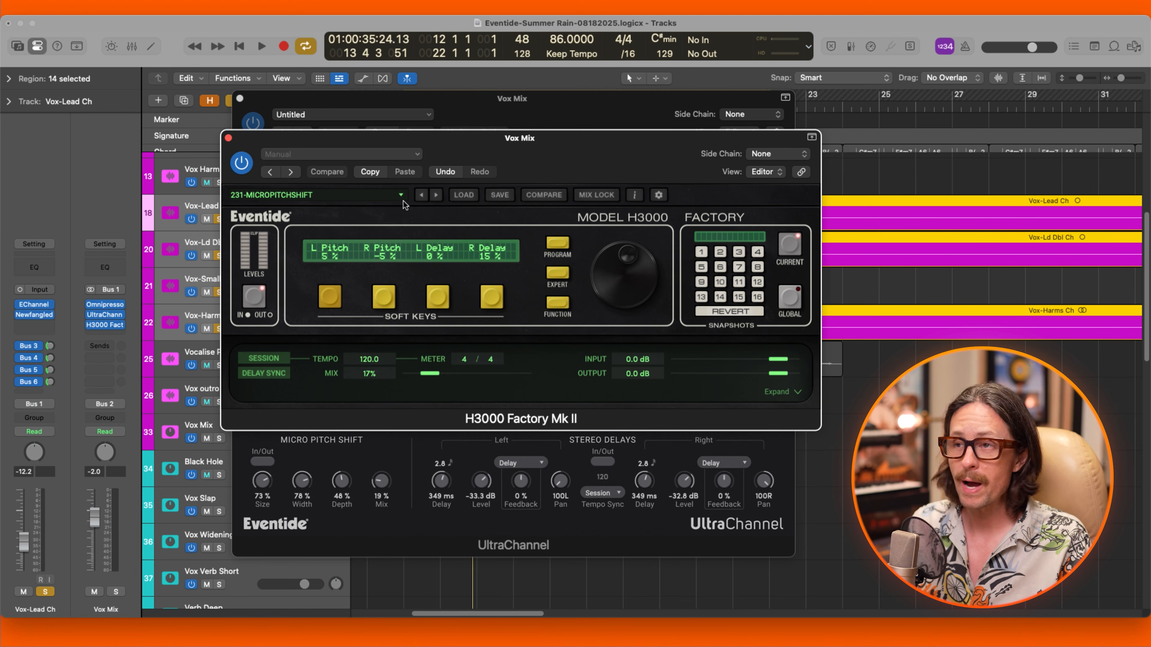
left_click(401, 195)
mouse_move(482, 212)
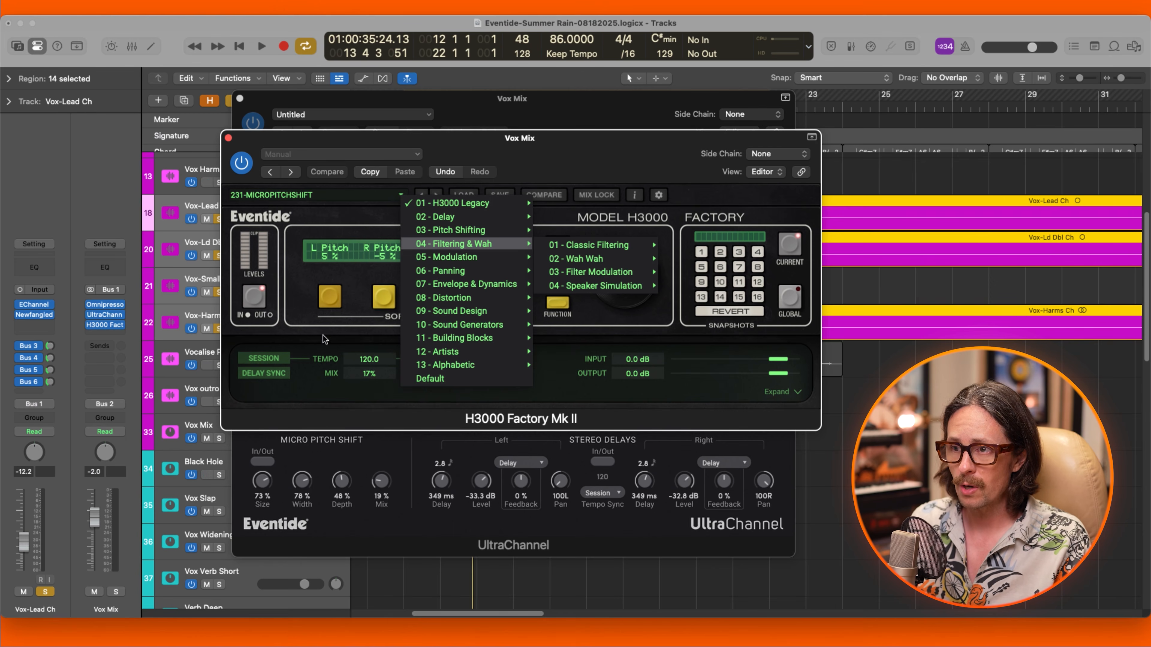
left_click(324, 339)
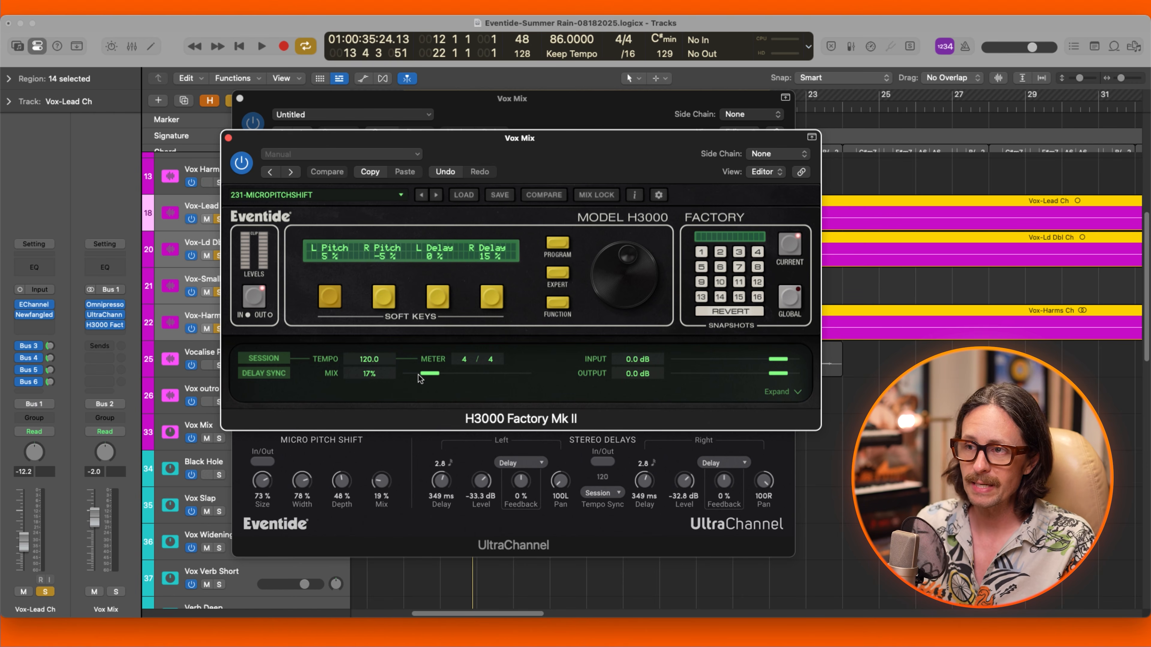
Try the H3000 Factory's mix at 28% and 14%, and settle it at 17% while the chorus plays.
mouse_move(430, 378)
left_mouse_down()
mouse_move(571, 374)
mouse_move(442, 385)
left_mouse_up()
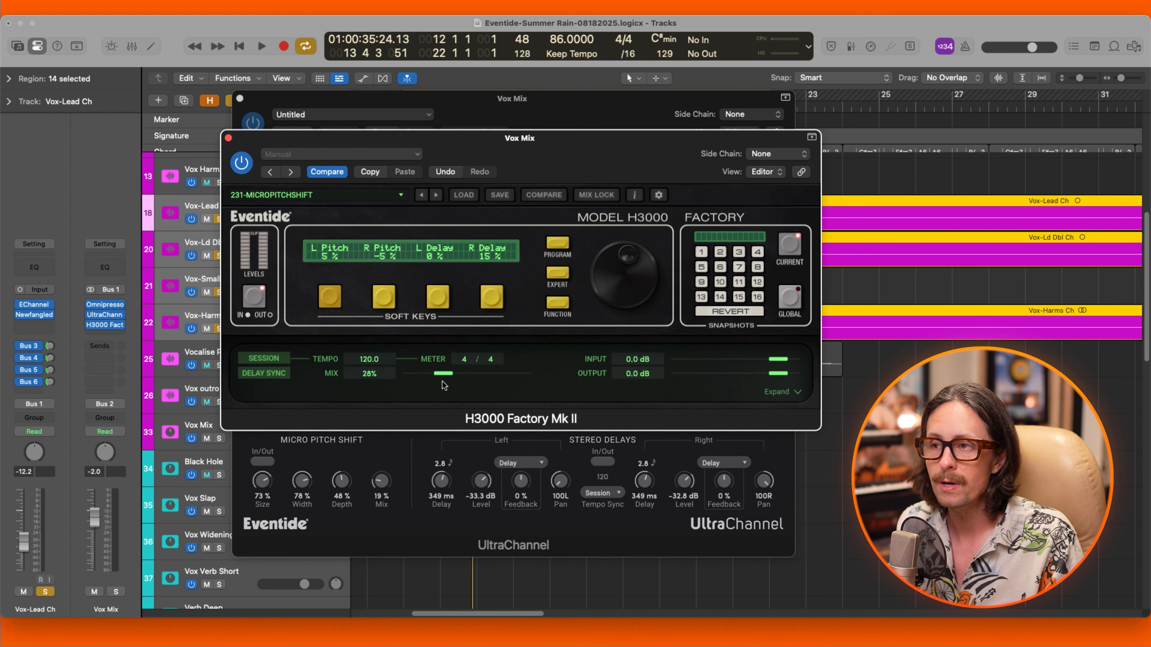
left_click_drag(442, 373, 427, 376)
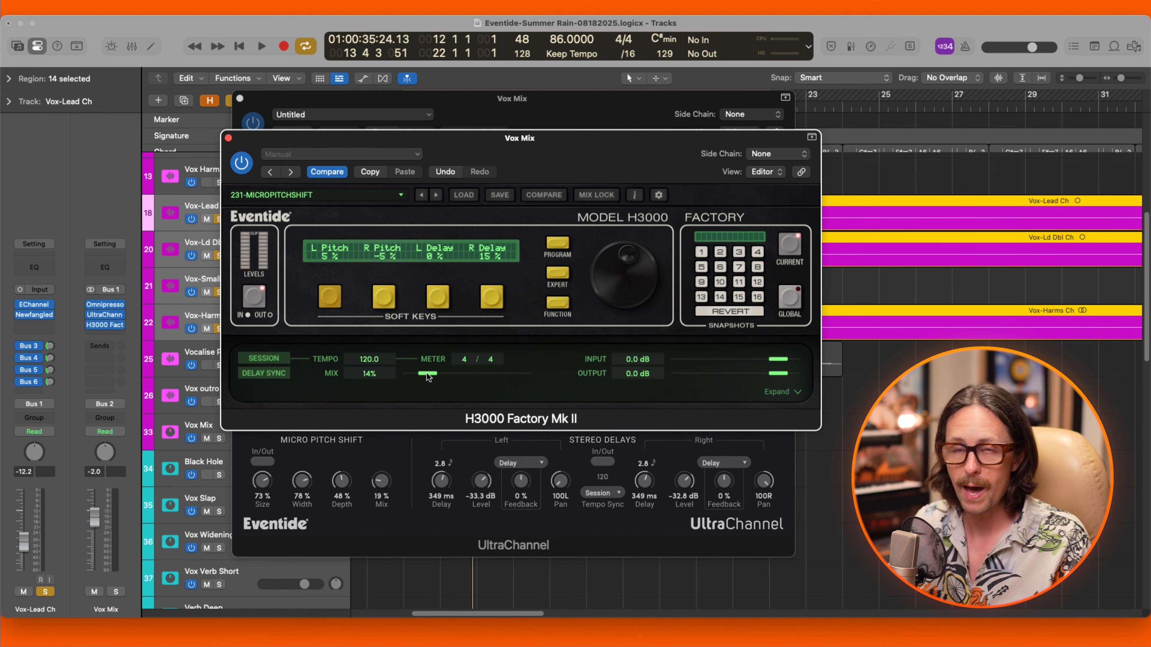
key("space")
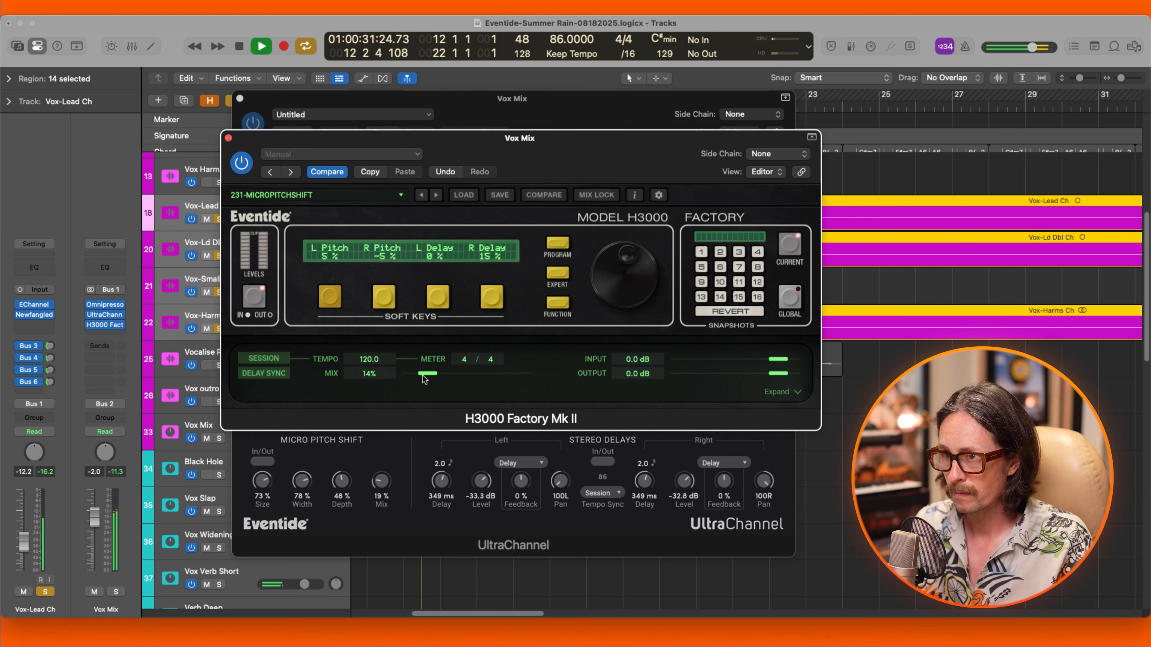
mouse_move(427, 373)
left_mouse_down()
mouse_move(402, 377)
mouse_move(545, 374)
mouse_move(430, 375)
left_mouse_up()
key("space")
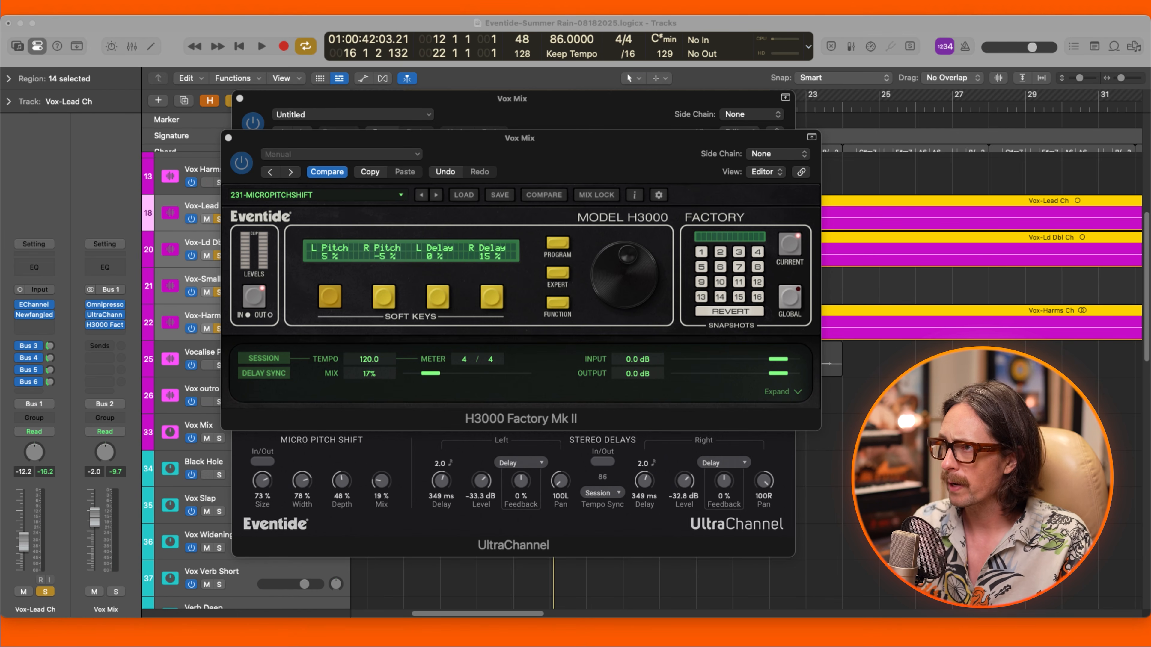
Play the chorus vocals and compare the H3000 Factory bypassed and active.
left_click(286, 219)
key("space")
left_click(243, 162)
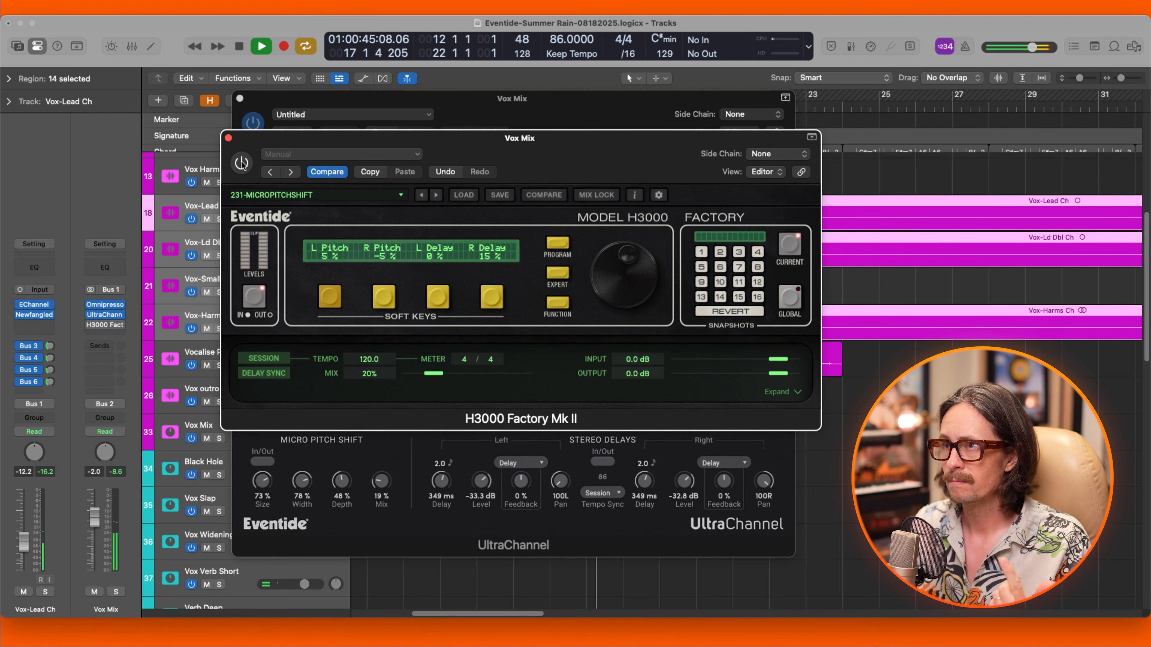
left_click(241, 163)
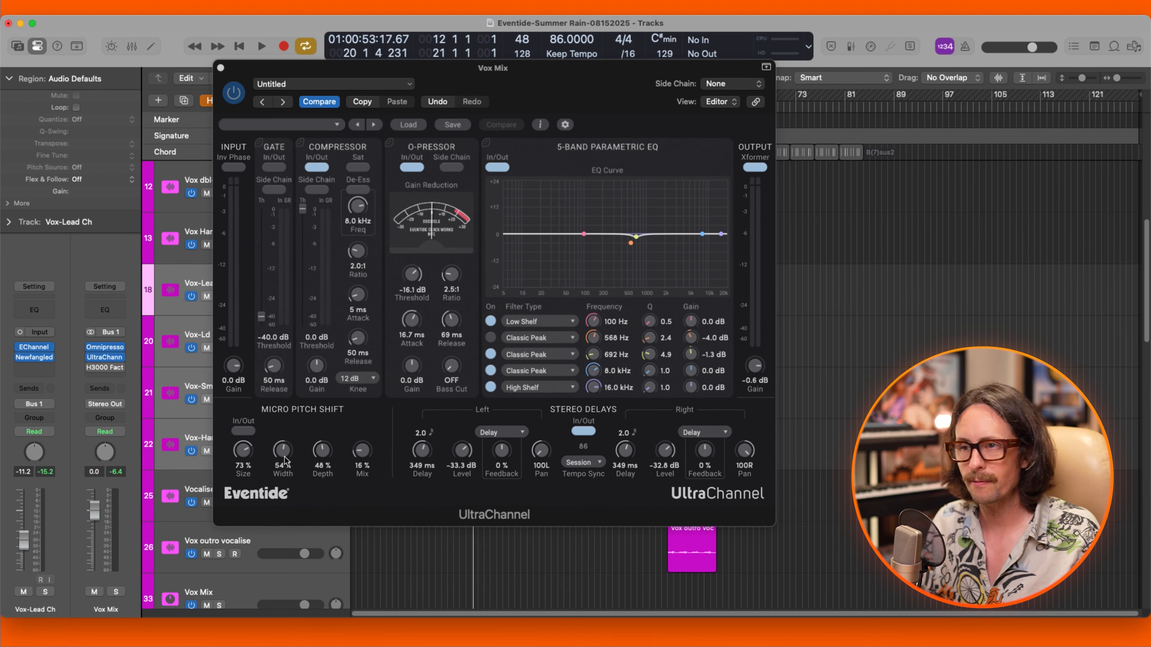
Enable the UltraChannel's Micro Pitch Shift, setting its width to 78% and its mix to 19% while the chorus plays.
left_click(244, 431)
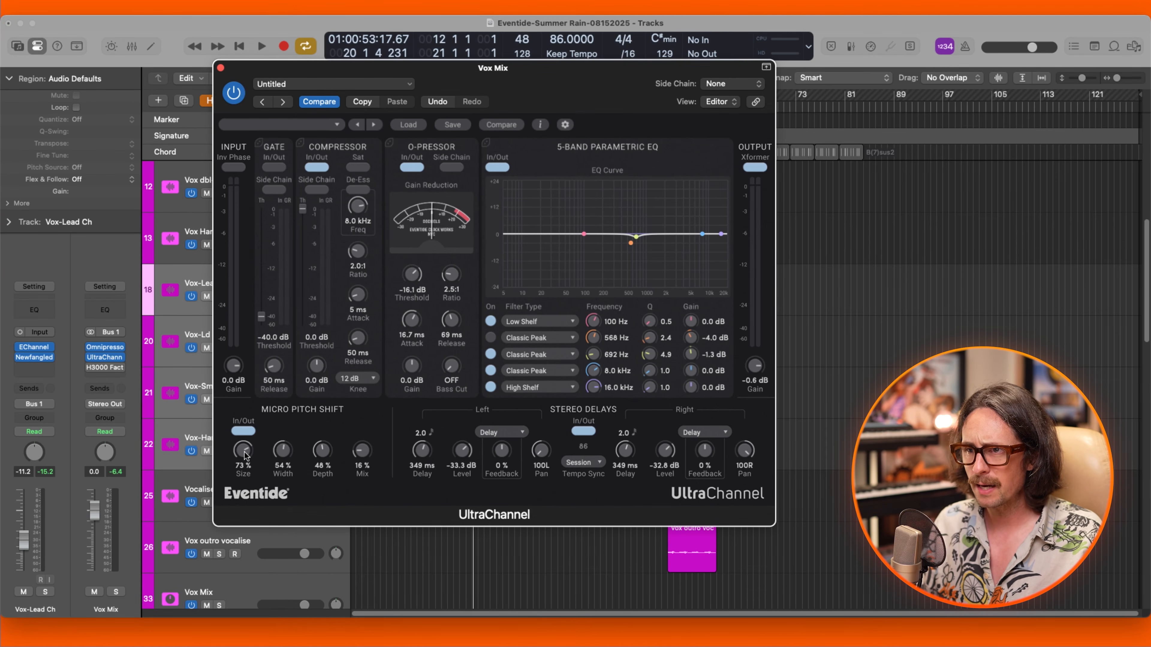
left_click_drag(282, 451, 298, 403)
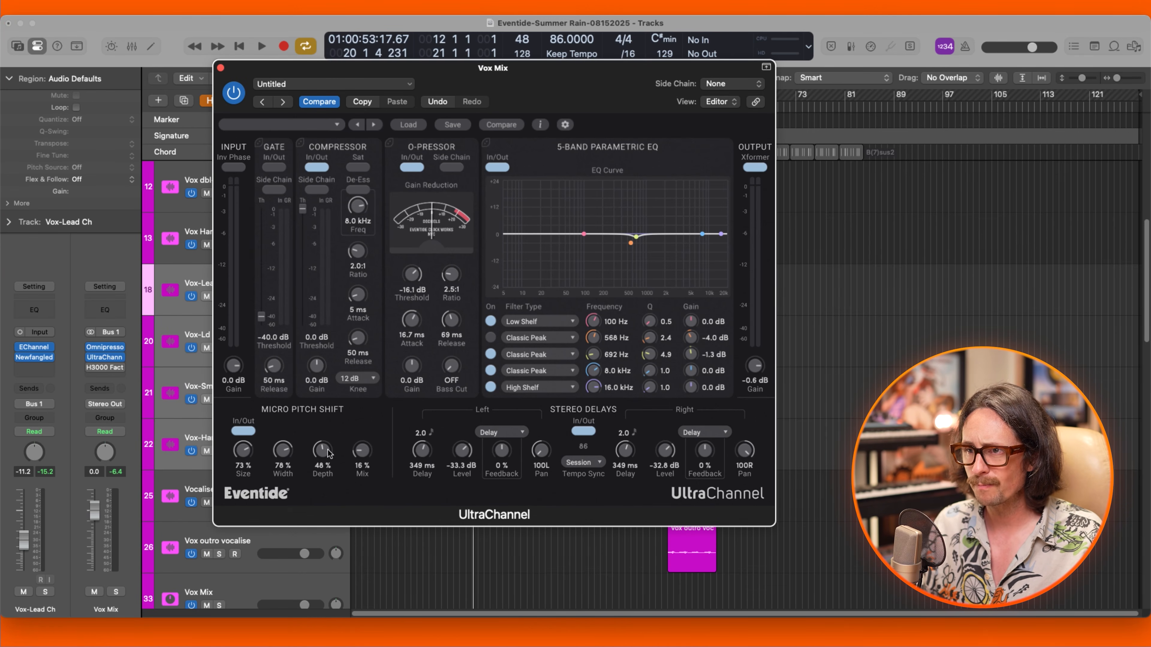
left_click(356, 528)
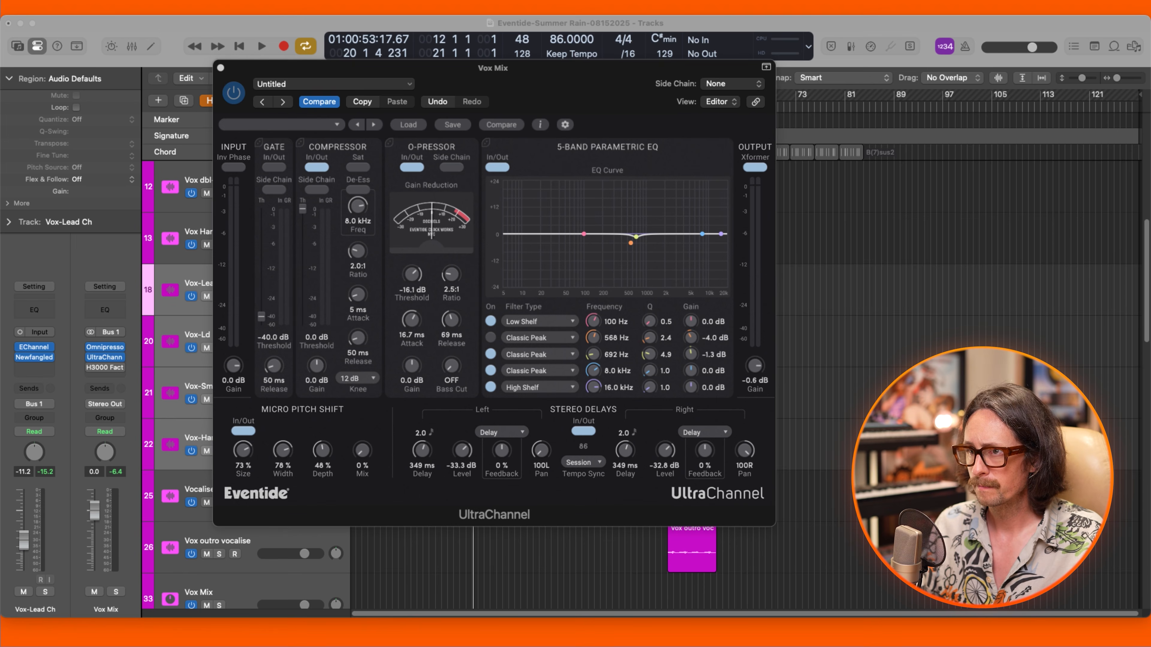
key("space")
left_click_drag(361, 450, 353, 418)
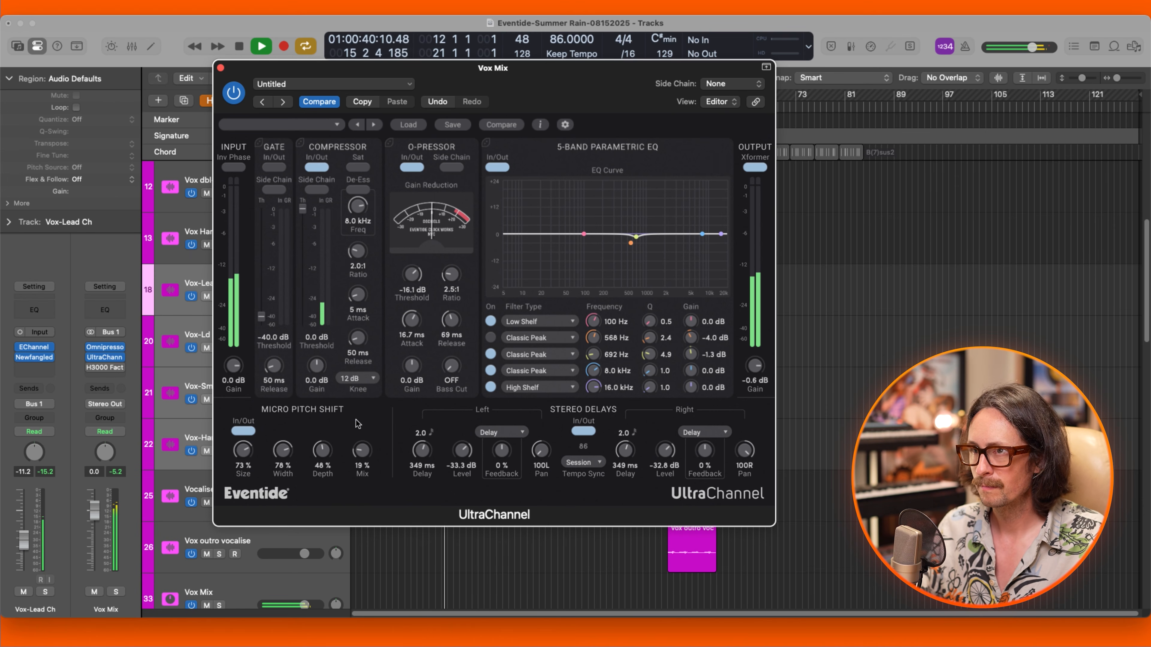
key("space")
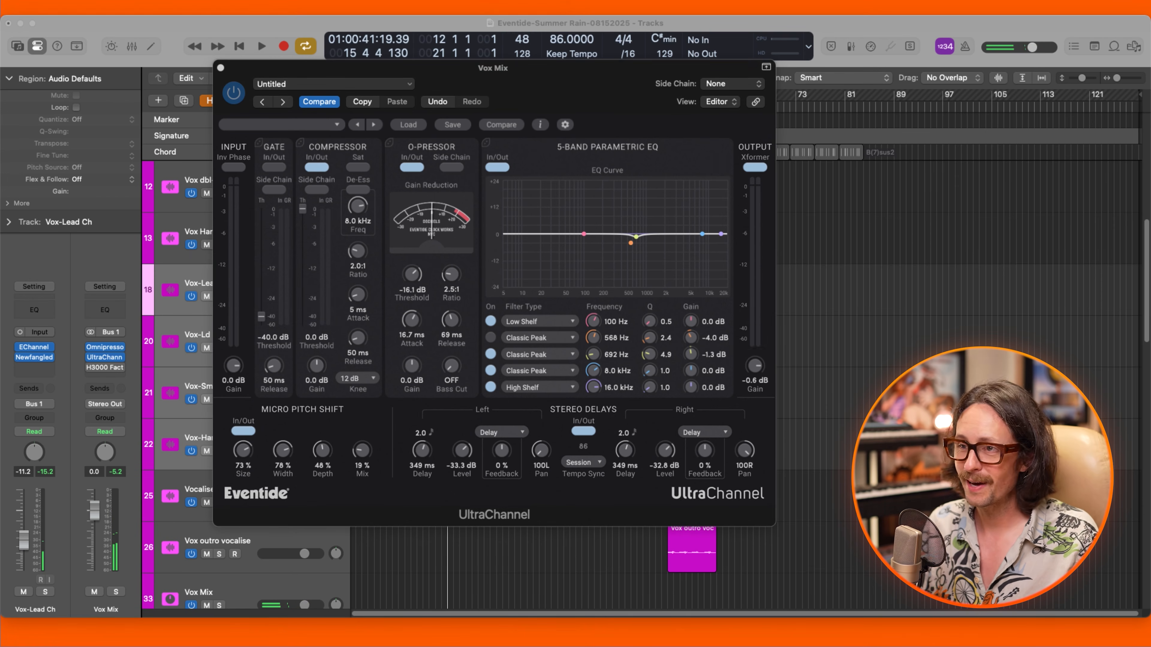
Boost the UltraChannel EQ's second band by 5.3 dB at 511 Hz and move the parametric EQ ahead of the O-Pressor.
left_click(522, 272)
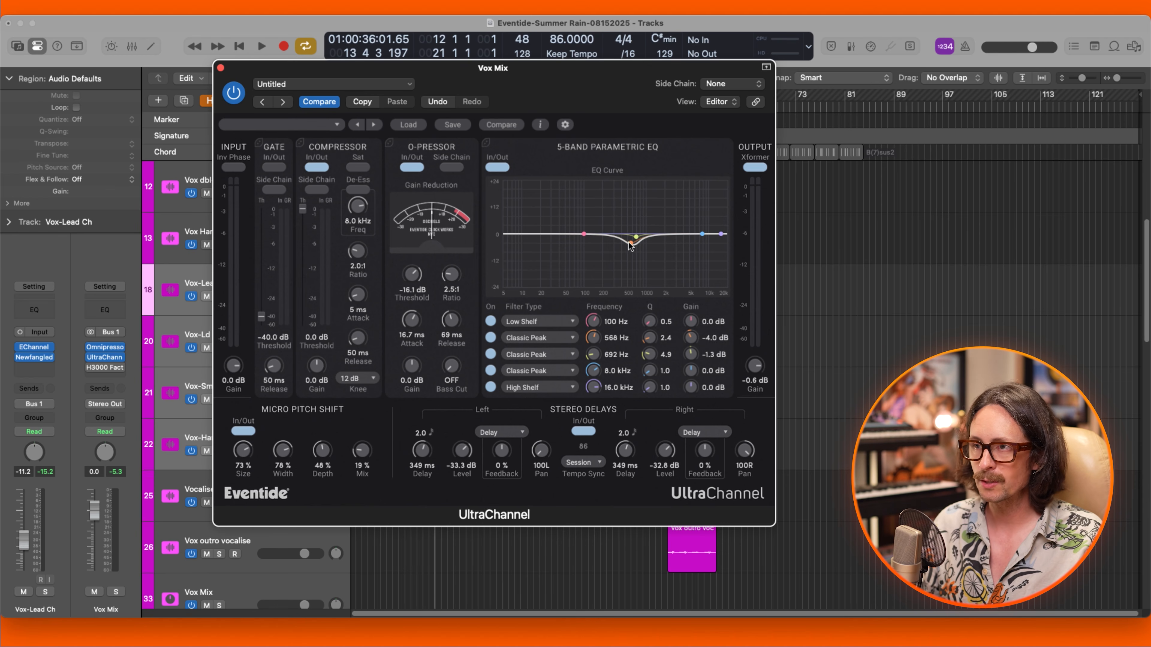
left_click_drag(631, 246, 627, 222)
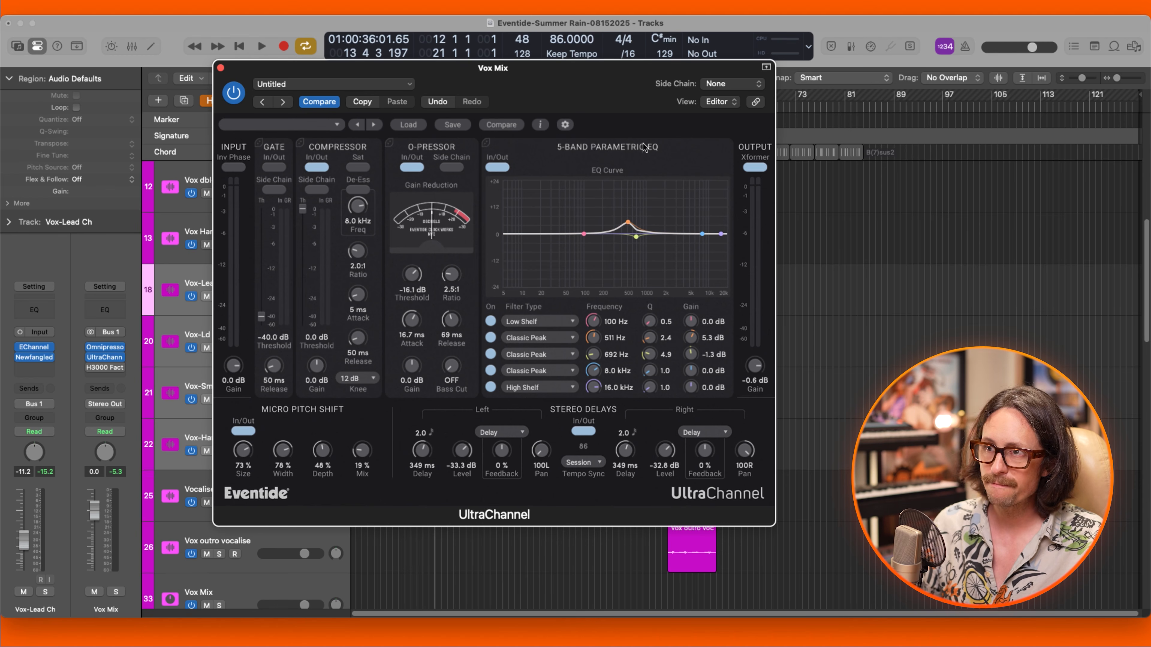
left_click_drag(511, 148, 431, 149)
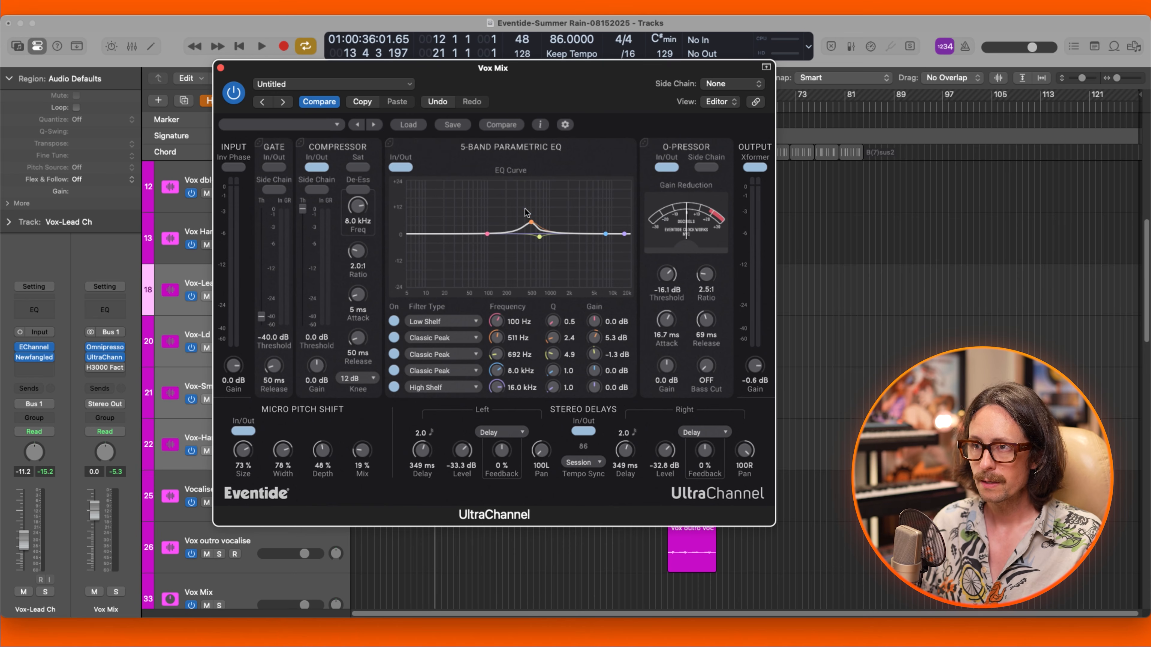
Try the EQ's second band at 498 Hz with 8.9 dB of boost, and set it to a 4.2 dB cut at 436 Hz.
mouse_move(534, 225)
left_mouse_down()
mouse_move(532, 193)
mouse_move(531, 214)
left_mouse_up()
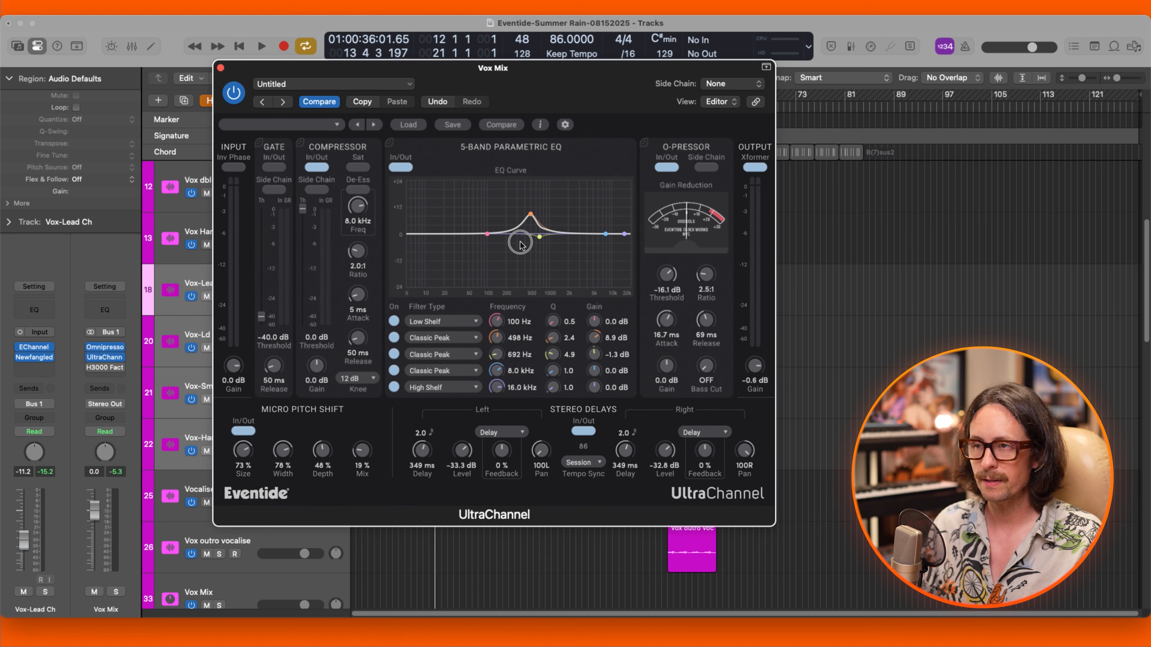
left_click_drag(531, 219, 527, 249)
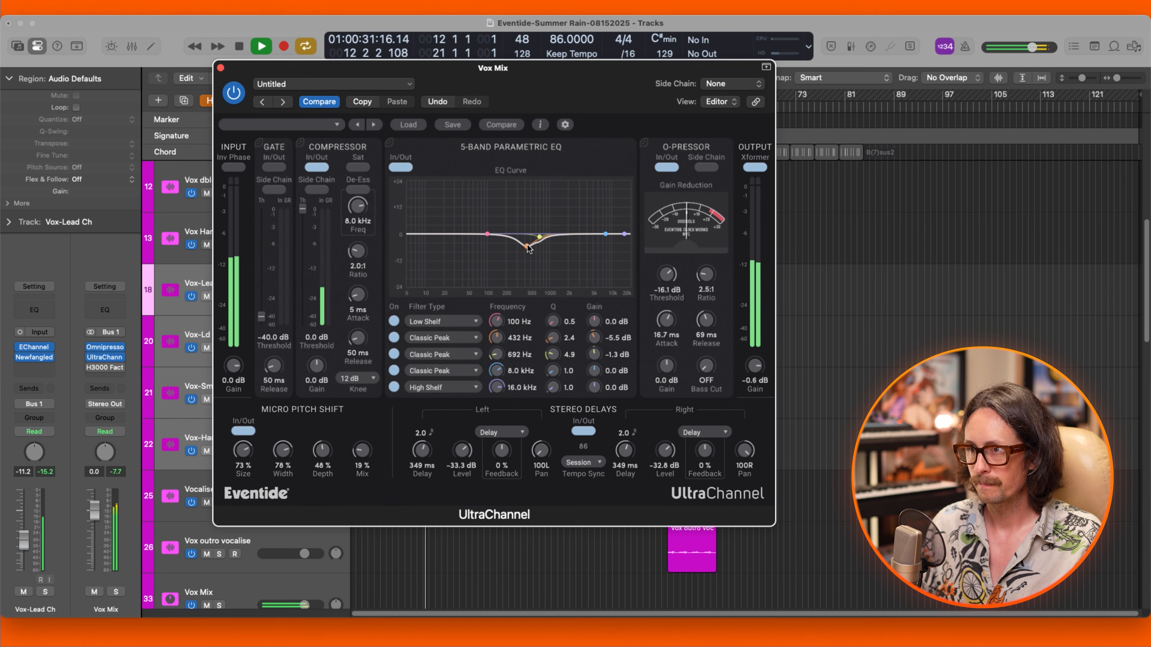
mouse_move(527, 246)
left_mouse_down()
mouse_move(531, 203)
mouse_move(532, 248)
left_mouse_up()
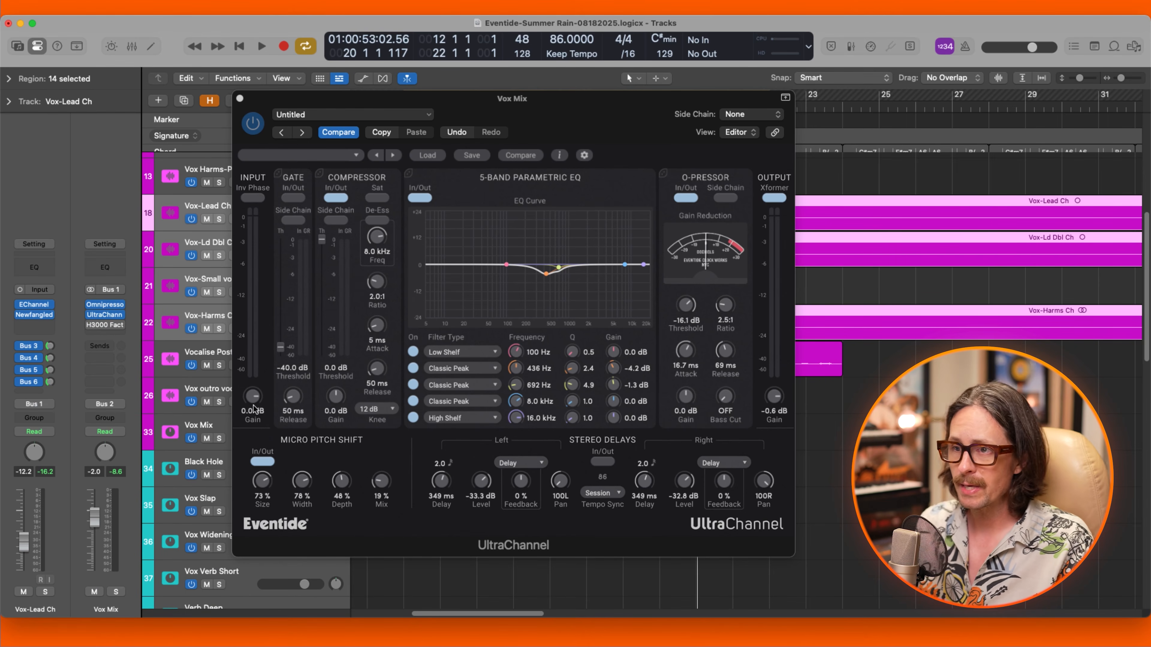
Switch off the UltraChannel's Micro Pitch Shift and open the H3000 Factory on the Vox Mix bus.
left_click(267, 461)
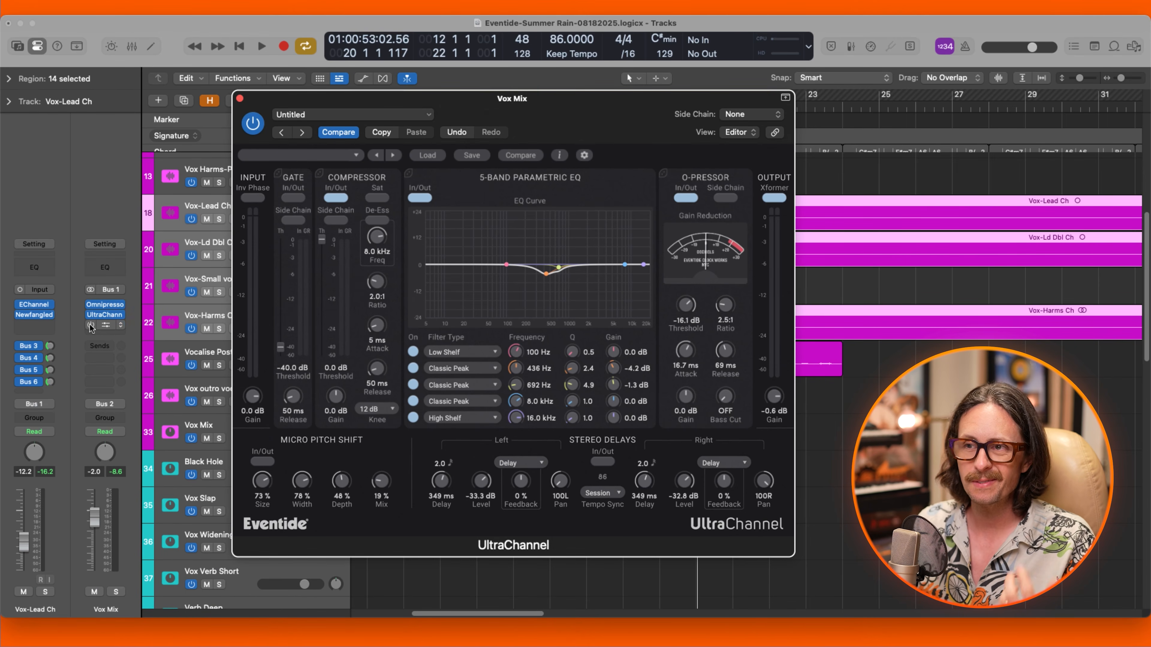
left_click(107, 325)
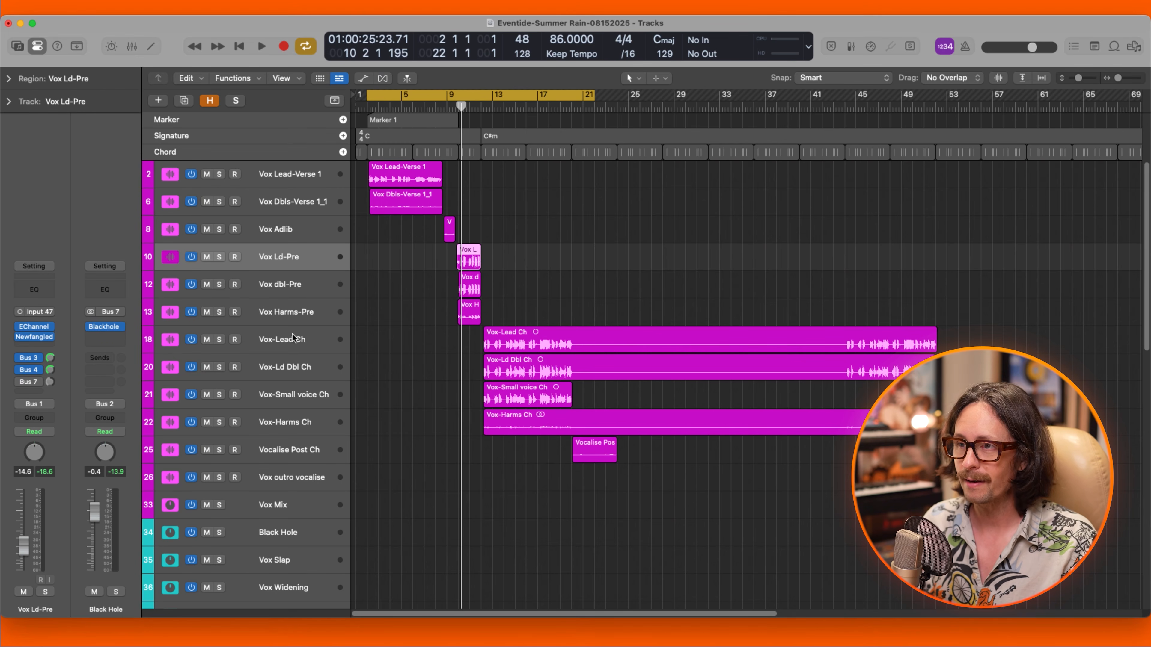
Inspect the channel strips of Vox Lead-Verse 1 and Vox Dbls-Verse 1_1, and open the mixer.
left_click(264, 180)
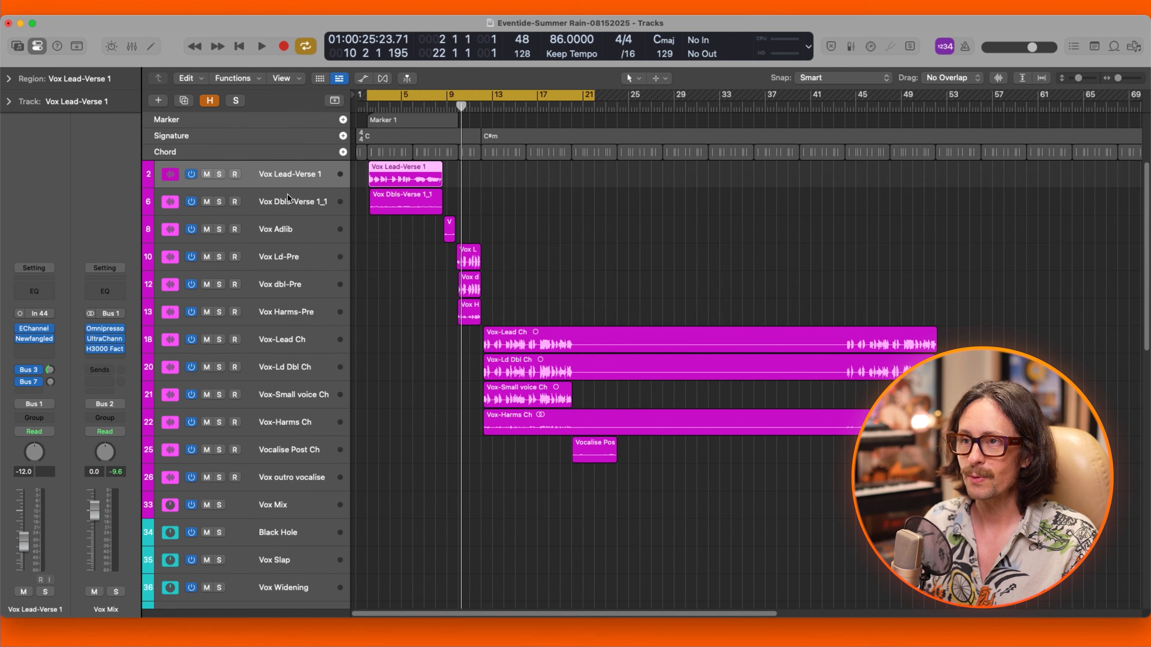
left_click(287, 194)
left_click(295, 178)
left_click(301, 199)
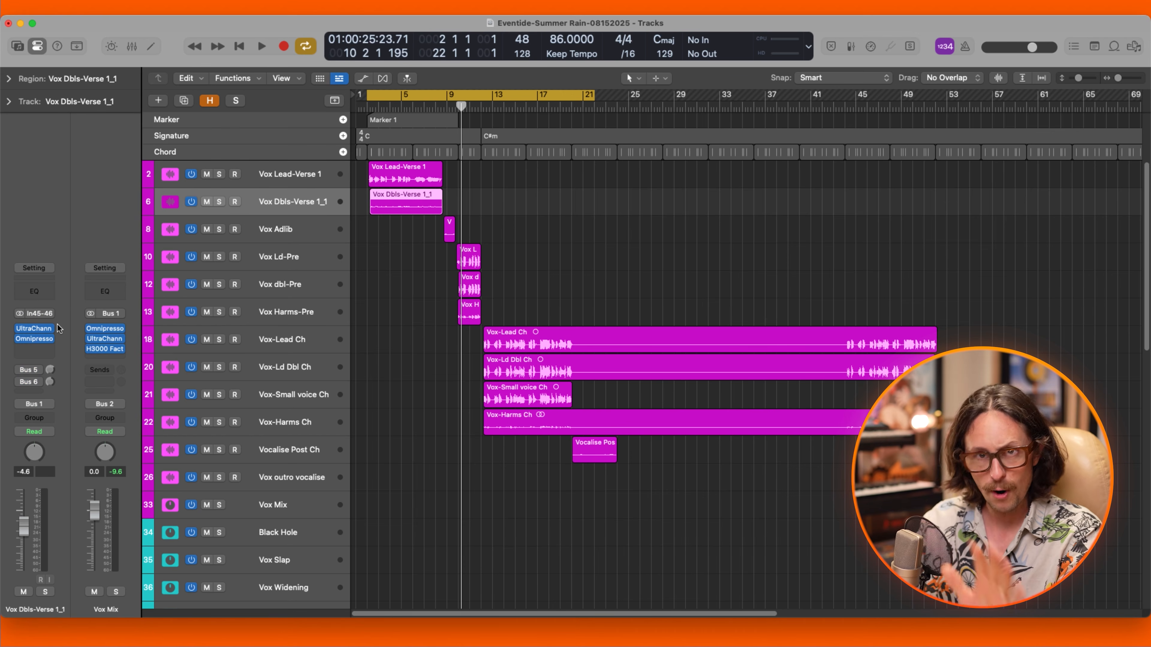
key("x")
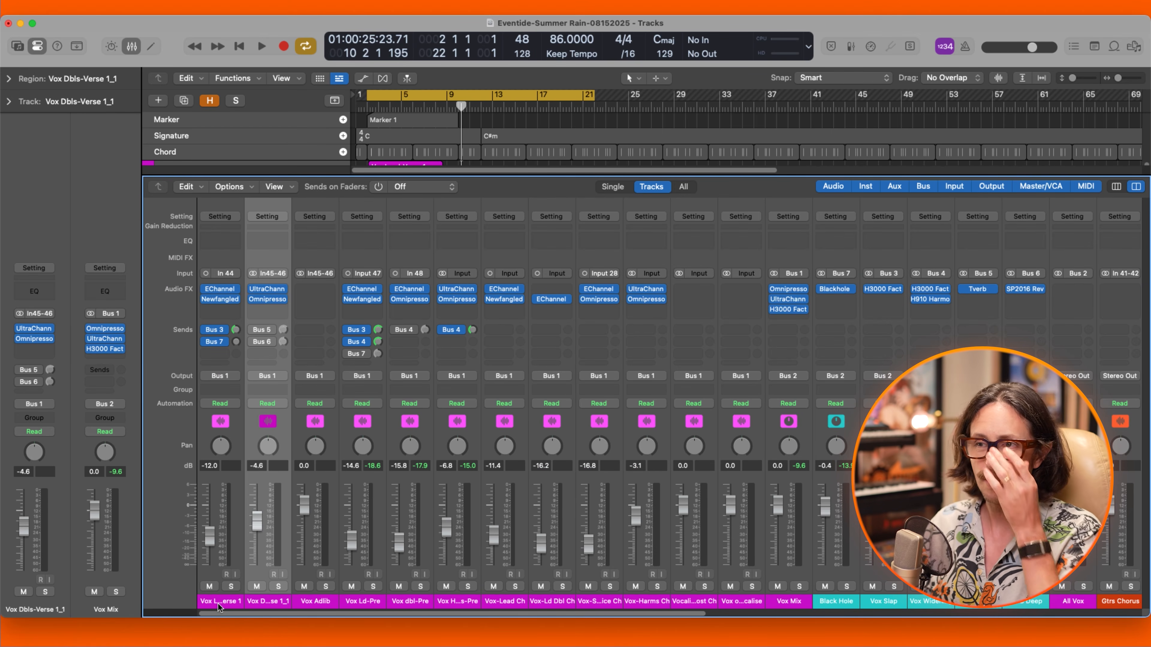
Review the vocal routing in the mixer from Vox Lead-Verse 1 through Vox Mix and the effect returns Black Hole to Verb Deep into All Vox.
left_click(227, 590)
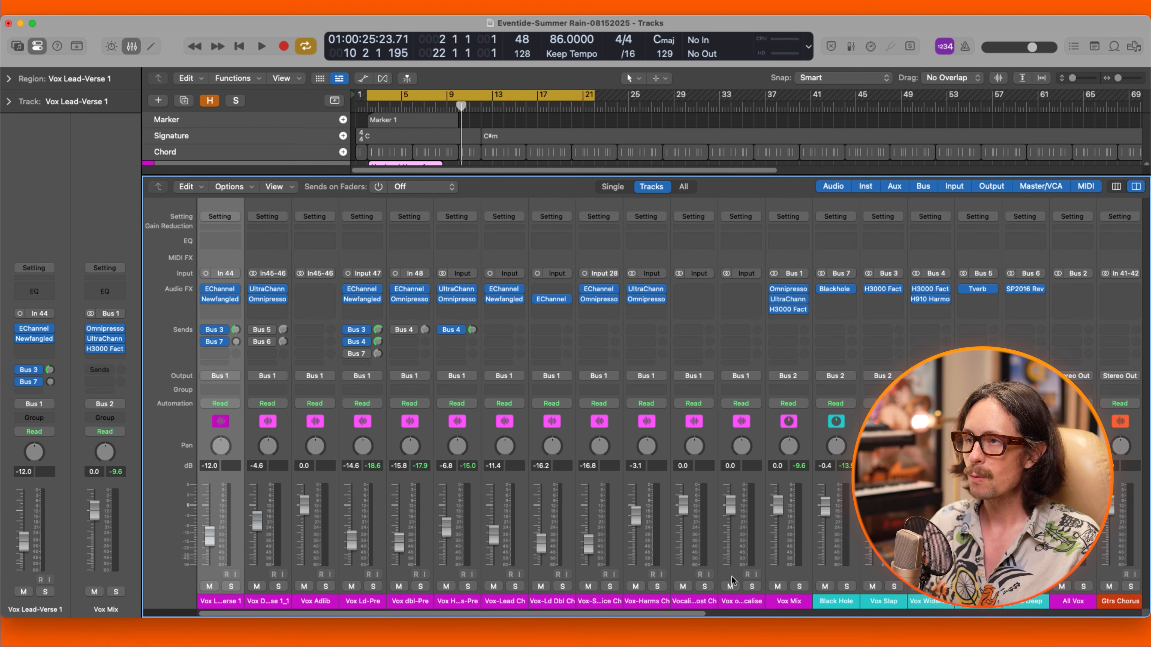
left_click(798, 602)
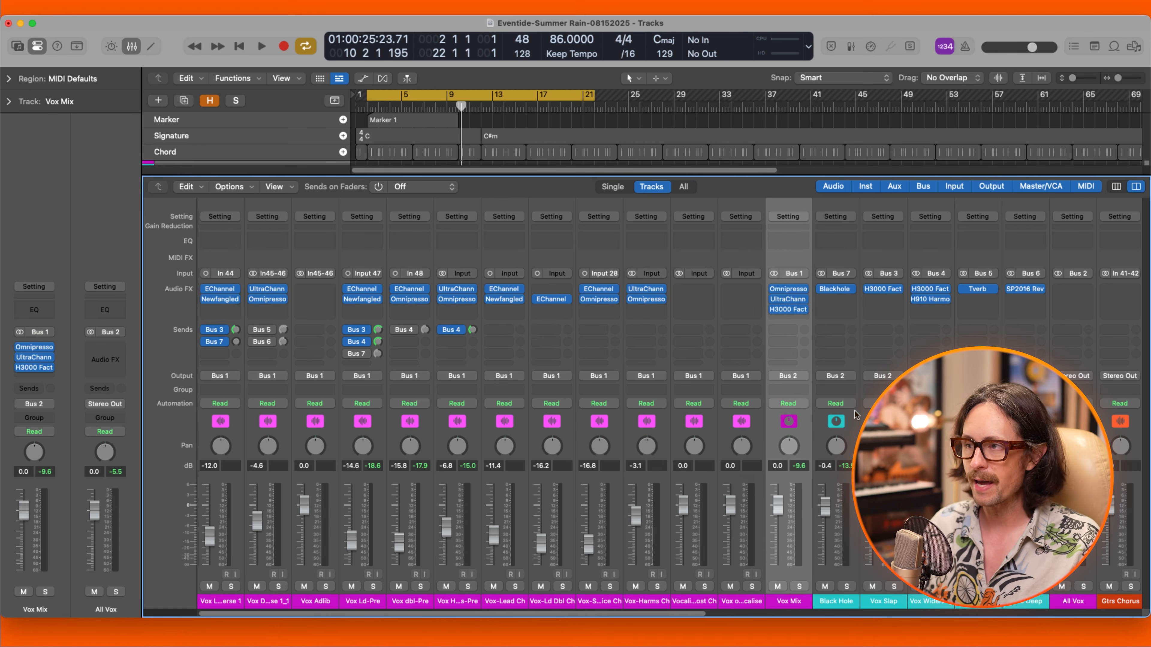
scroll(854, 409, "right", 5)
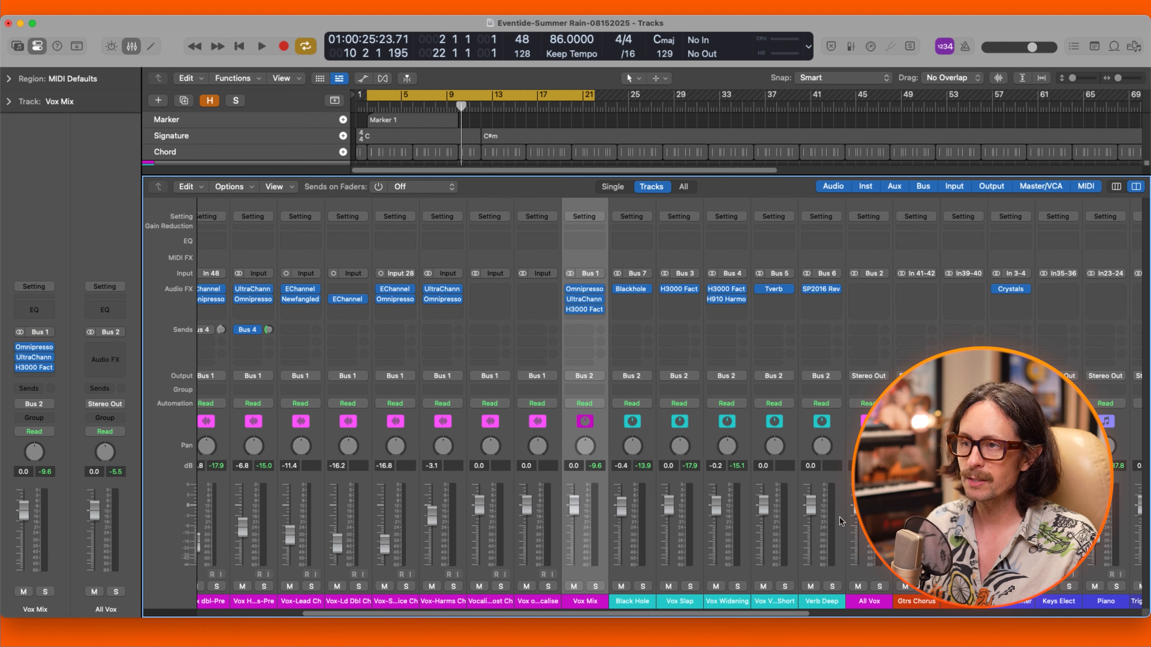
left_click(628, 603)
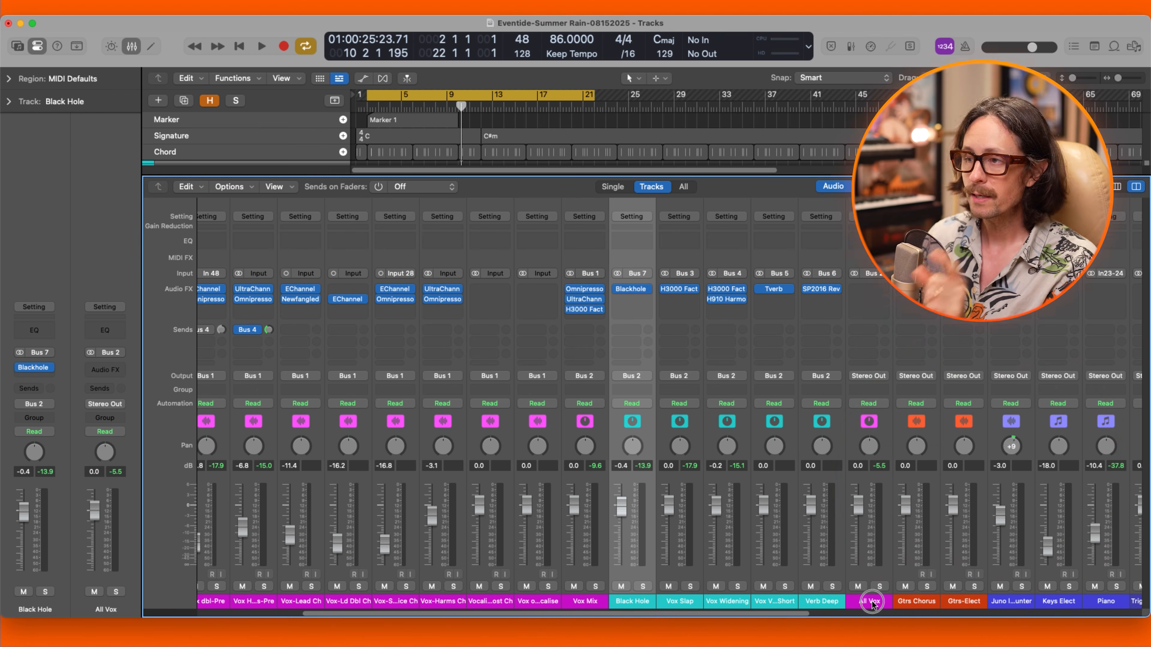
left_click(871, 602)
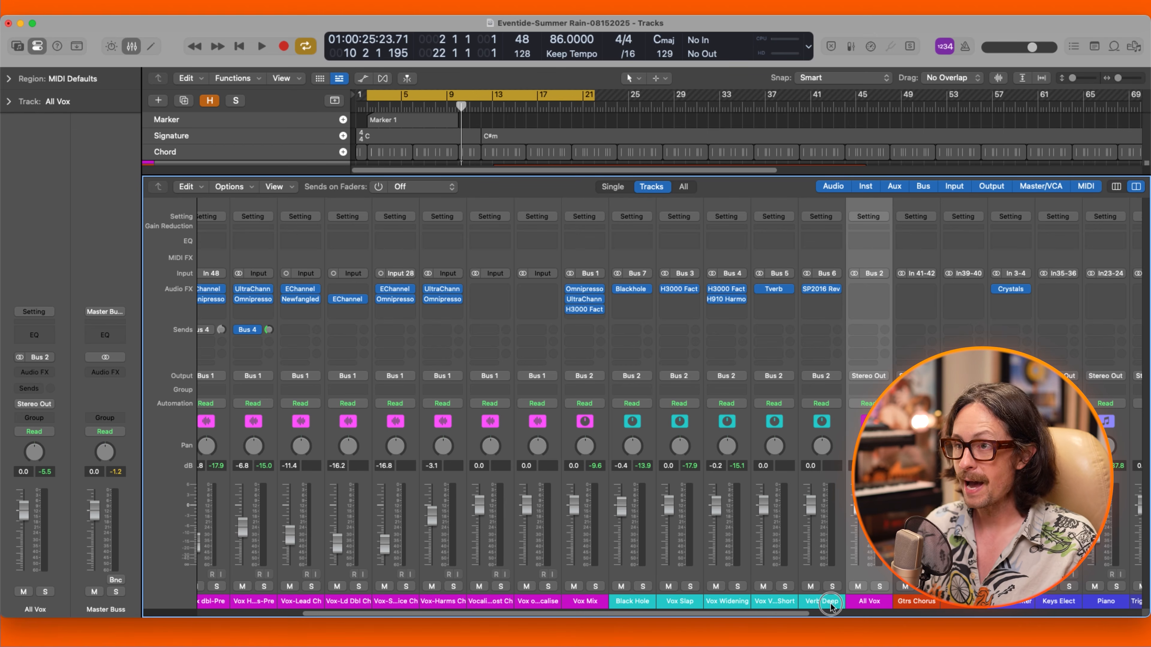
left_click(821, 601)
left_click(632, 602)
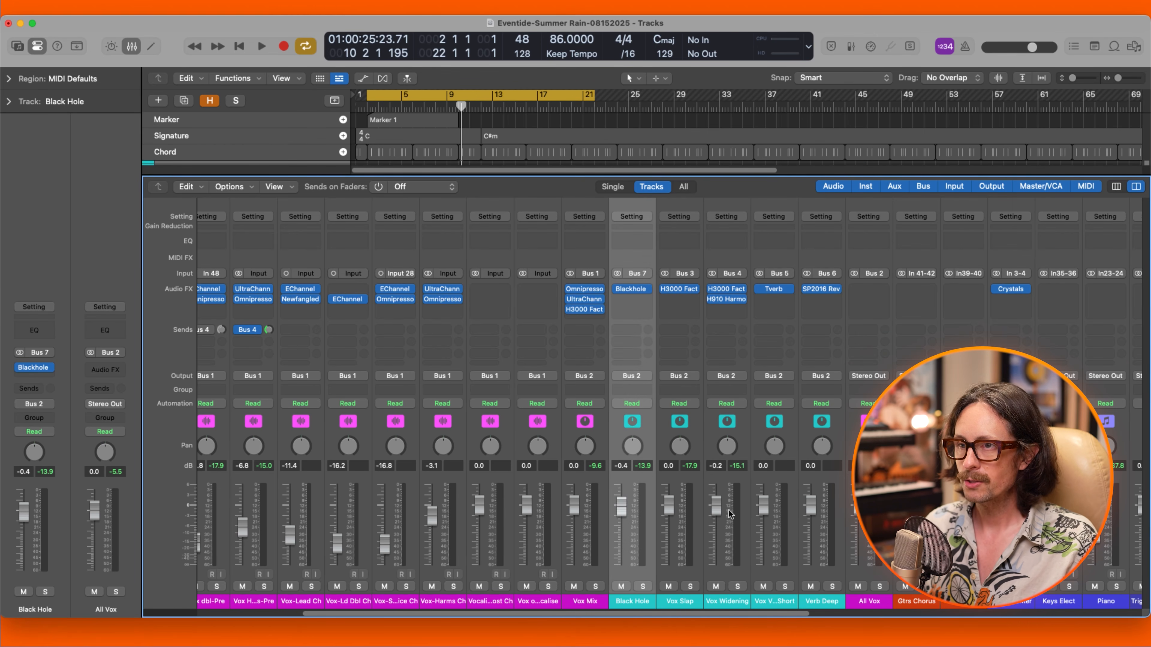
Check the Vox Adlib strip, select the Vox Mix bus, and open its Omnipressor.
scroll(647, 440, "left", 5)
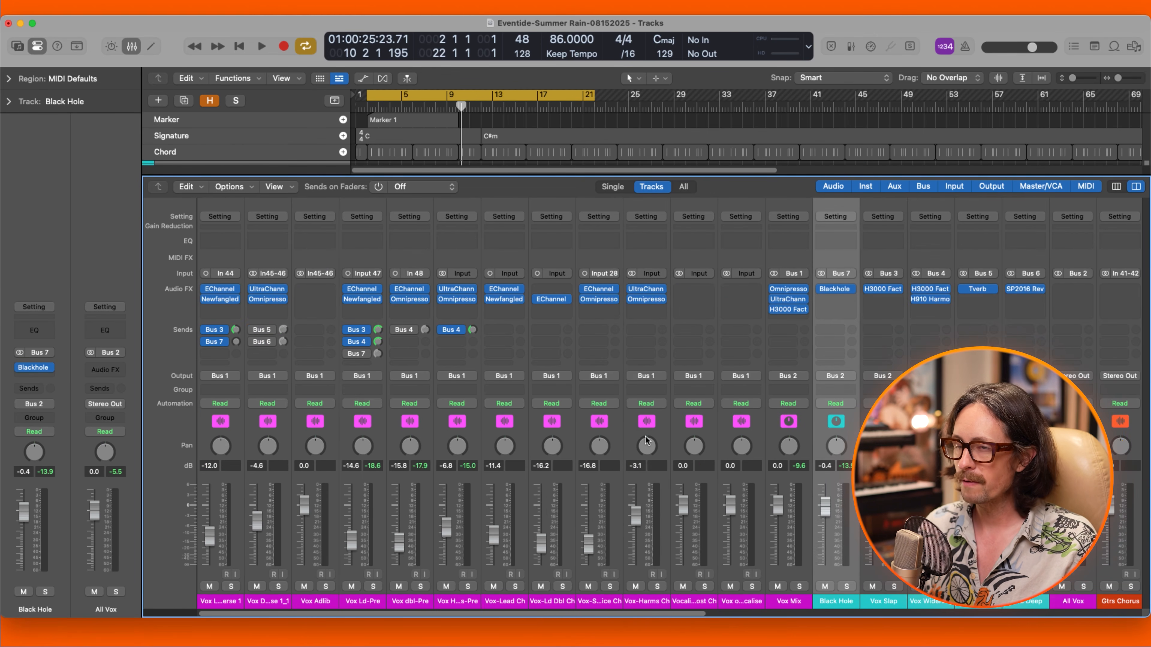
left_click(304, 602)
scroll(669, 408, "right", 5)
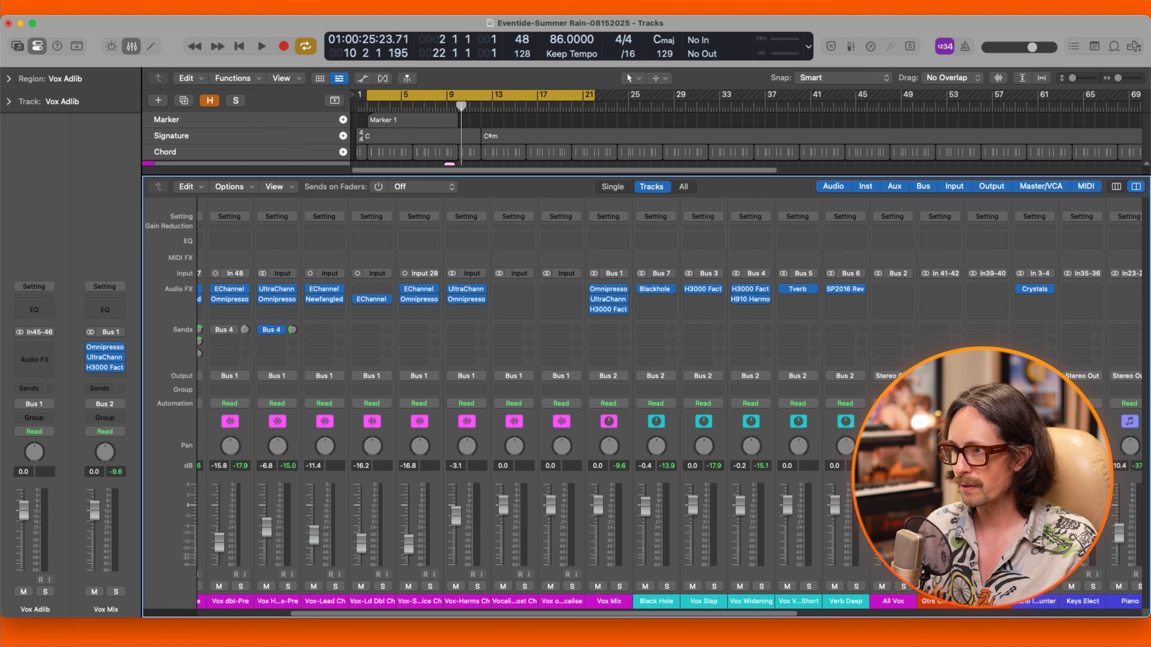
left_click(610, 603)
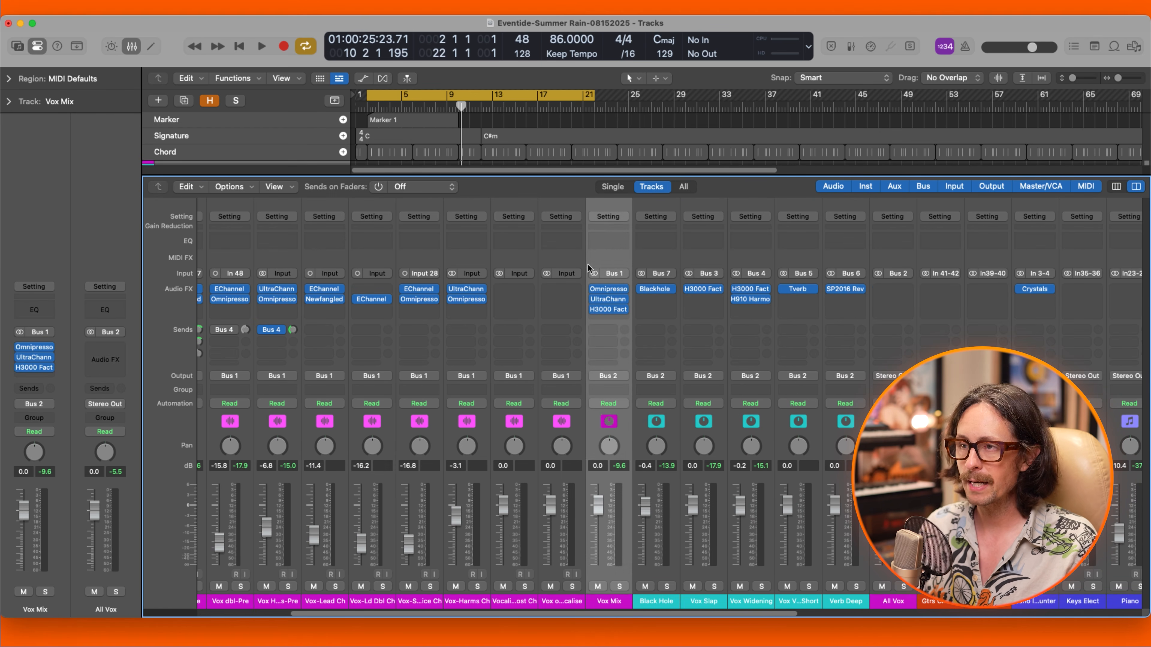
left_click(608, 289)
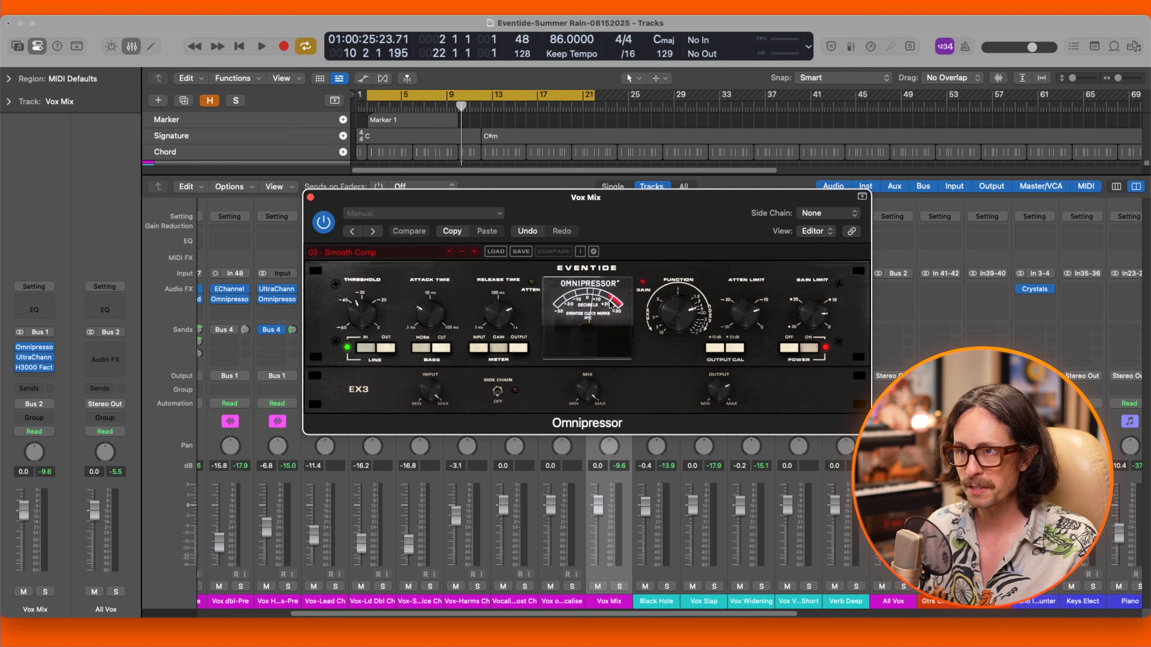
Close the Vox Mix bus's Omnipressor and review the settings of its UltraChannel and H3000 Factory plug-ins.
left_click(310, 199)
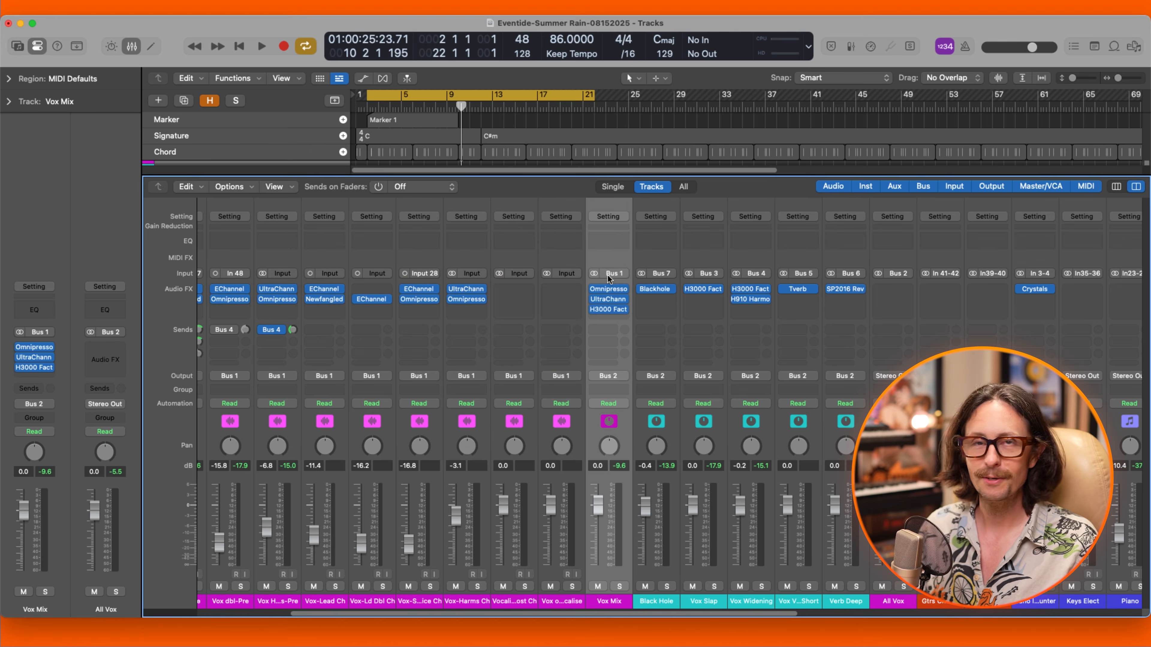
left_click(610, 299)
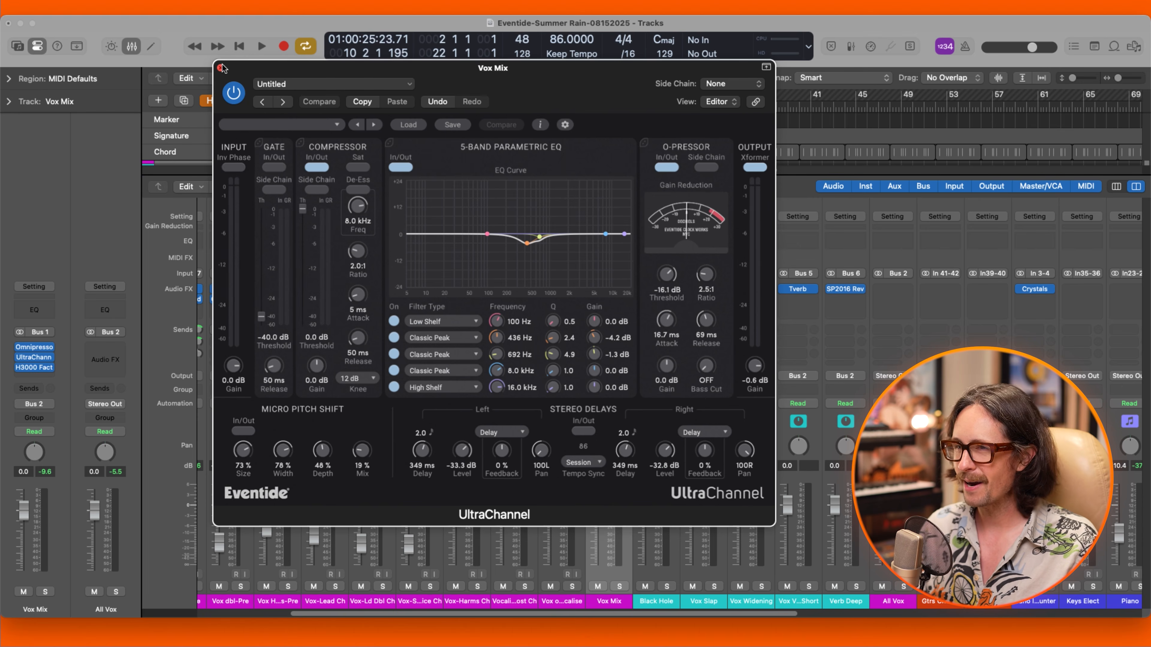
left_click(222, 68)
left_click(608, 299)
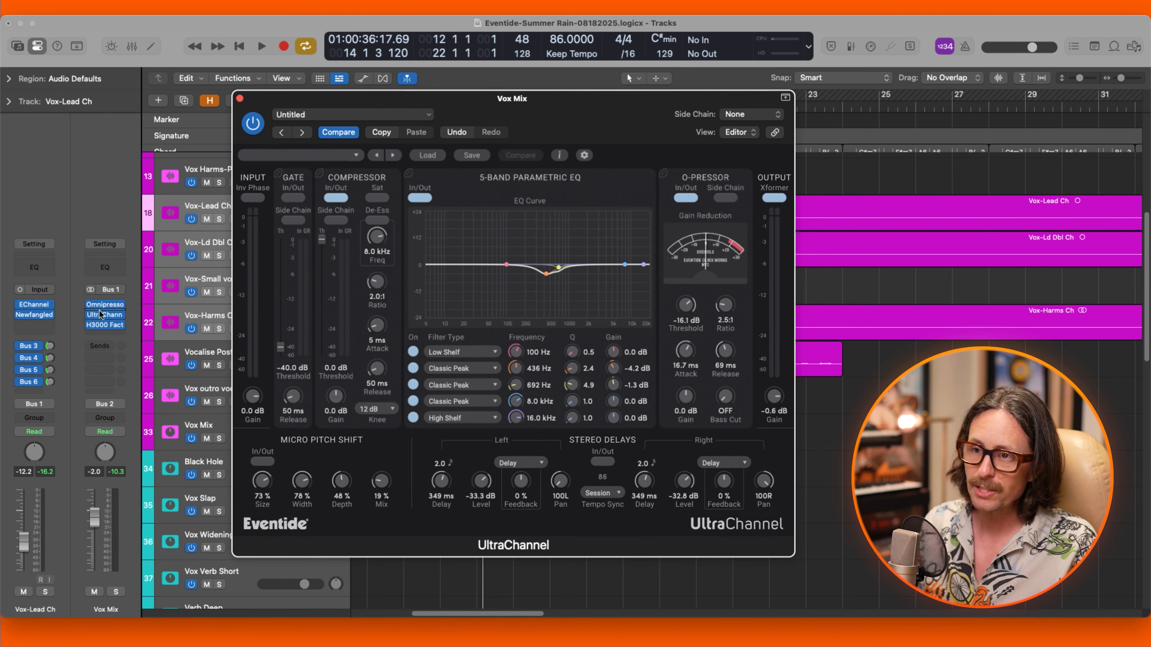
left_click(106, 326)
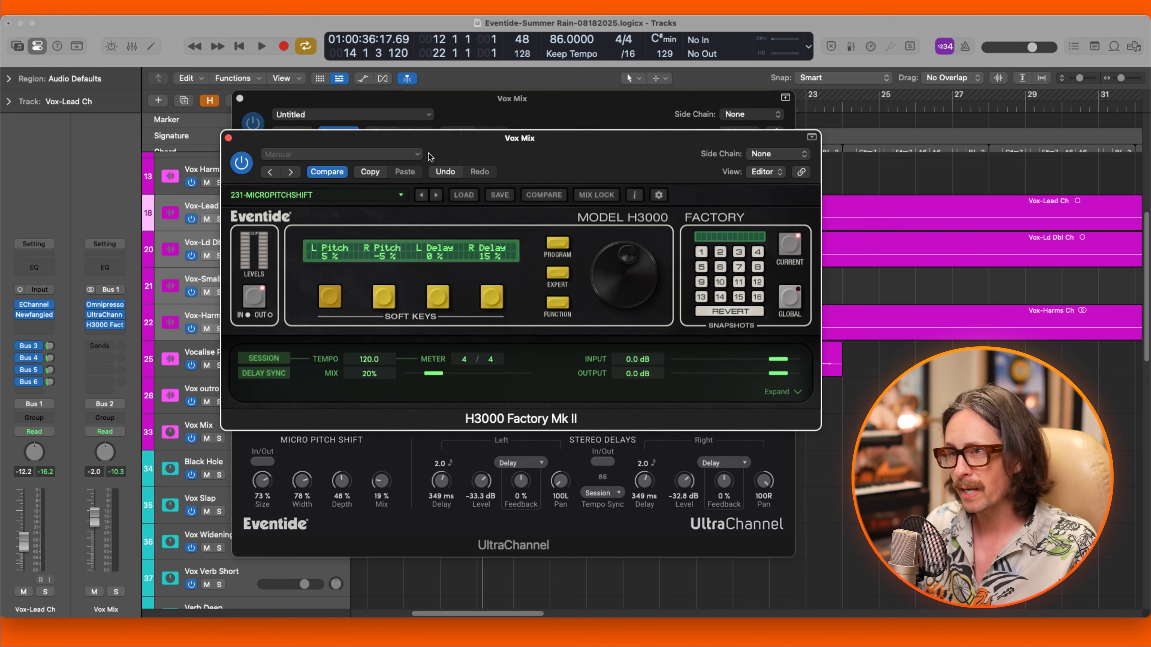
left_click(240, 99)
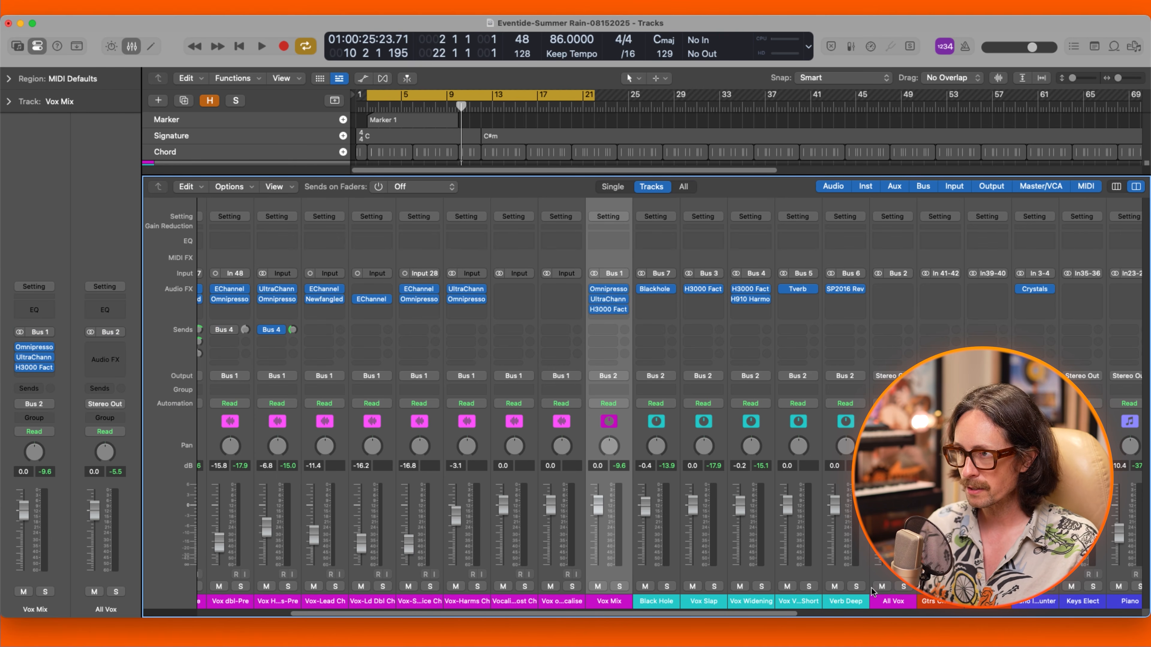
Check the All Vox and Black Hole channel strips, close the mixer and return to the vocal tracks.
left_click(897, 604)
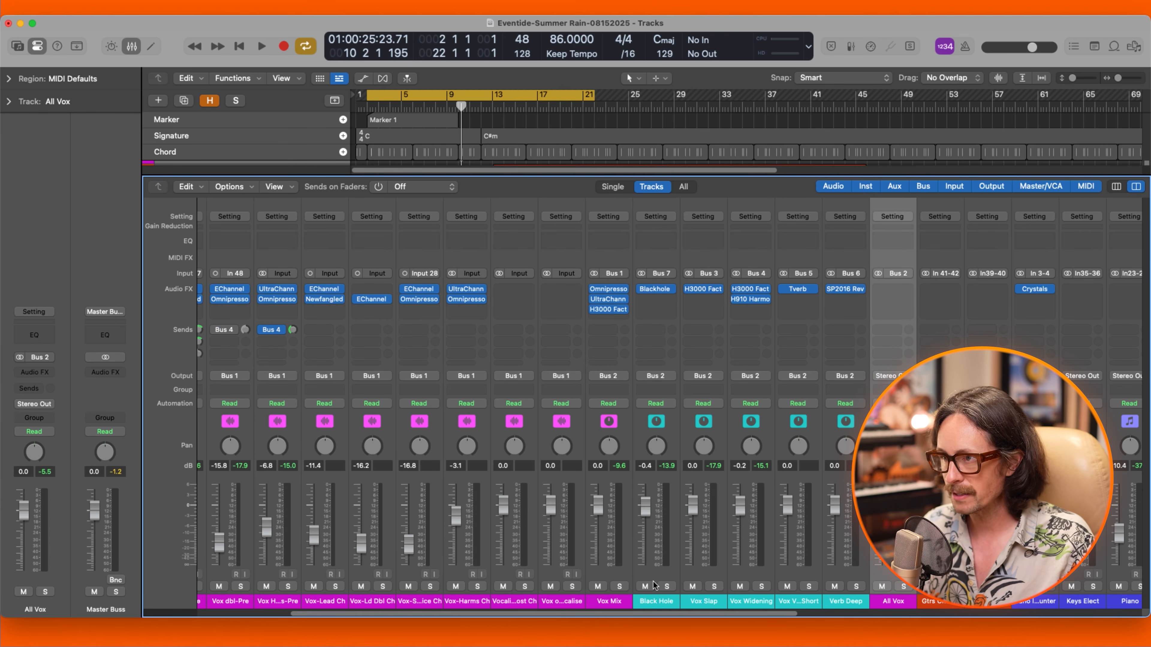
left_click(658, 600)
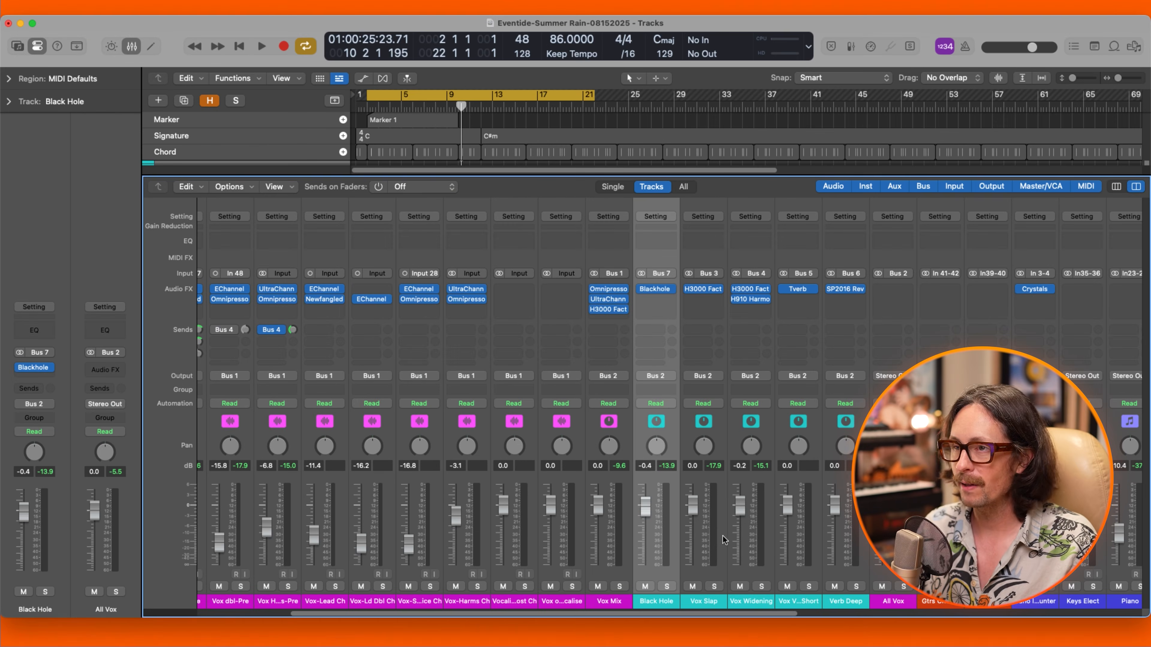
key("x")
scroll(285, 317, "up", 10)
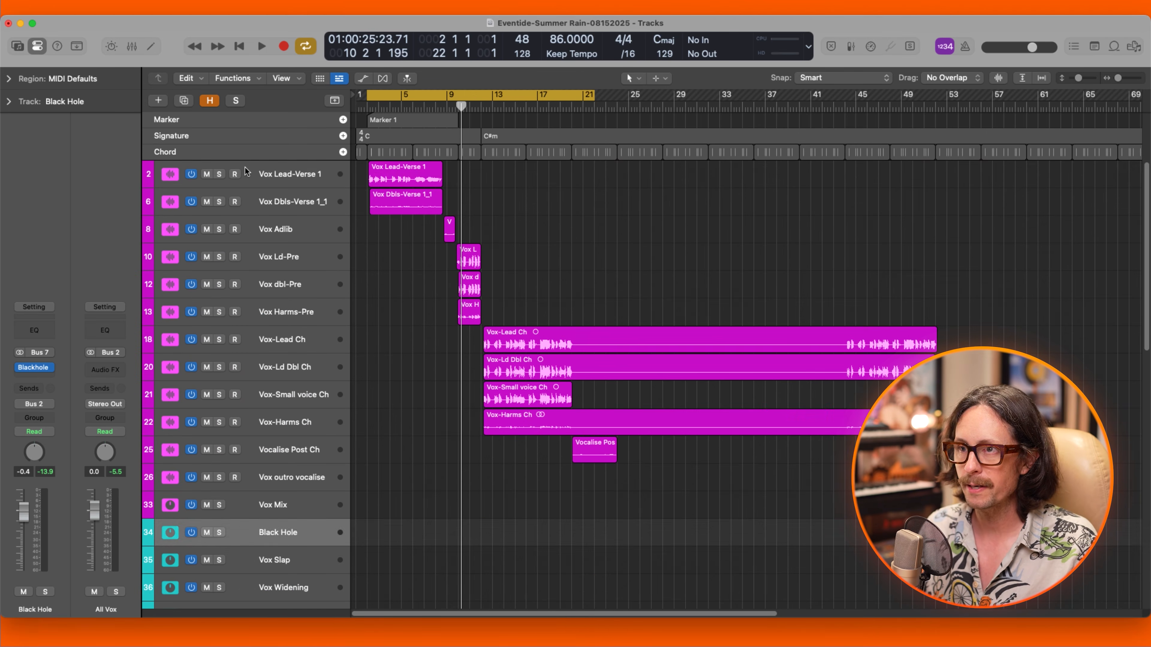
Check the strips of Vox Lead-Verse 1 and Vox Dbls-Verse 1_1, clear the region selection and play verse 1.
left_click(285, 184)
left_click(294, 210)
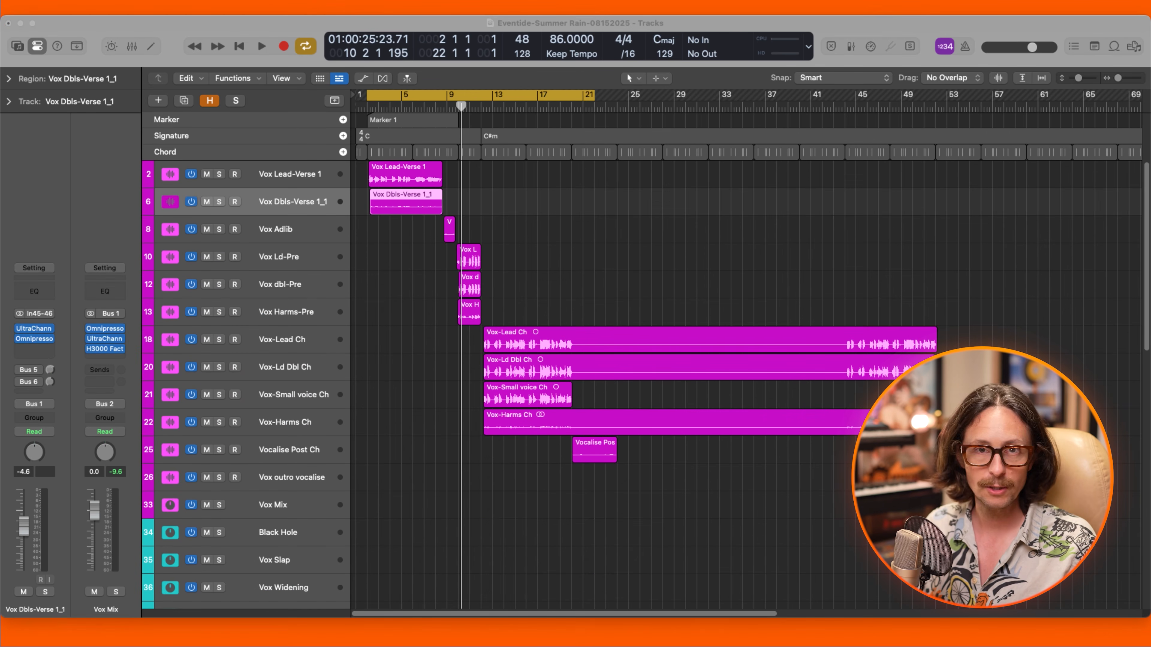
left_click(927, 288)
key("space")
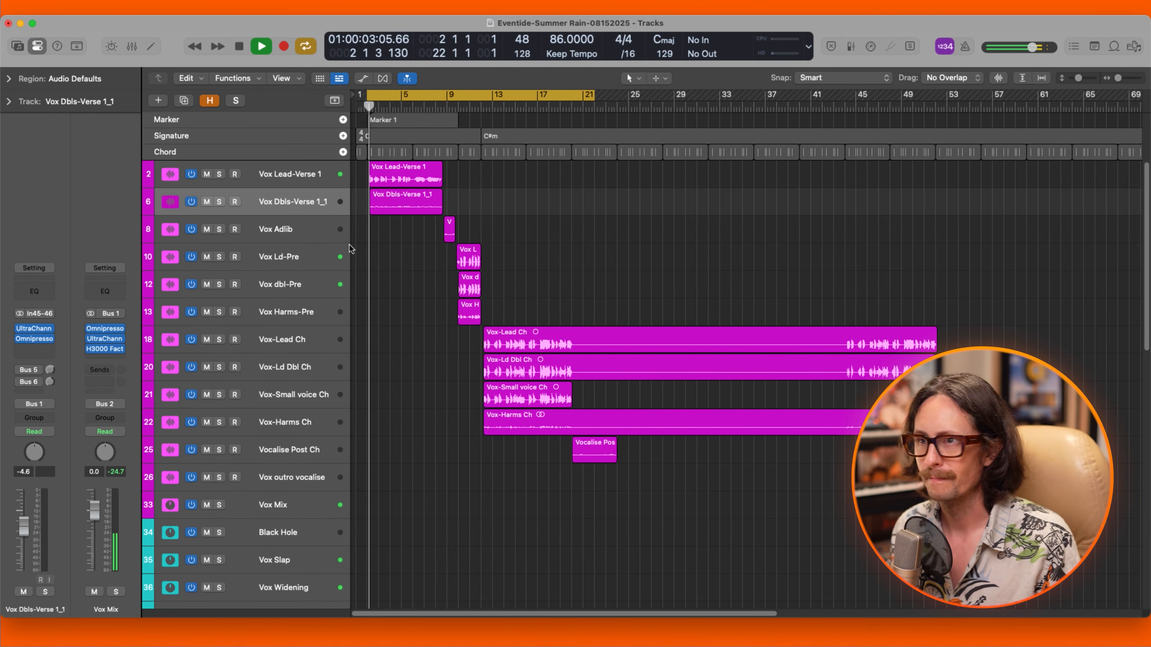
Compare the two verse vocal strips during playback and switch on the Bus 5 and Bus 6 sends of Vox Dbls-Verse 1_1.
left_click(286, 174)
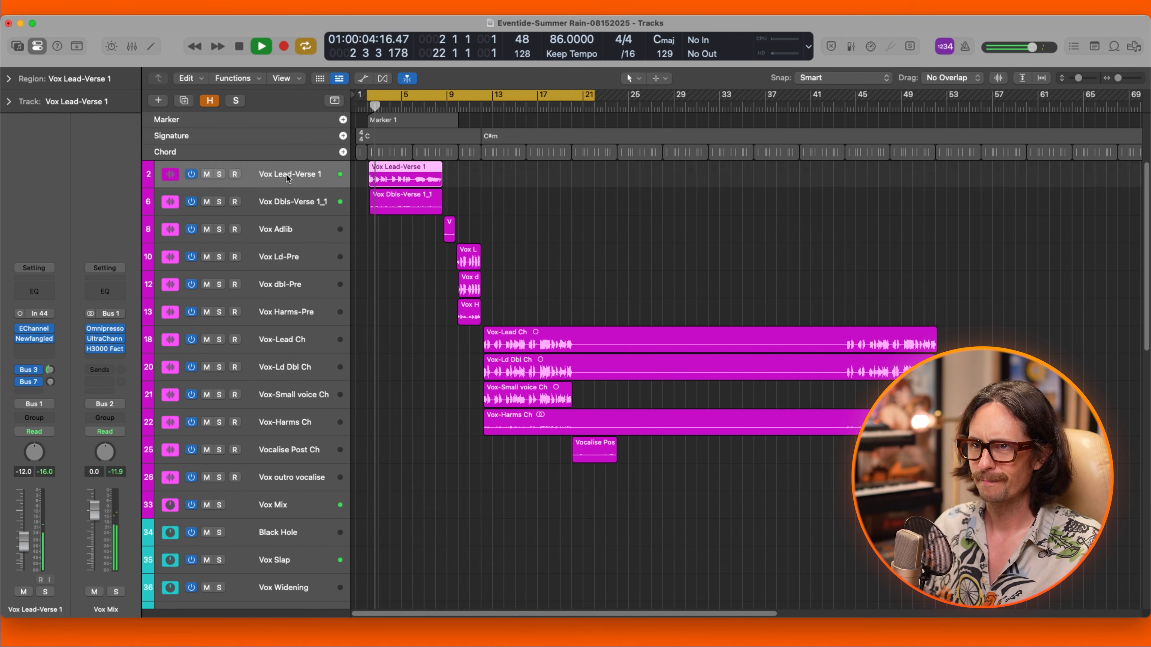
left_click(291, 195)
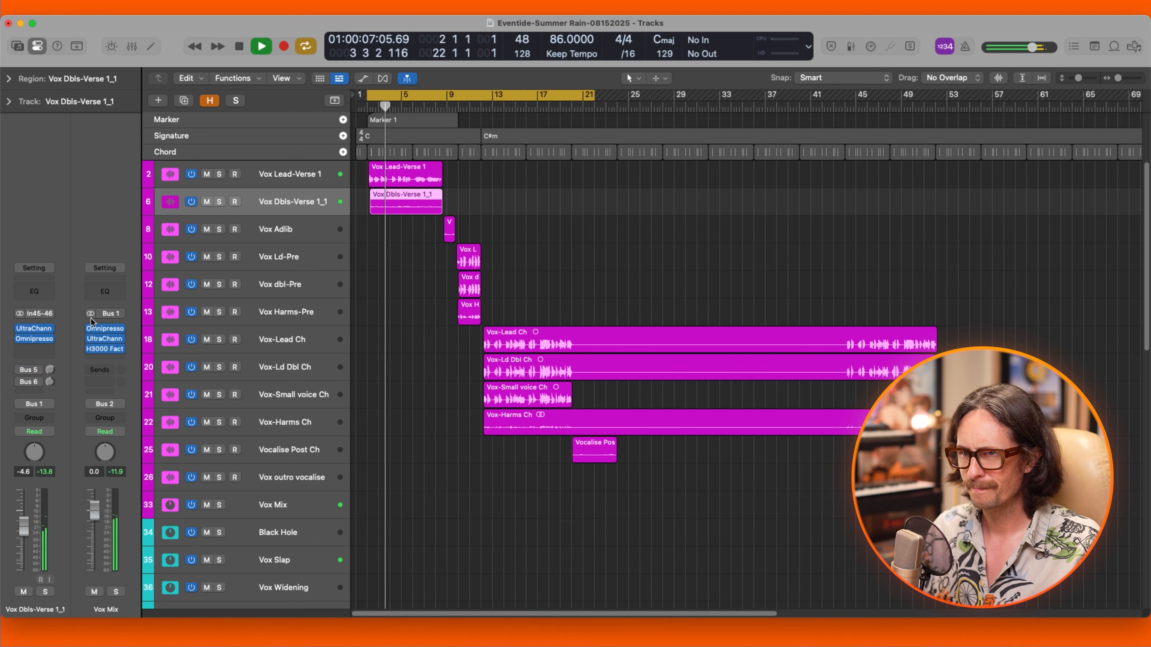
left_click(20, 371)
left_click(20, 382)
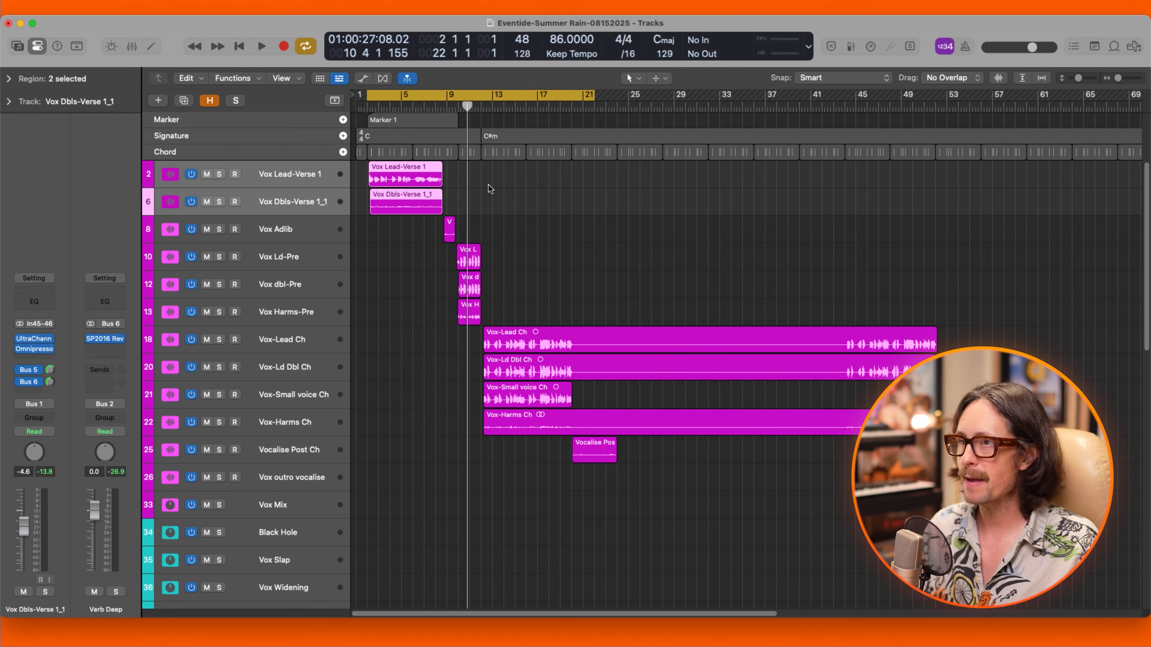
Select both verse vocal tracks and bypass their sends to Bus 3, Bus 7, Bus 5 and Bus 6 in the mixer.
left_click_drag(489, 177, 351, 224)
left_click(268, 244)
left_click(246, 359, "shift")
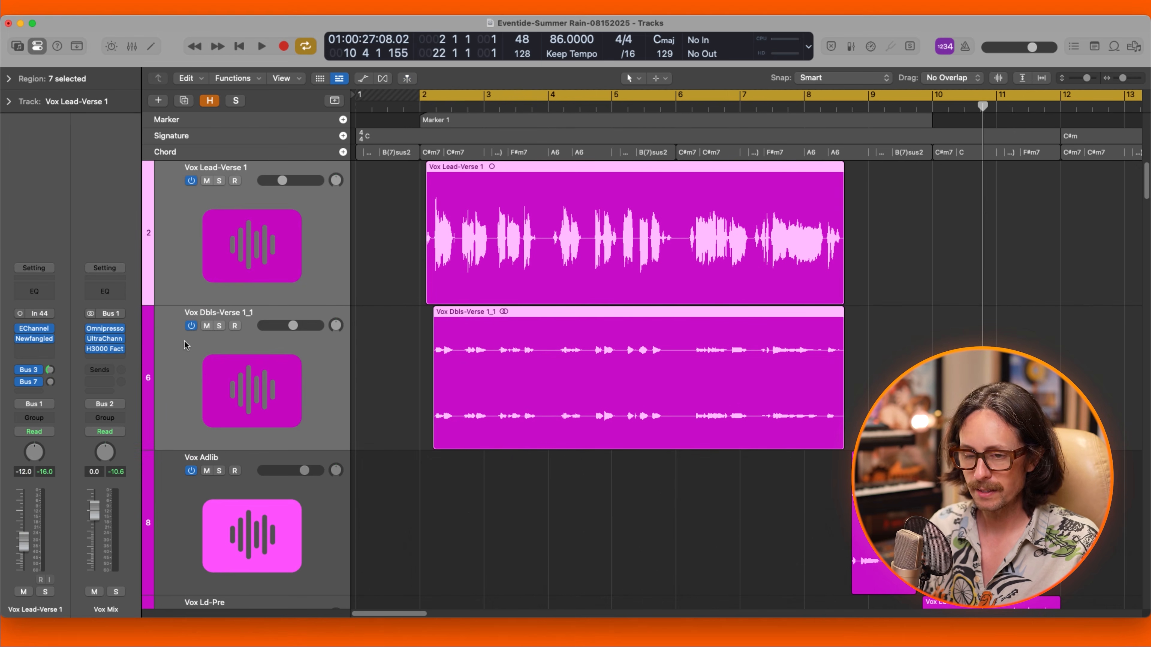
key("x")
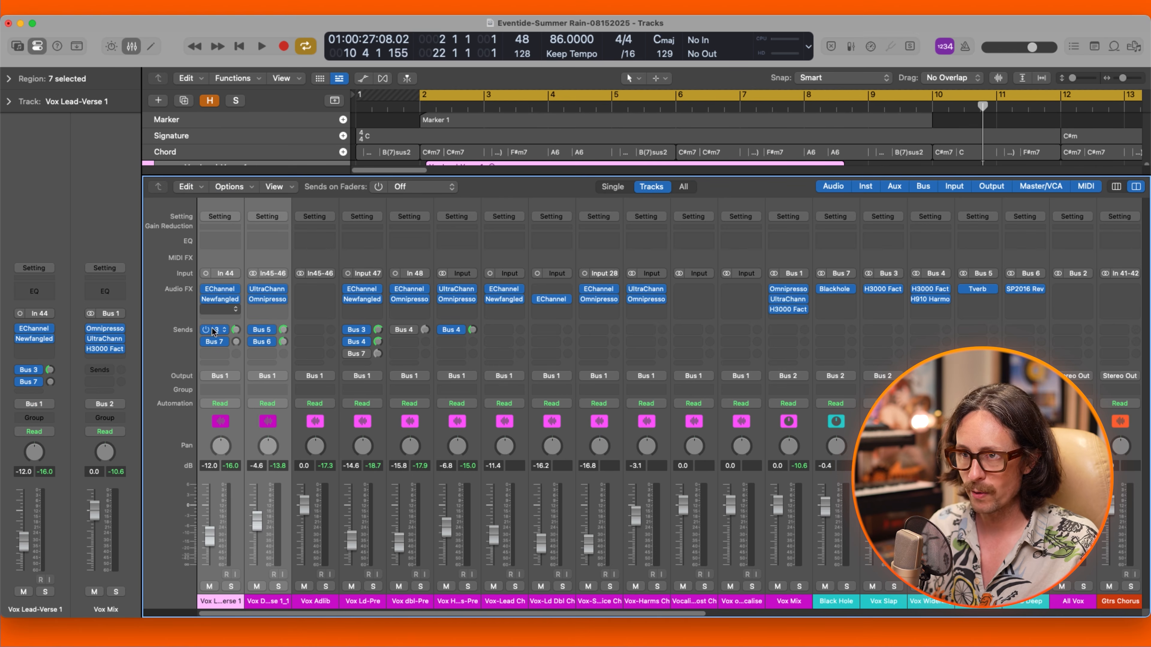
left_click_drag(204, 331, 205, 342)
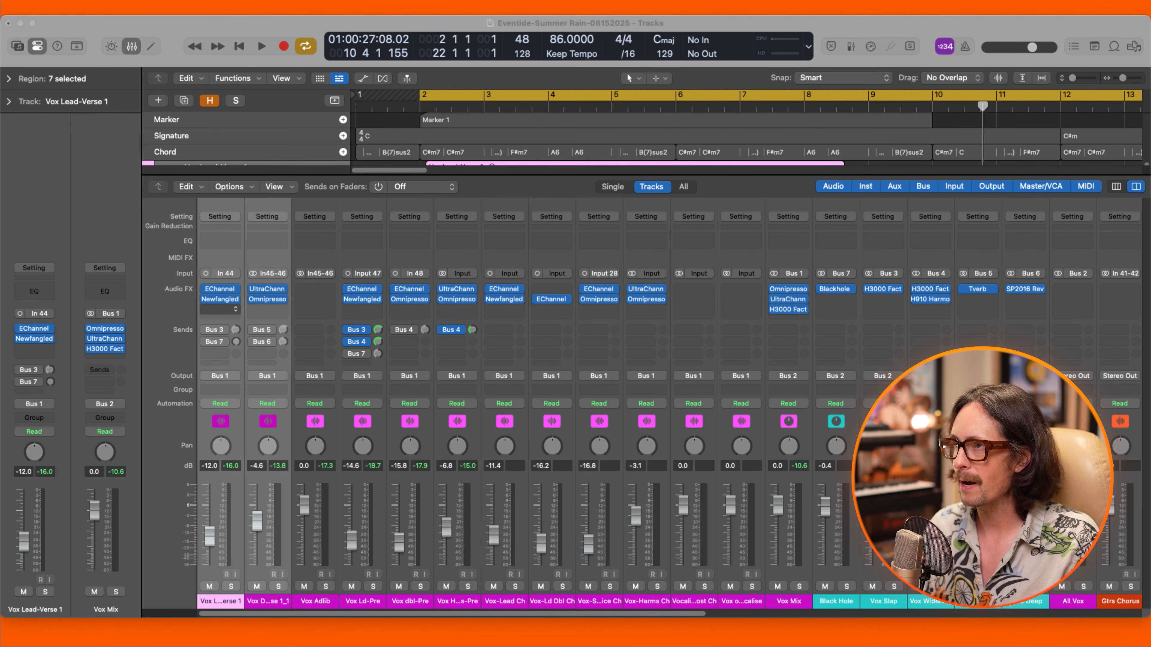
Play the verse without effects and switch the sends of both verse vocal tracks back on.
key("space")
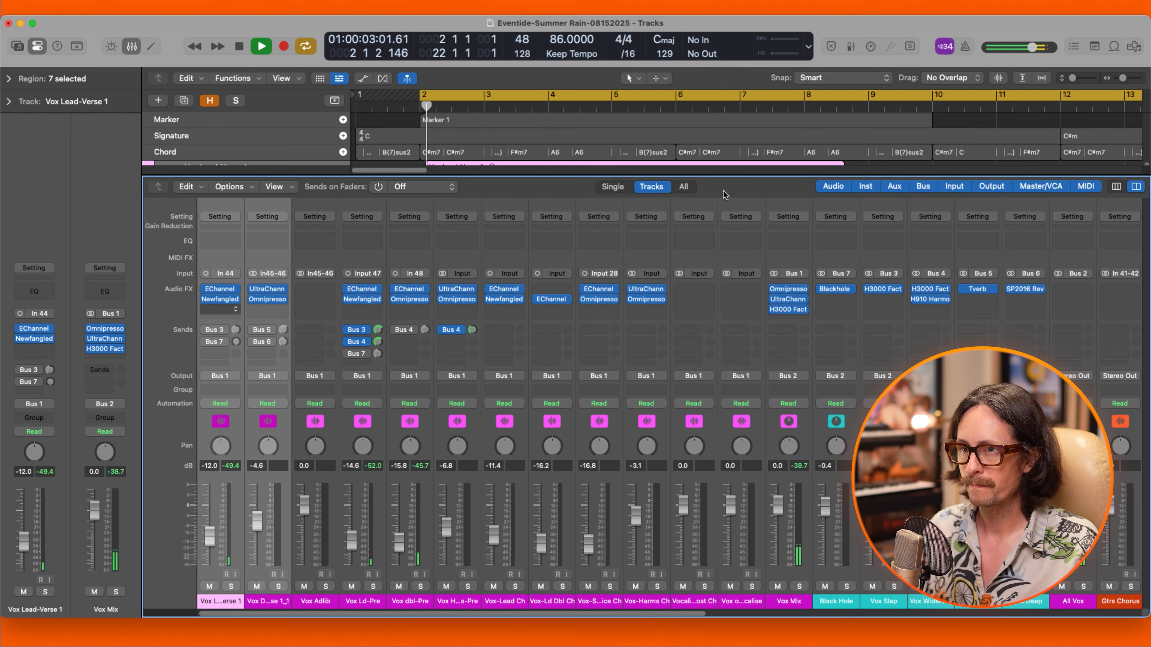
left_click(205, 331)
left_click(205, 342)
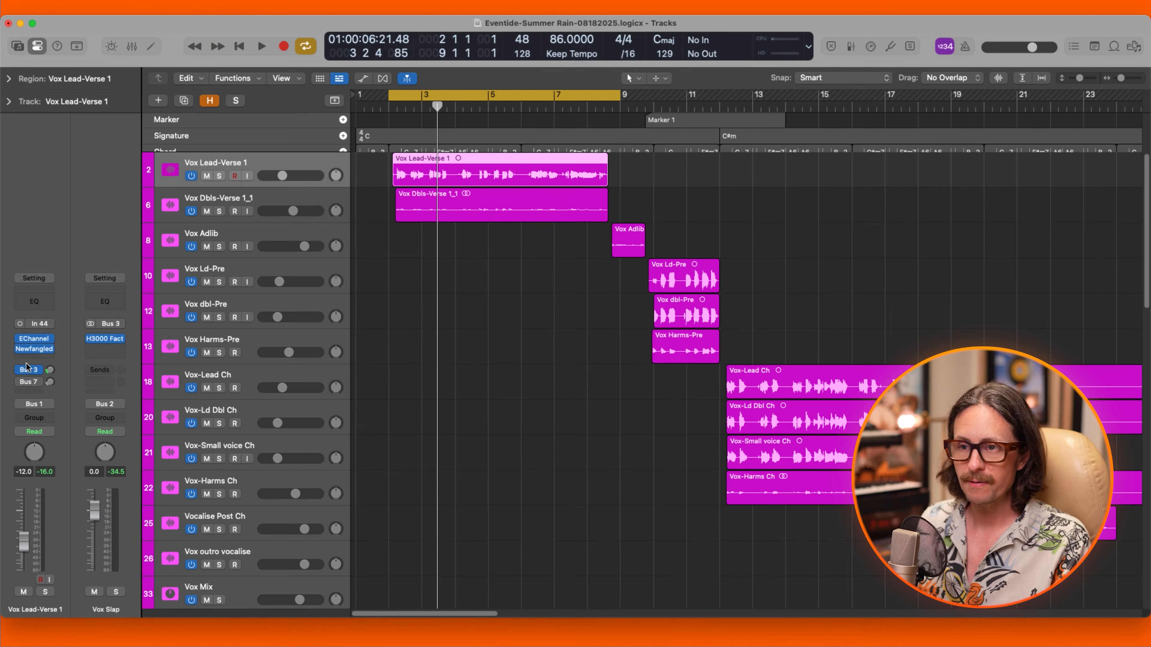
Follow Vox Lead-Verse 1's Bus 3 send to the Vox Slap return and open its H3000 Factory.
left_click(29, 370)
left_click(96, 347)
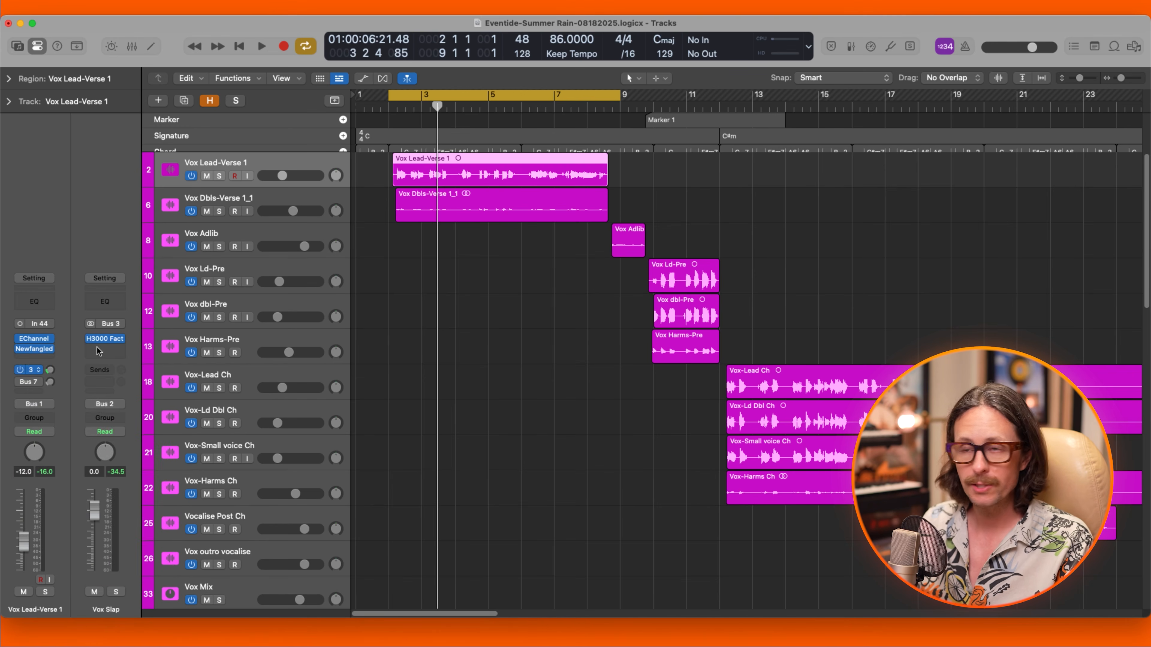
left_click(105, 340)
left_click_drag(645, 178, 494, 134)
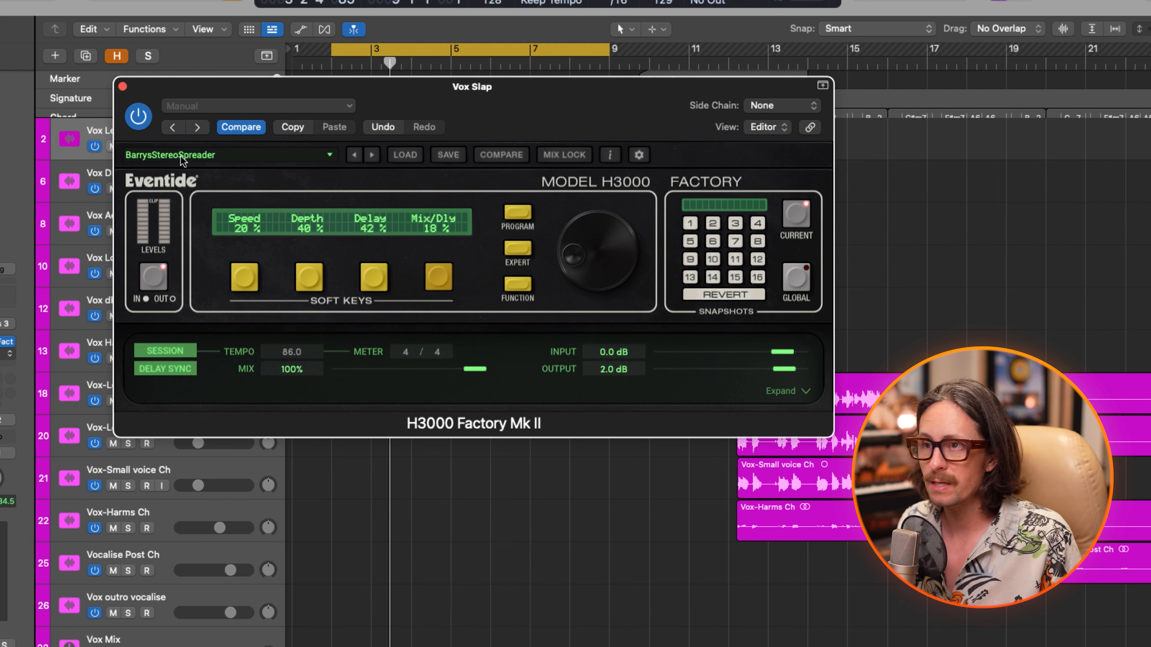
Browse the H3000 Factory's Slapback Delays presets, keep BarrysStereoSpreader and close the plug-in.
left_click(329, 156)
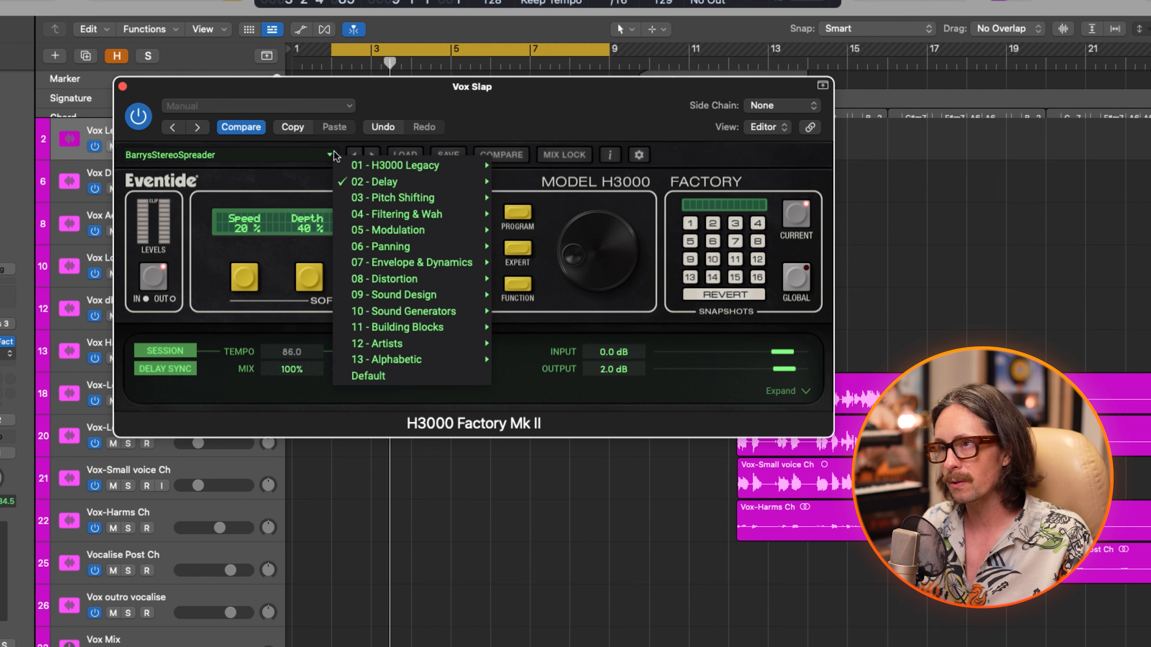
mouse_move(465, 184)
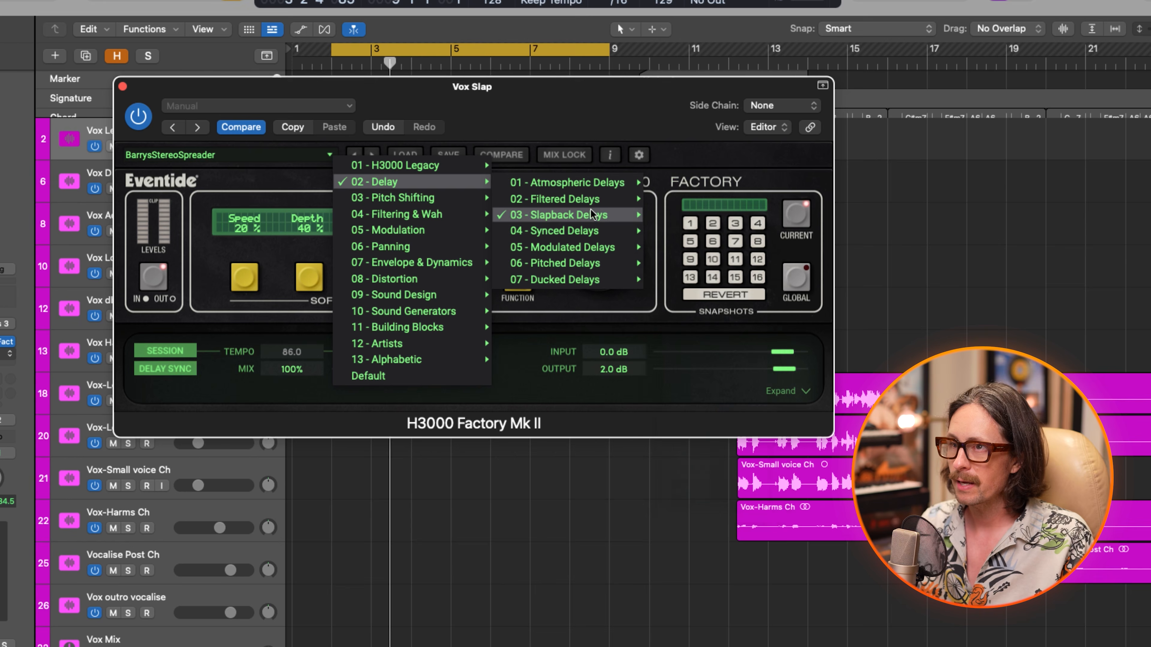
mouse_move(552, 222)
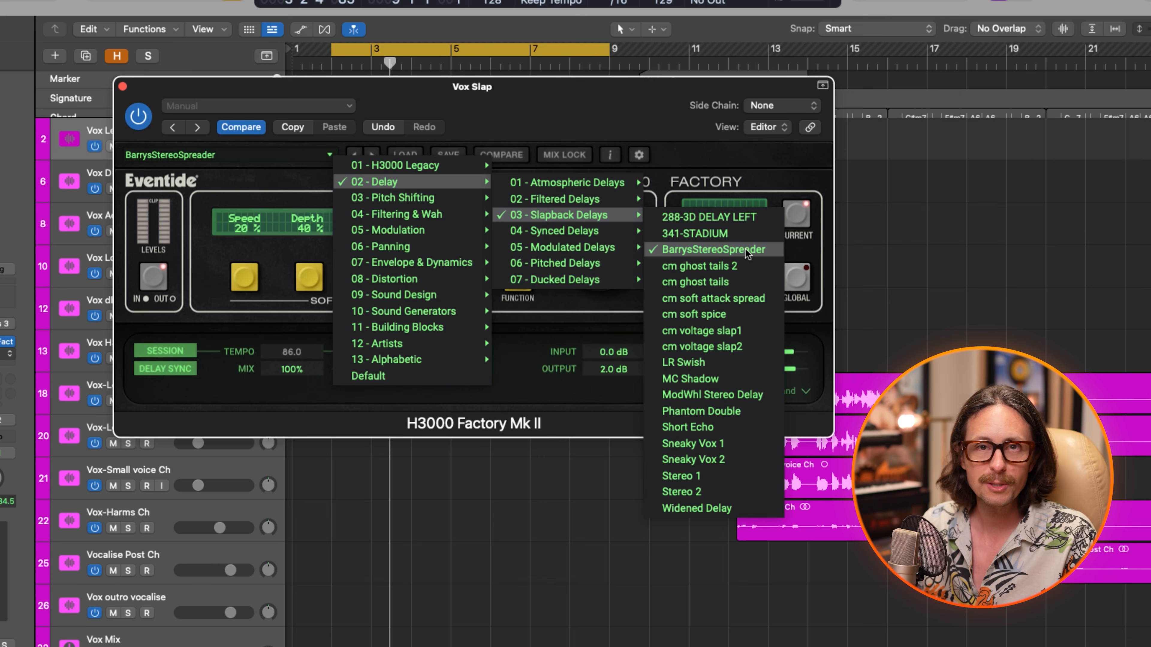
left_click(279, 103)
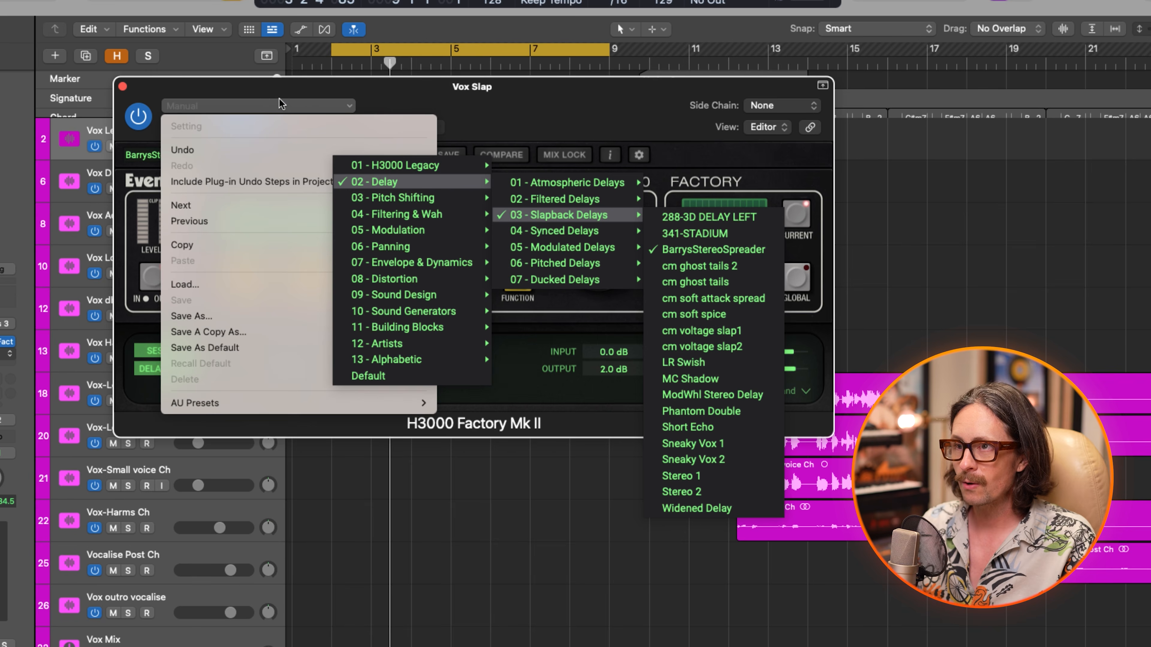
left_click(197, 85)
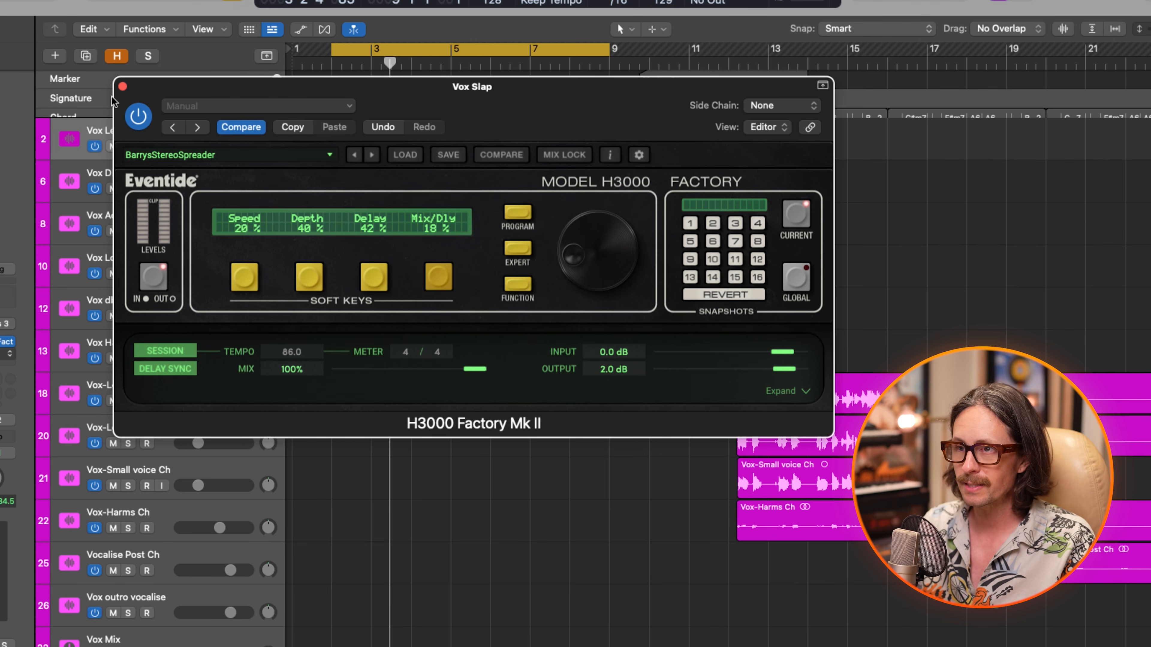
left_click(122, 86)
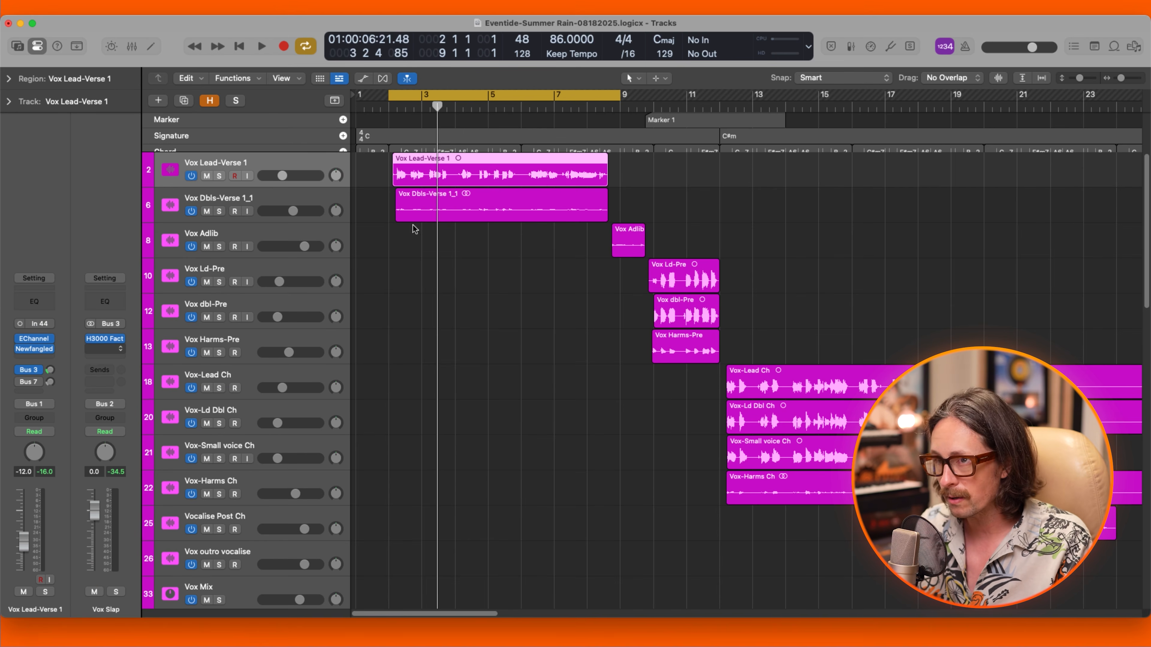
Play verse 1 with Vox Lead-Verse 1 soloed to hear its Bus 3 slap send.
left_click(774, 264)
key("space")
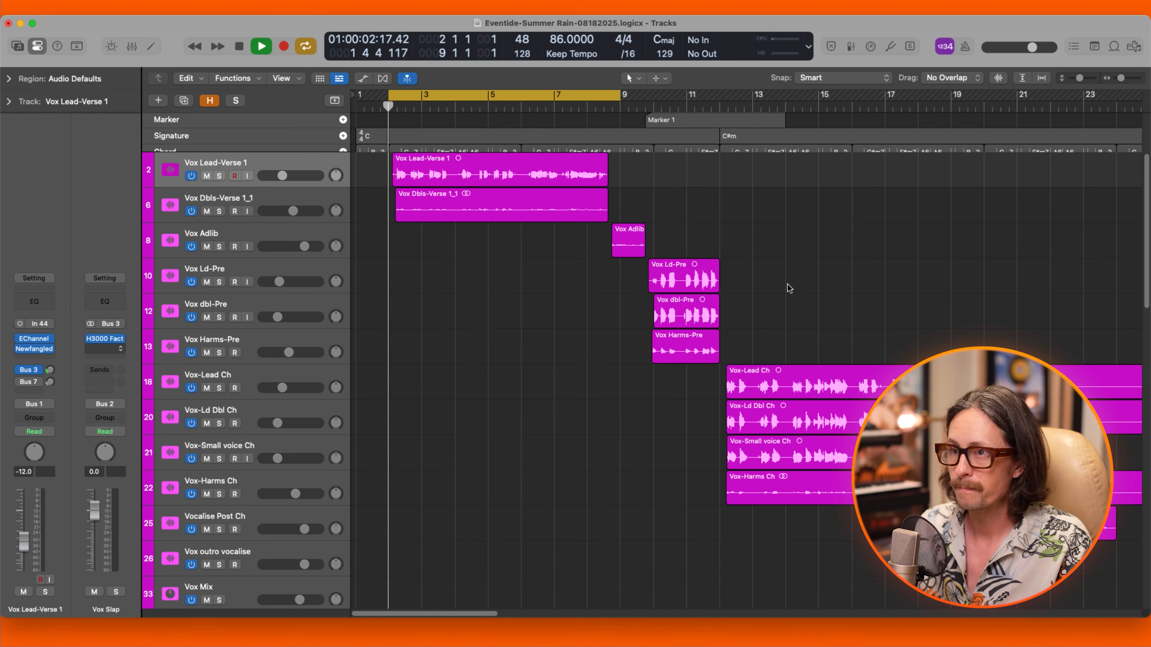
left_click(220, 177)
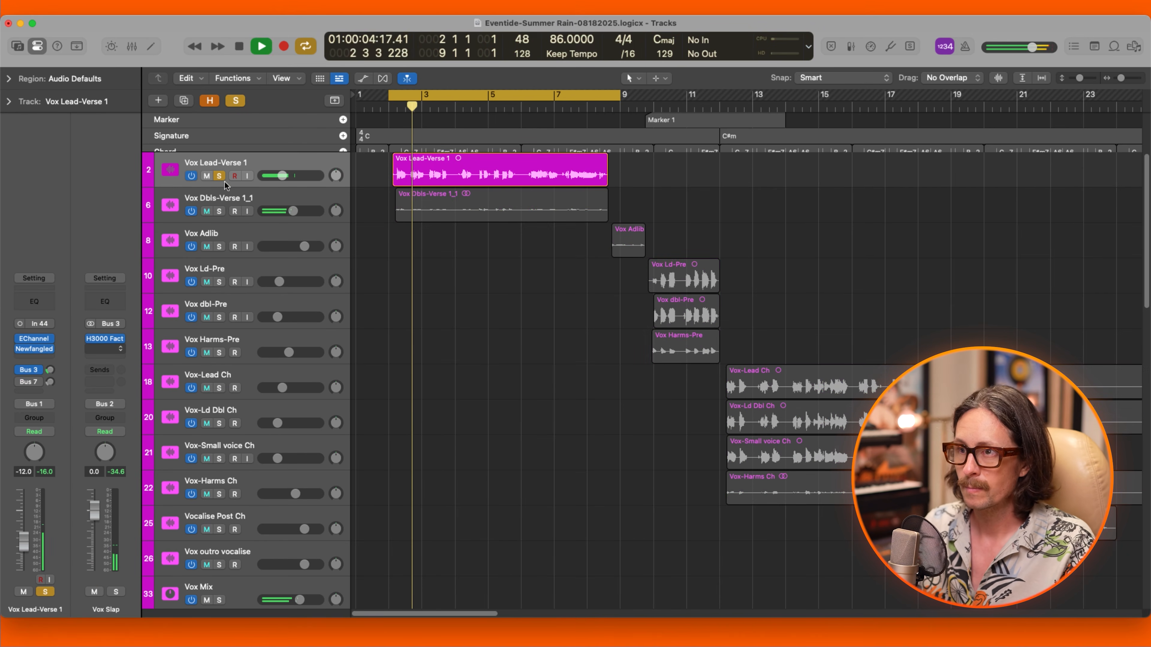
mouse_move(92, 340)
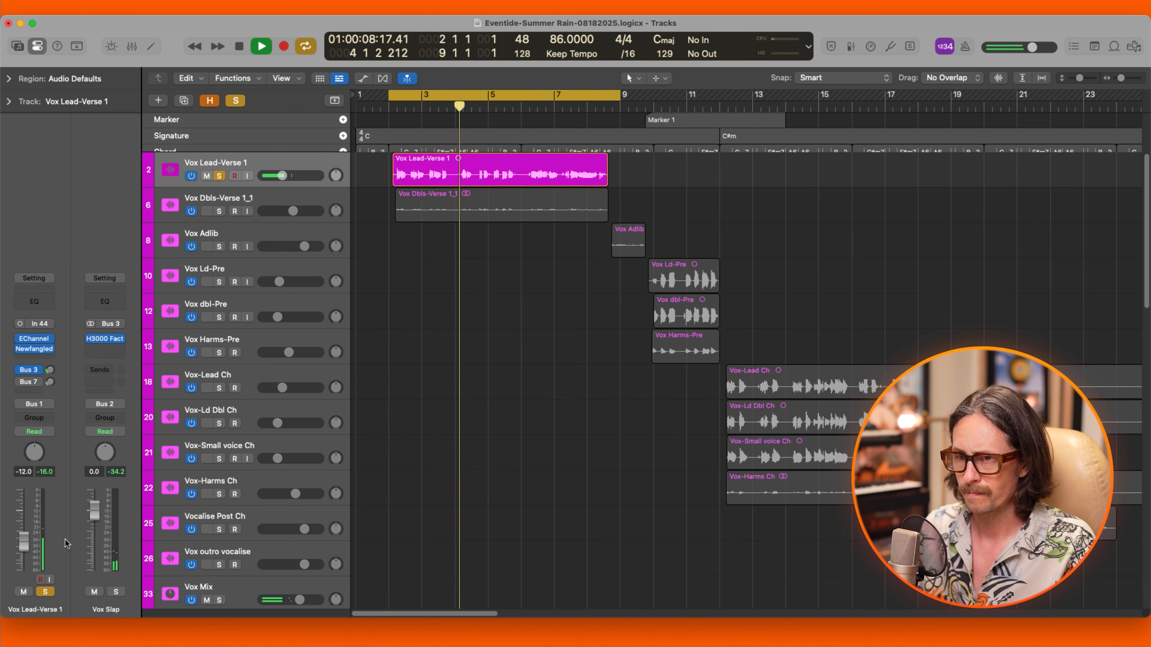
mouse_move(20, 371)
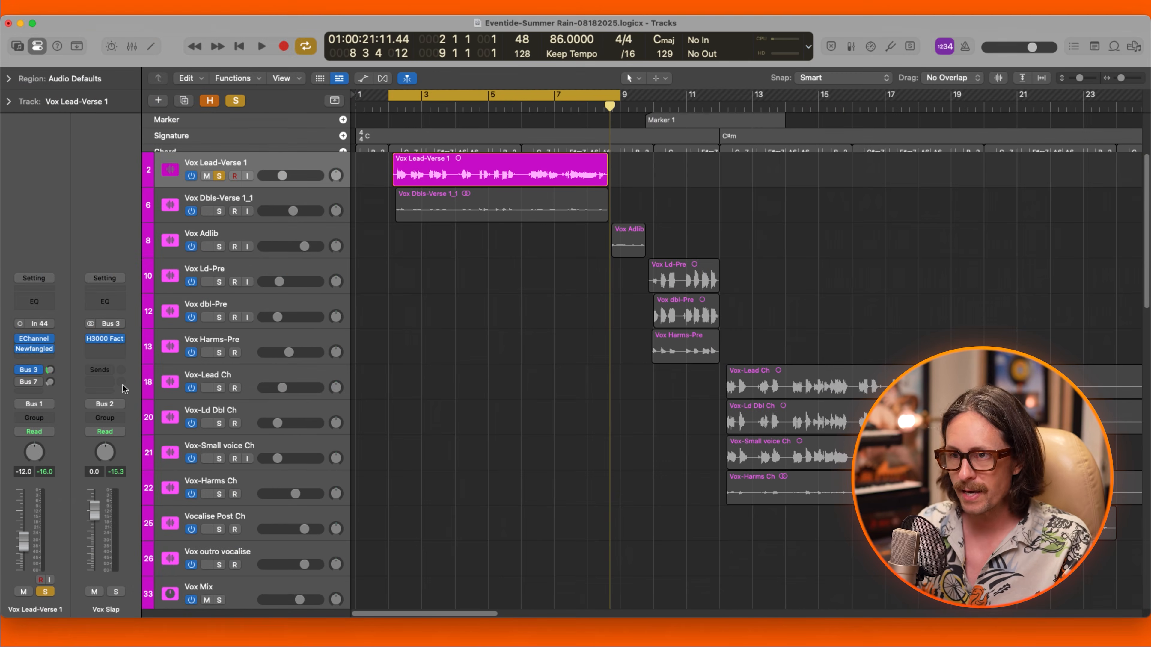
Check the Vox Slap H3000 Factory settings again, close the plug-in and inspect the lead vocal's sends.
left_click(104, 339)
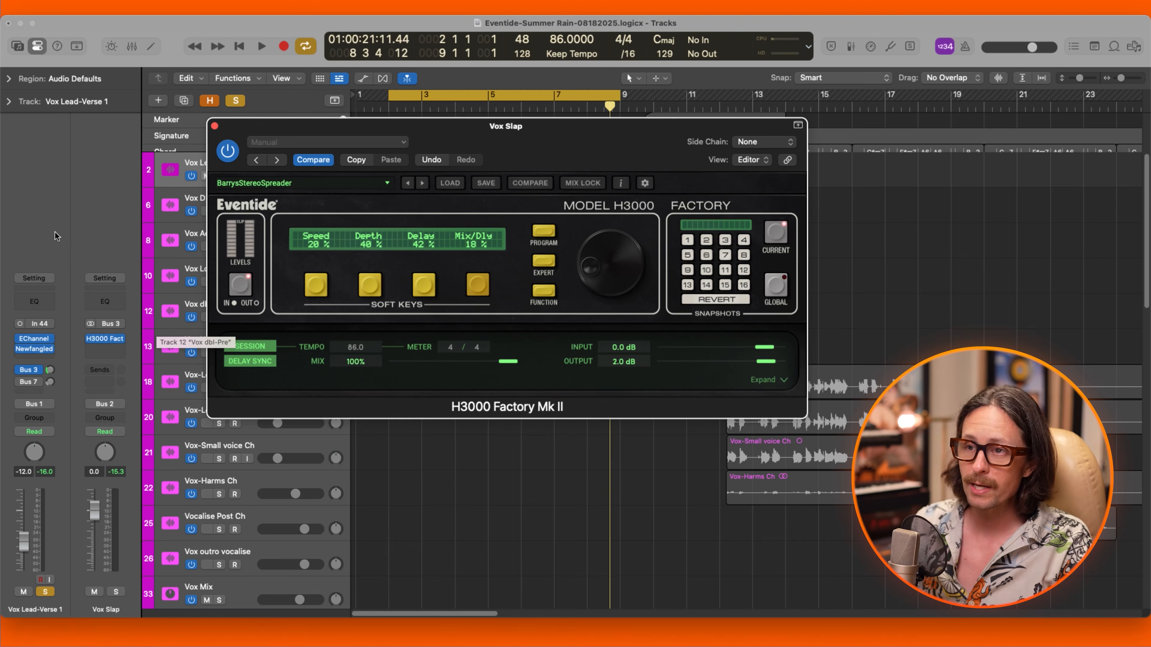
left_click(215, 127)
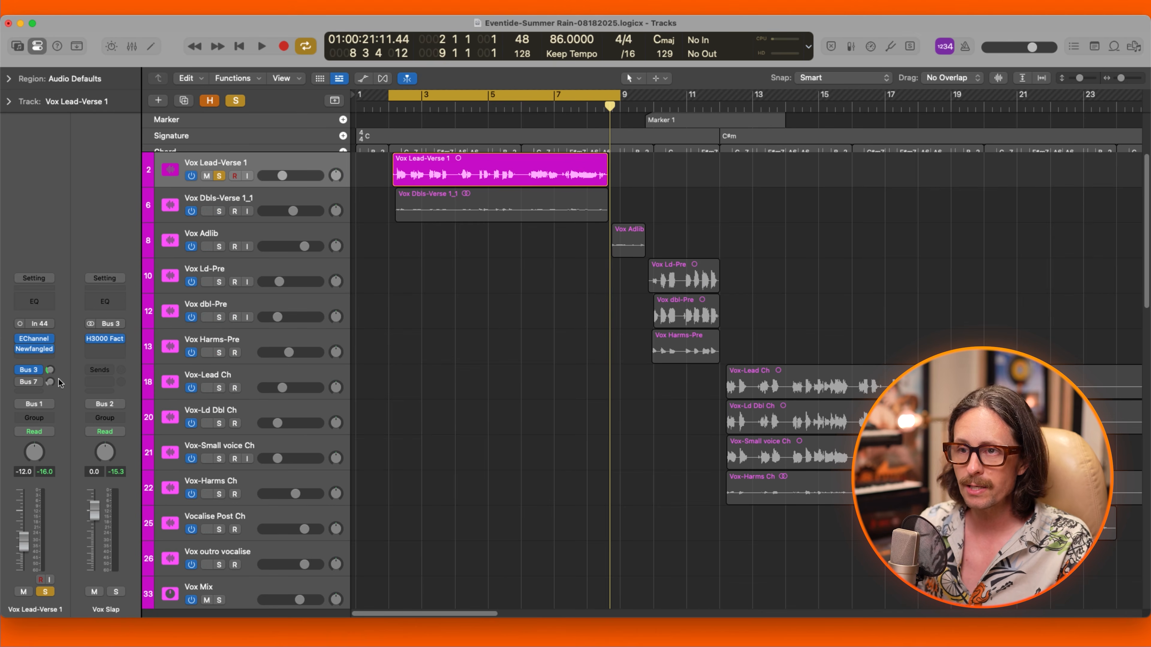
left_click_drag(50, 382, 48, 372)
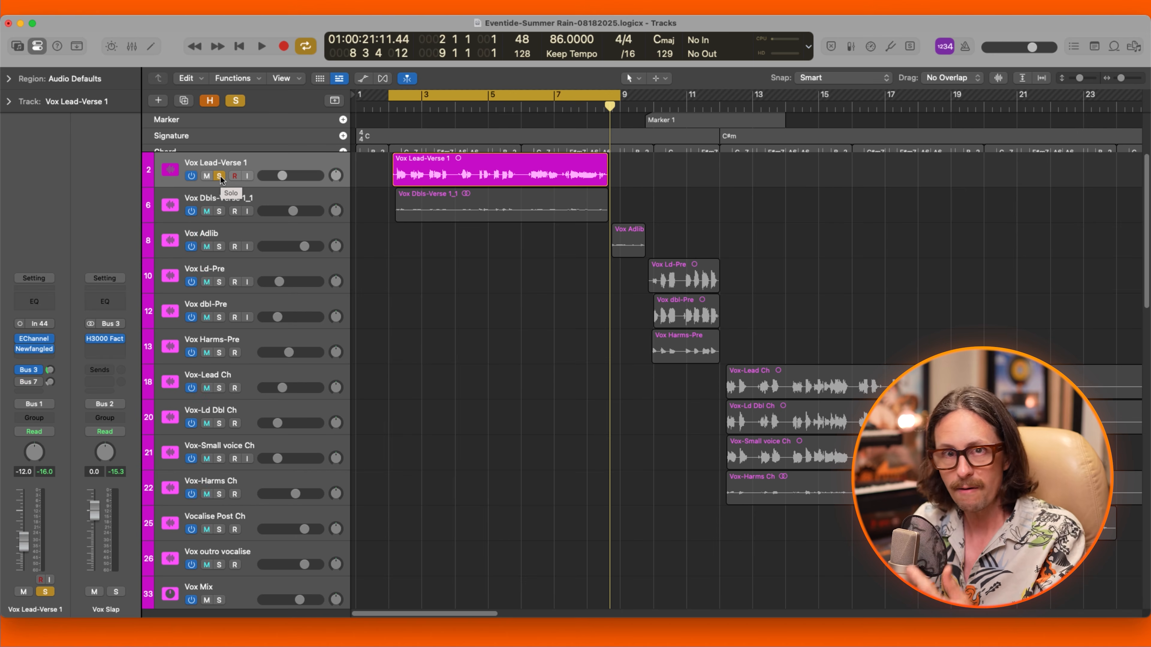
Play verse 1 with Vox Dbls-Verse 1_1 soloed alongside the lead, and unsolo both tracks during playback.
key("space")
left_click(219, 212)
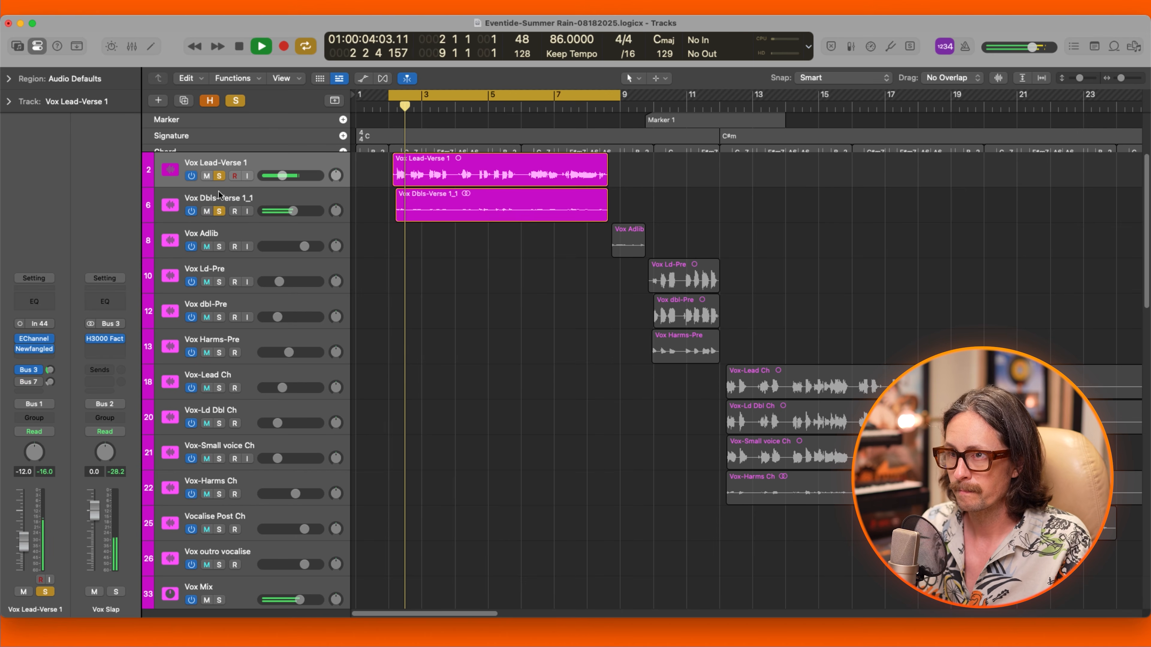
left_click(218, 179)
left_click(218, 211)
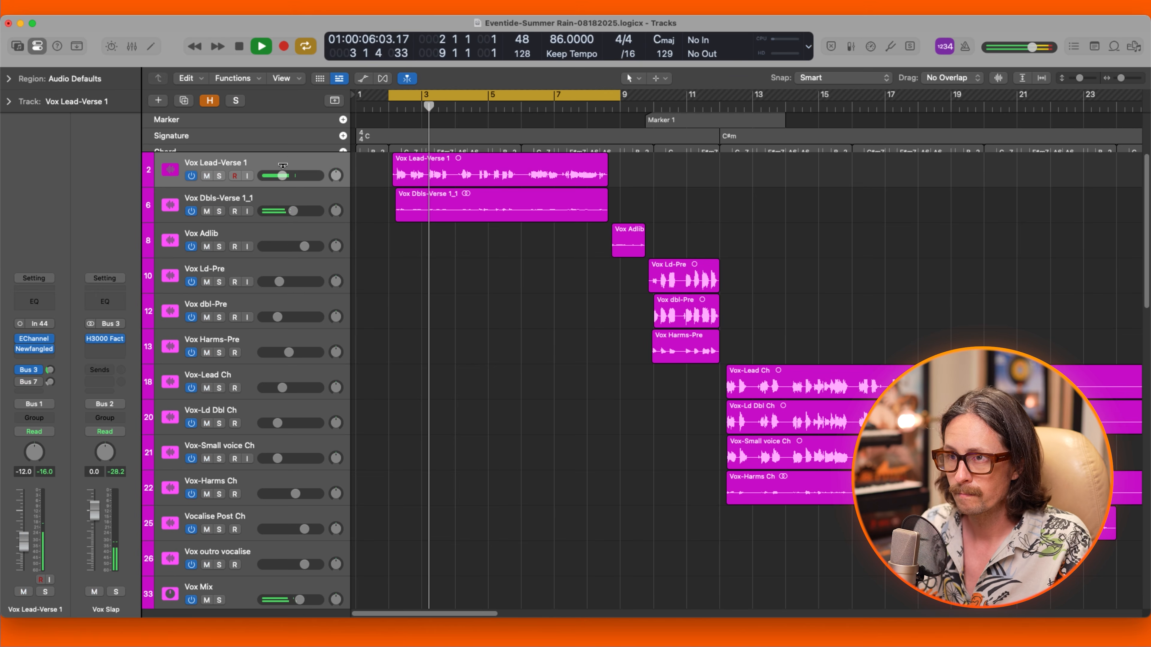
Adjust Vox Lead-Verse 1's Bus 3 slap send while the verse vocals play, and stop playback.
left_click(278, 158)
mouse_move(49, 370)
left_mouse_down()
mouse_move(49, 321)
mouse_move(41, 371)
left_mouse_up()
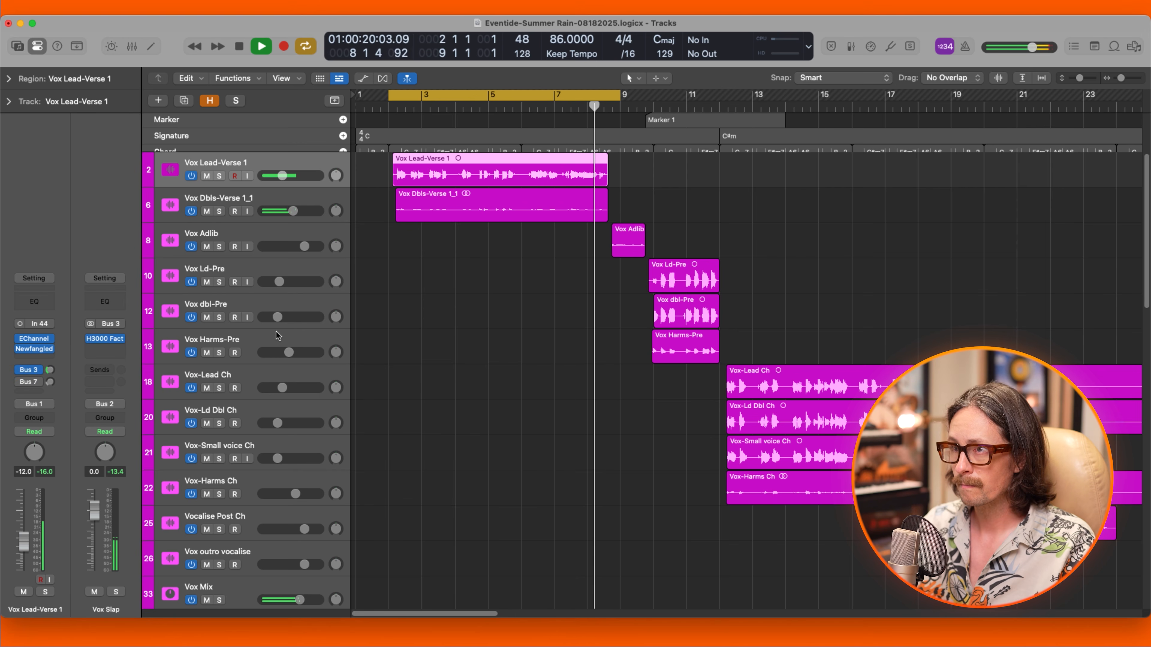
key("space")
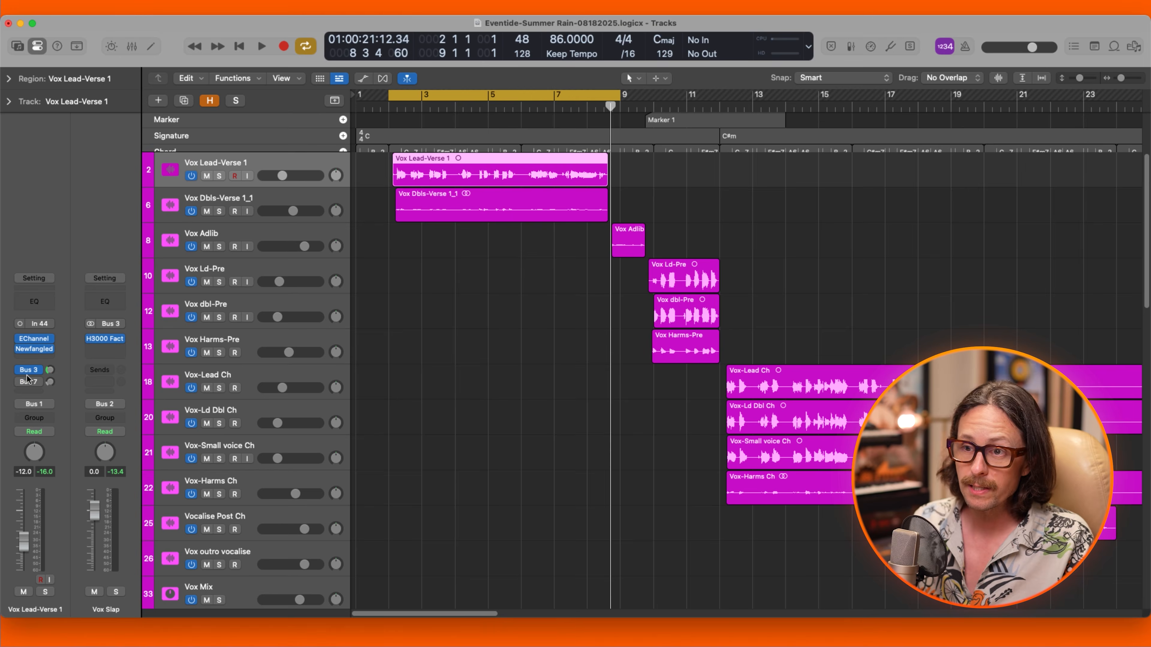
Bring up the Black Hole channel fed by the lead vocal's Bus 7 send and open its Blackhole reverb for inspection.
left_click(30, 385)
left_click(45, 404)
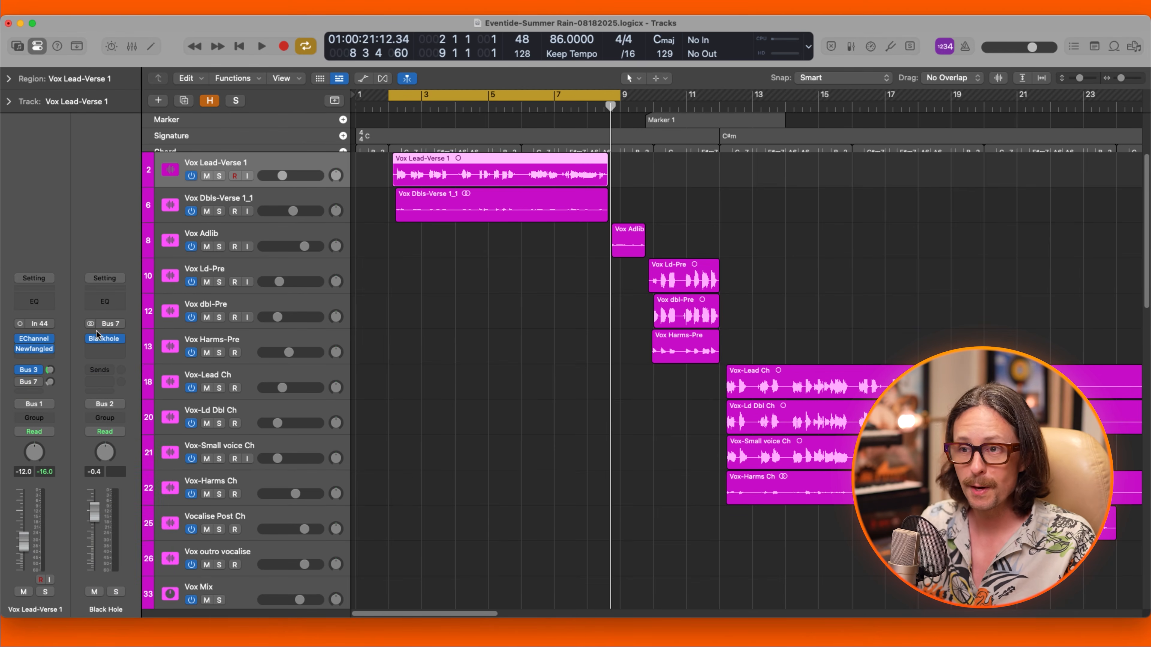
left_click(105, 340)
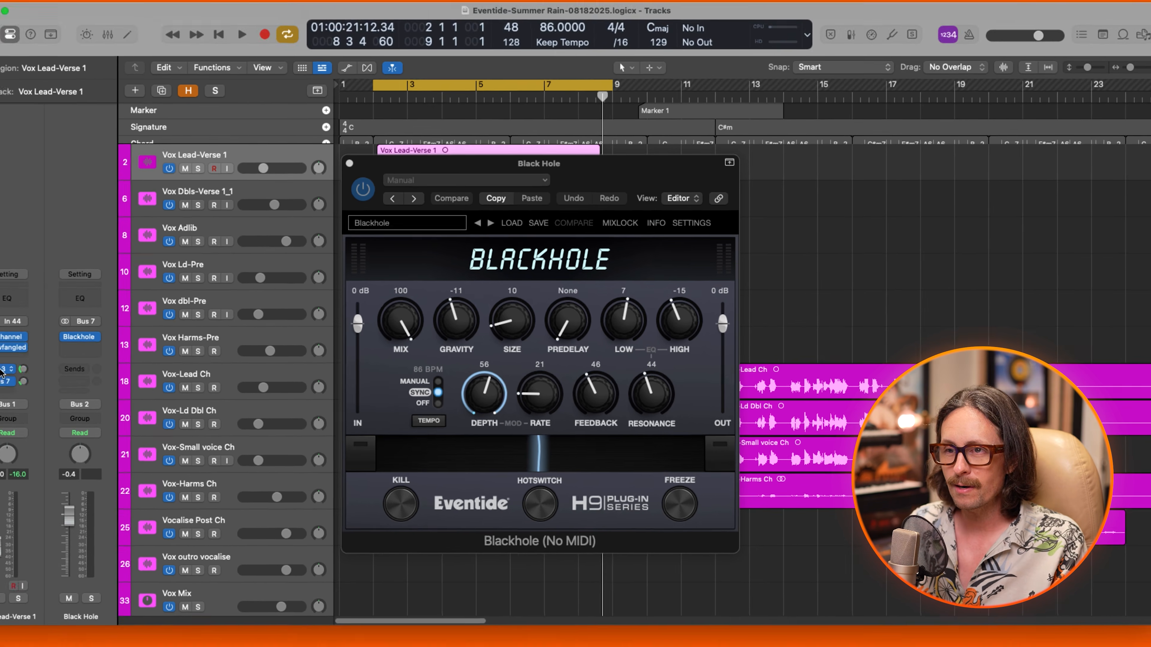
Open Vox Slap's H3000 Factory alongside Blackhole for comparison, offset its window, and return the channel view to the Bus 7 Black Hole aux.
left_click(38, 370)
left_click(47, 236)
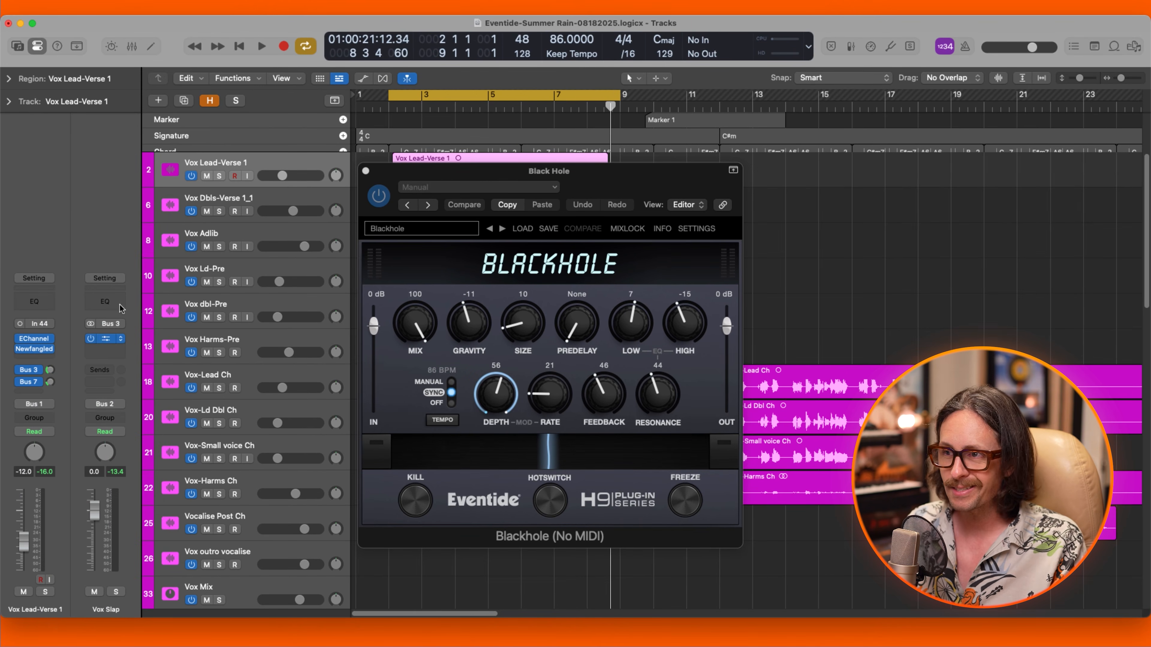
left_click(106, 340)
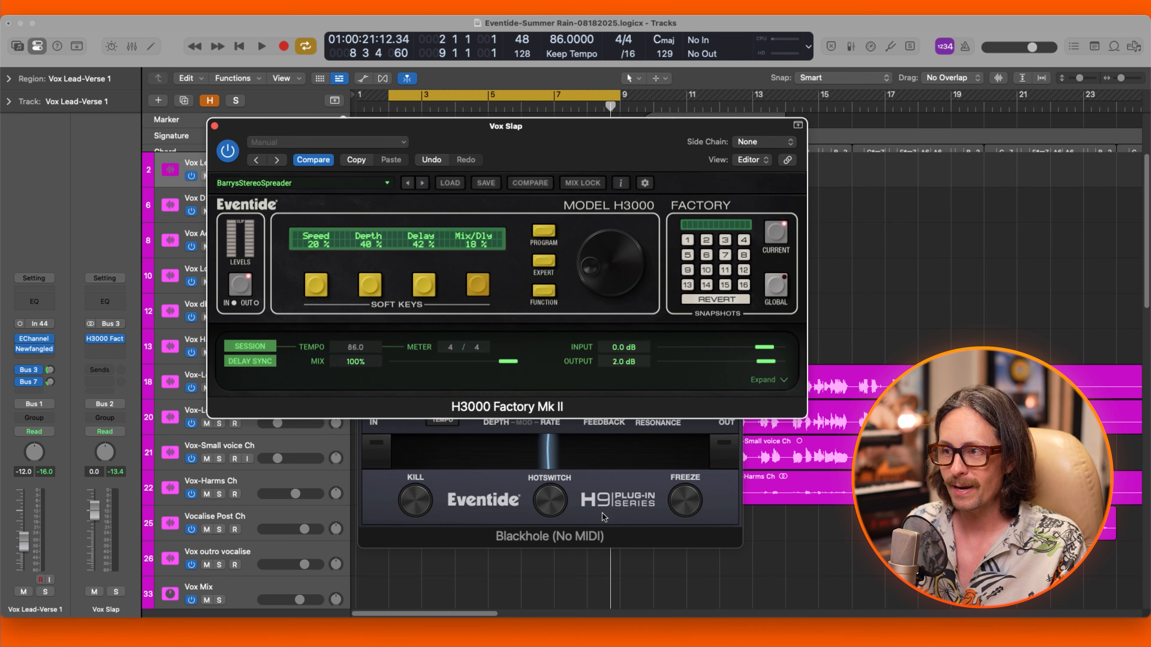
left_click(598, 506)
left_click(28, 383)
left_click(58, 210)
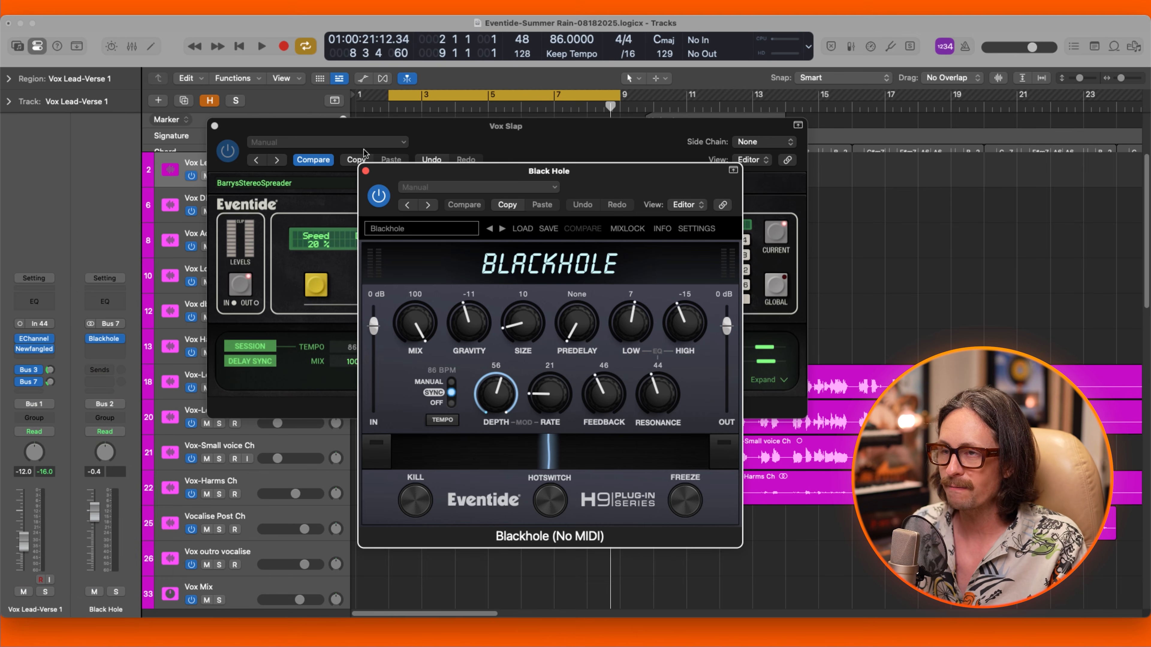
left_click_drag(312, 132, 489, 161)
left_click(370, 194)
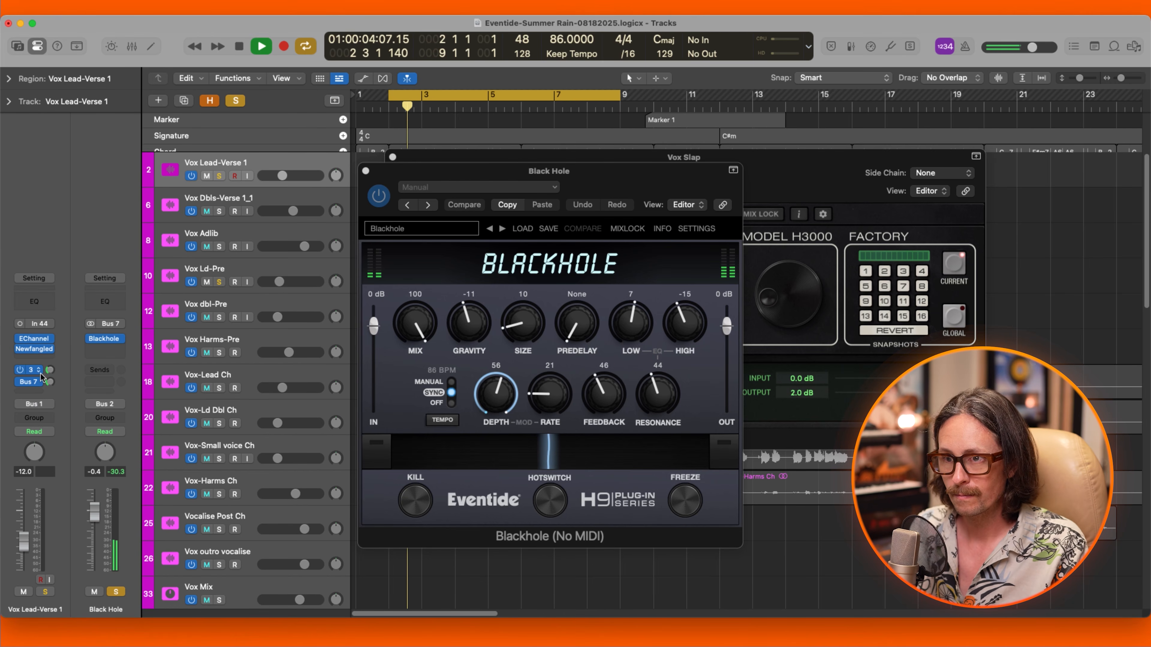
Raise the lead vocal's Bus 7 send to -8.5 dB with Black Hole soloed, and lower it again after unsoloing Black Hole.
left_click_drag(51, 382, 50, 361)
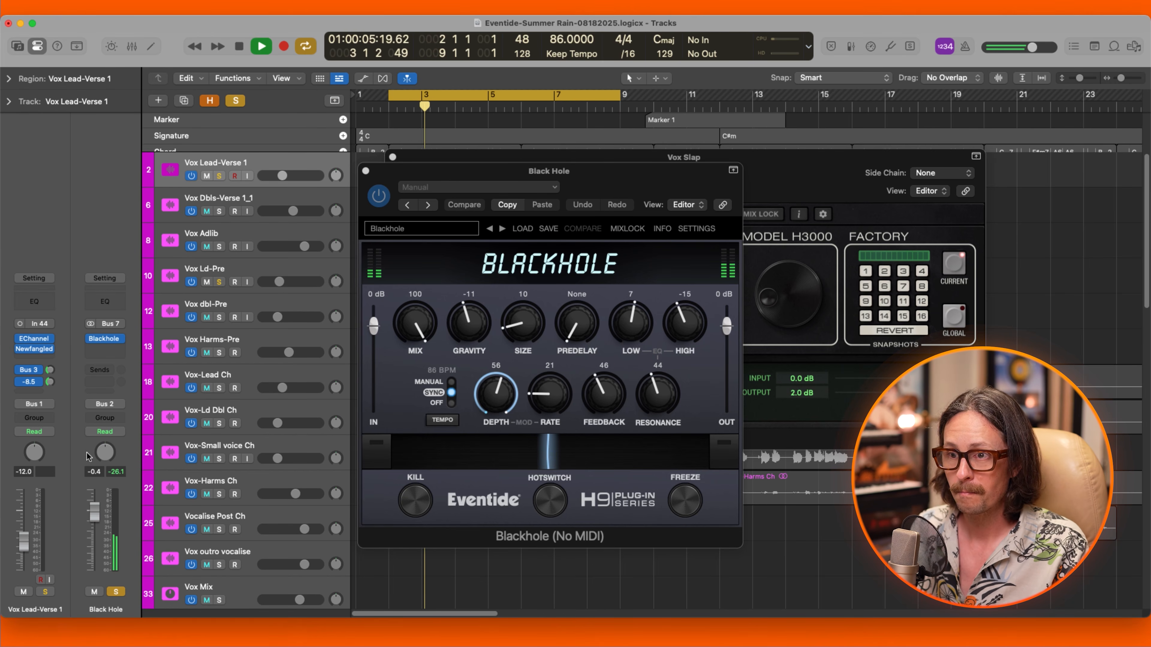
left_click(115, 591)
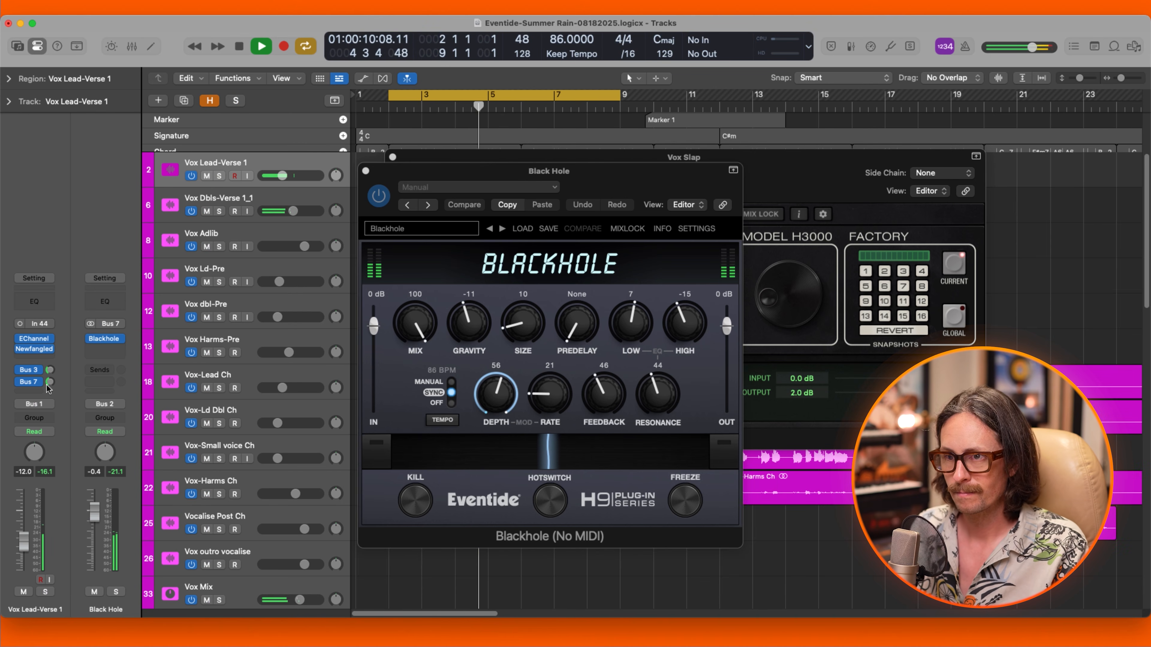
left_click_drag(48, 389, 50, 406)
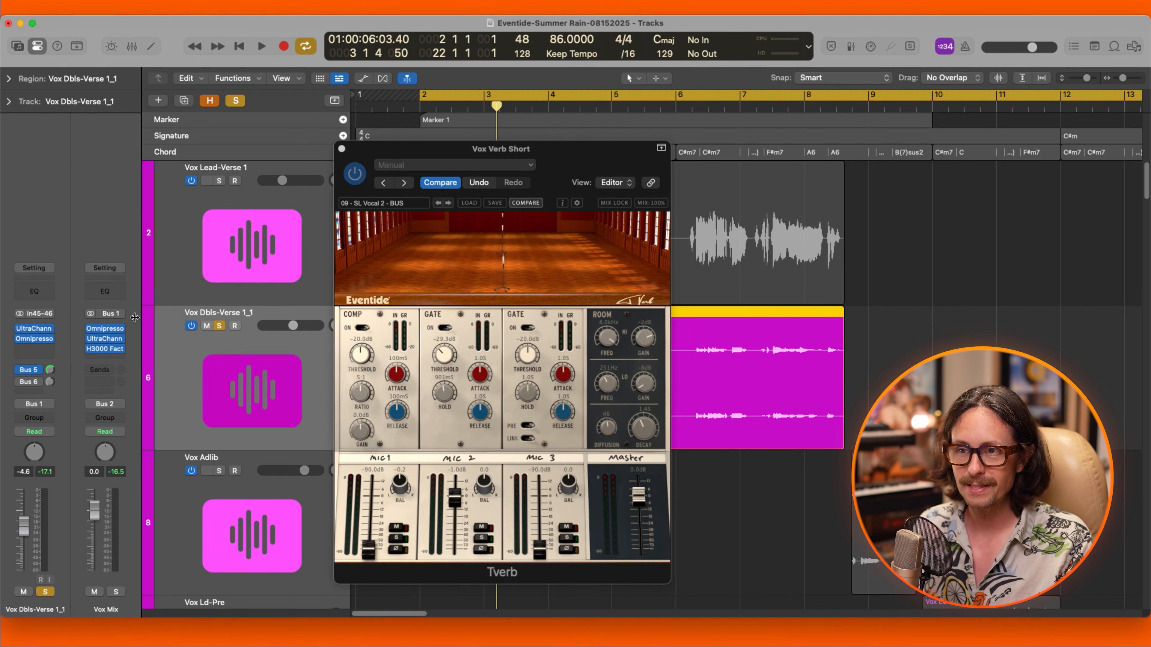
Show the doubles' Bus 5 Vox Verb Short channel and set Tverb's Mic 2 level to 1.4 dB while playing the soloed doubles.
left_click(32, 372)
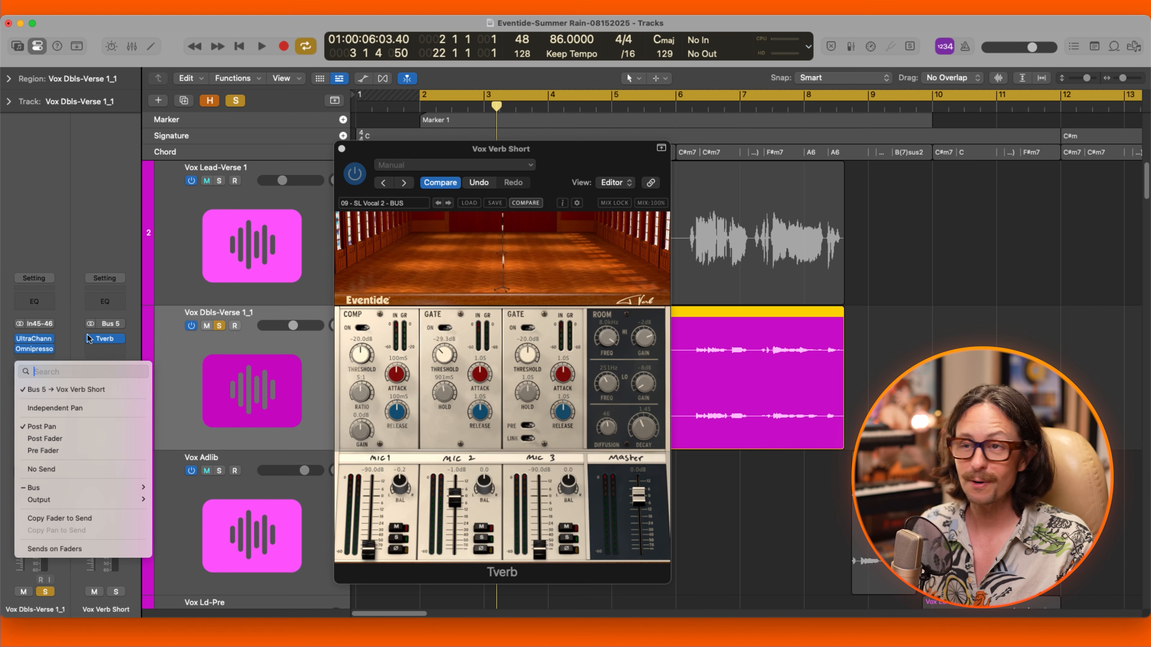
left_click(64, 323)
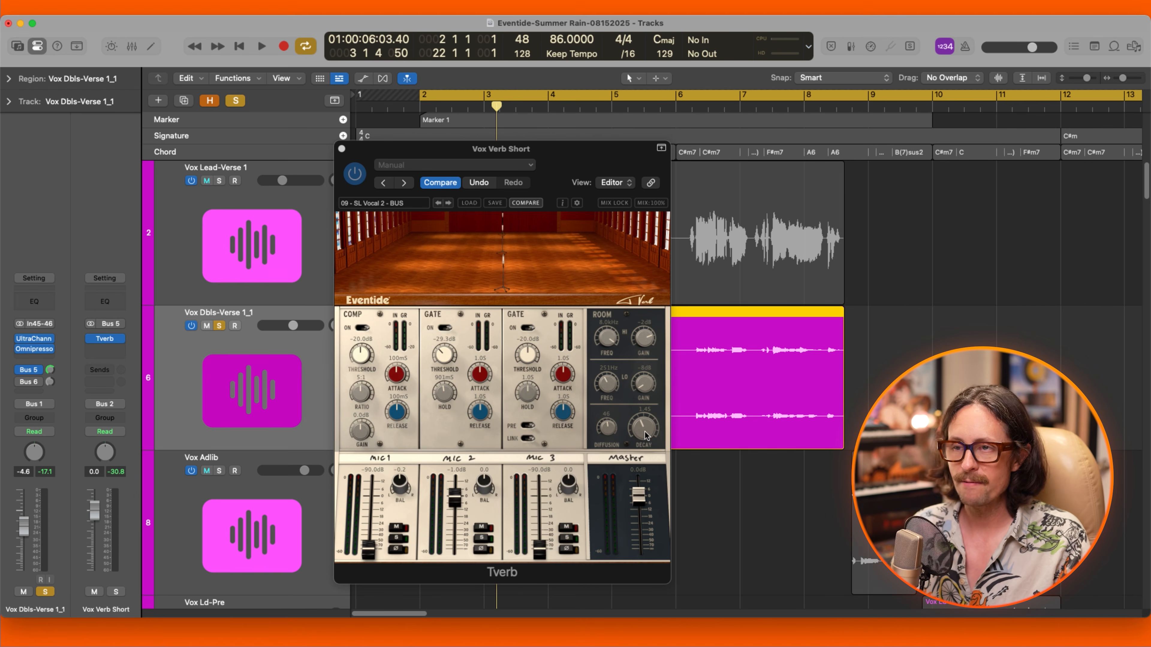
left_click_drag(455, 499, 455, 502)
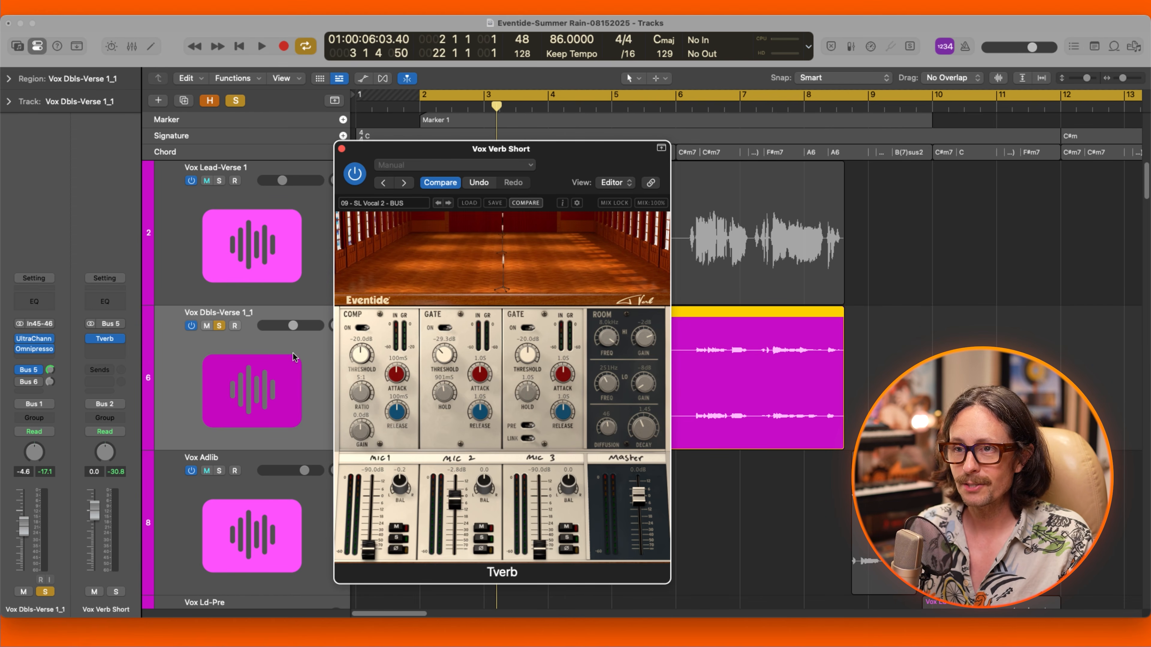
left_click(20, 370)
key("space")
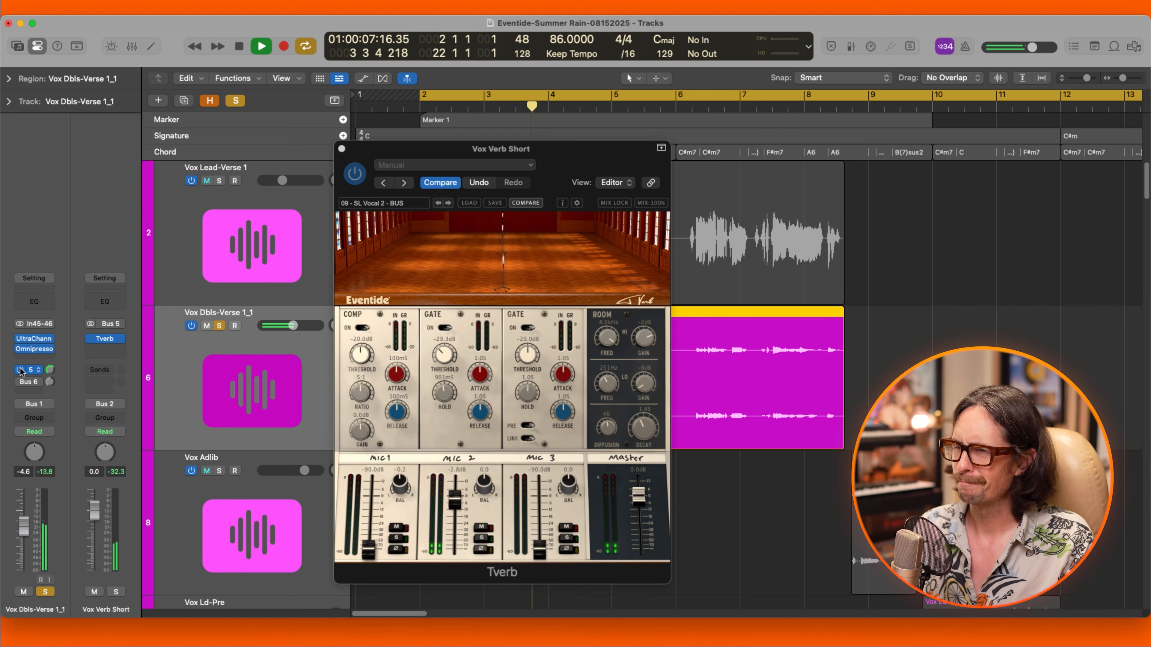
left_click_drag(455, 502, 454, 498)
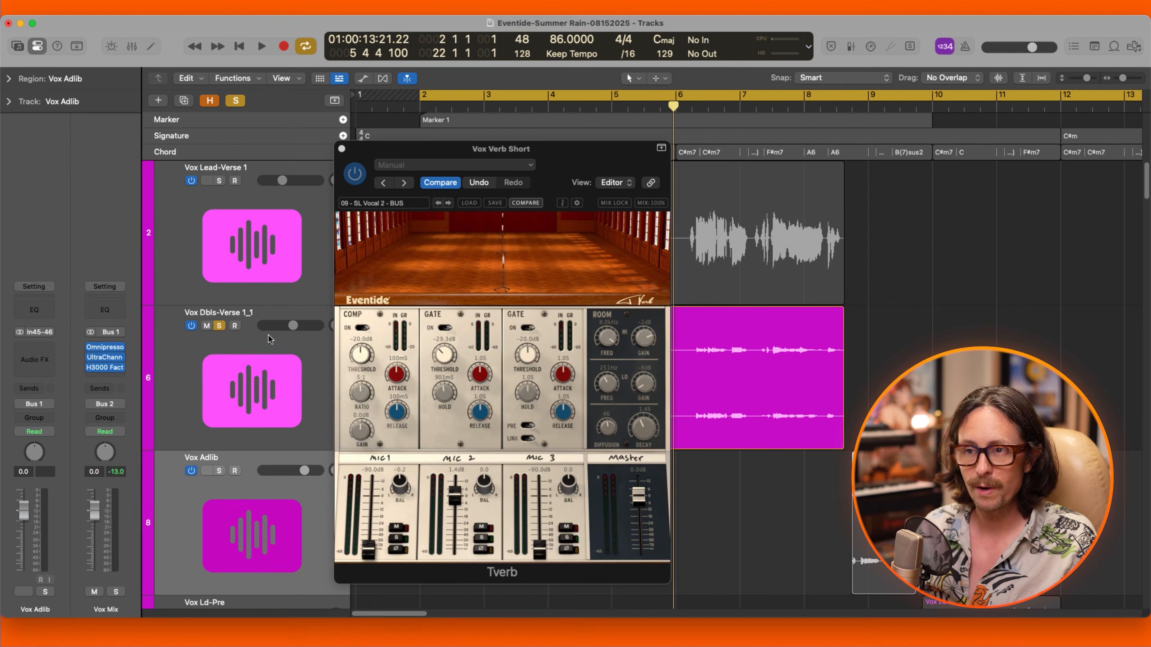
Bring up the Verb Deep channel fed by the Vox Dbls-Verse 1_1 Bus 6 send and open its SP2016 Reverb.
left_click(268, 330)
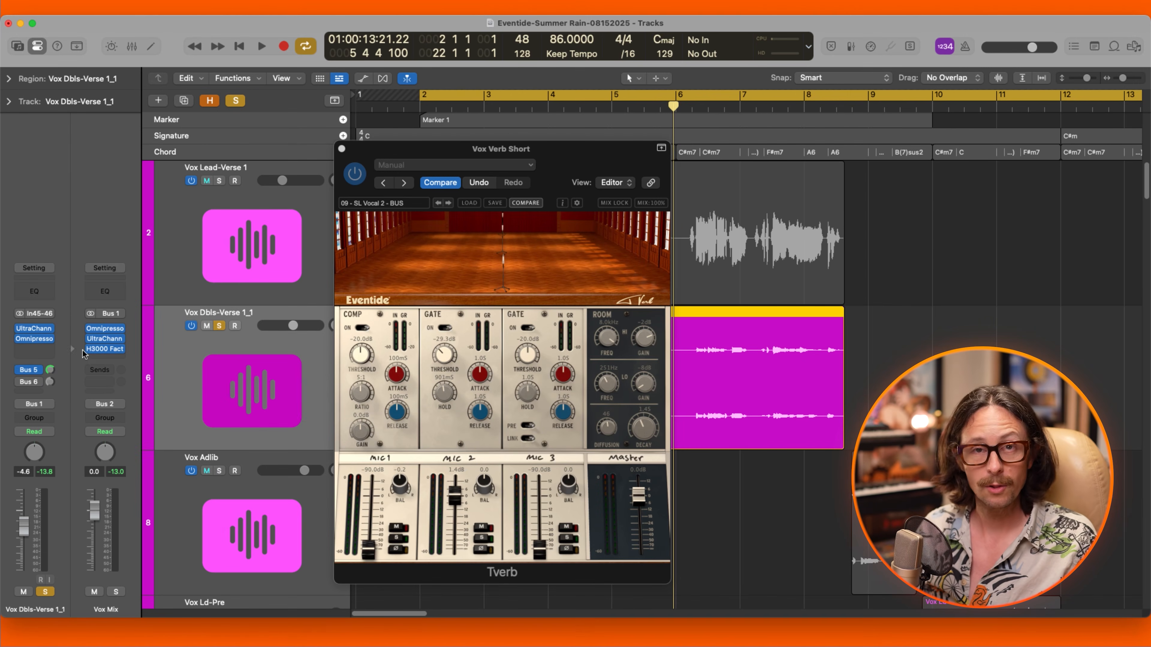
left_click(34, 383)
left_click(68, 343)
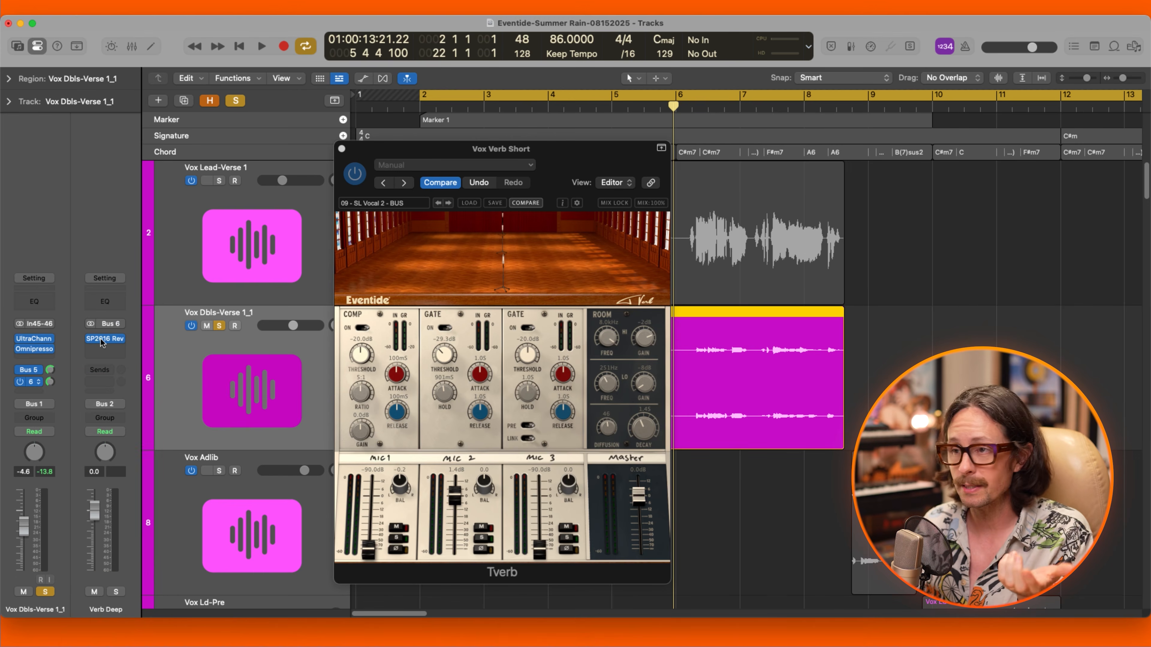
left_click(105, 339)
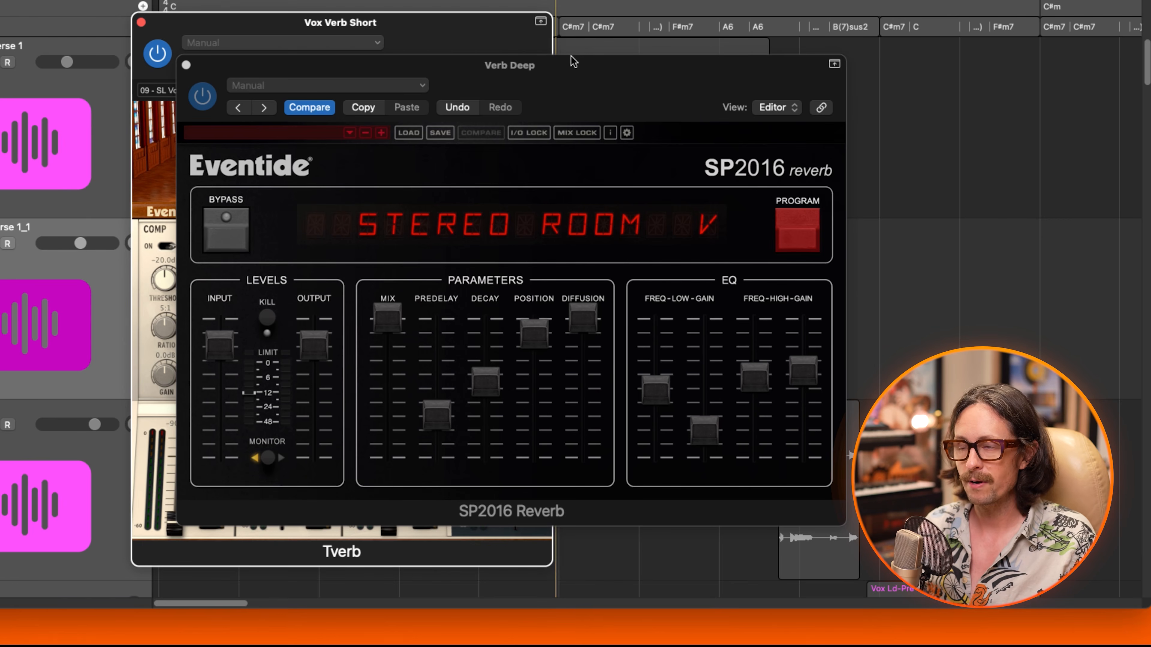
Audition the SP2016 Reverb's Position at 0% on the soloed doubles, and raise it to maximum during playback.
mouse_move(573, 62)
left_mouse_down()
mouse_move(505, 47)
mouse_move(594, 62)
left_mouse_up()
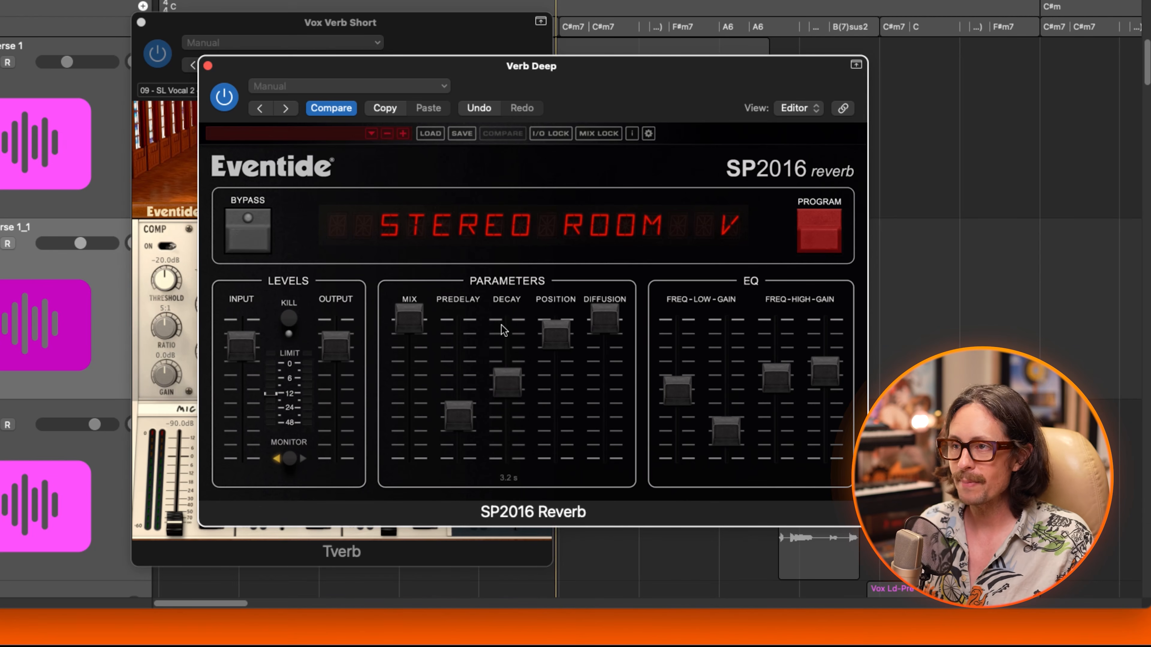
left_click(563, 333)
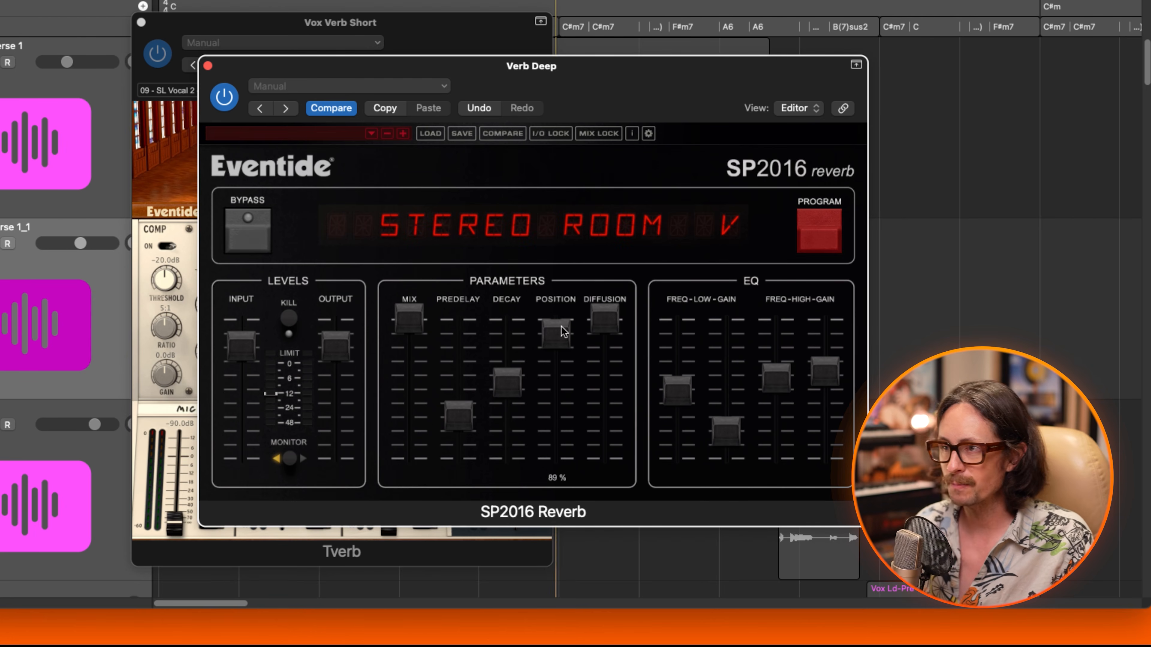
left_click_drag(561, 326, 608, 640)
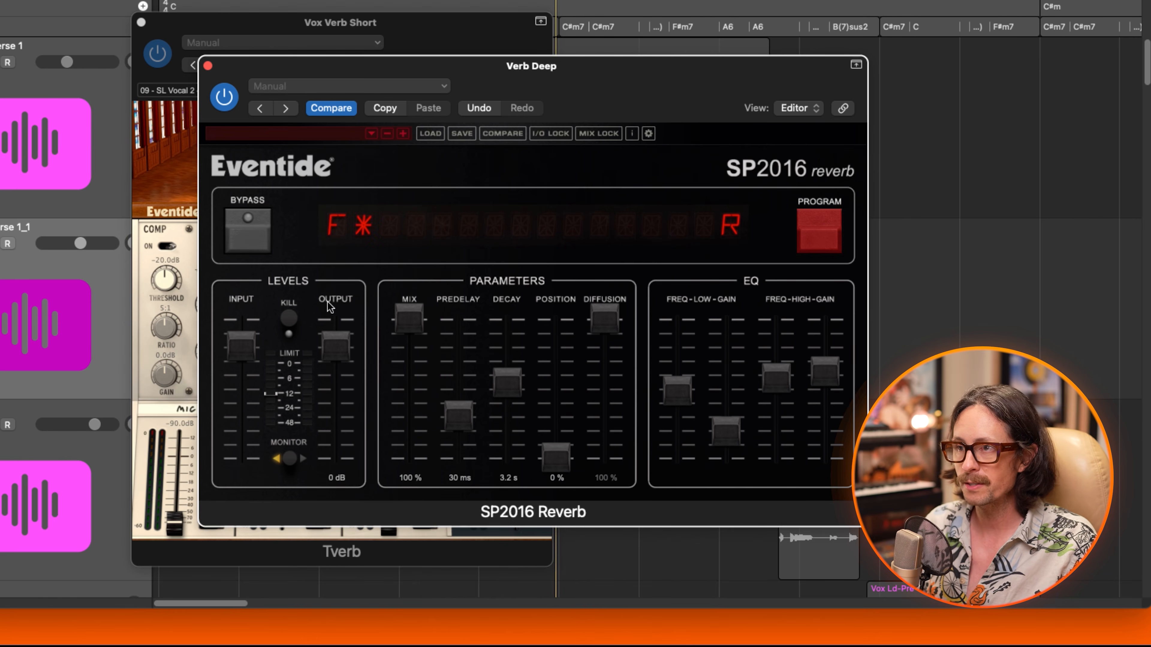
key("space")
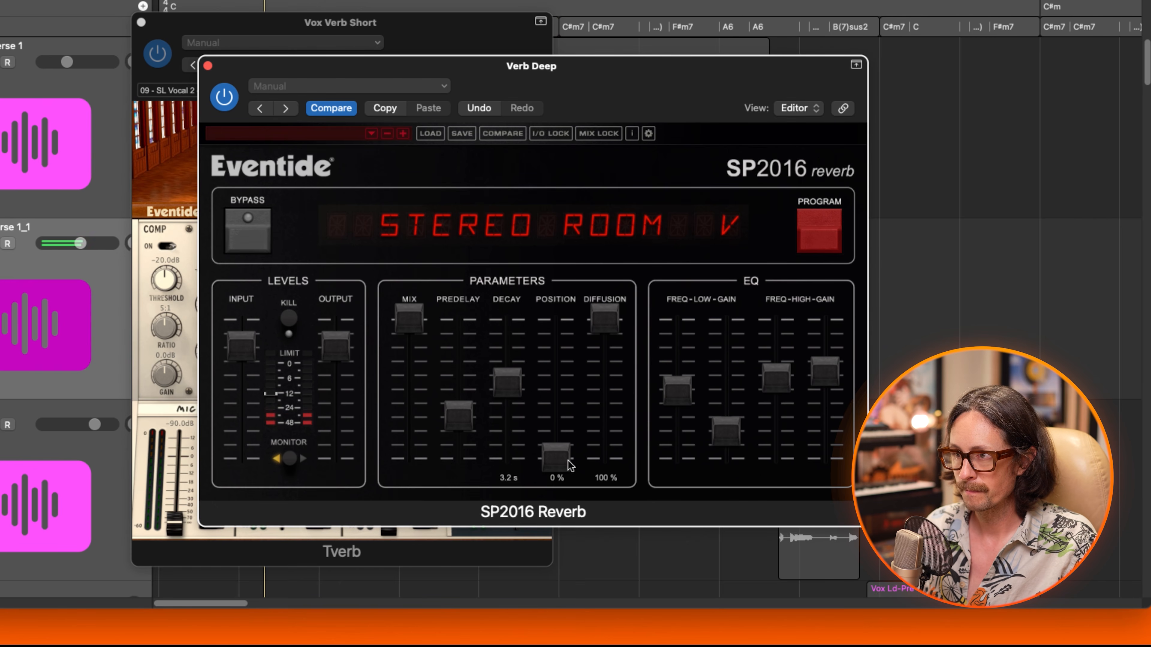
left_click_drag(566, 463, 549, 321)
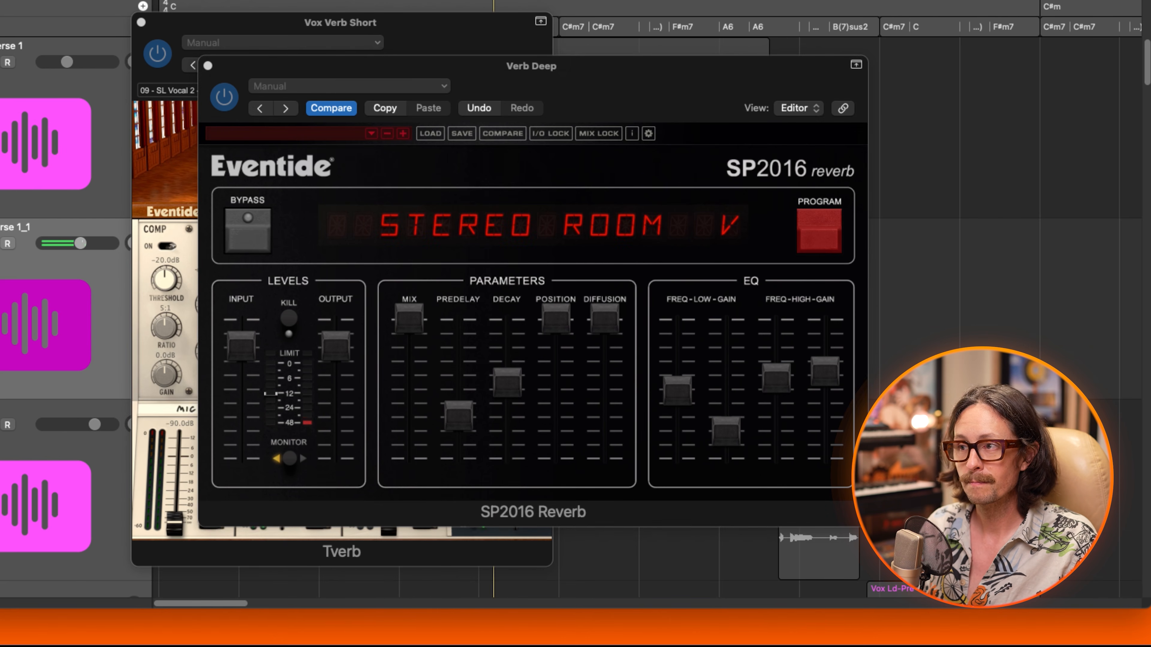
left_click(550, 320)
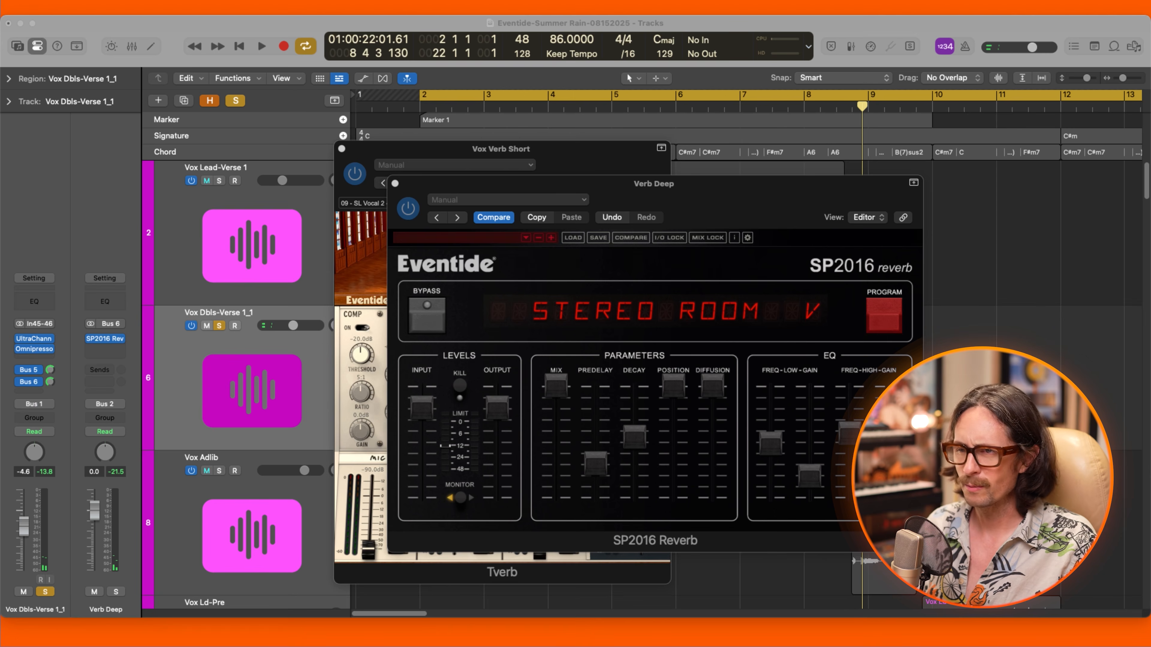
Set the doubles' Bus 6 send to -3.9 dB, and lower it further while playing both verse 1 vocals soloed.
left_click(289, 419)
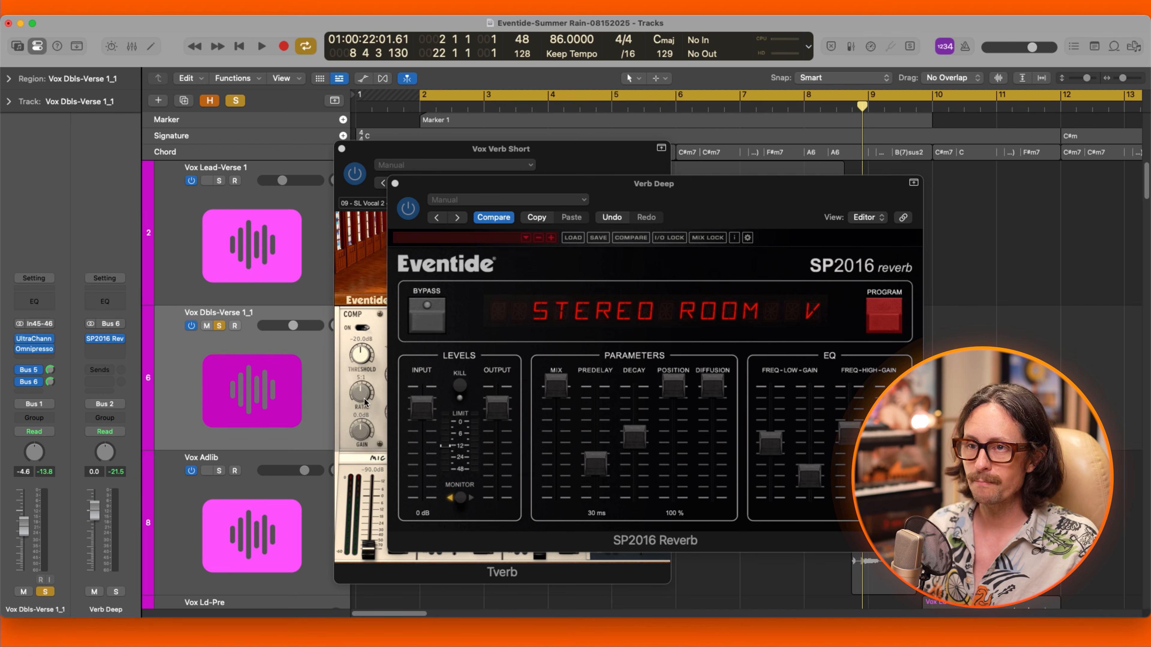
left_click_drag(50, 382, 50, 390)
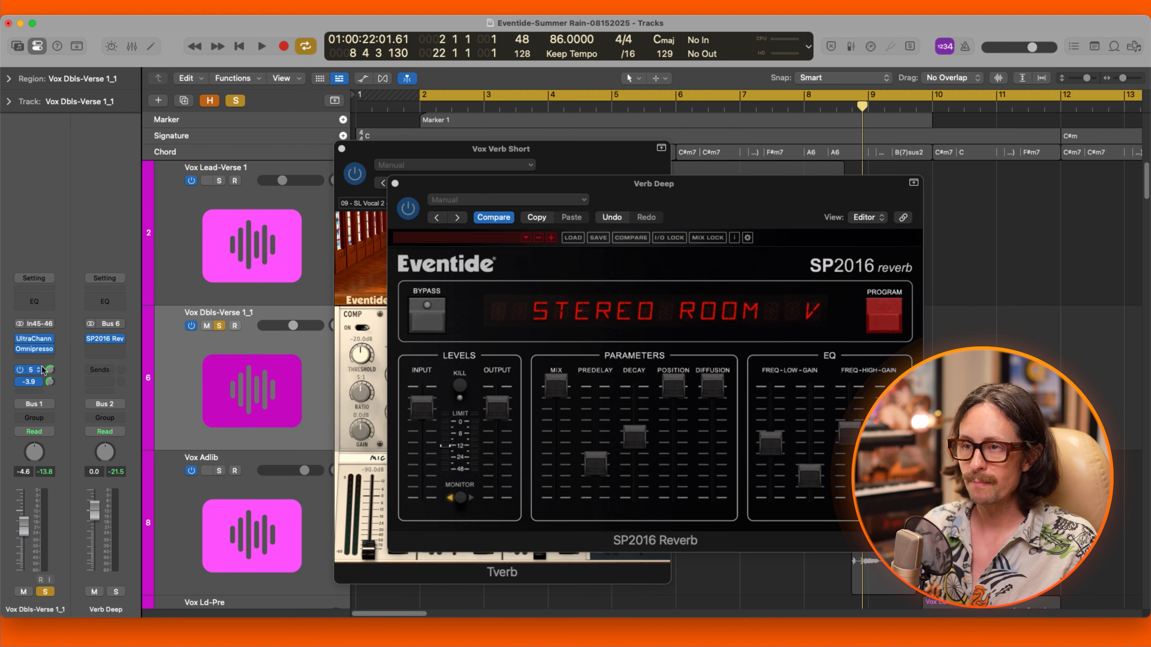
left_click(220, 326)
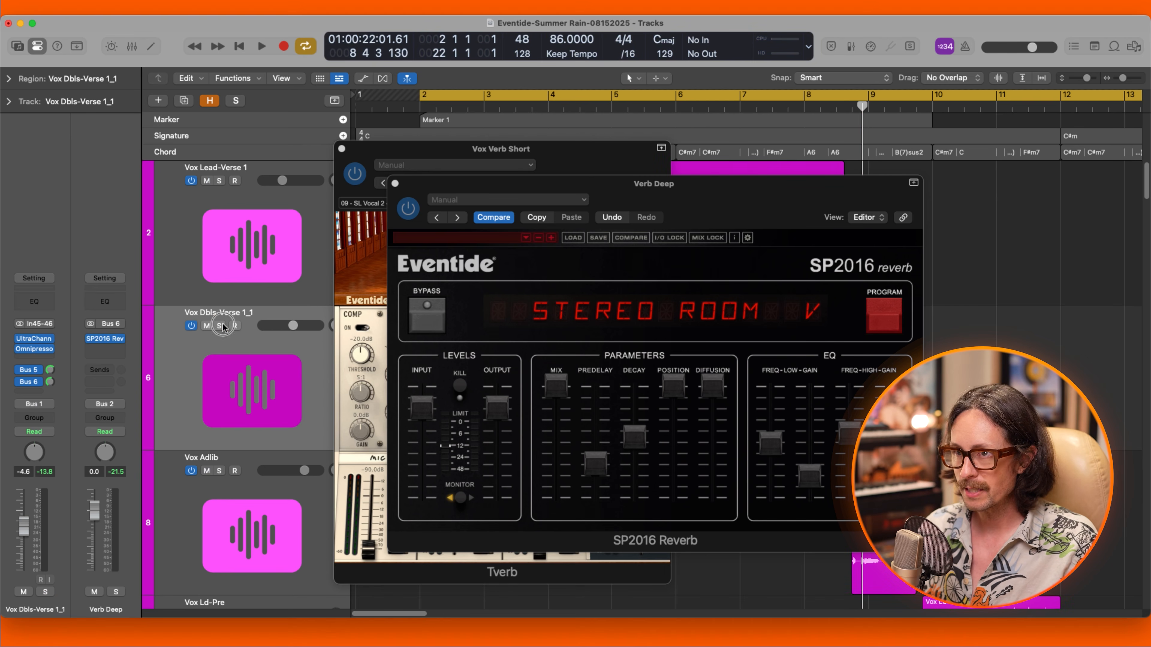
left_click(226, 216, "shift")
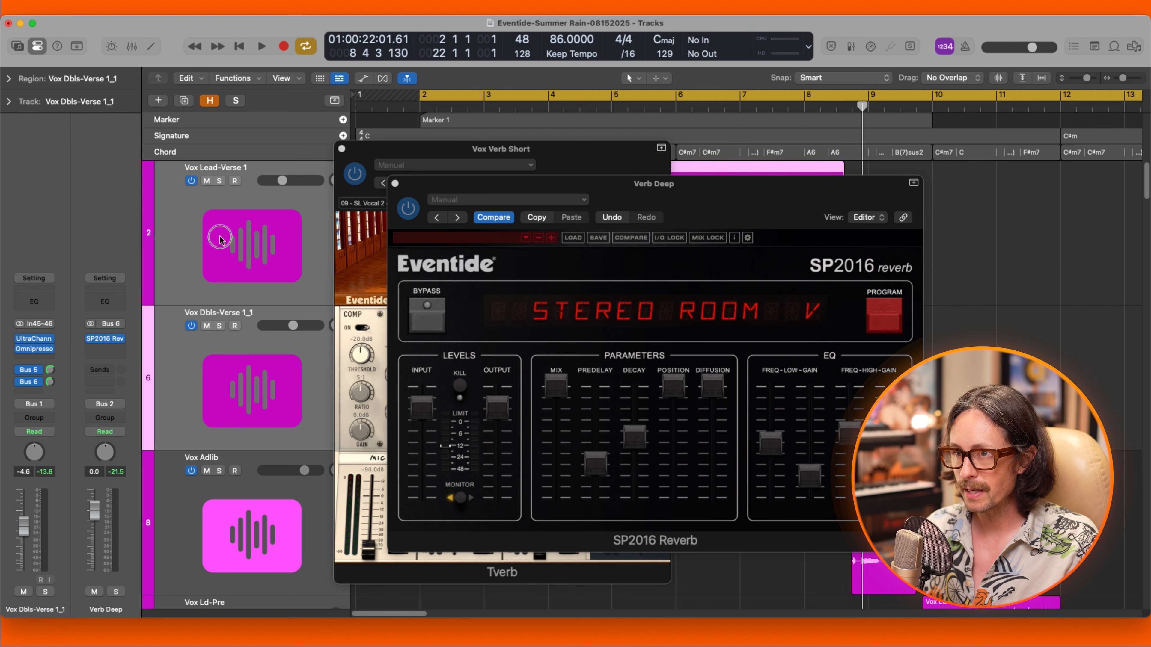
left_click(219, 181)
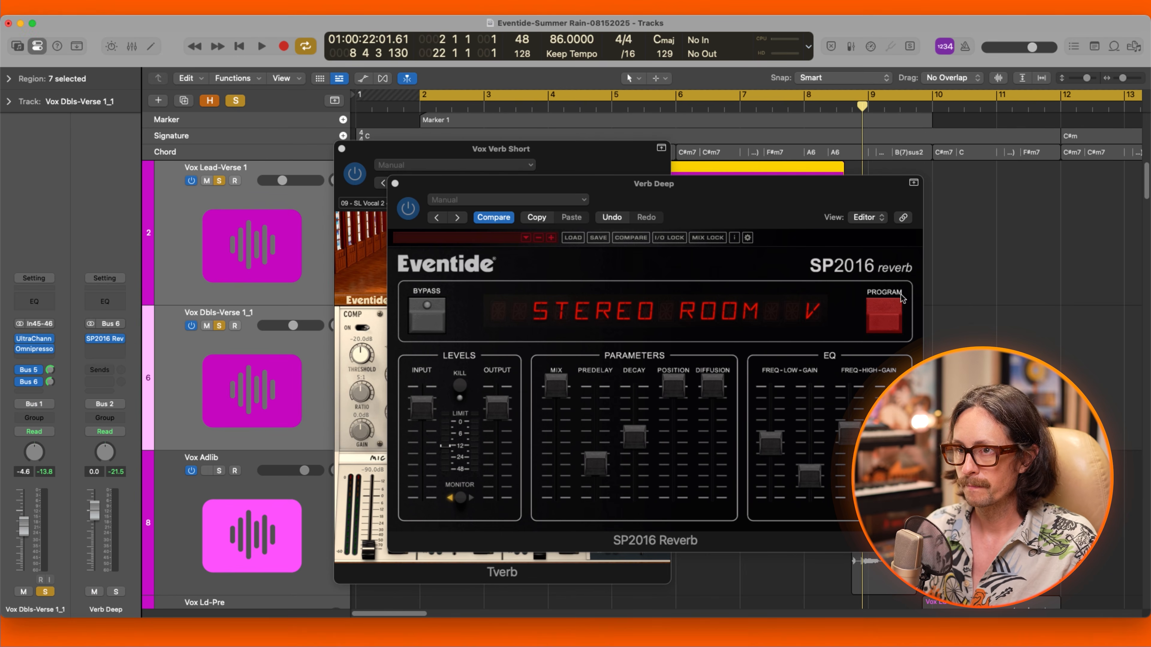
key("space")
left_click_drag(49, 382, 49, 393)
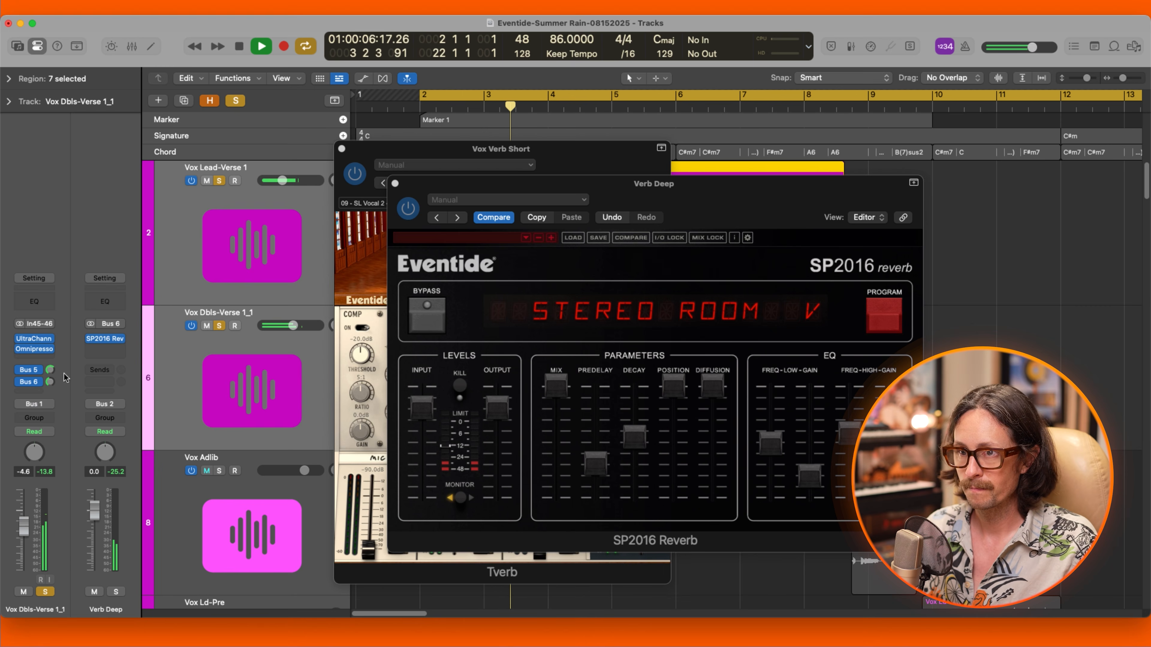
Set Vox Lead-Verse 1's Bus 3 send to -12.8 dB, and unsolo both verse 1 vocals during playback.
left_click(256, 236)
left_click_drag(49, 369, 49, 376)
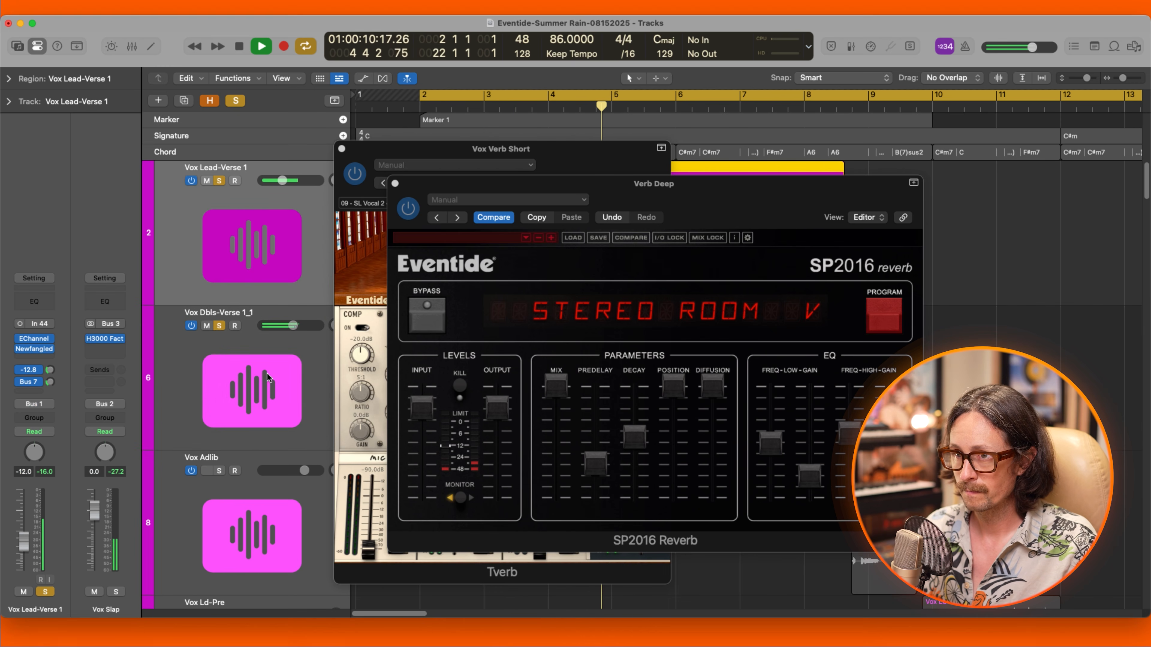
left_click(253, 342)
left_click(220, 191, "shift")
left_click(219, 181)
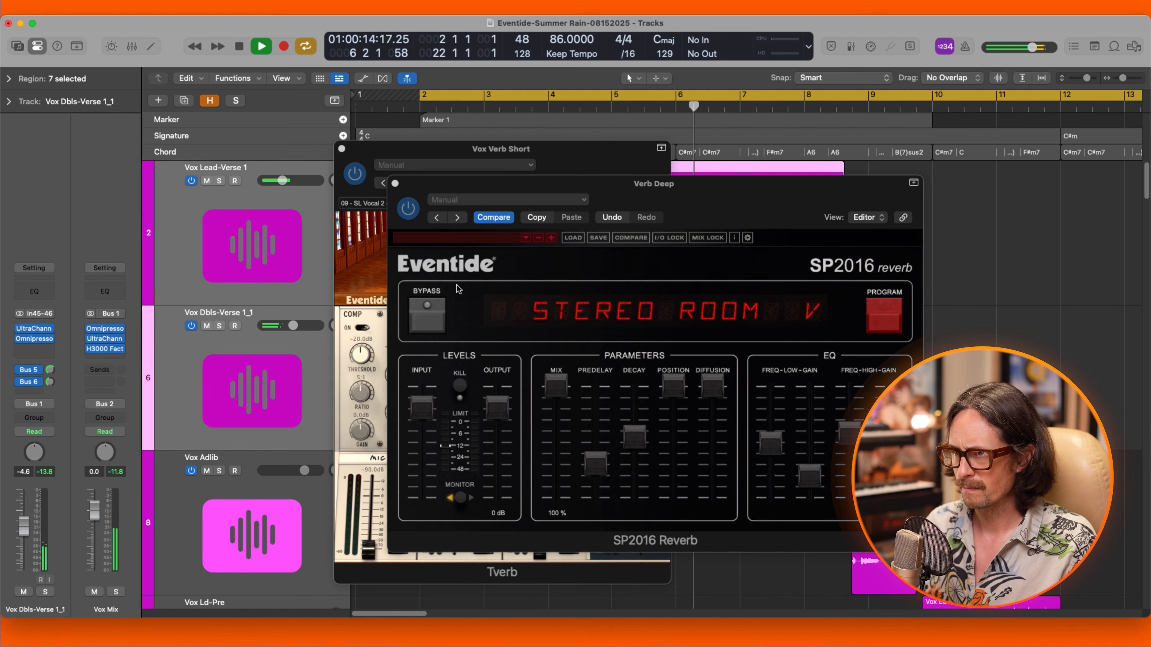
Close the Verb Deep and Vox Verb Short plug-in windows and zoom the arrangement out to show the following vocal sections.
left_click(395, 184)
left_click(395, 184)
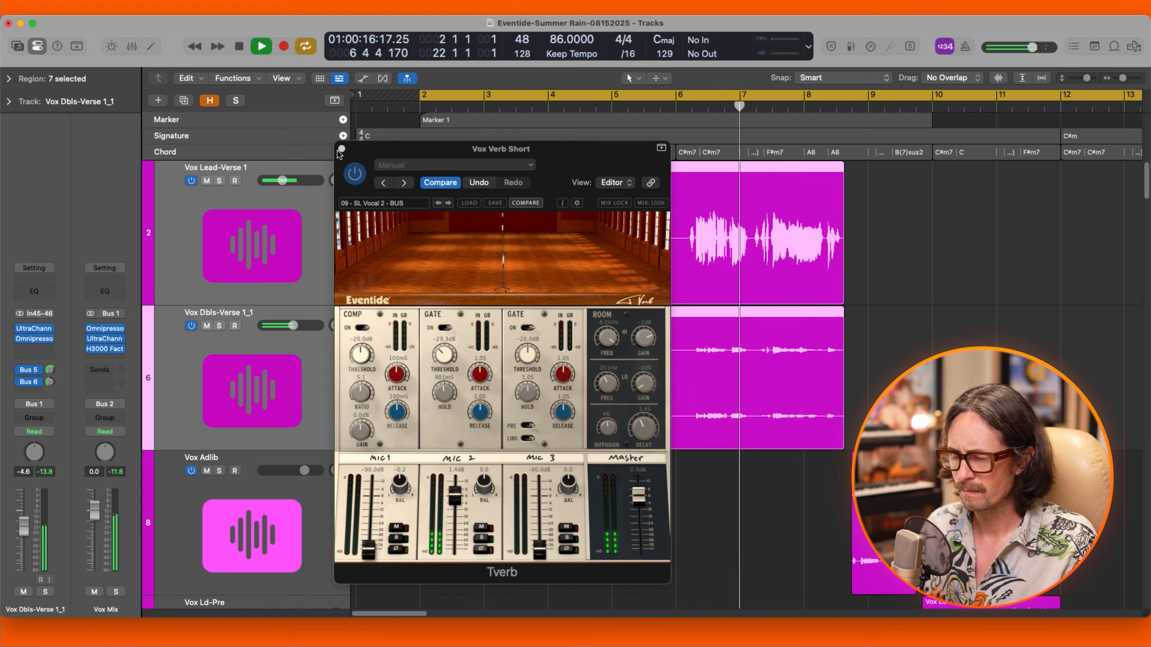
left_click(342, 149)
left_click(565, 387, "ctrl+alt")
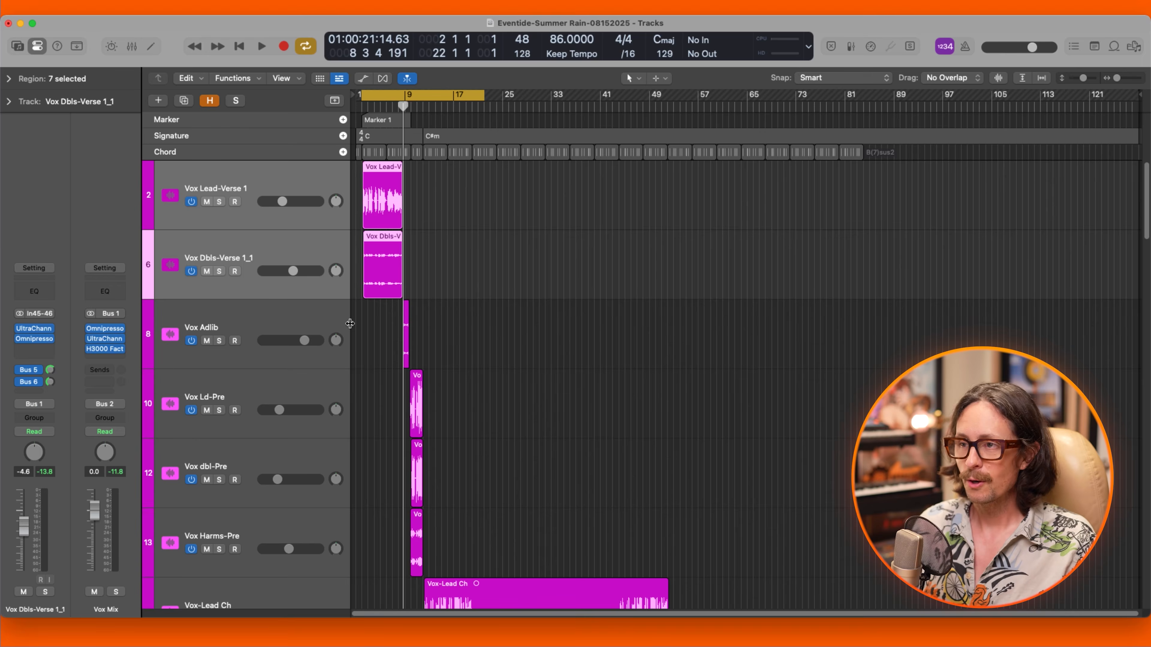
Open the Vox Widening channel's H3000 Factory and H910 Harmonizer plug-ins from the mixer, placing the H910 window so both are reachable.
key("x")
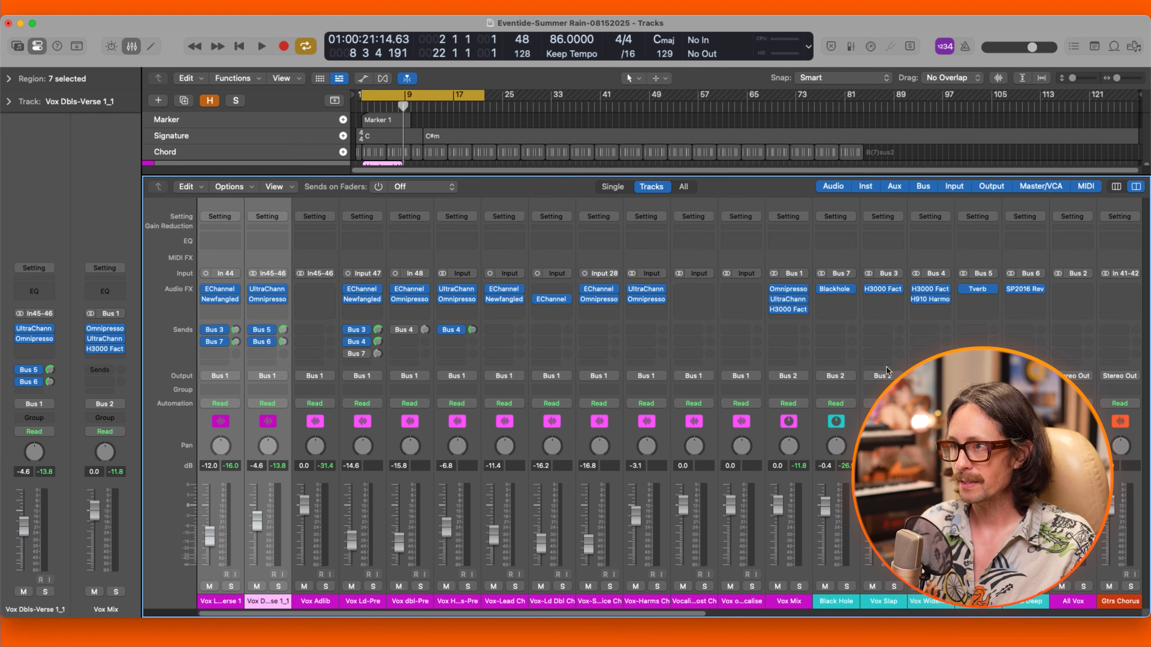
scroll(771, 427, "right", 5)
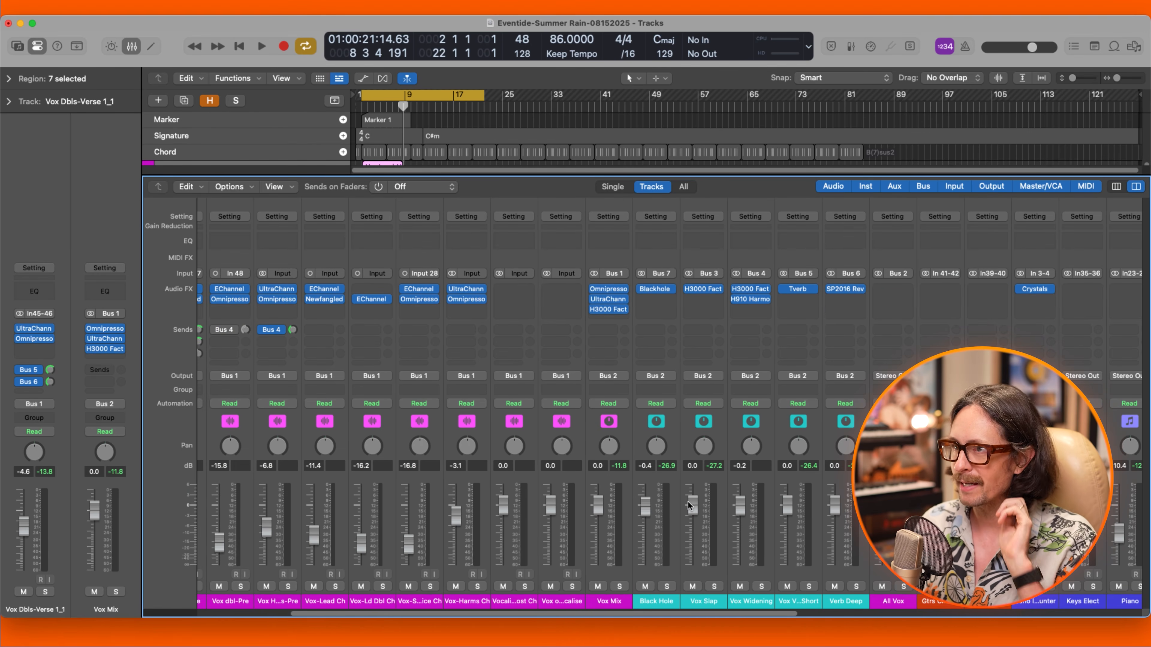
left_click(749, 602)
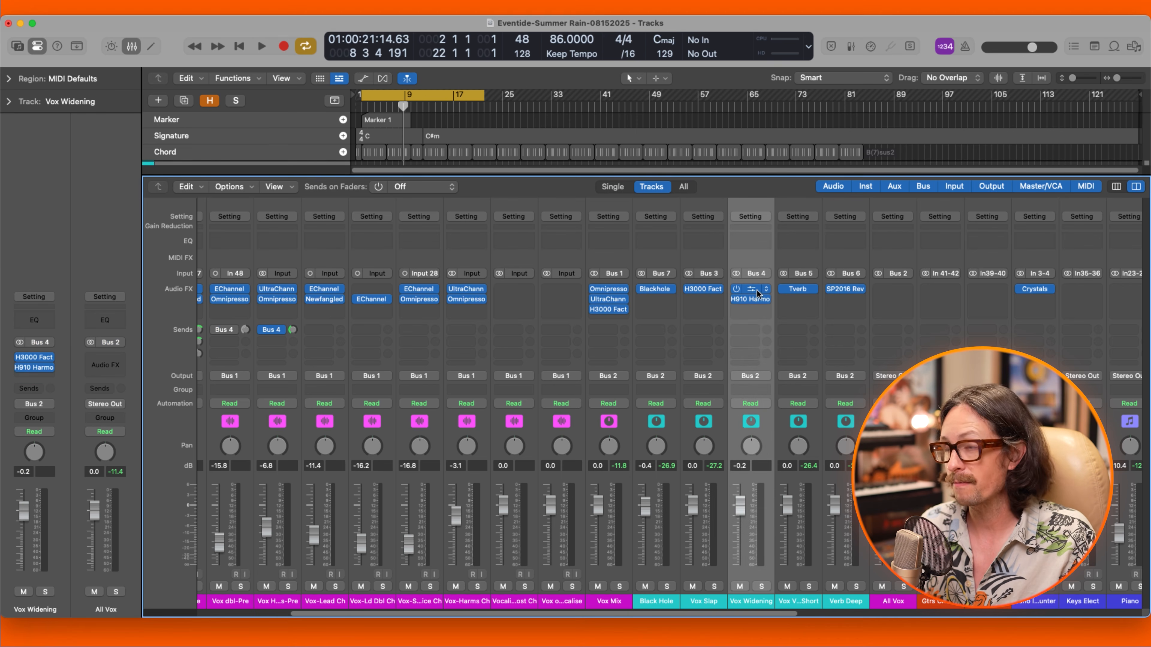
left_click(756, 290)
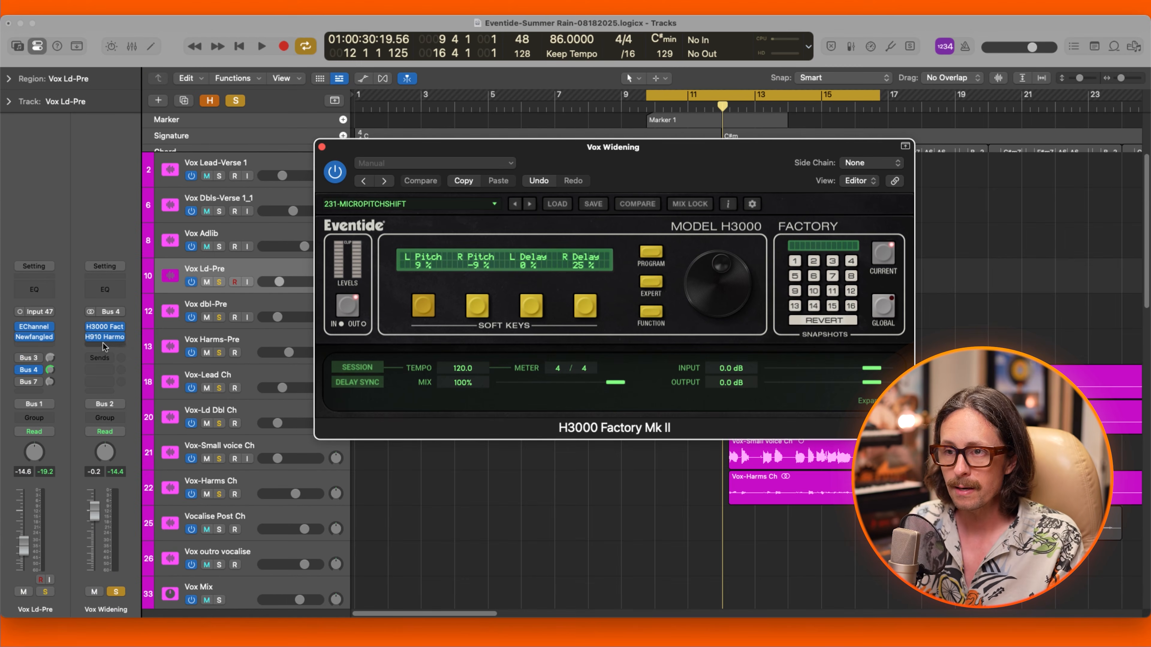
left_click(107, 338)
left_click_drag(725, 185, 619, 165)
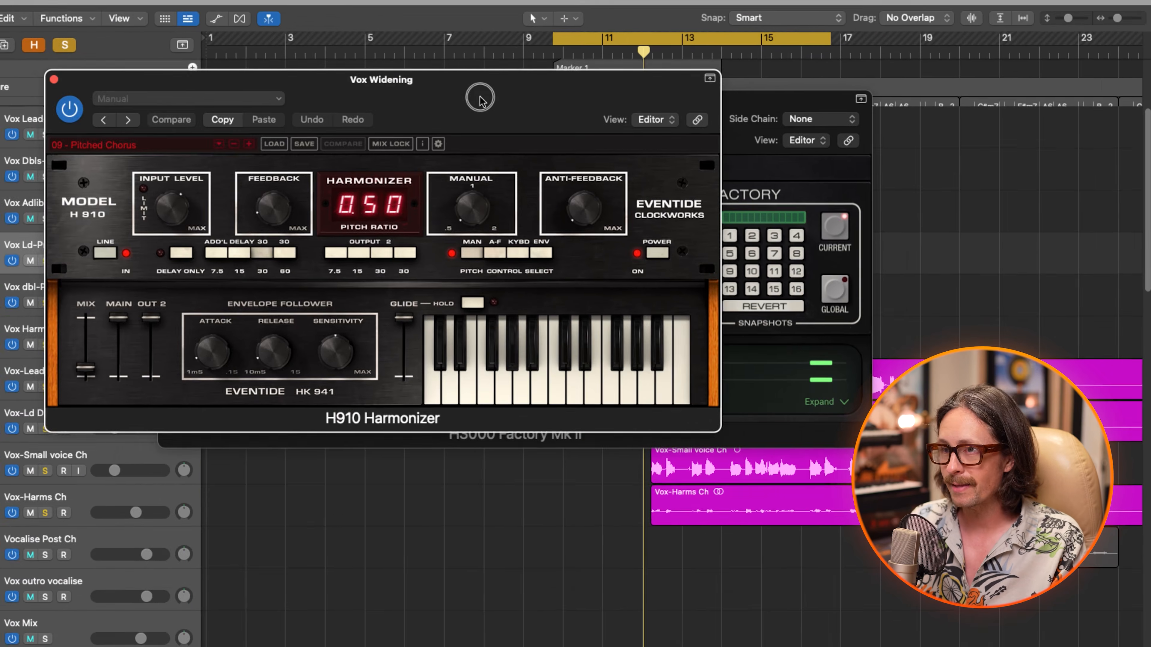
left_click_drag(526, 124, 556, 246)
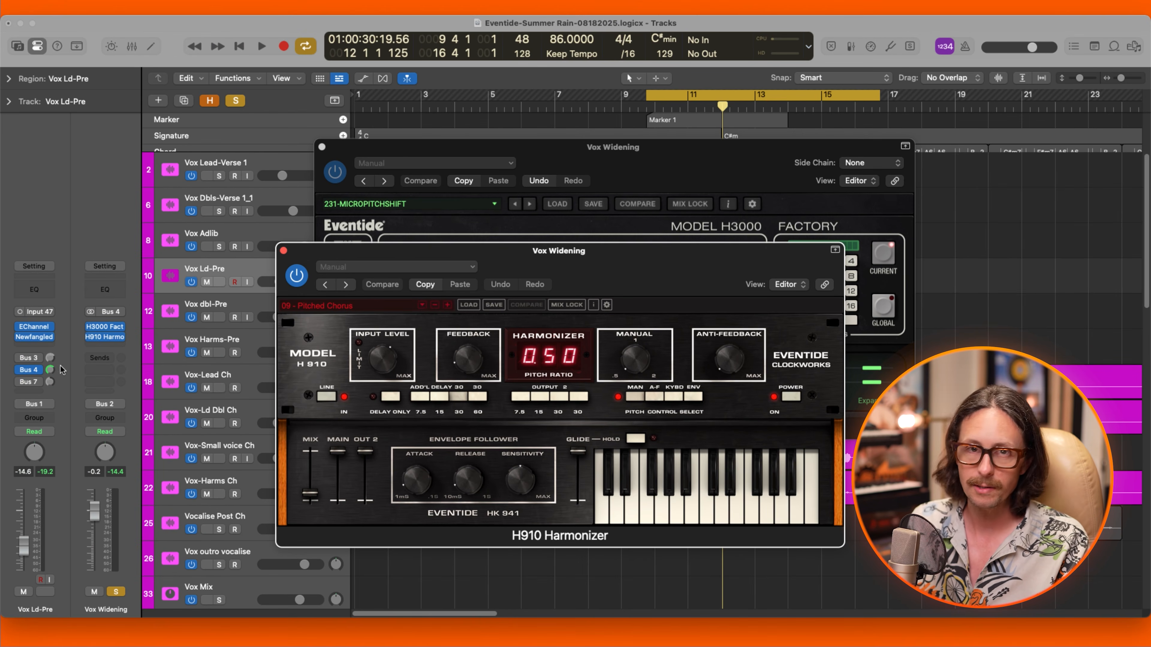
Adjust Vox Ld-Pre's Bus 4 send while playing it soloed, and enable its Bus 3 and Bus 7 sends.
key("space")
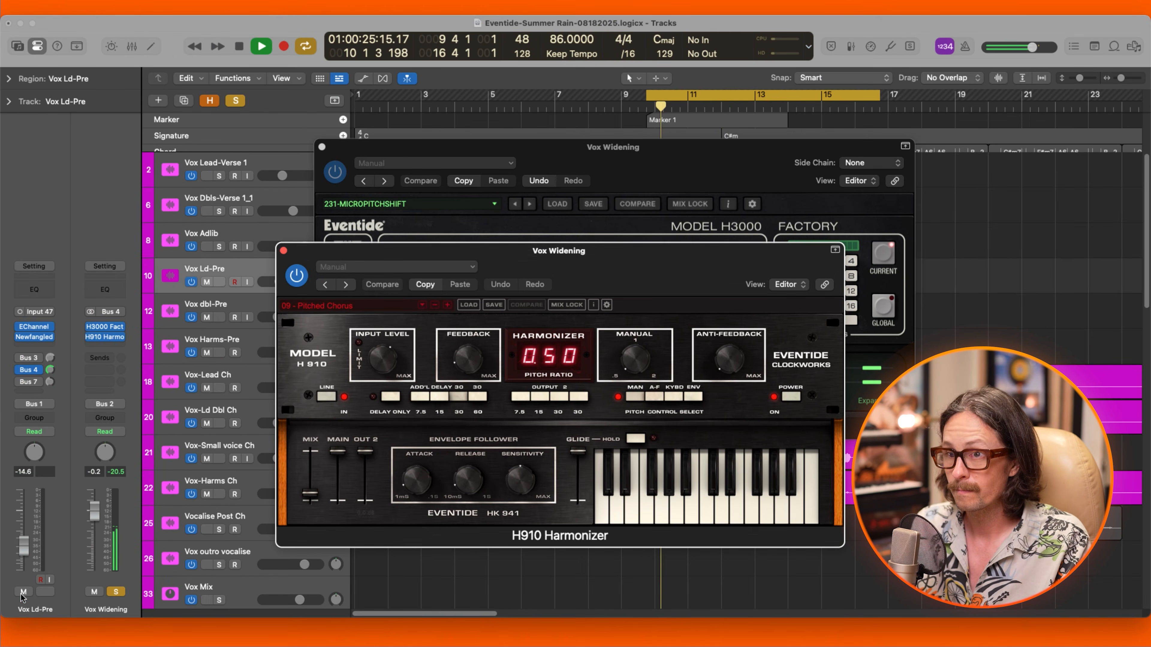
mouse_move(51, 371)
left_mouse_down()
mouse_move(50, 336)
mouse_move(47, 350)
left_mouse_up()
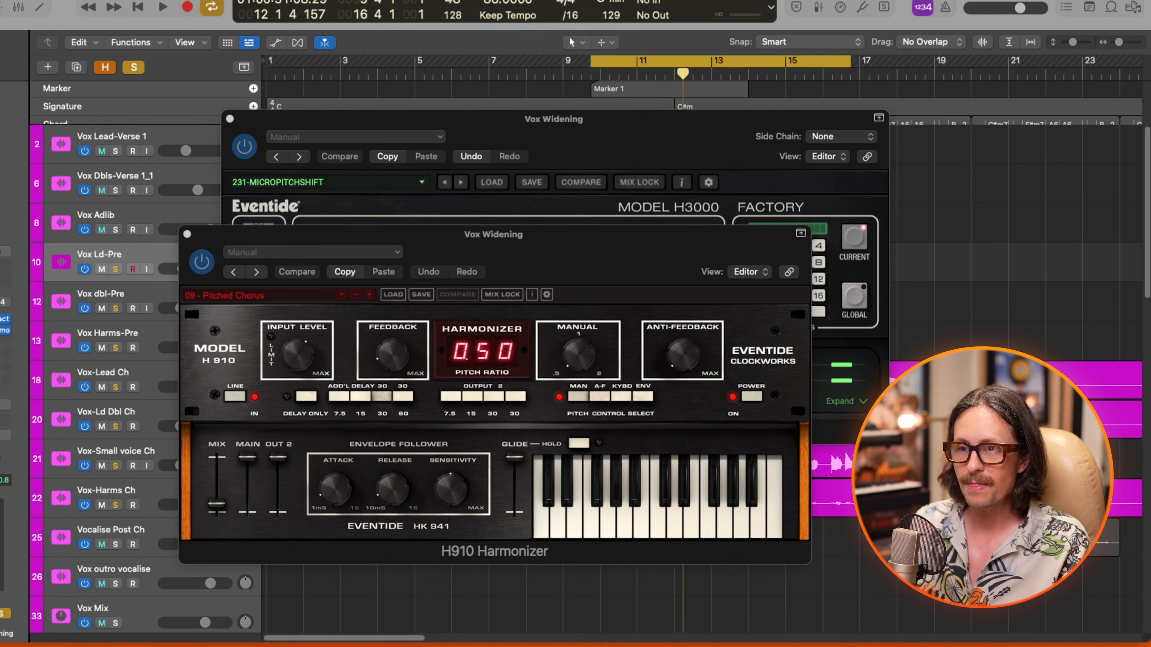
left_click(26, 362)
left_click(67, 275)
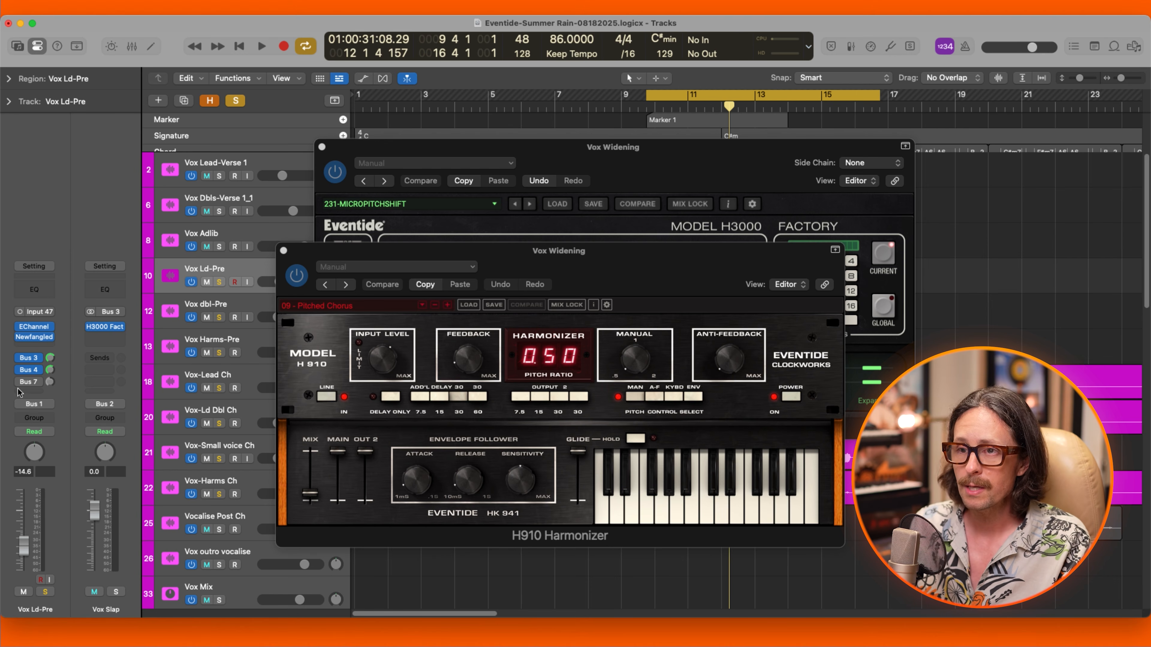
left_click(28, 385)
left_click(16, 356)
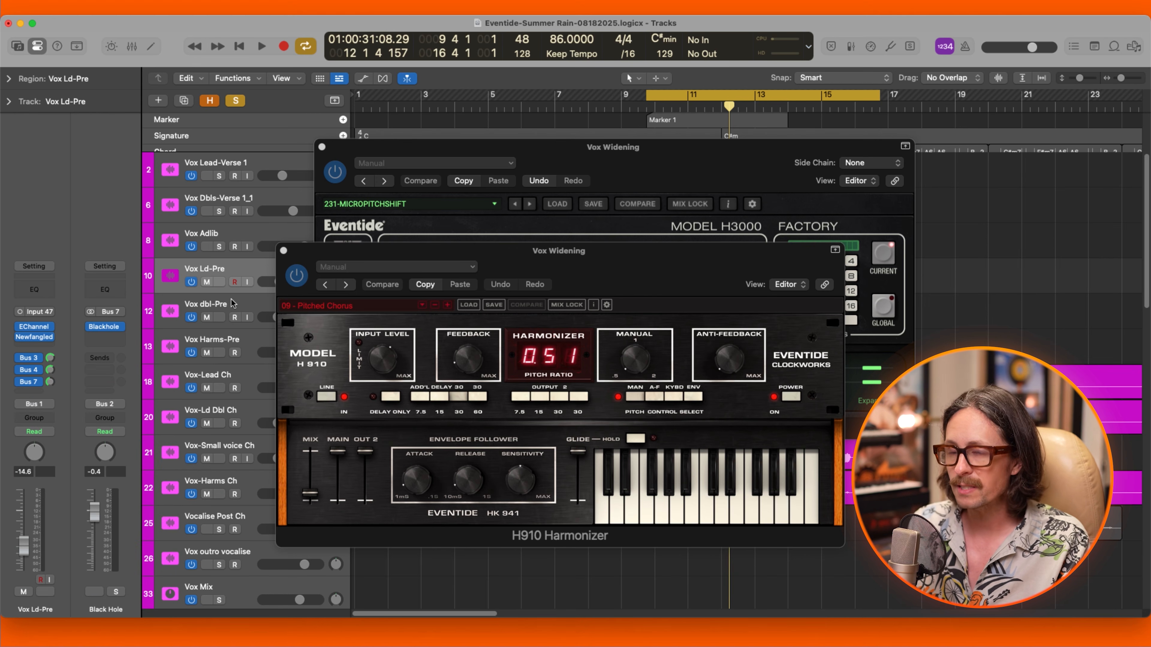
Close both Vox Widening plug-in windows and select the Vox dbl-Pre track.
left_click(283, 250)
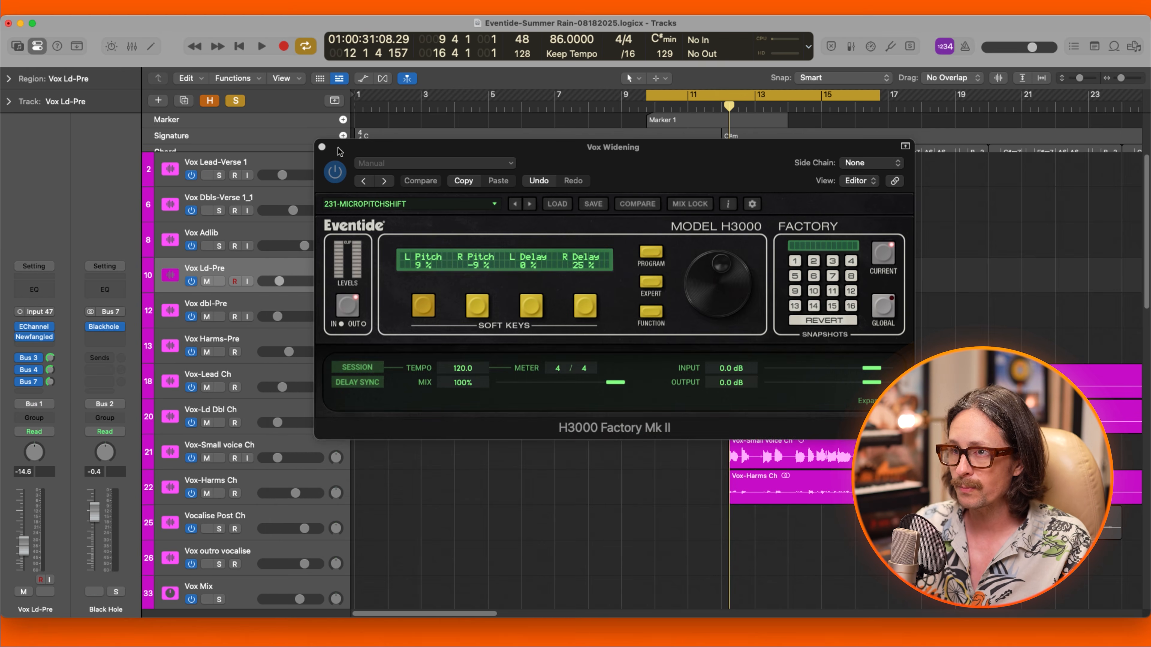
left_click(322, 148)
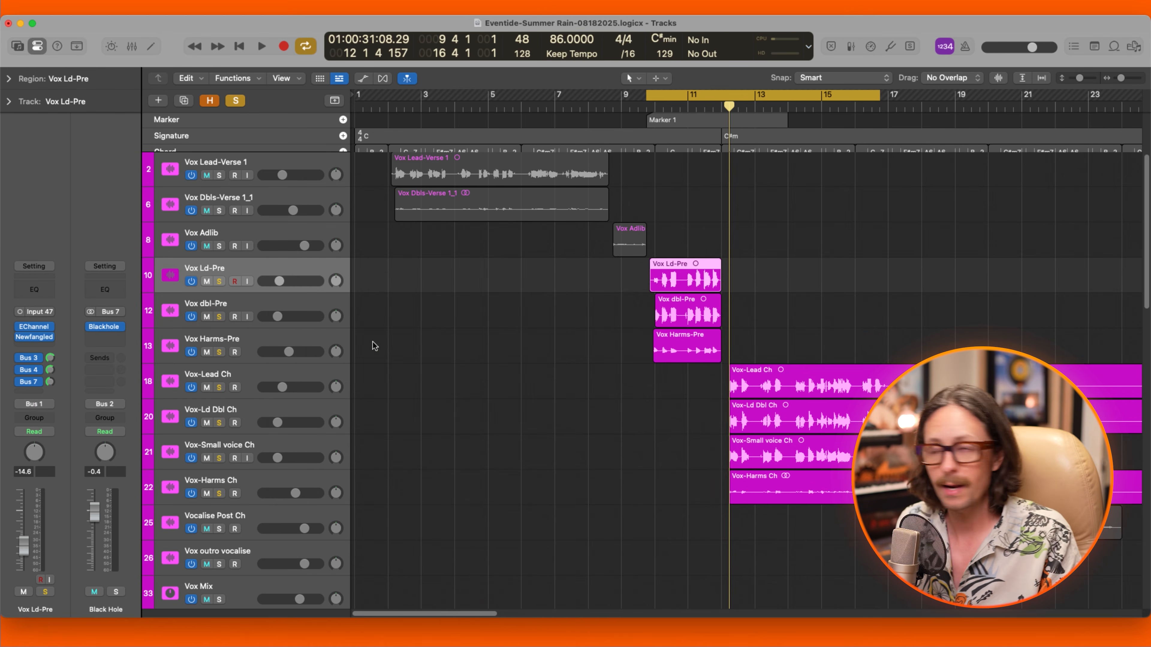
left_click(253, 303)
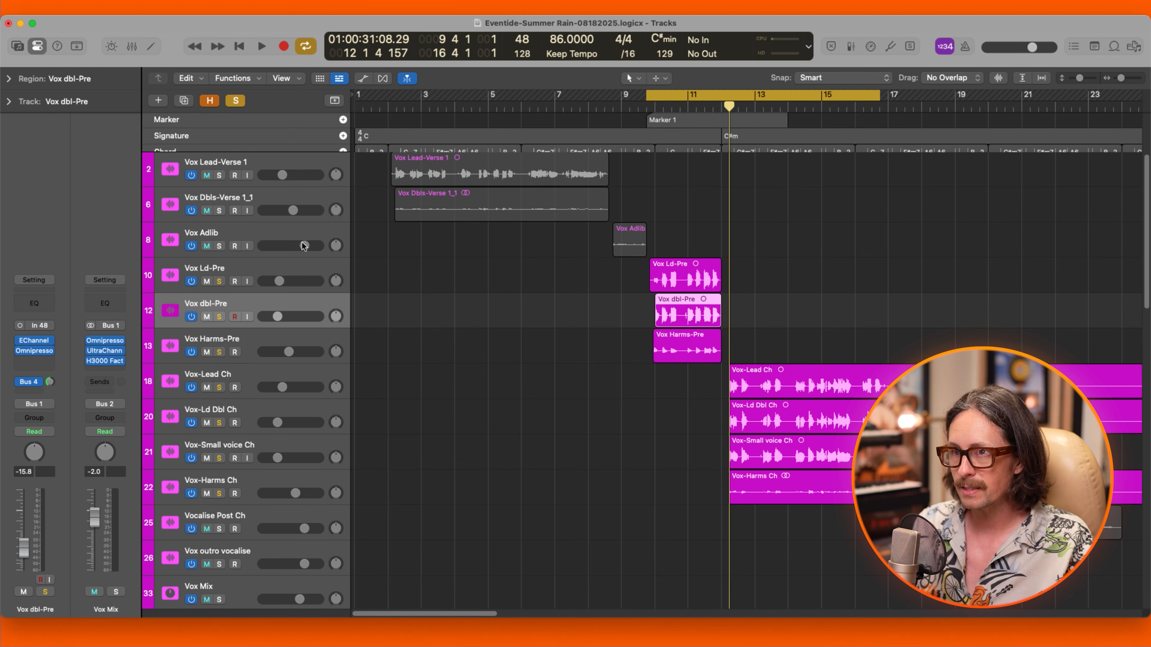
Clear all solos and compare the three pre-chorus vocals in the vocal mix with their sends off and on.
left_click(240, 100)
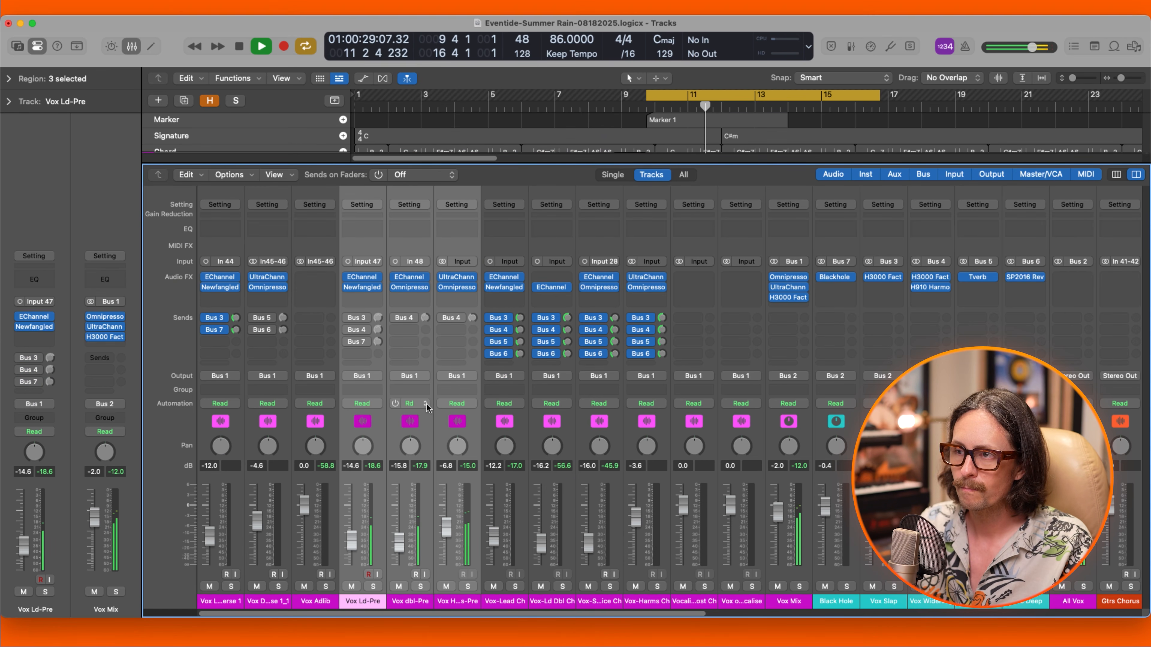
key("space")
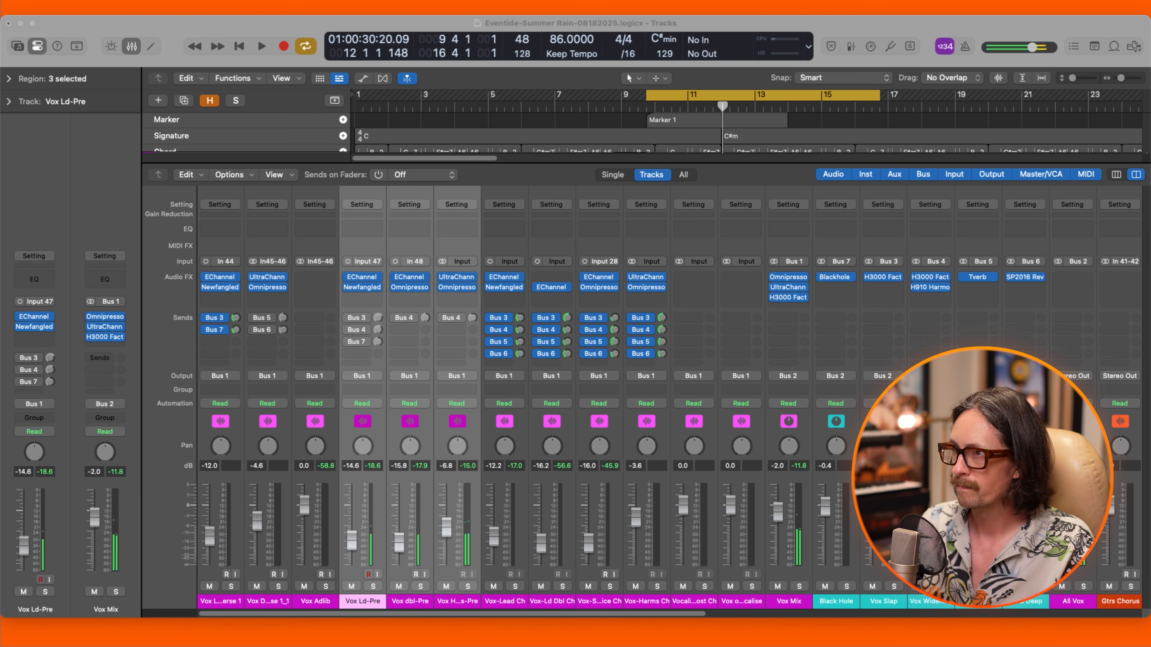
left_click(347, 318)
key("space")
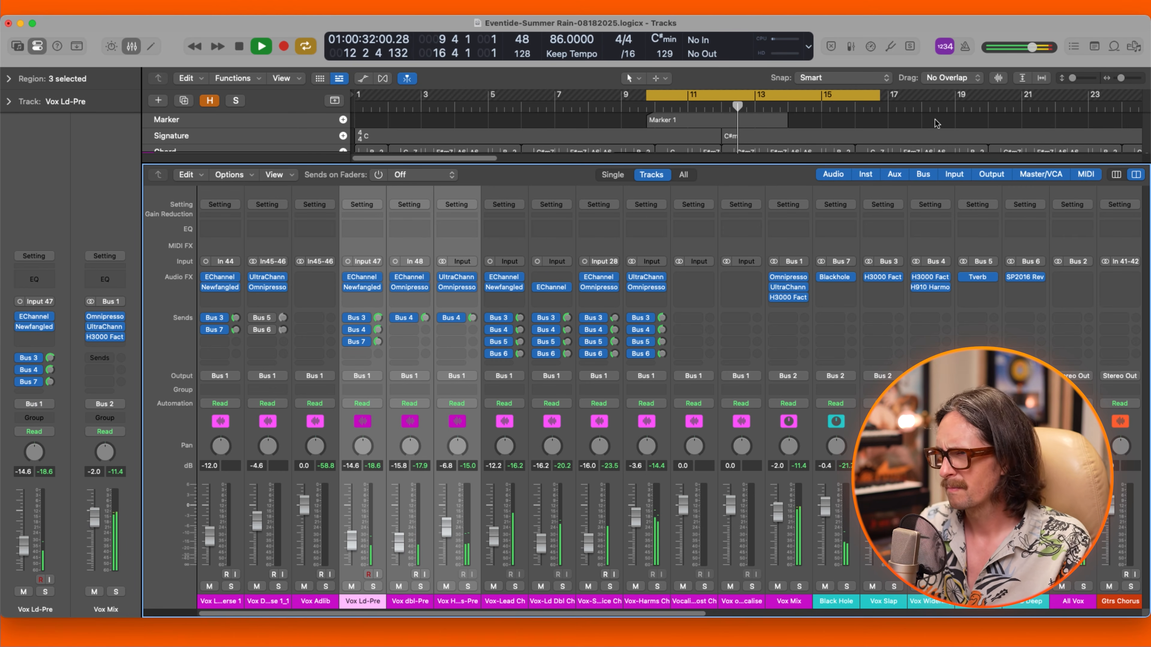
key("space")
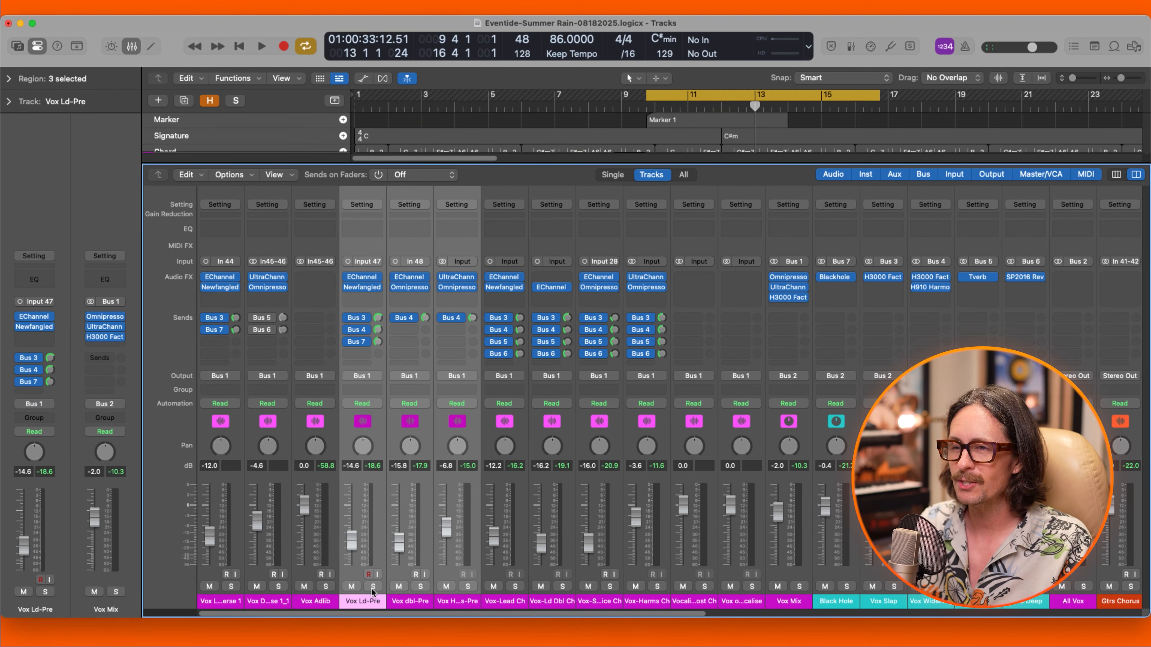
Solo the three selected pre-chorus vocals and play them with their sends enabled.
left_click(373, 586)
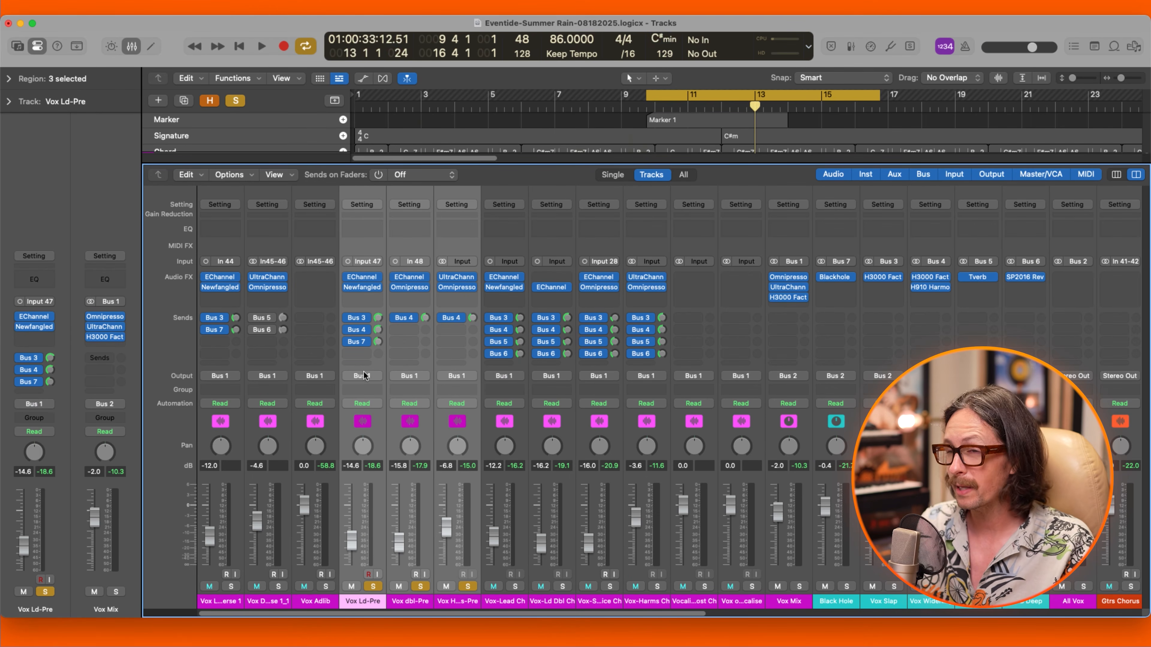
key("space")
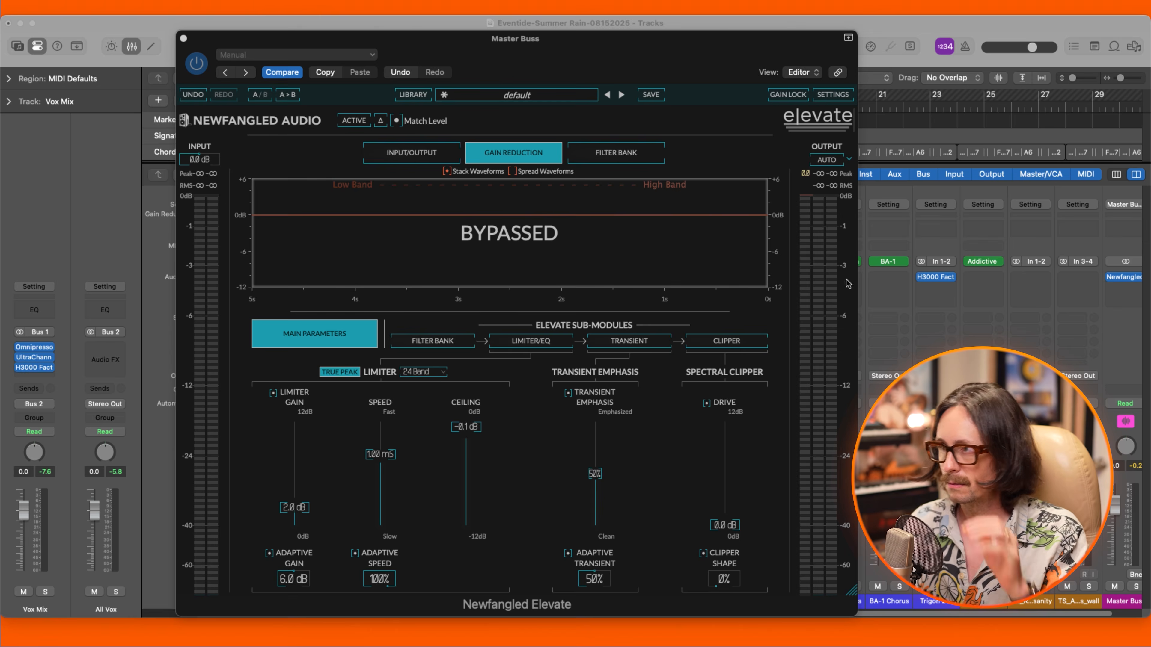
Turn off Match Level in the Master Buss's Elevate while auditioning the mix, and switch Elevate to active with the Input/Output display showing.
key("space")
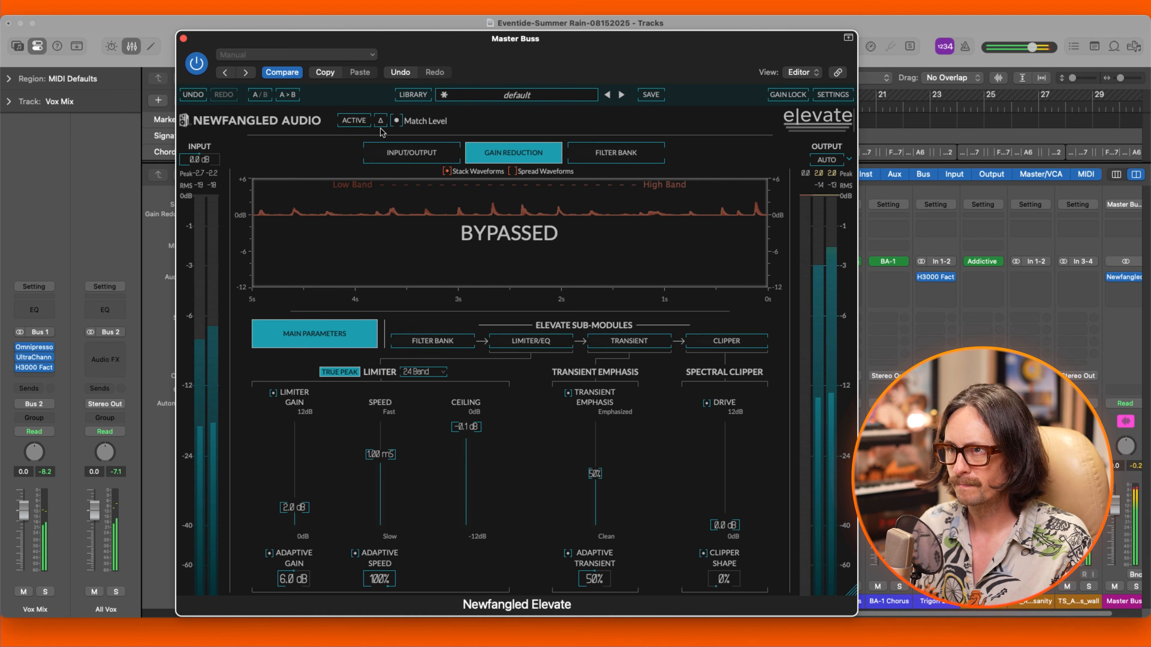
left_click(426, 121)
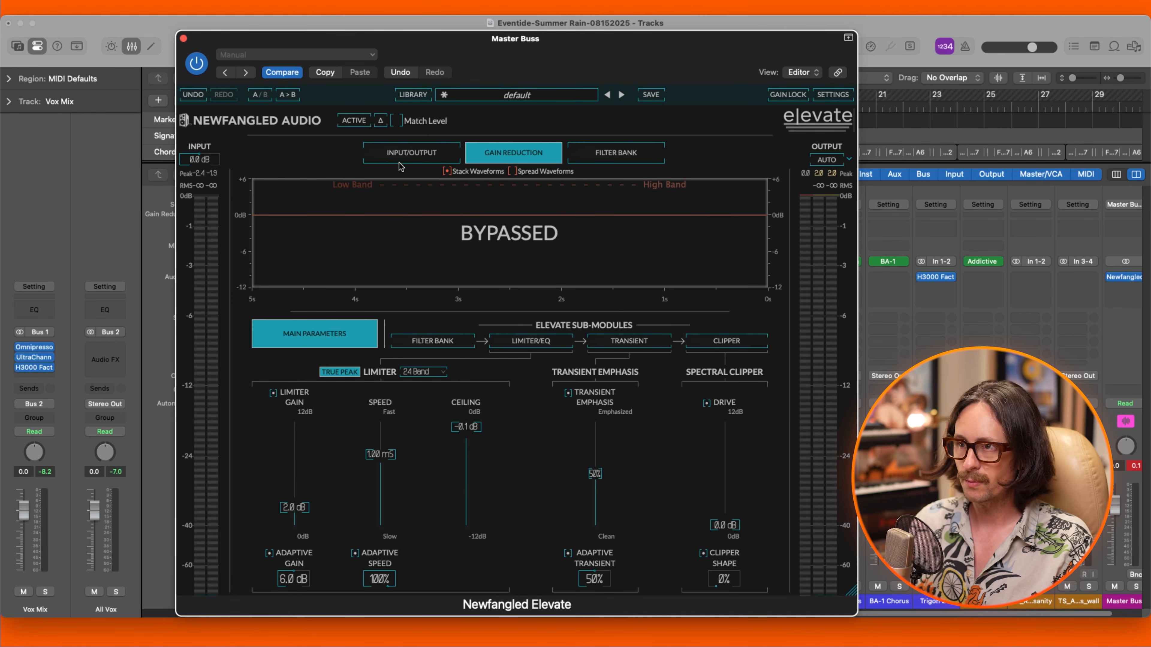
left_click(403, 153)
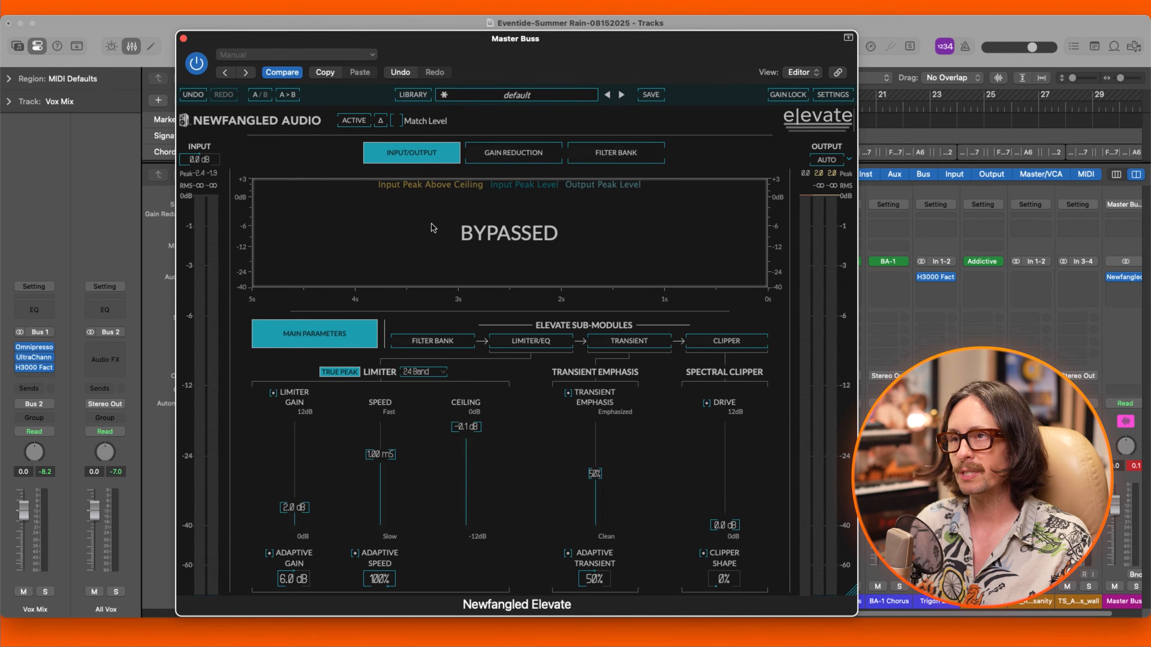
left_click(353, 121)
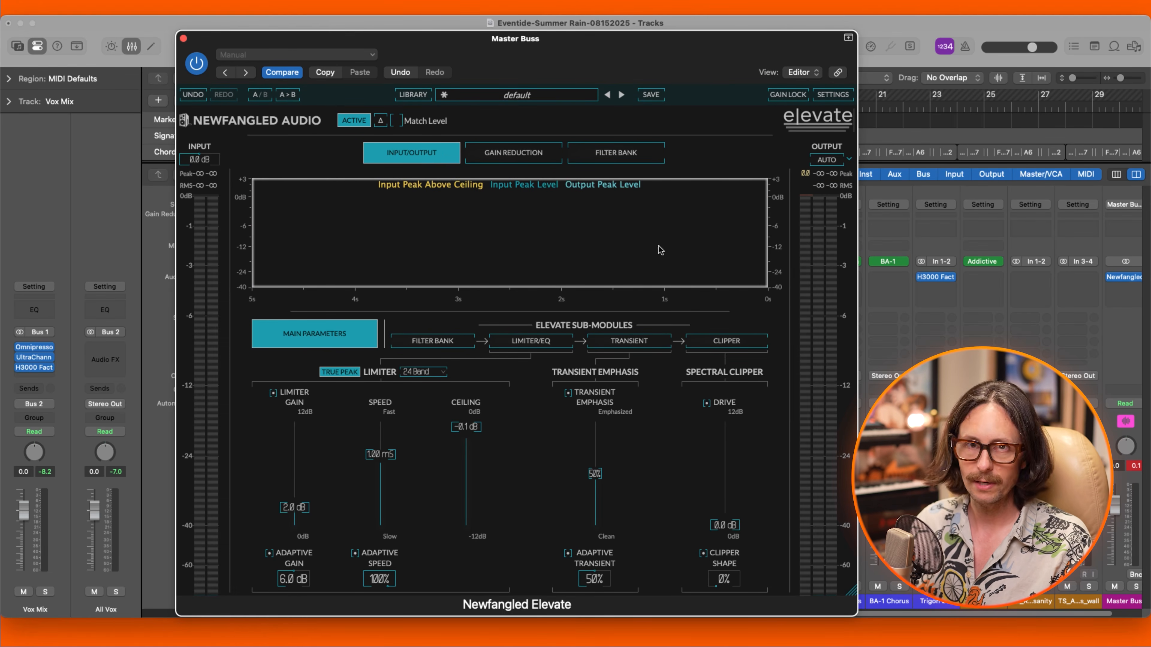
Examine Elevate's Gain Reduction and Filter Bank displays, and return to the Input/Output display.
left_click(504, 156)
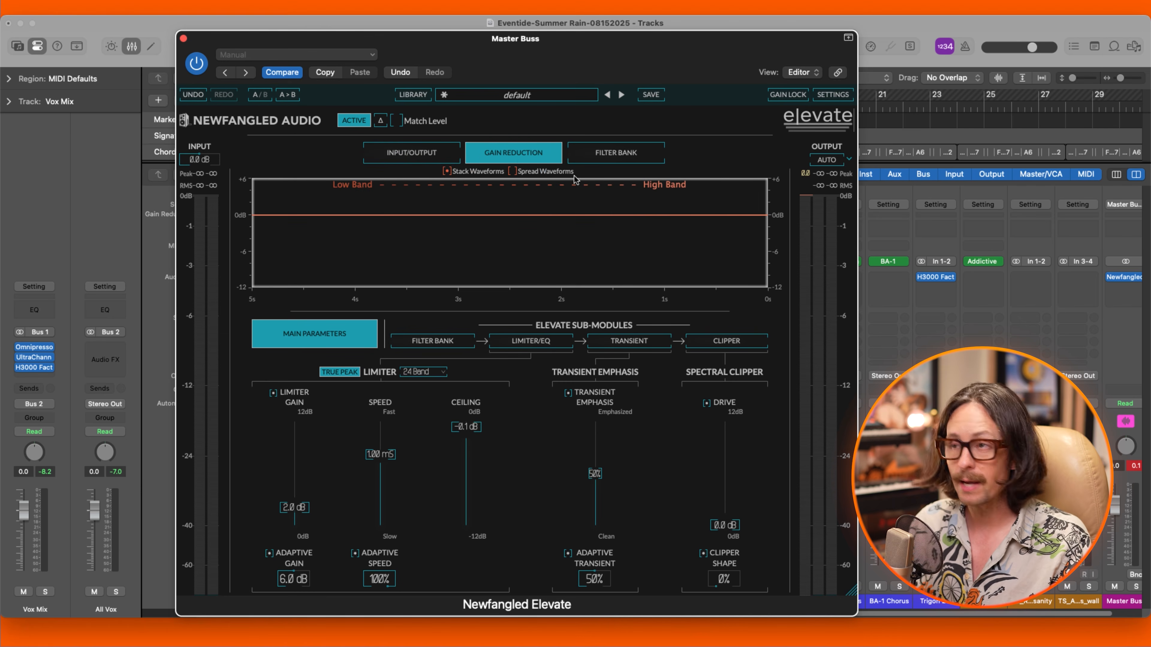
left_click(603, 152)
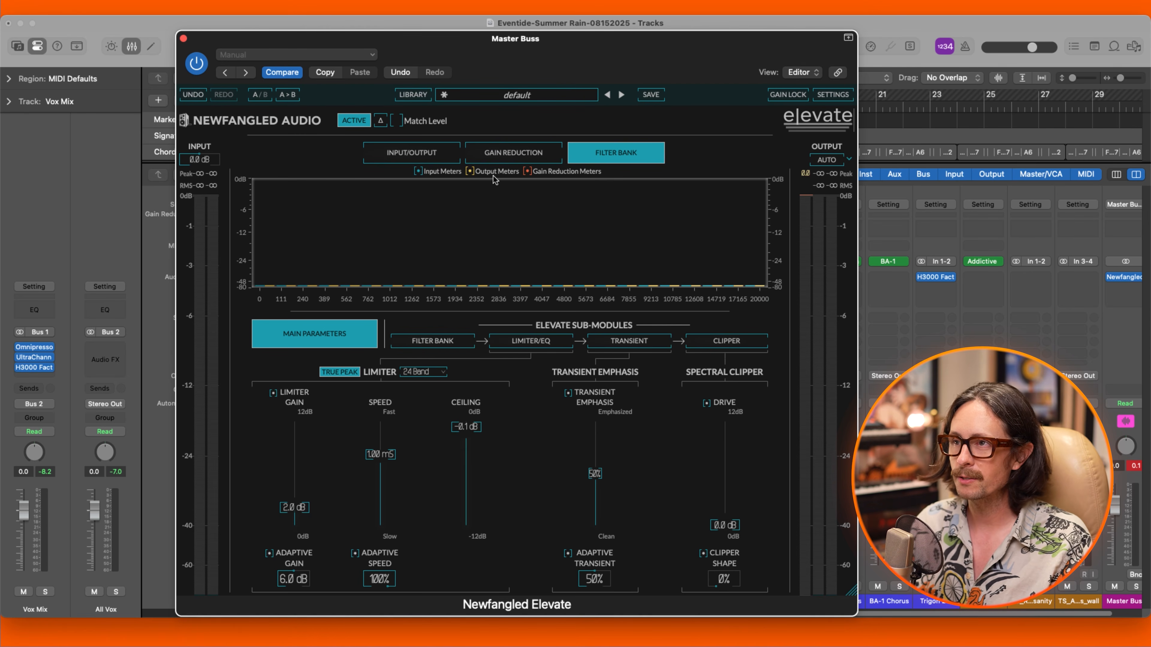
left_click(410, 152)
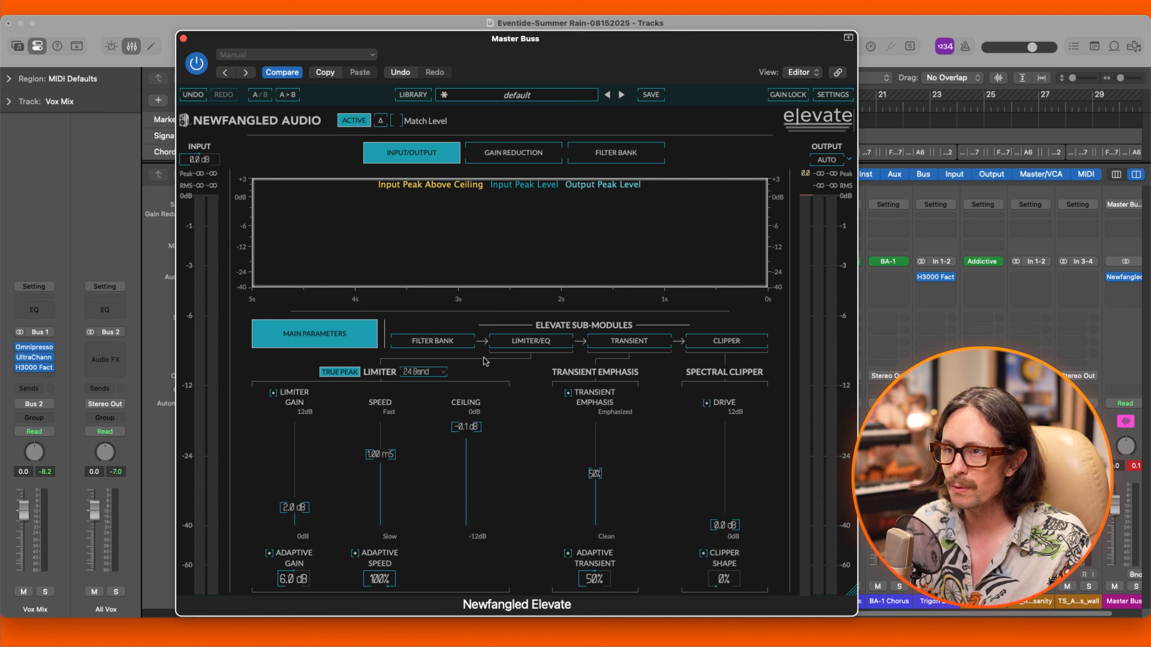
Set Elevate's auditory filter bank to 26 bands.
left_click(425, 346)
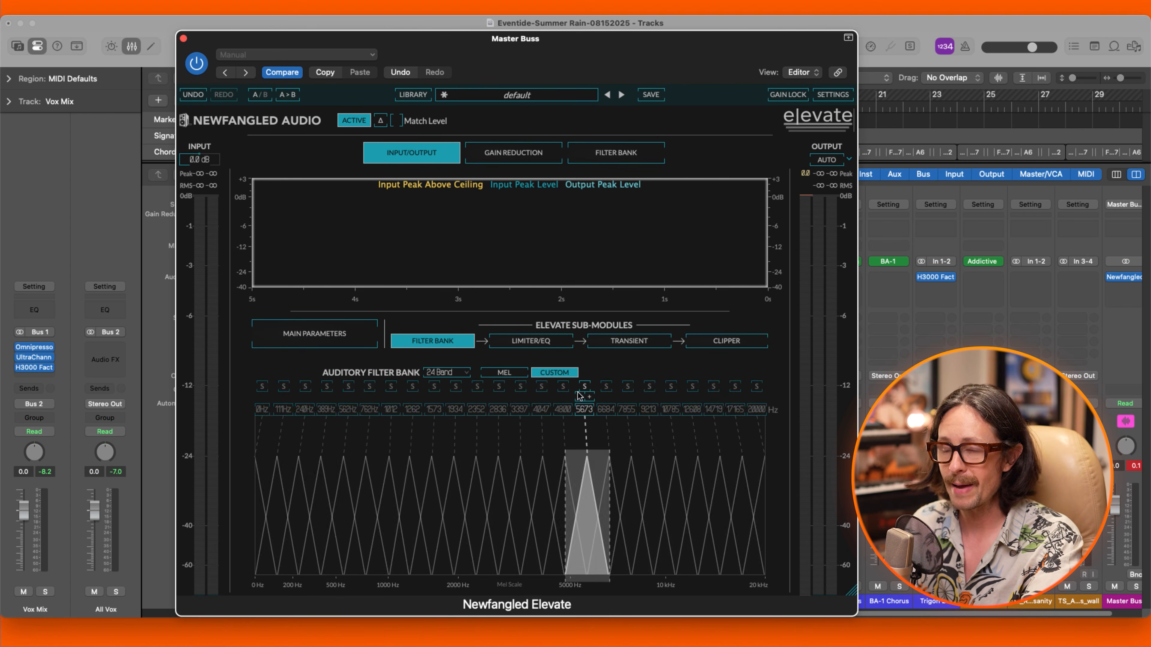
left_click(430, 376)
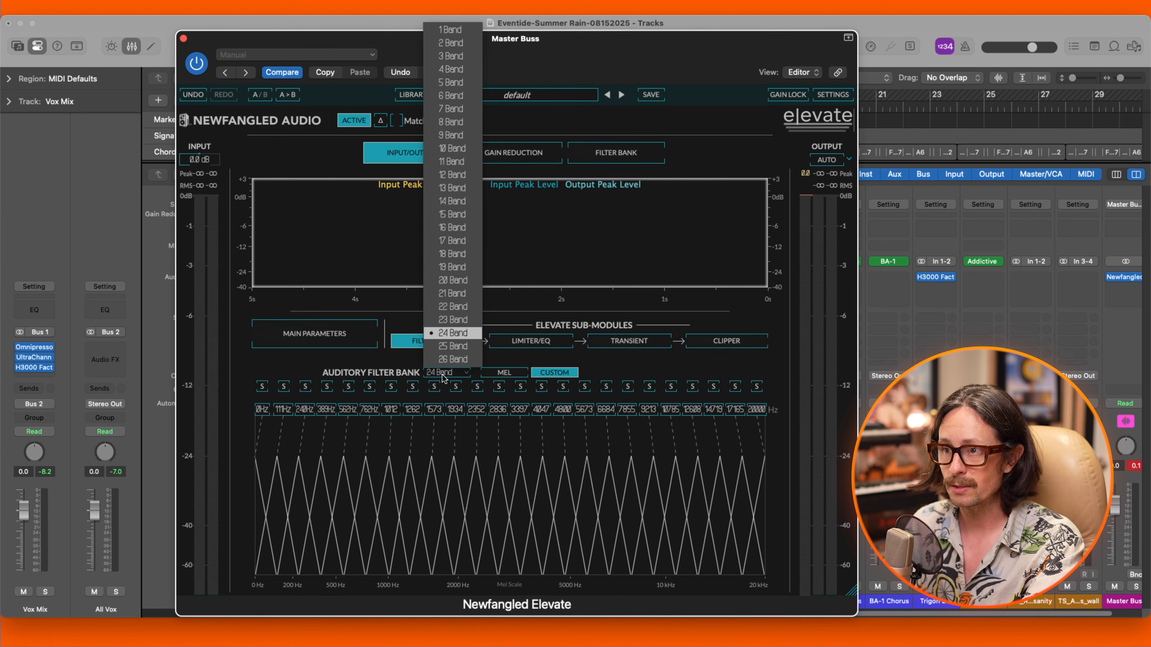
left_click(452, 359)
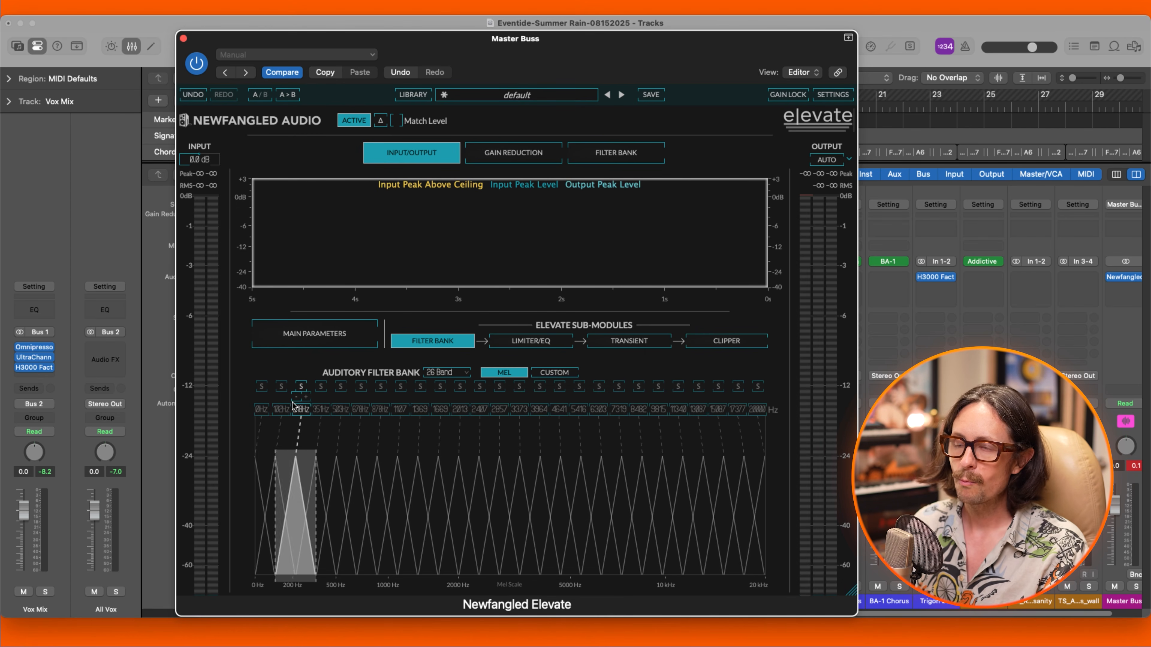
Examine Elevate's Limiter/EQ, Transient, Clipper and Filter Bank sub-modules, and return to the main parameters.
left_click(517, 346)
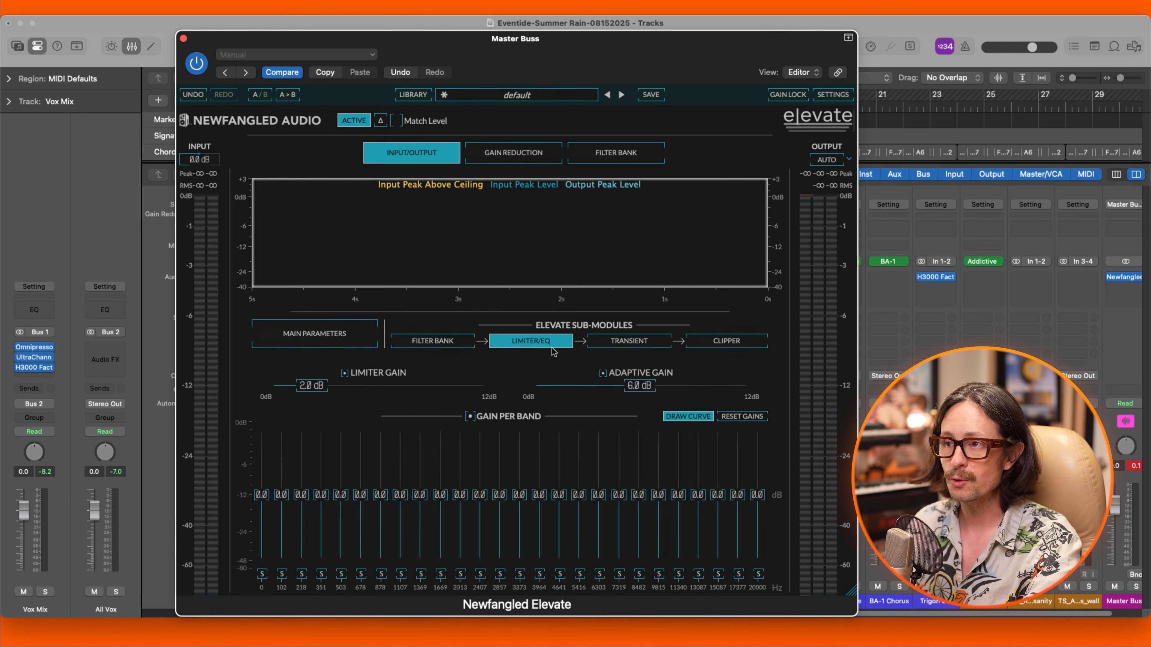
left_click(627, 347)
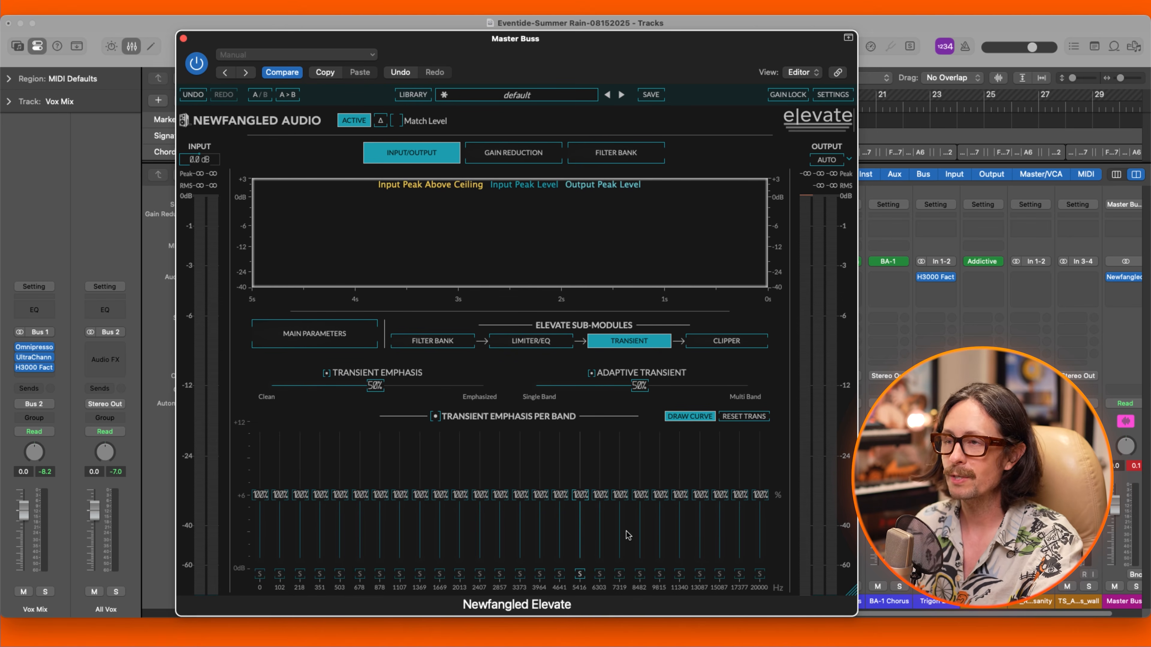
left_click(734, 344)
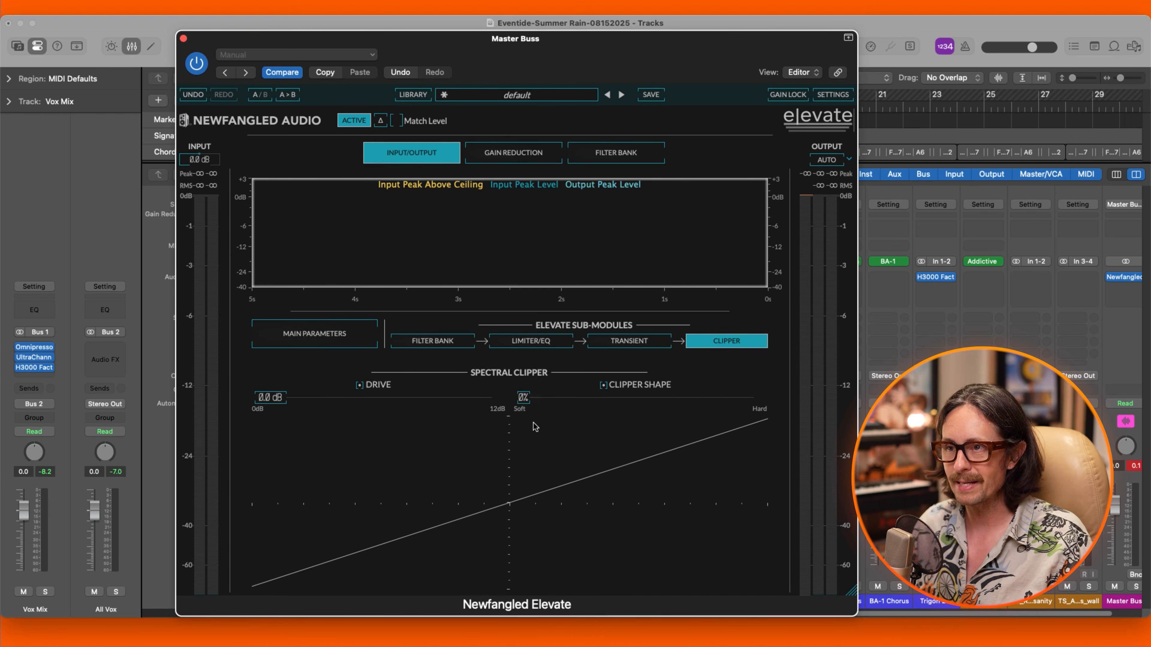
left_click(429, 344)
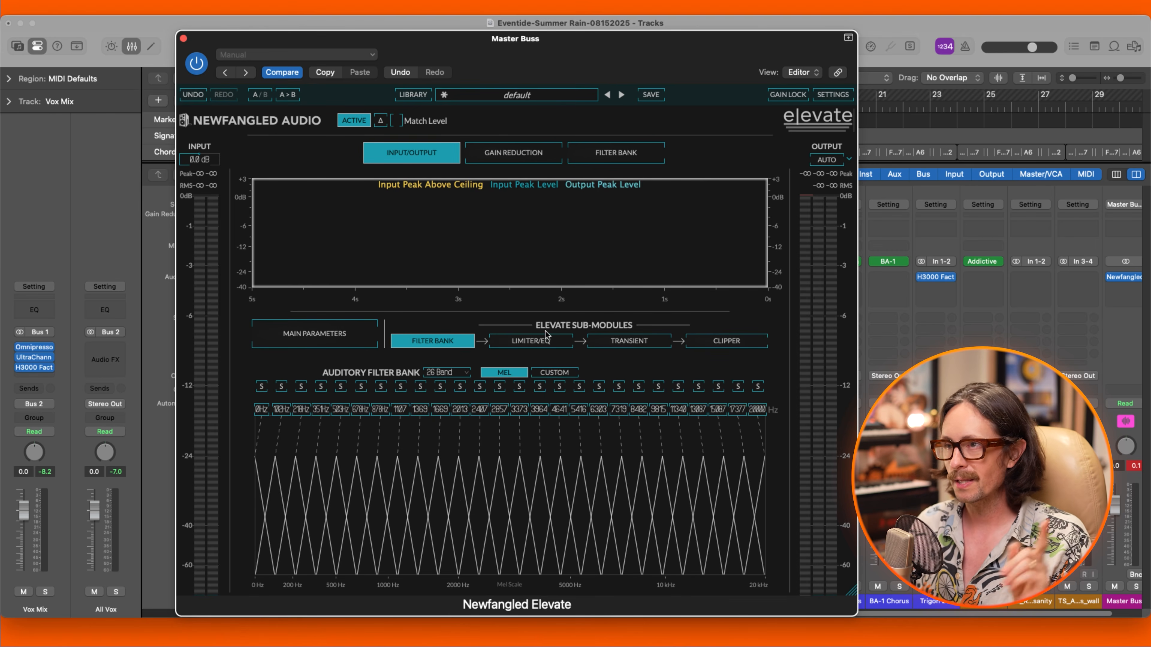
left_click(542, 346)
left_click(652, 342)
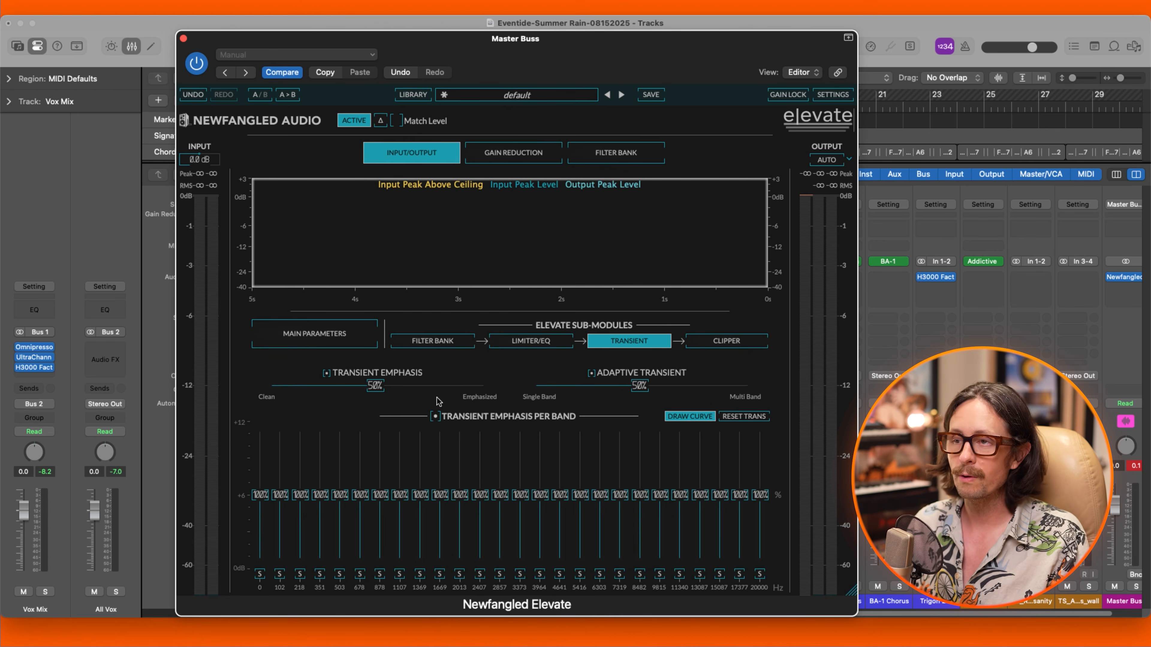
left_click(446, 348)
left_click(340, 338)
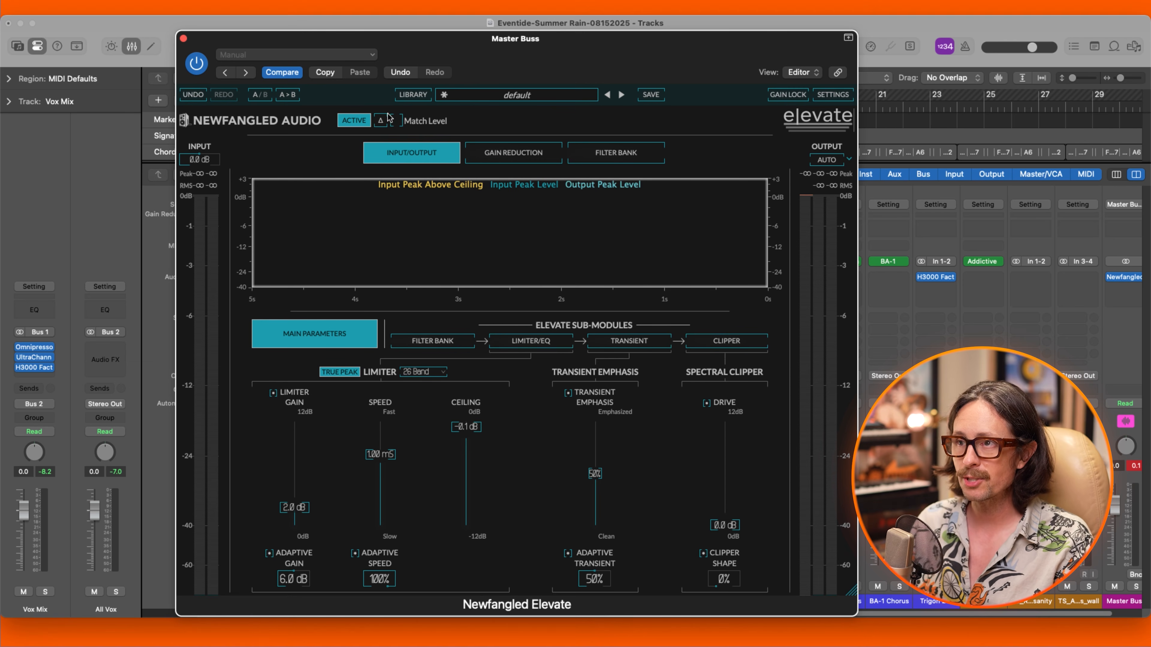
Turn on Match Level and set Elevate's Limiter Gain to 4.5 dB while auditioning the mix.
left_click(354, 122)
left_click(353, 123)
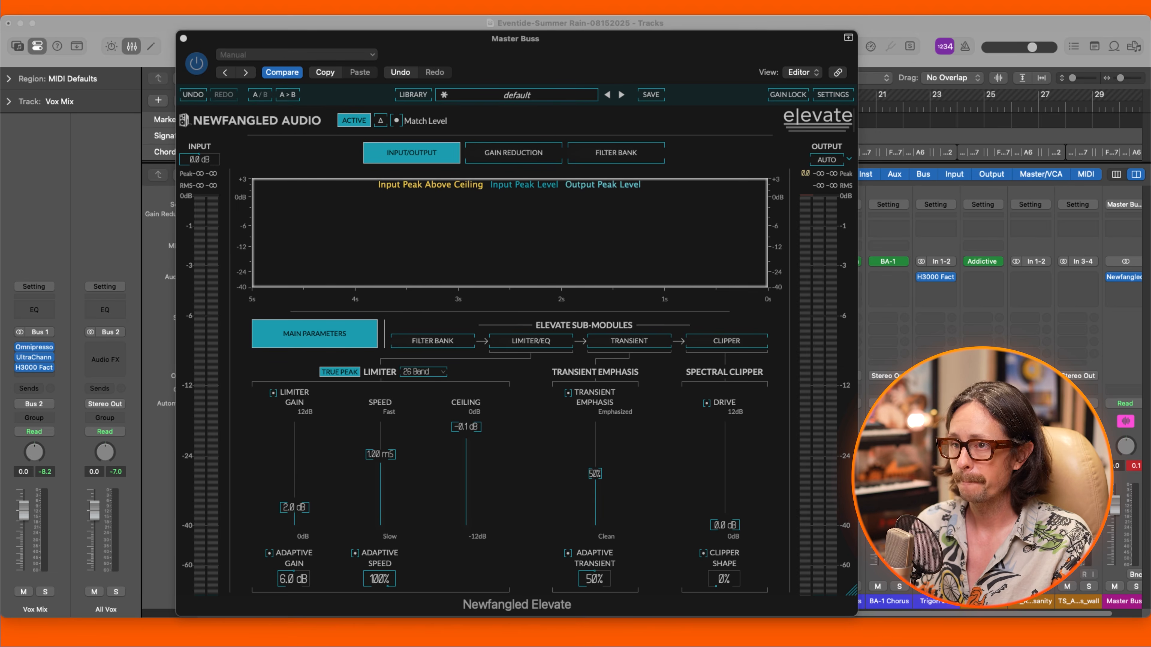
key("space")
left_click_drag(300, 506, 300, 474)
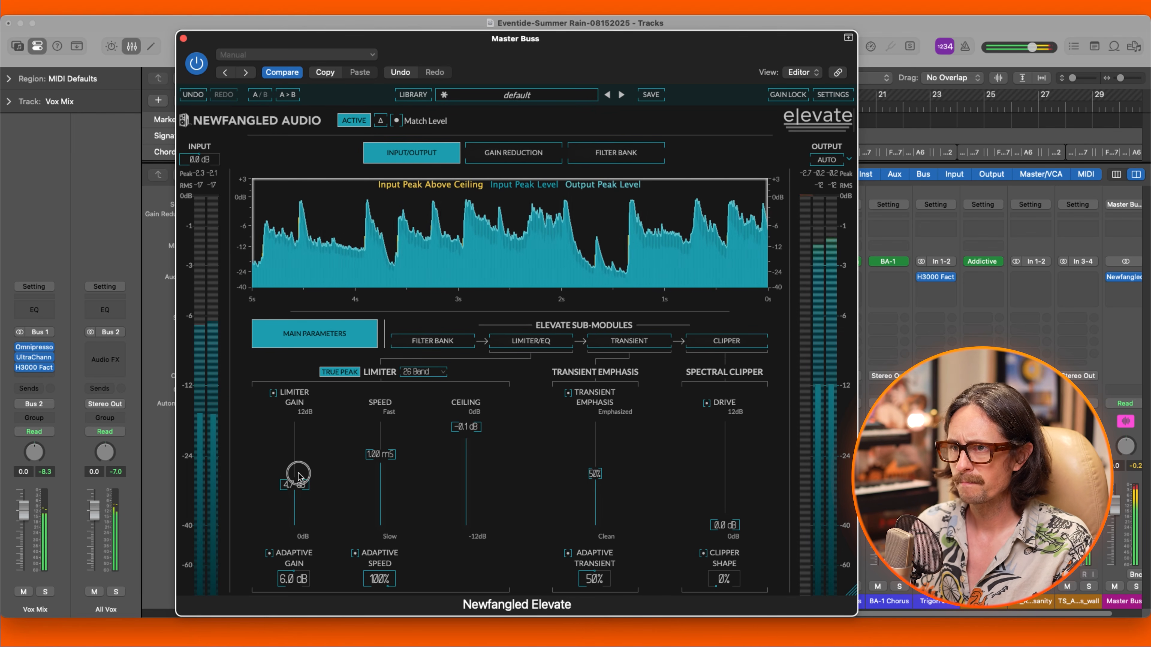
left_click_drag(298, 476, 299, 480)
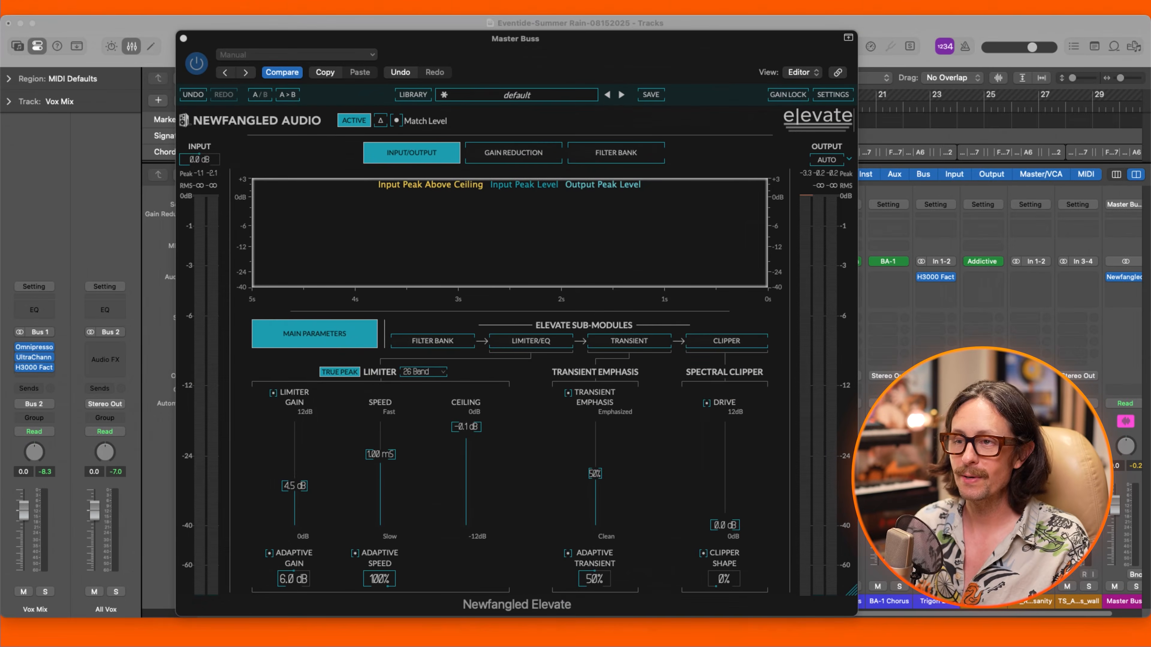
left_click(328, 438)
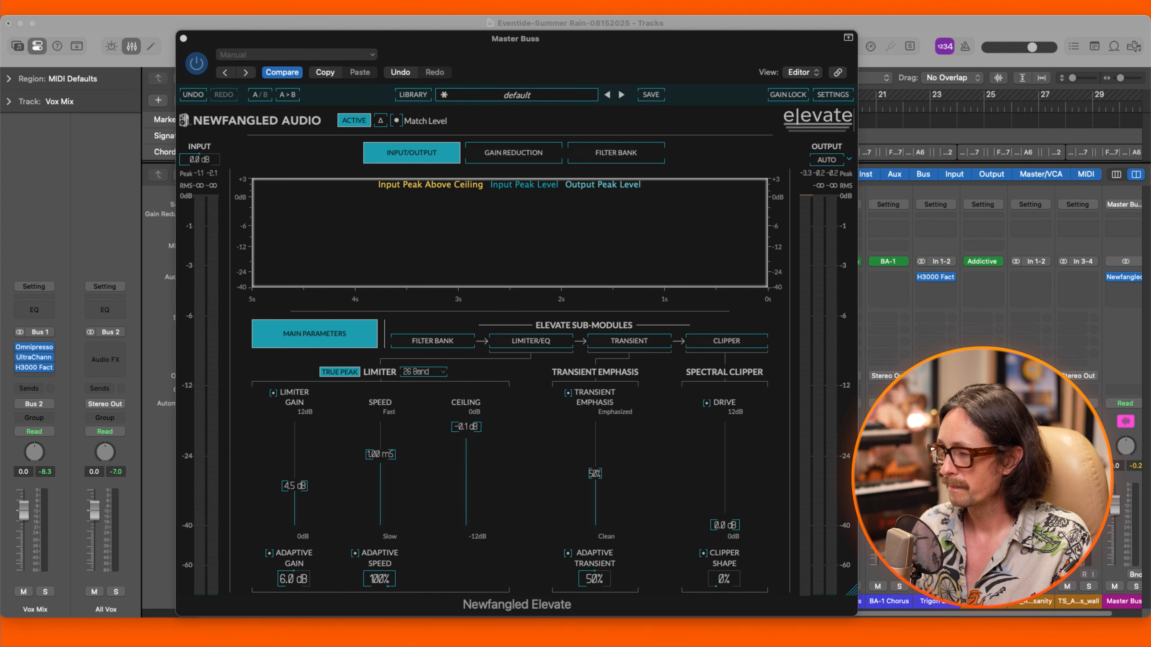
left_click(976, 31)
key("space")
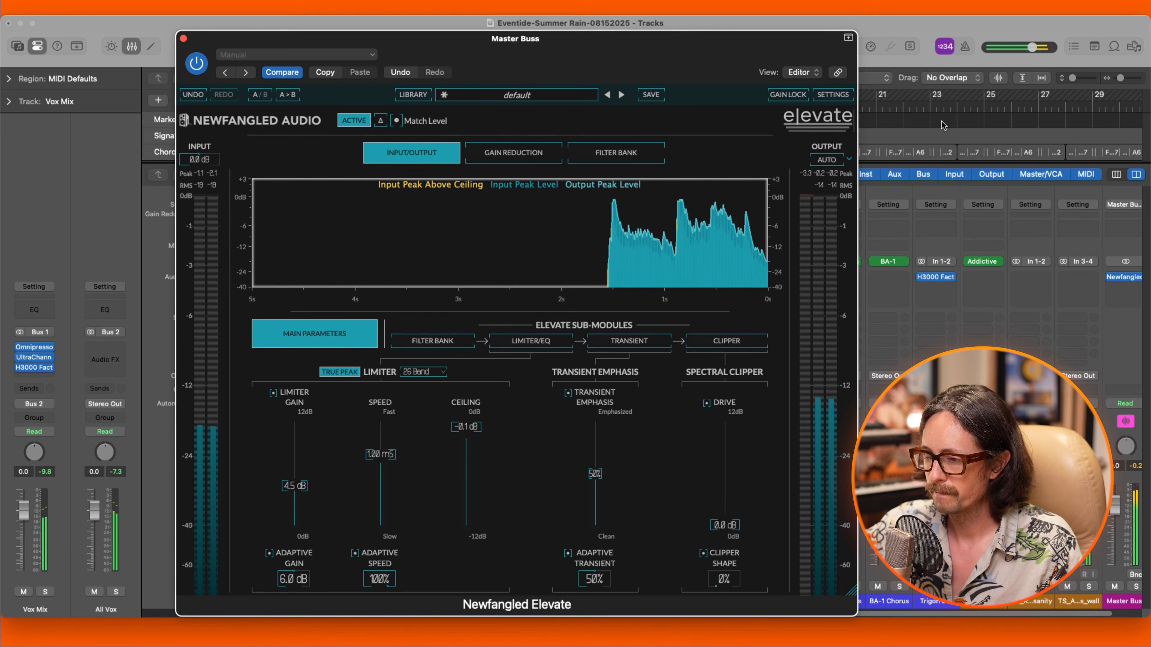
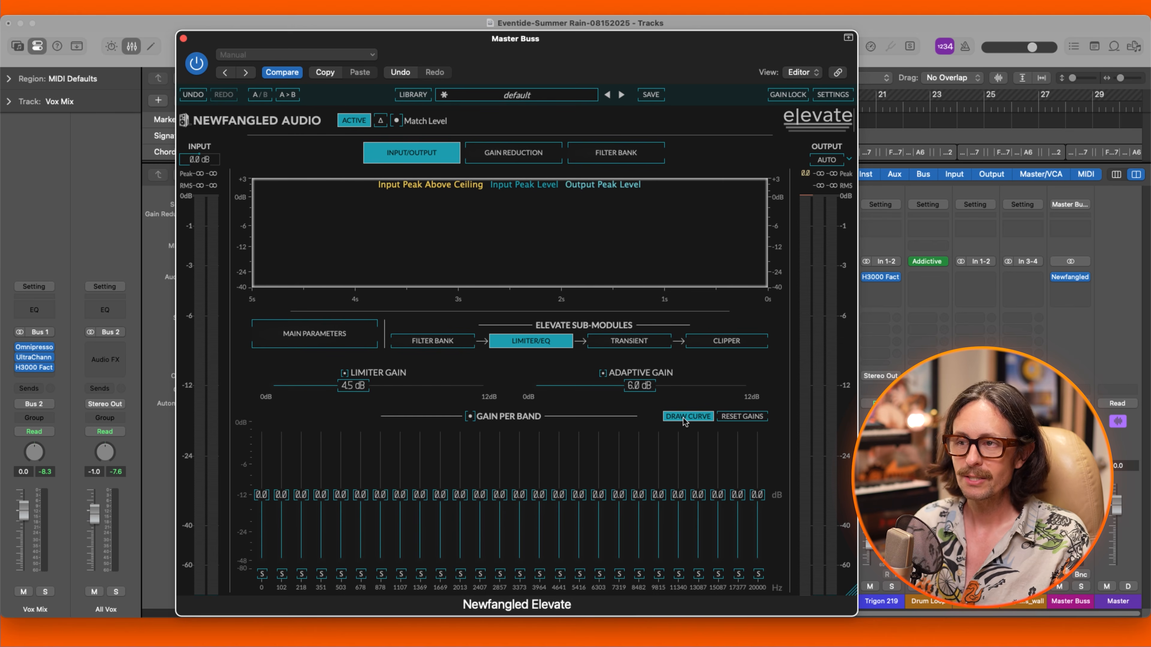
Draw a gain-per-band curve in Elevate's Limiter/EQ, with 1.6 dB at 0 Hz, 1.4 dB at 102 Hz and 1.1 dB in the two highest bands.
left_click(684, 417)
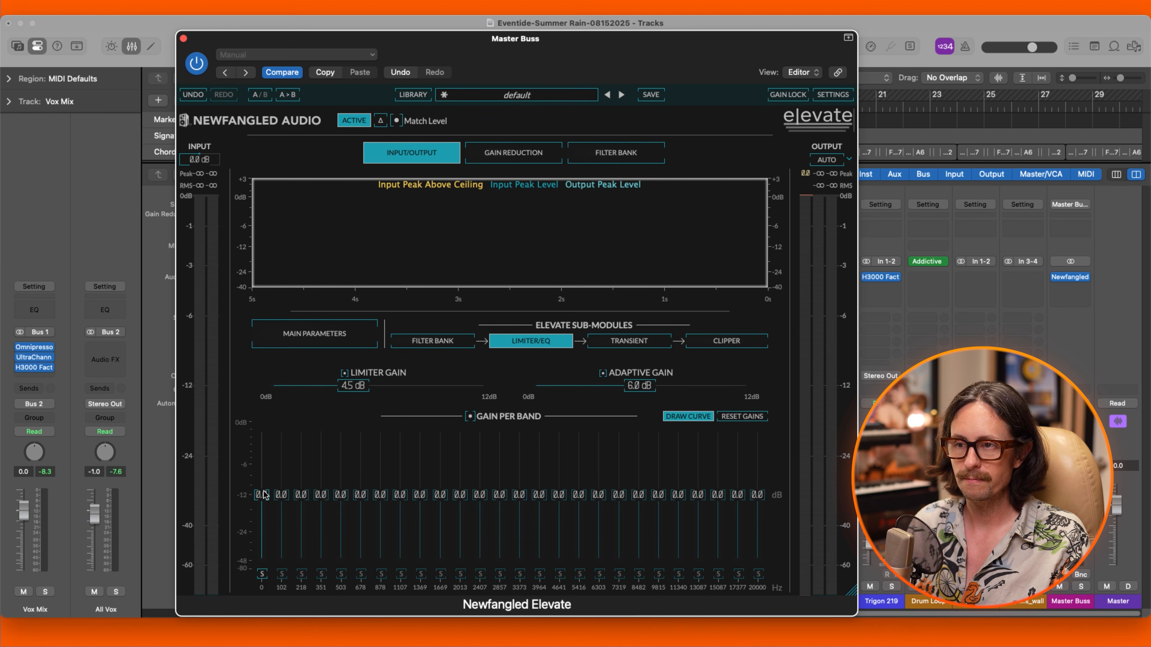
left_click_drag(262, 494, 273, 469)
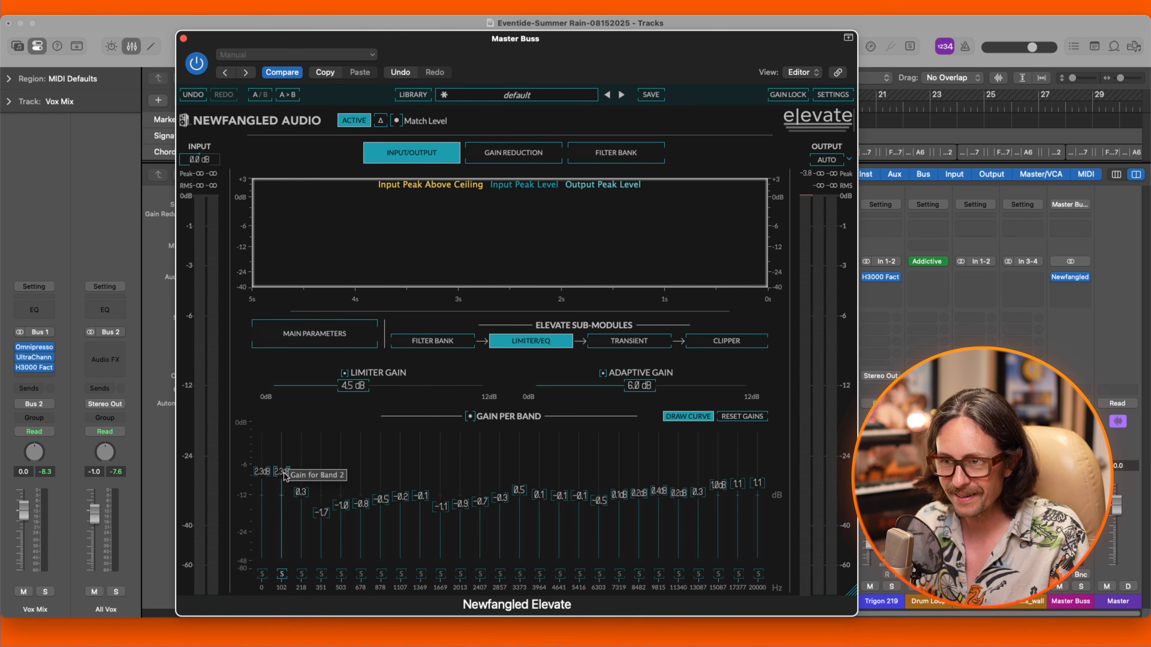
left_click_drag(284, 473, 260, 477)
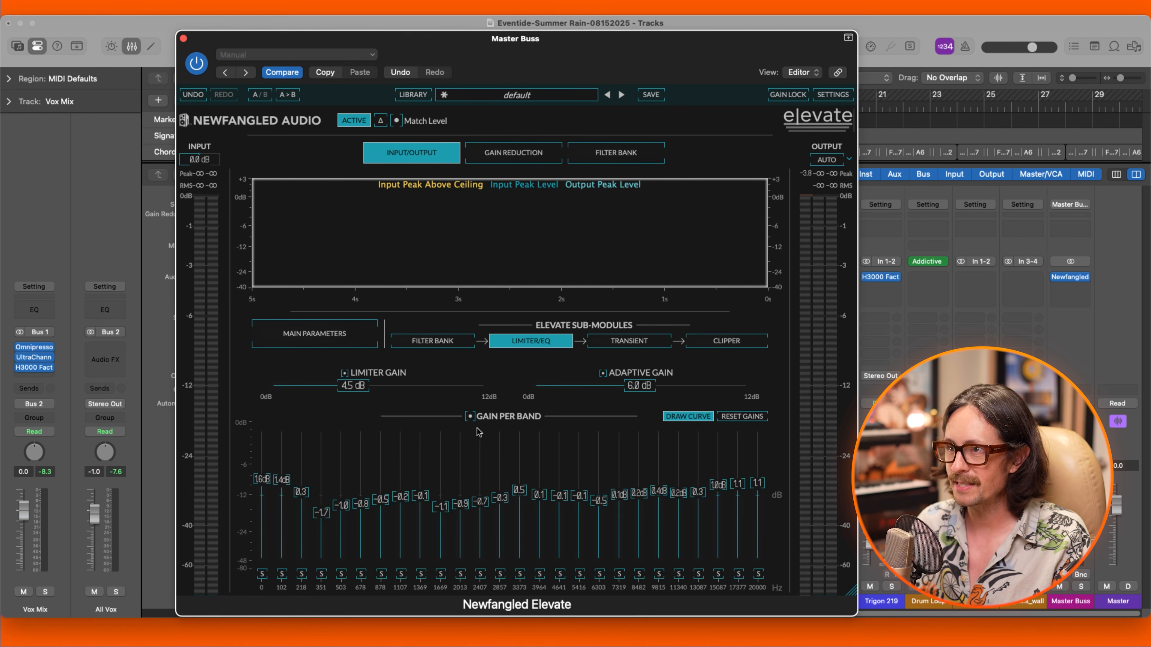
Refine the Limiter/EQ band gains during playback to -1.1 dB at 351 Hz, -0.6 dB at 1669 Hz and -0.2 dB at 1369 Hz.
left_click(634, 343)
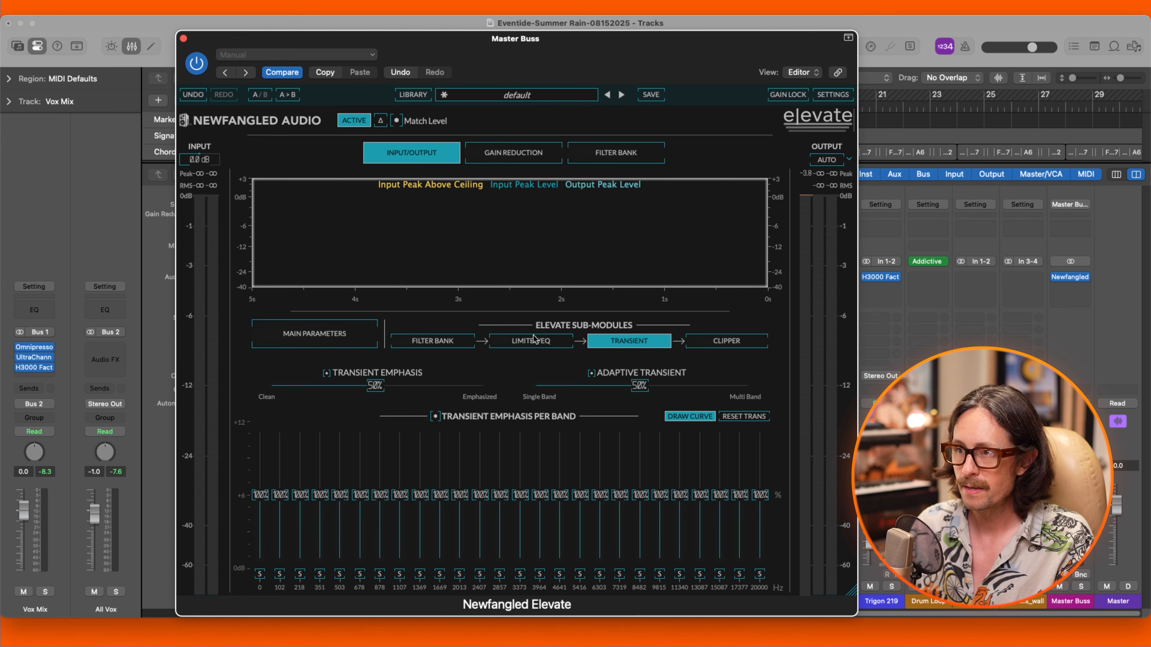
left_click(535, 343)
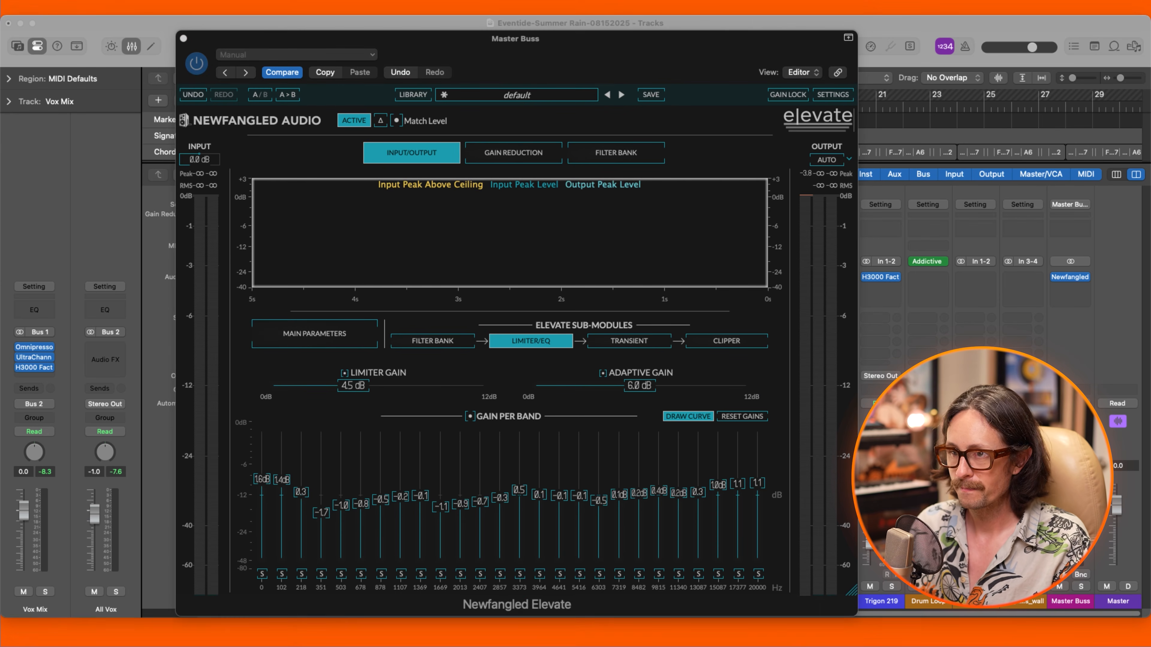
key("space")
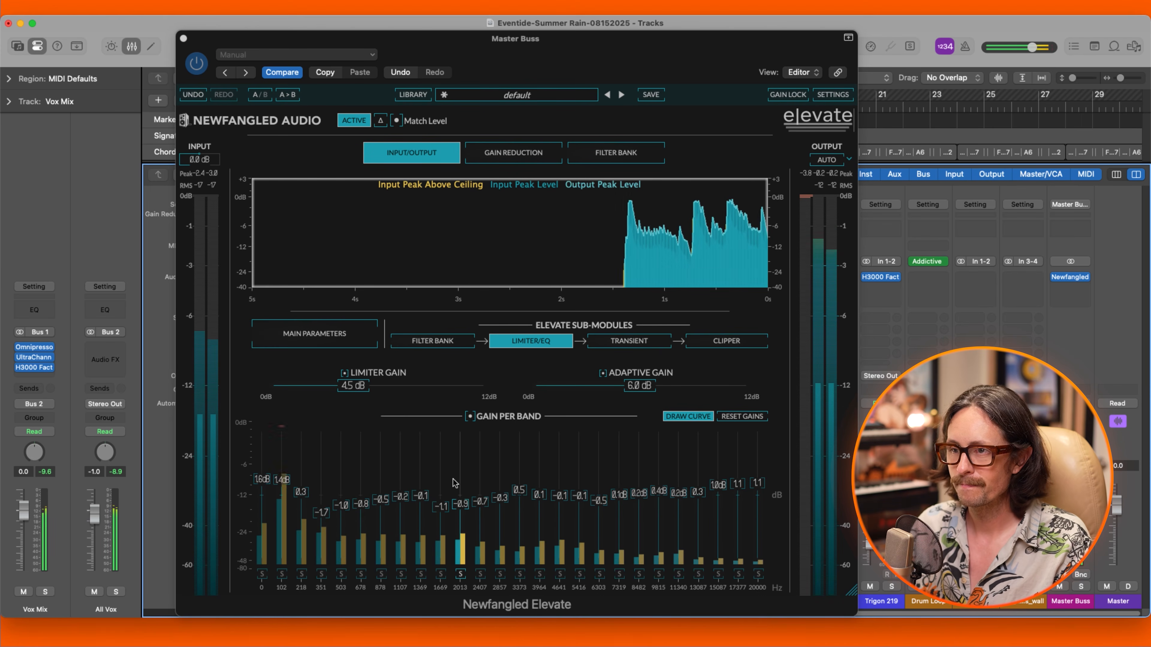
left_click_drag(319, 510, 319, 507)
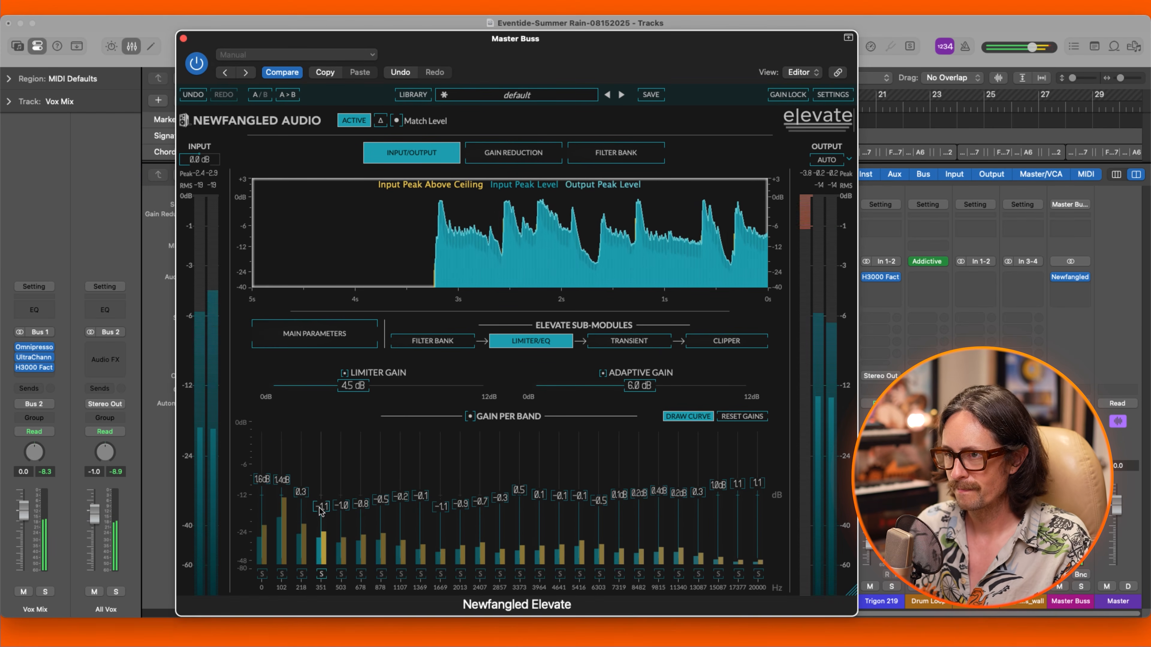
left_click_drag(441, 507, 444, 504)
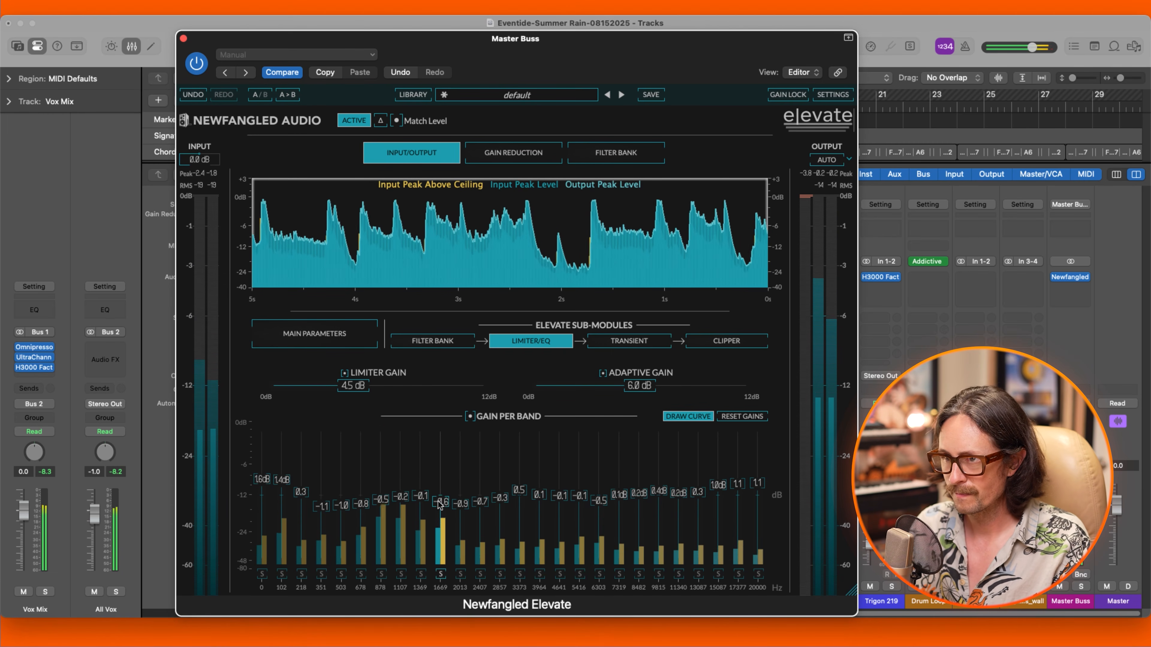
left_click_drag(423, 495, 423, 497)
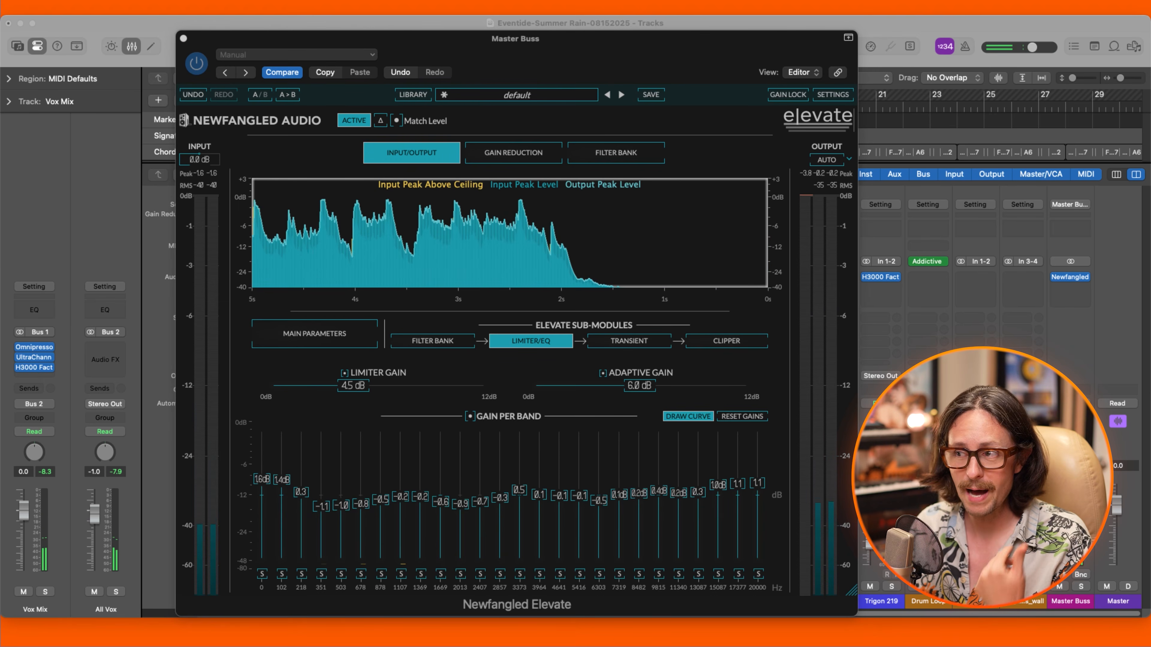
key("super+Tab")
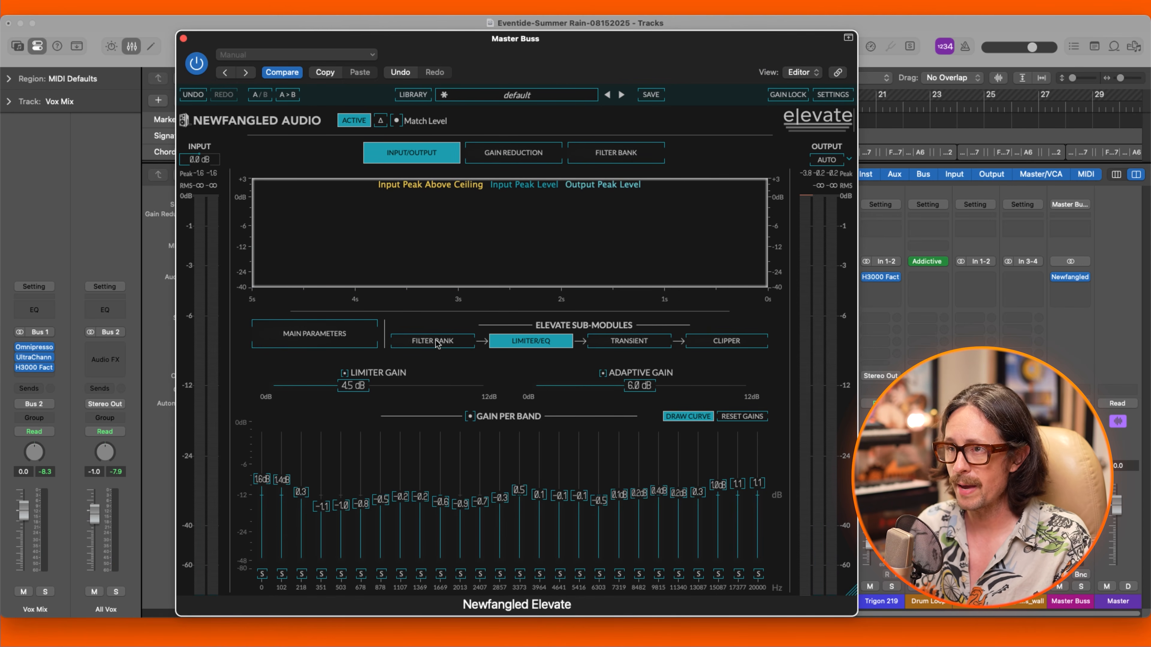
Compare Elevate bypassed and active from the main parameters while the mix plays, and turn Match Level off.
left_click(310, 333)
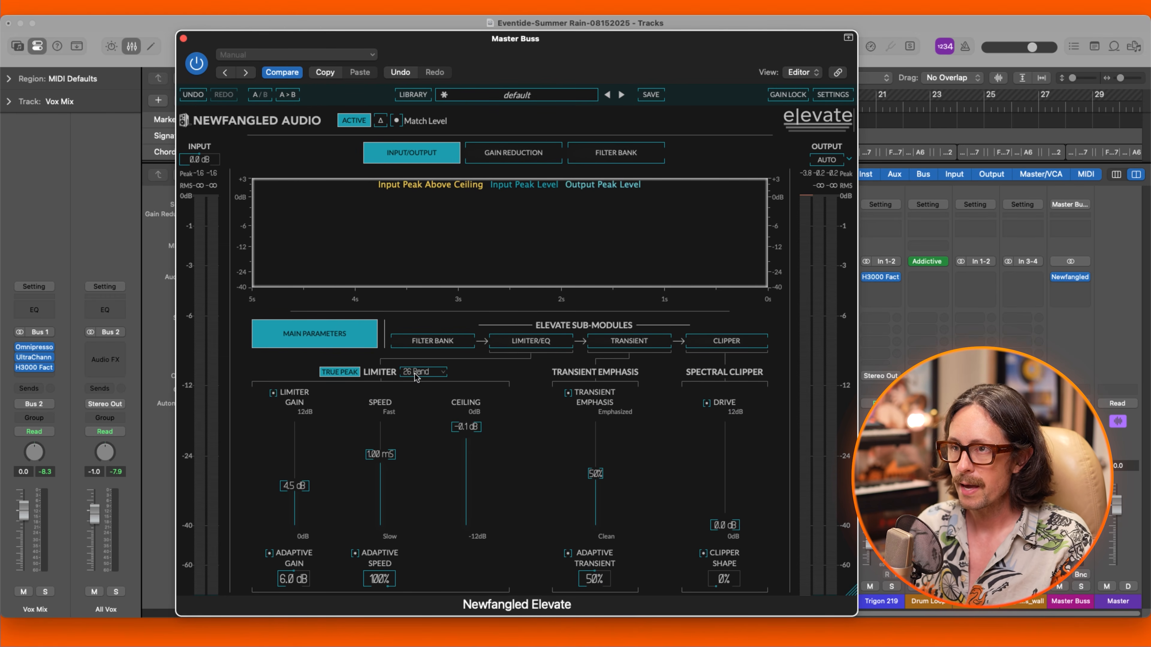
left_click(354, 121)
left_click(354, 120)
key("space")
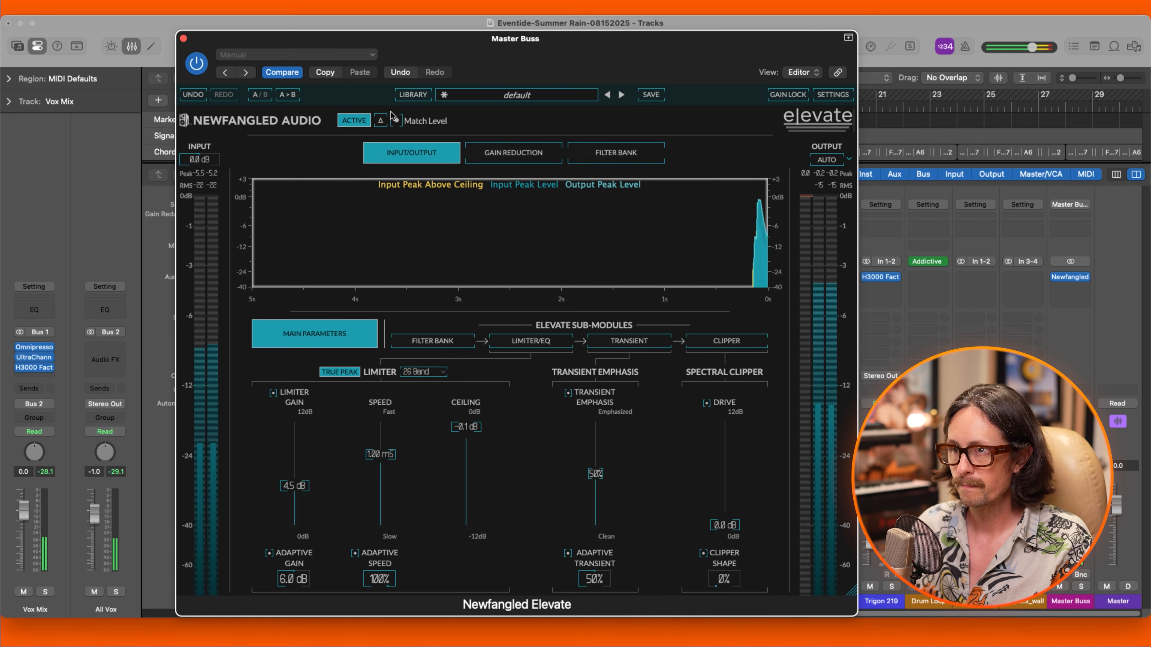
left_click(352, 121)
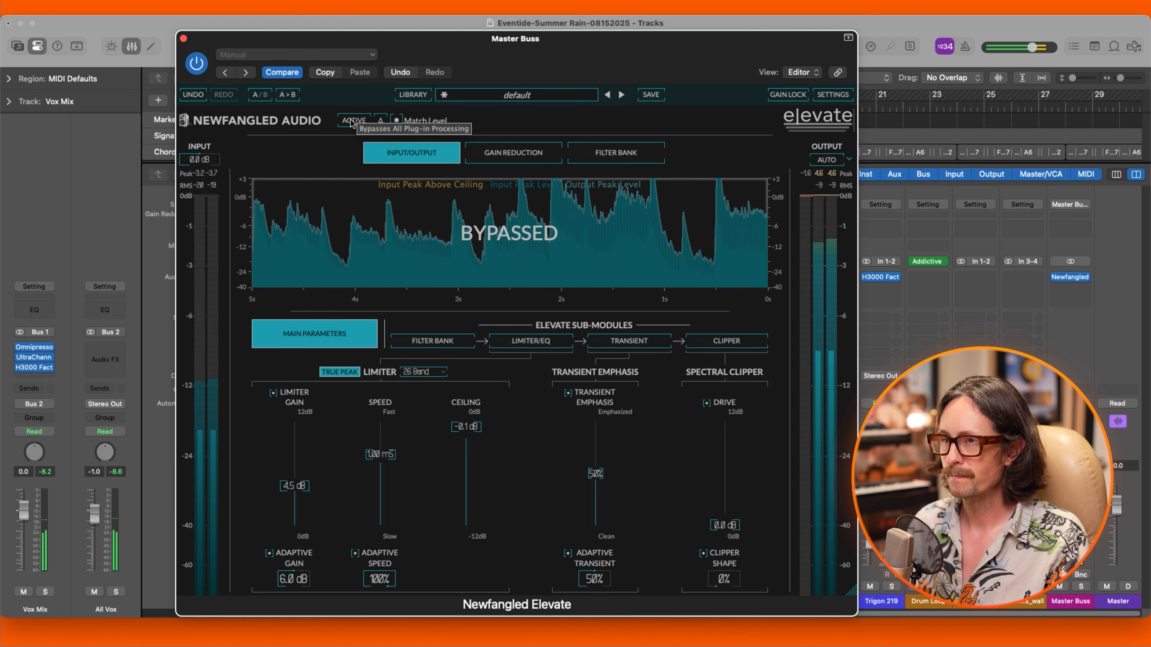
left_click(353, 122)
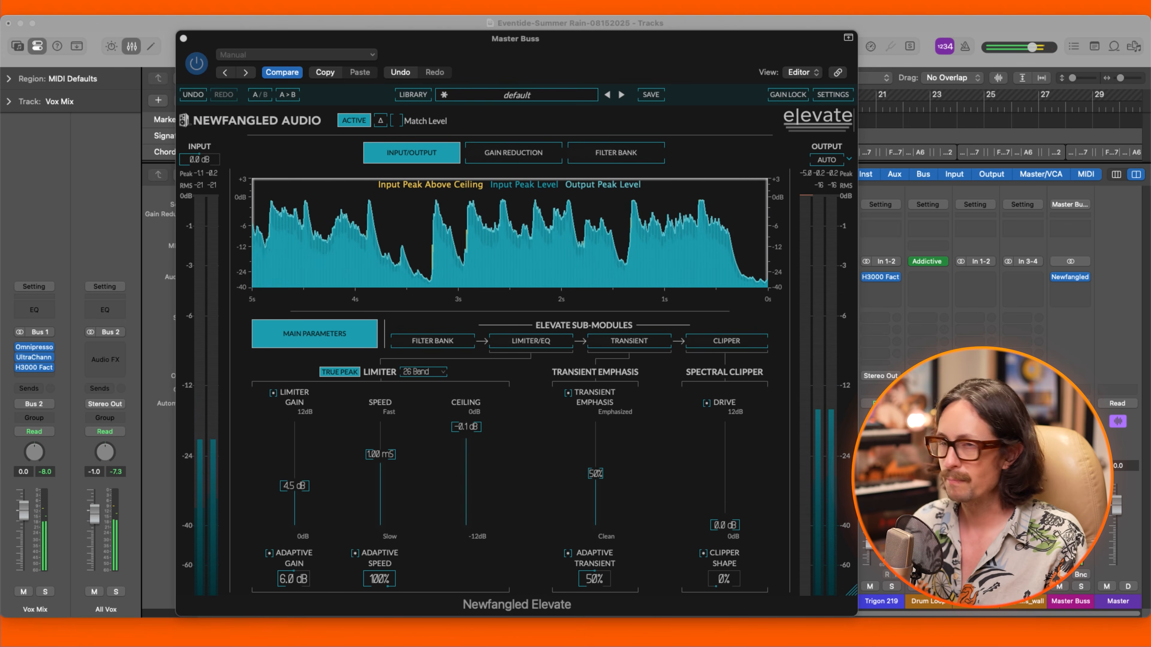
left_click(681, 257)
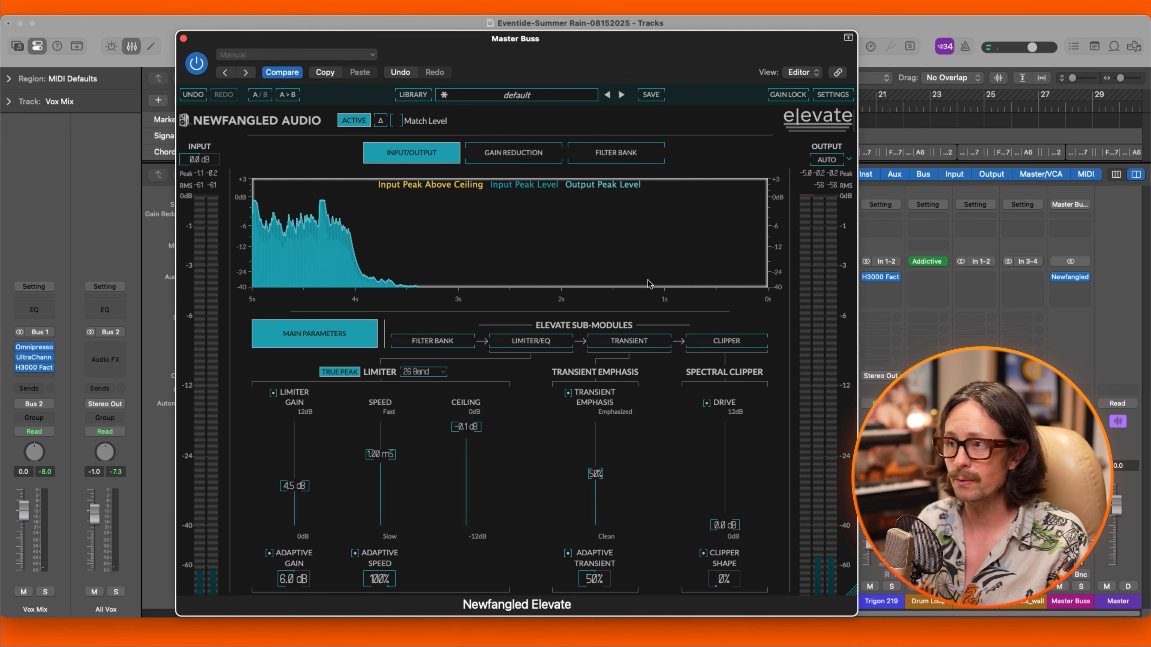
In Elevate's Clipper sub-module, try a Drive of 8.2 dB, return it to 0.0 dB, and set Clipper Shape to 14%.
left_click(726, 344)
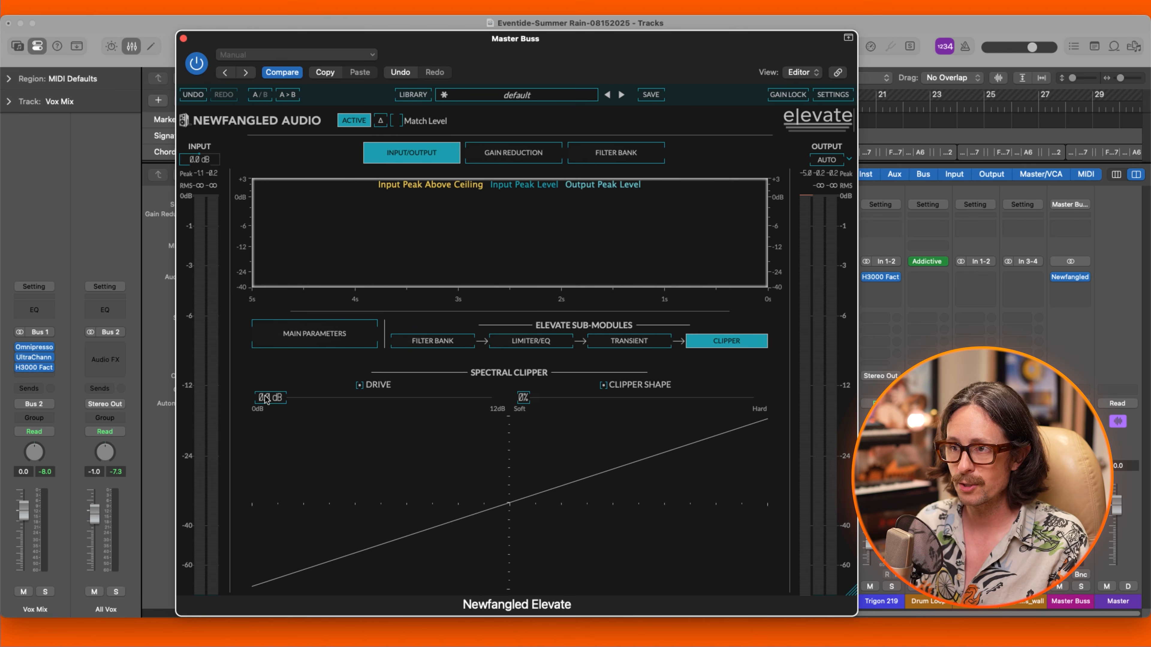
left_click_drag(266, 398, 388, 399)
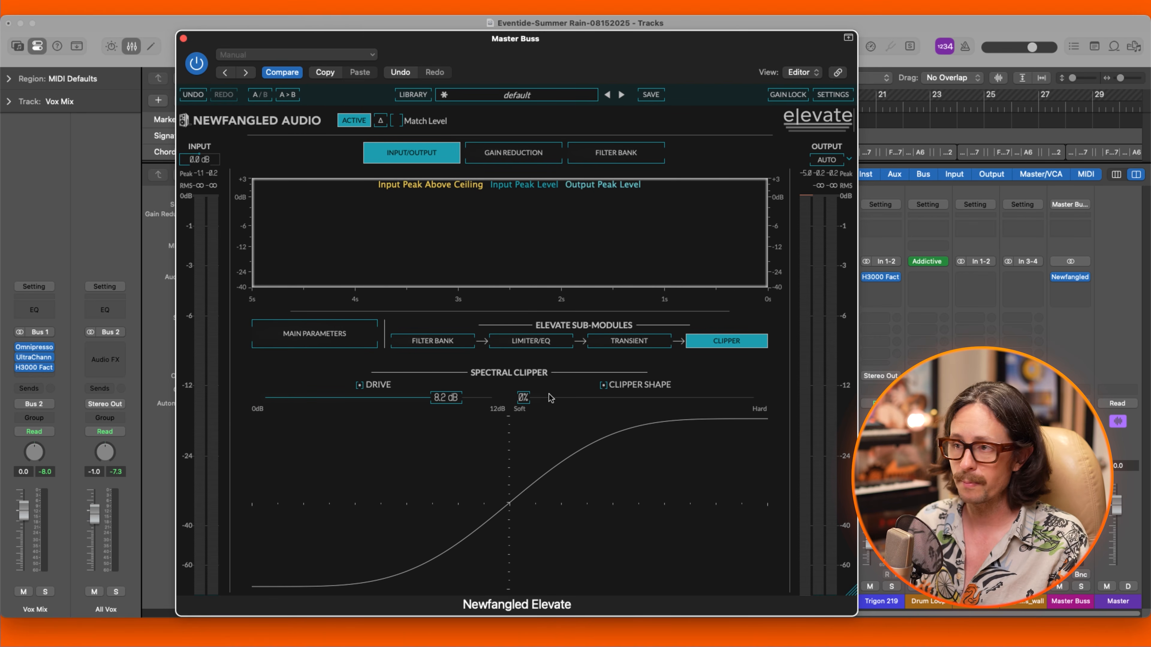
left_click_drag(523, 399, 491, 399)
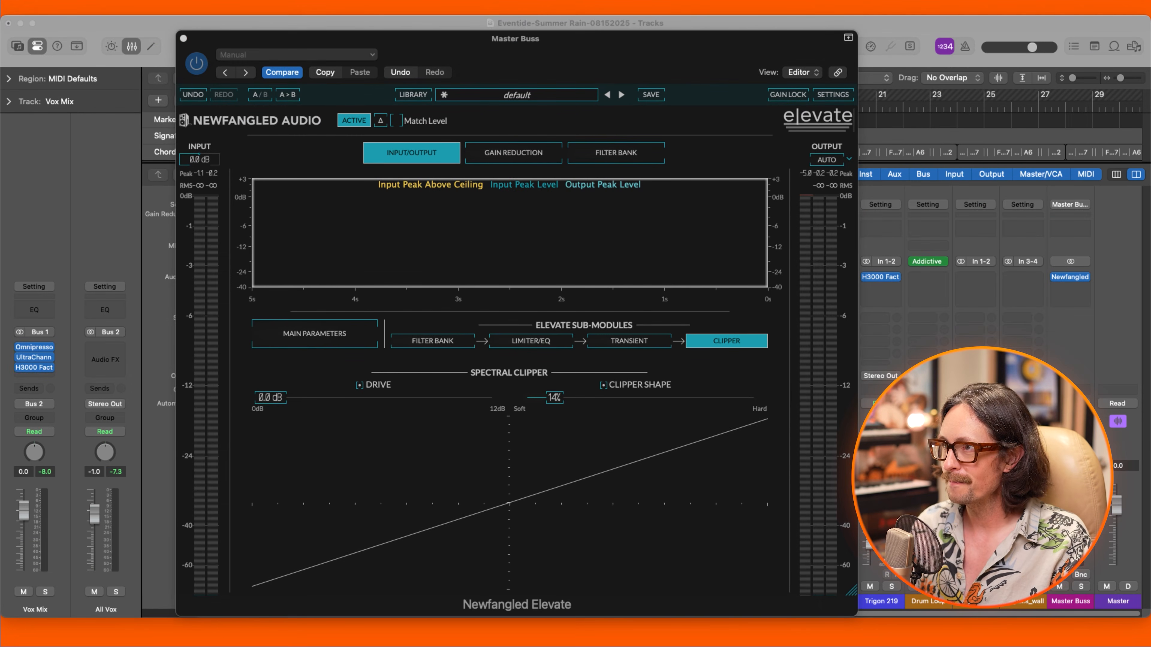
Raise the Spectral Clipper's Drive to 5.6 dB while auditioning the mix.
left_click(372, 426)
key("space")
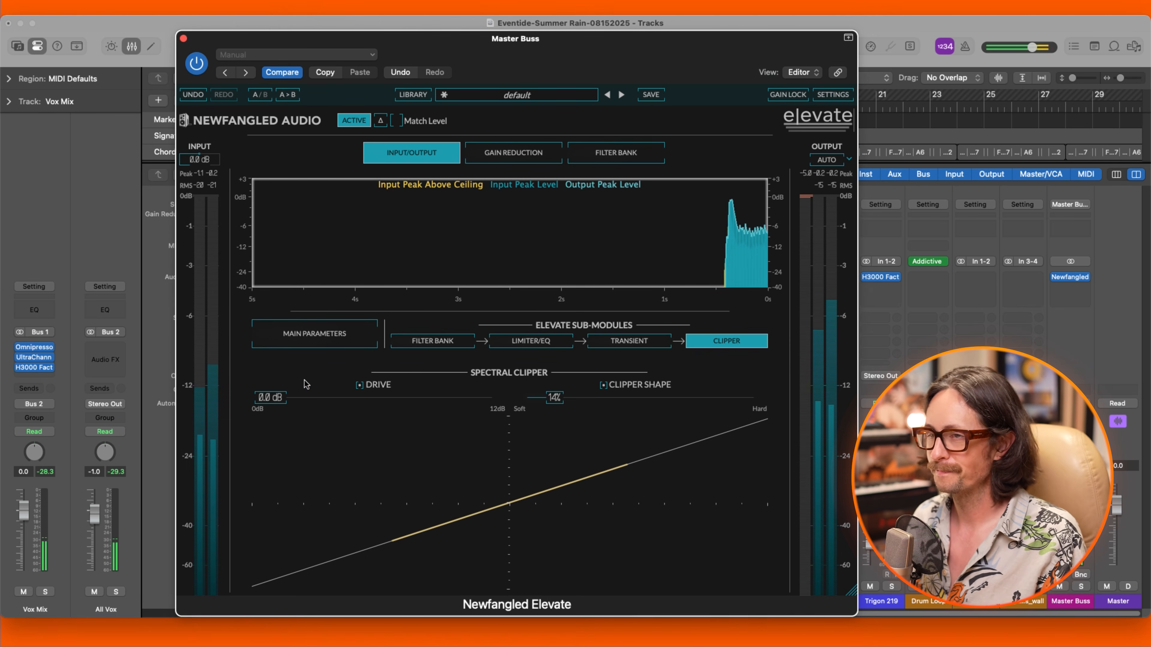
left_click(278, 399)
left_click_drag(286, 399, 331, 398)
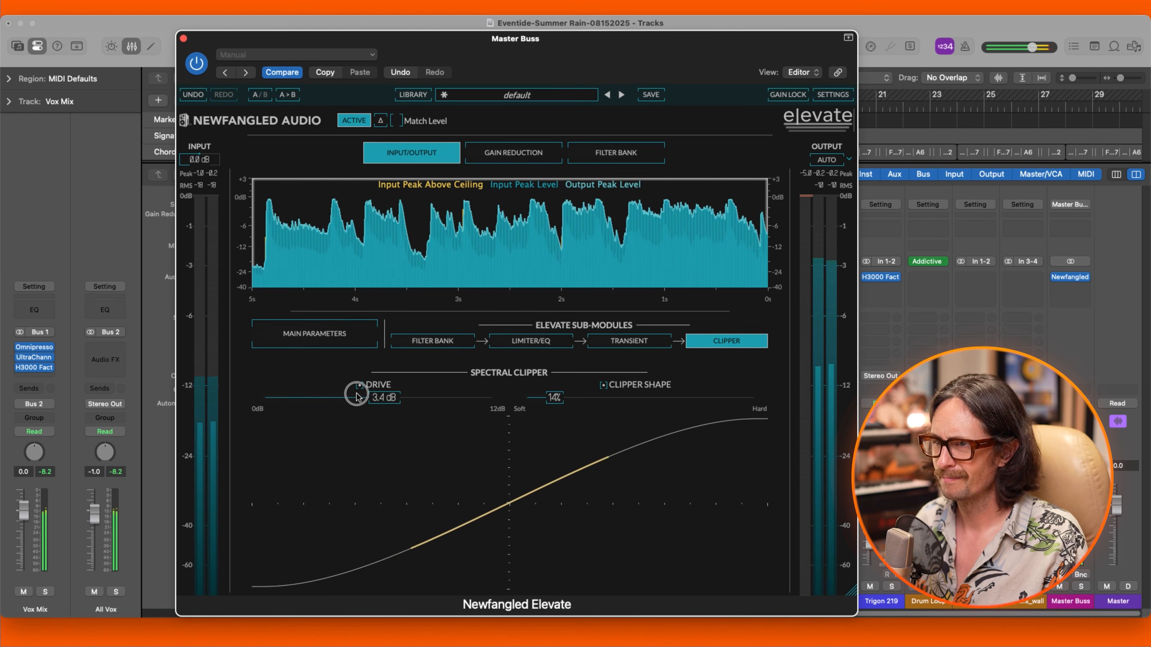
left_click_drag(356, 398, 403, 396)
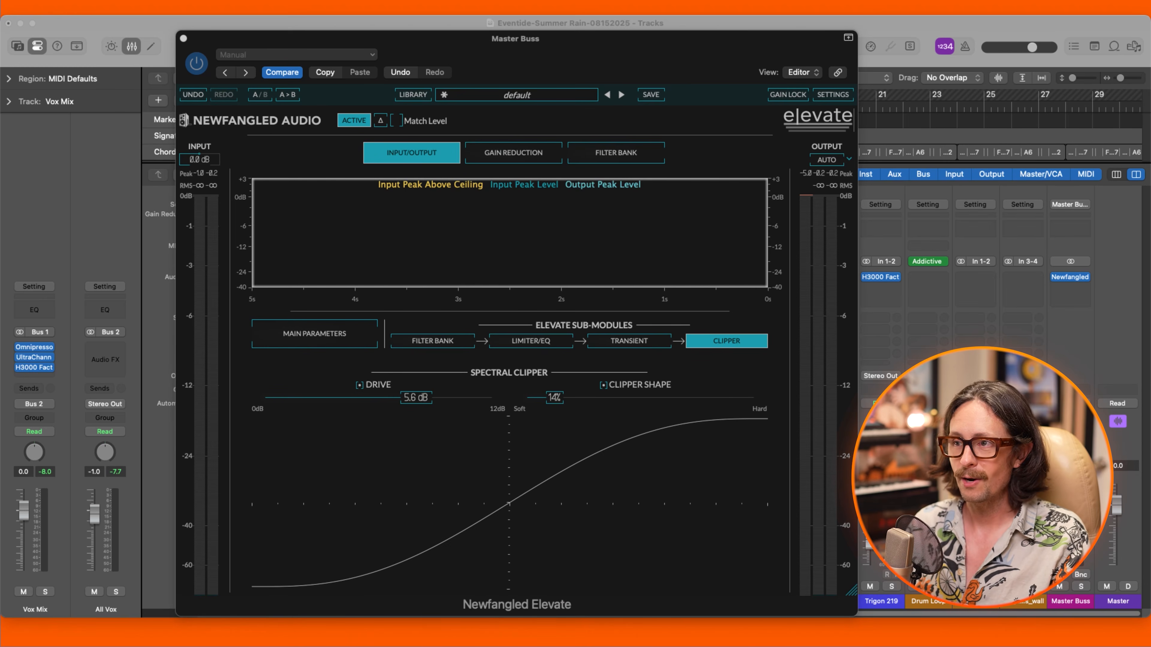
left_click(741, 146)
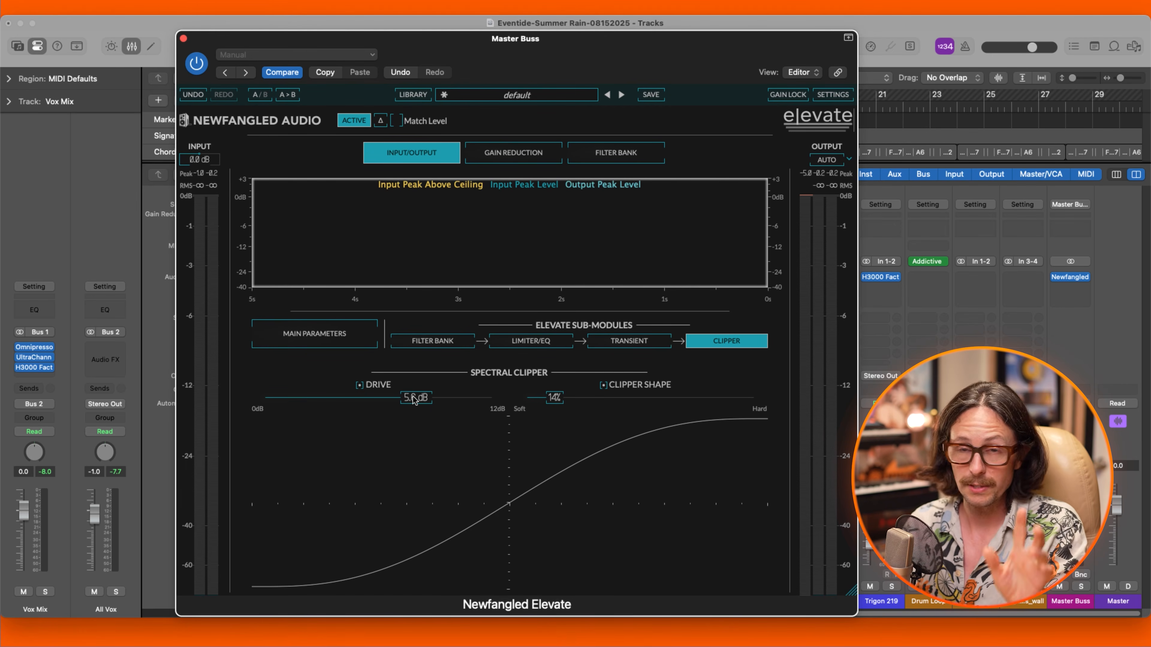
Audition the 102 Hz and 0 Hz bands soloed in Elevate's Limiter/EQ during playback, and return to the full mix.
left_click(531, 345)
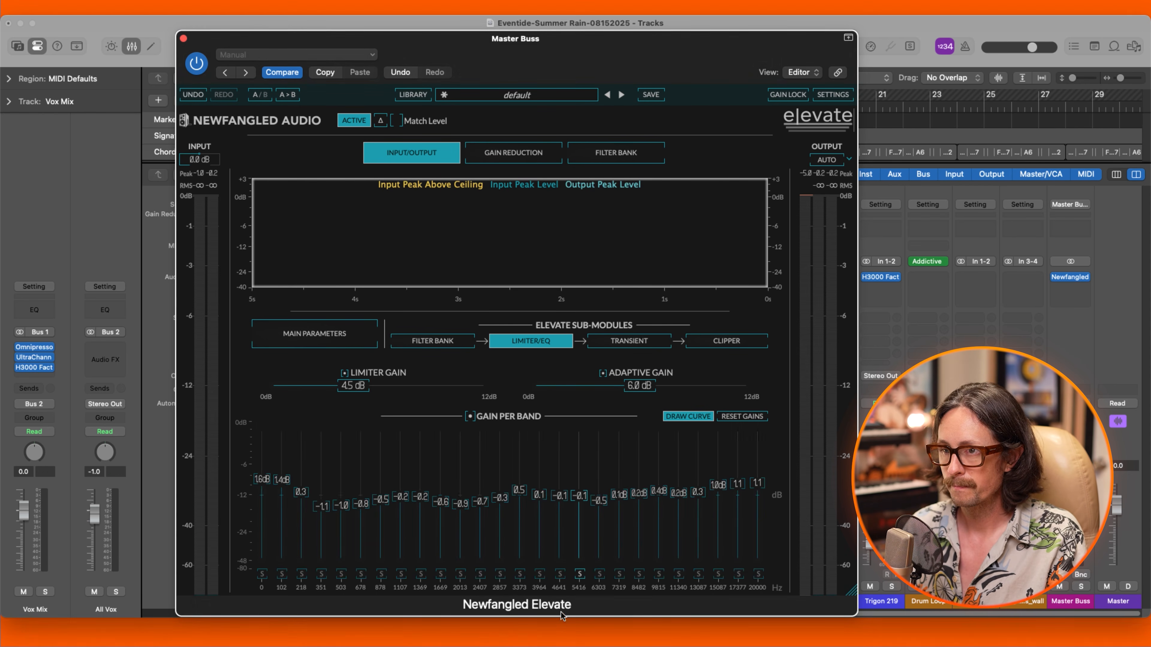
key("space")
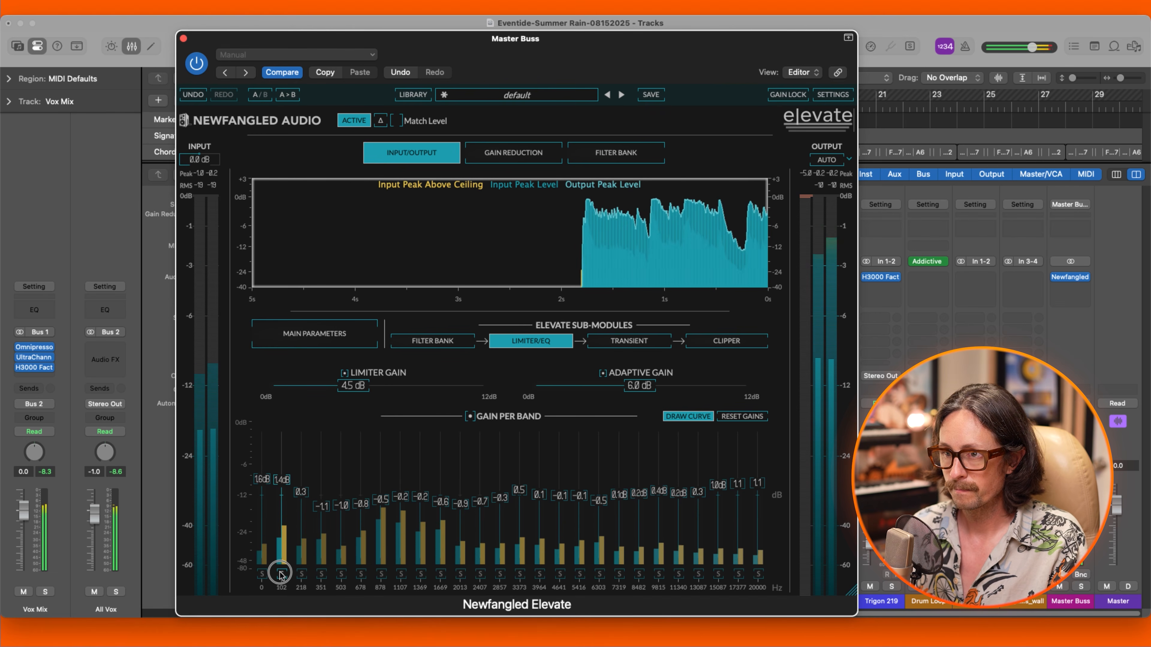
left_click(281, 575)
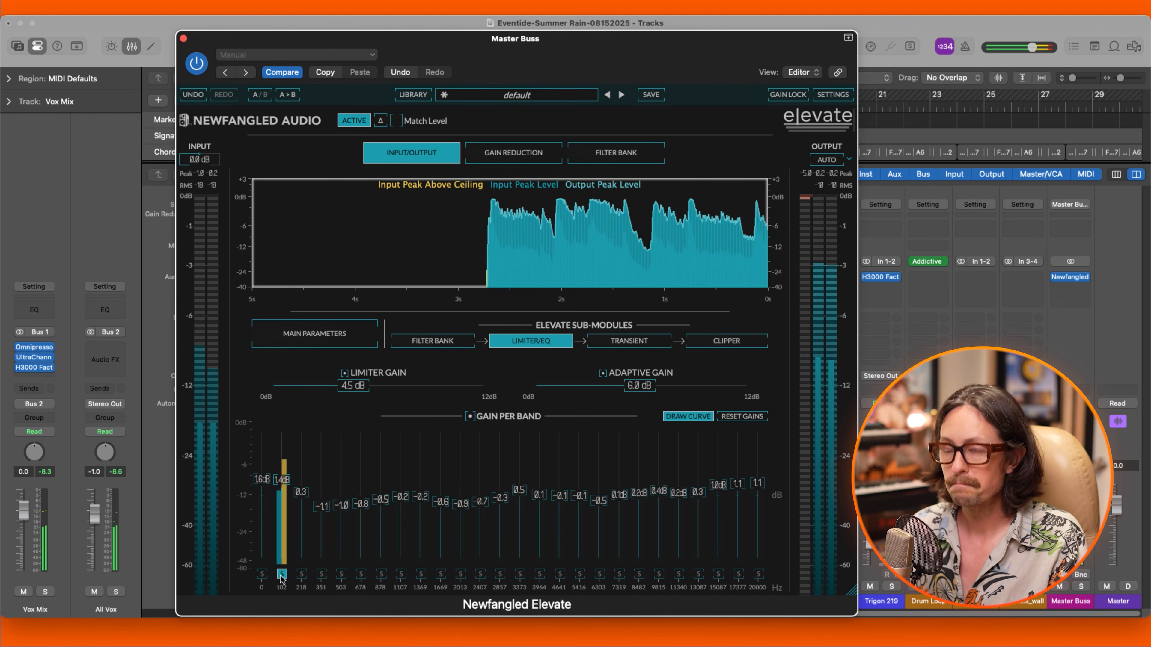
left_click(263, 574)
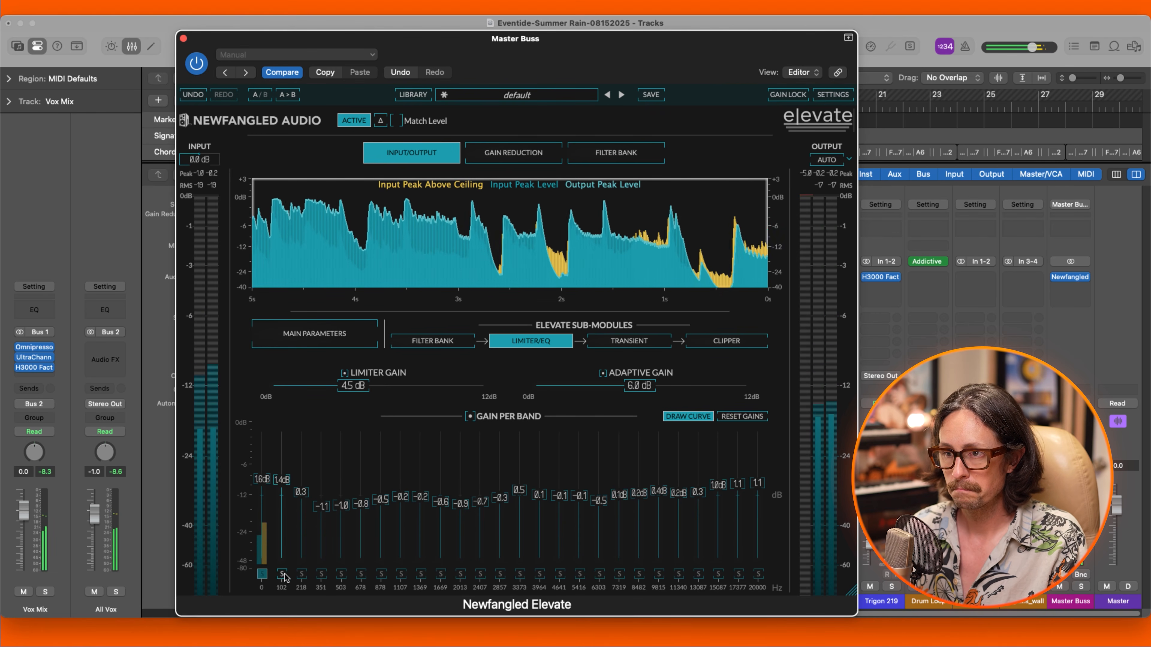
left_click(282, 575)
left_click(265, 573)
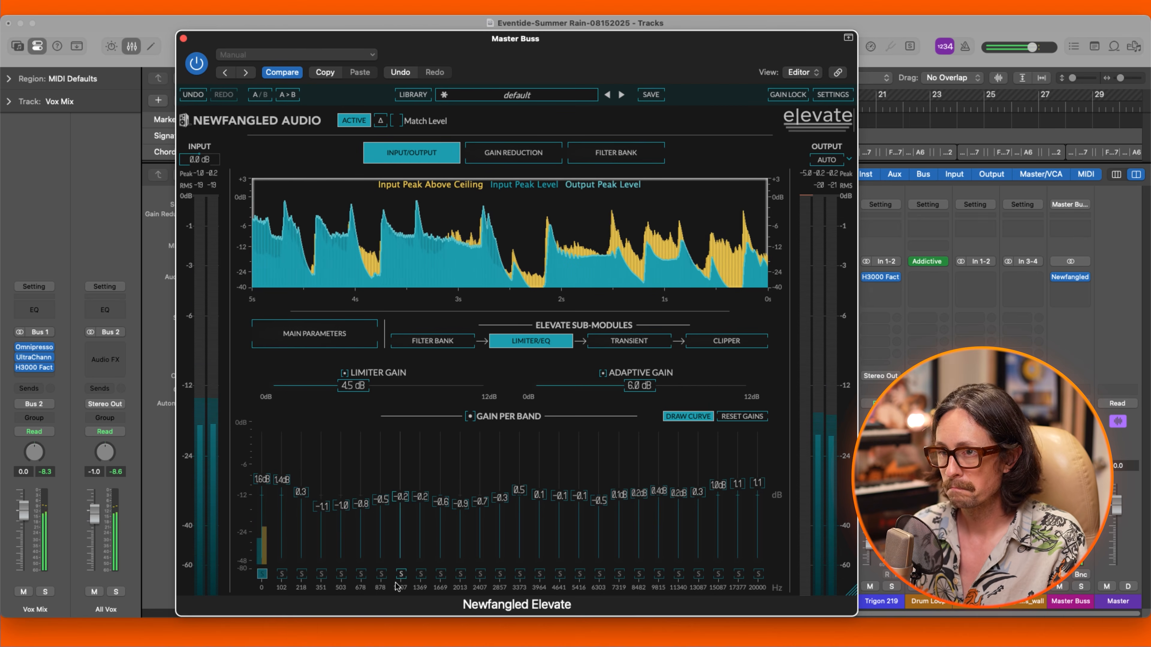
left_click(262, 575)
left_click(262, 574)
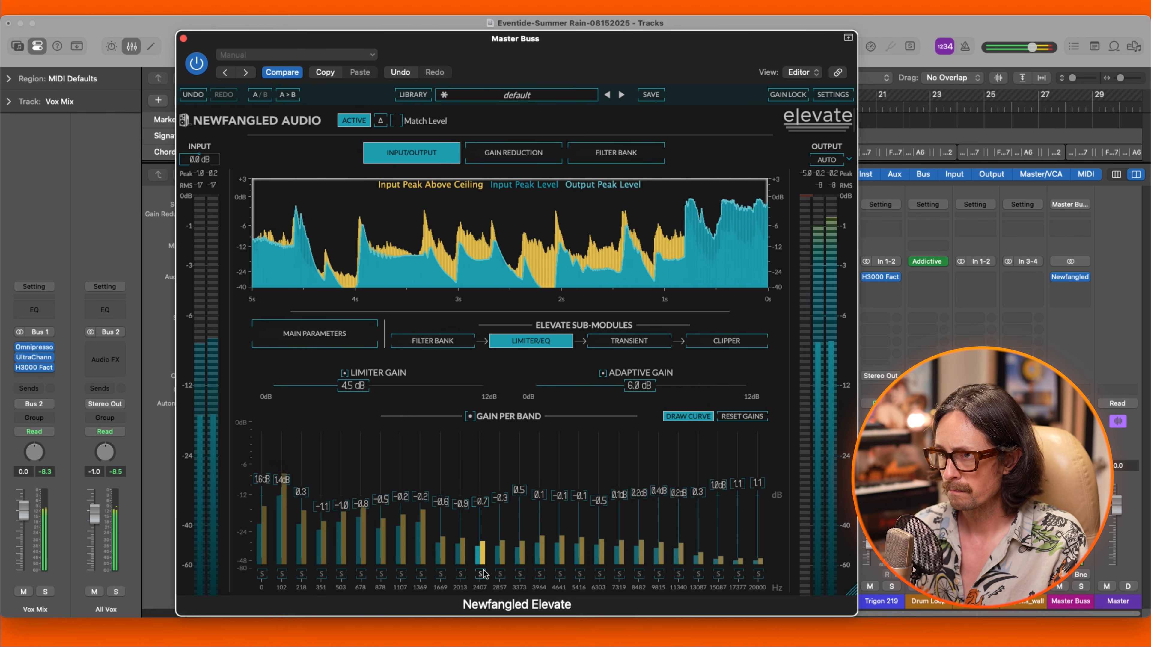
Solo the 3373, 2857, 2407 and 2013 Hz bands in turn, and lower the 2013 Hz band's gain to -1.1 dB.
left_click(519, 574)
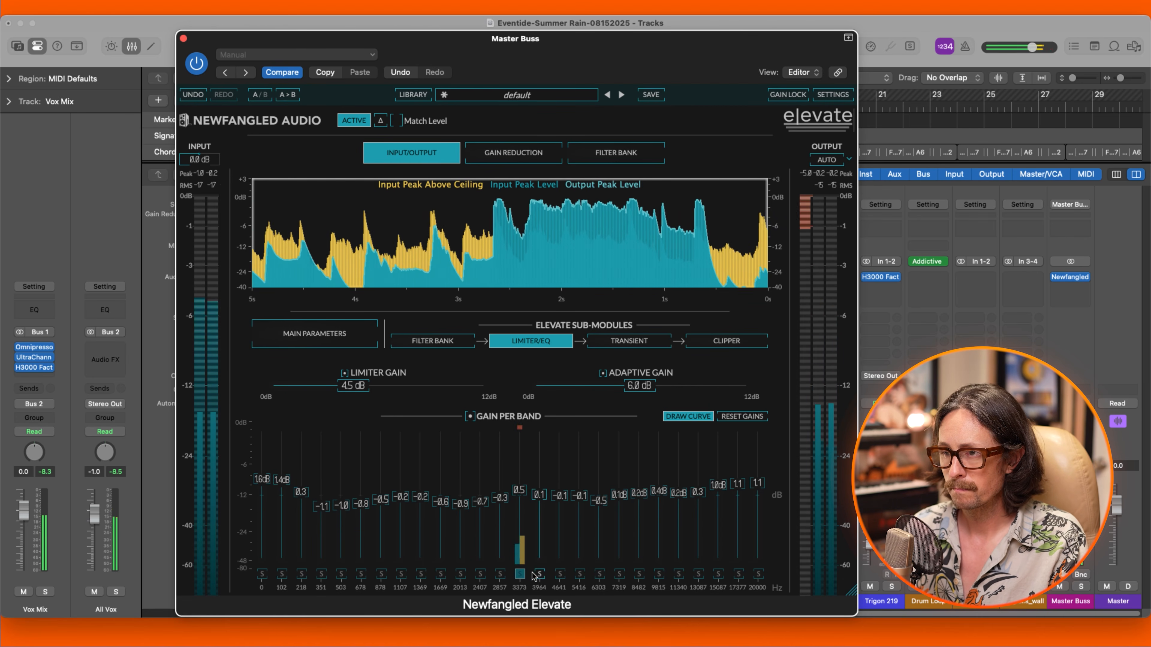
left_click(500, 574)
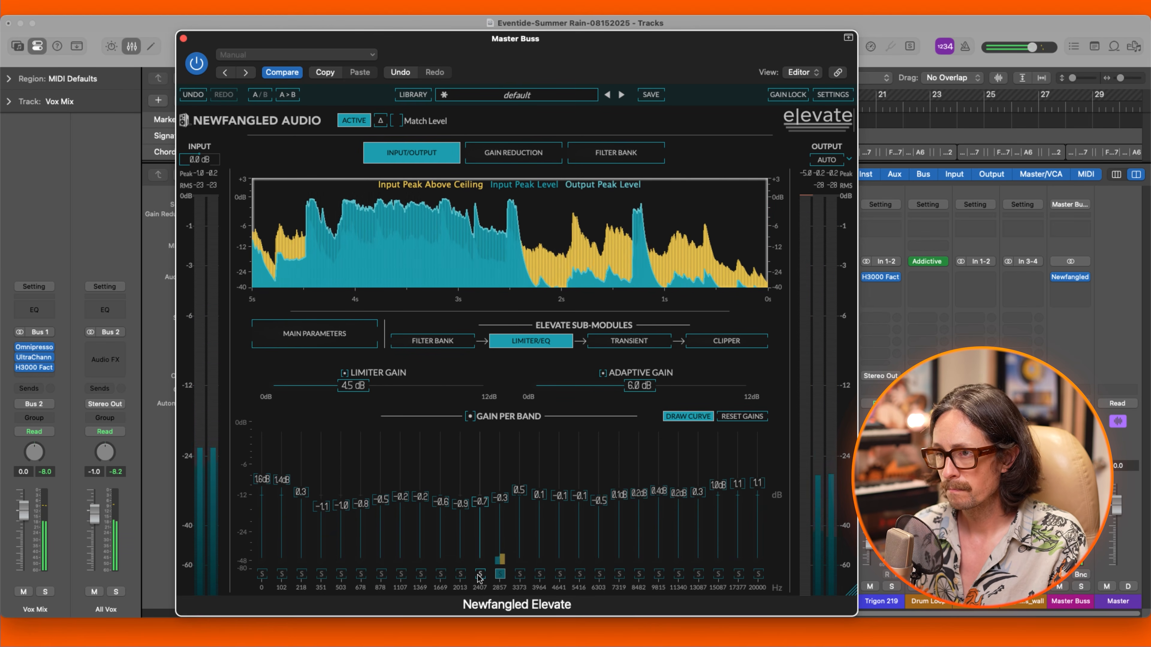
left_click(480, 575)
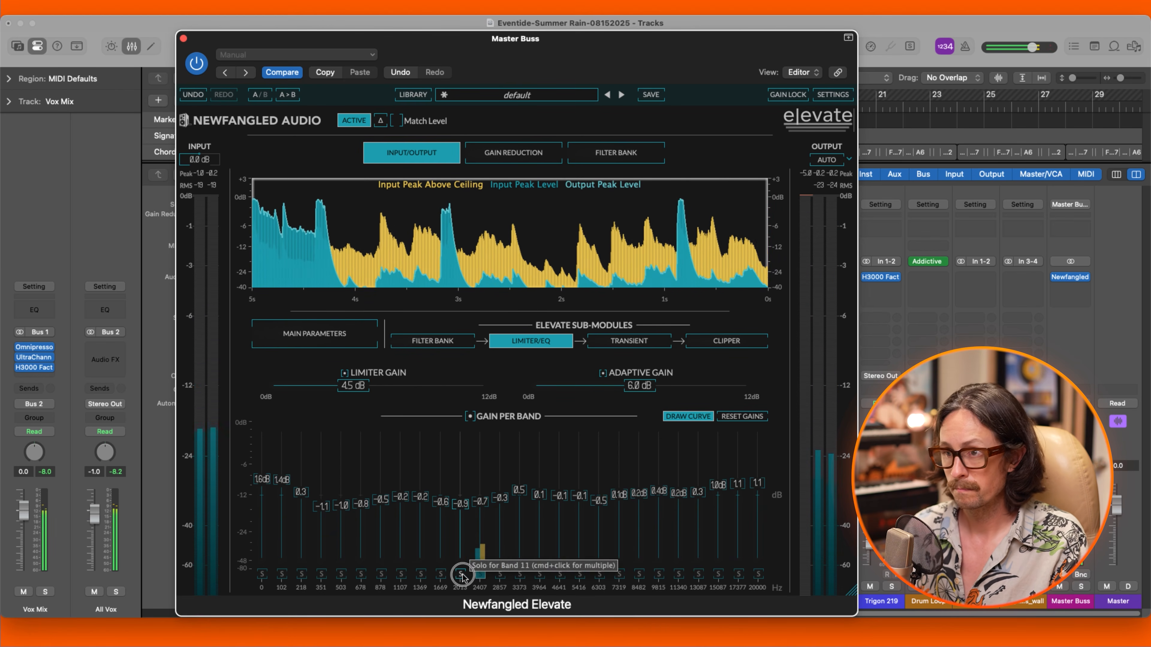
left_click(462, 575)
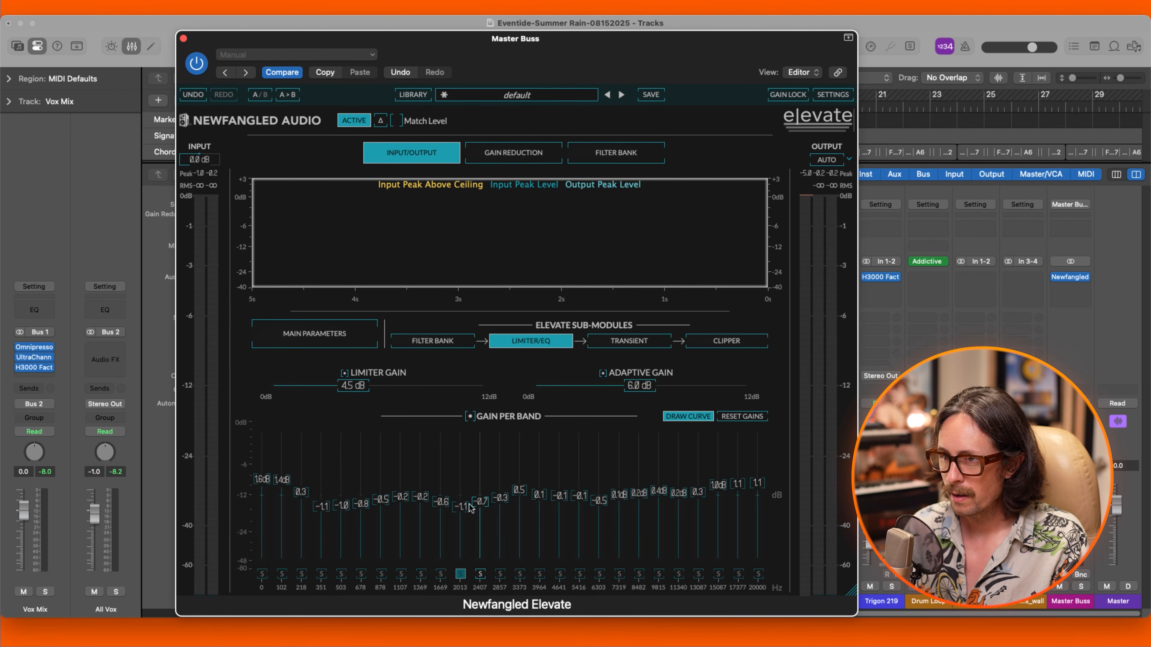
Audition the 1669 Hz band soloed, lower its gain to -1.6 dB, and clear the solo.
left_click_drag(440, 502, 441, 504)
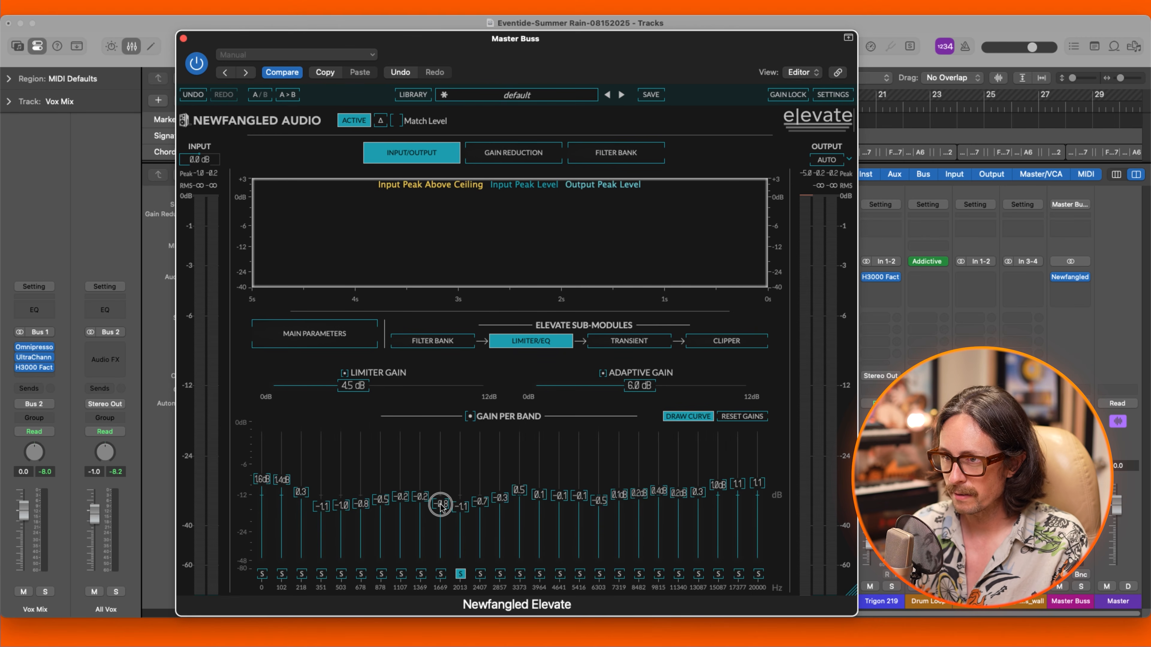
left_click(440, 574)
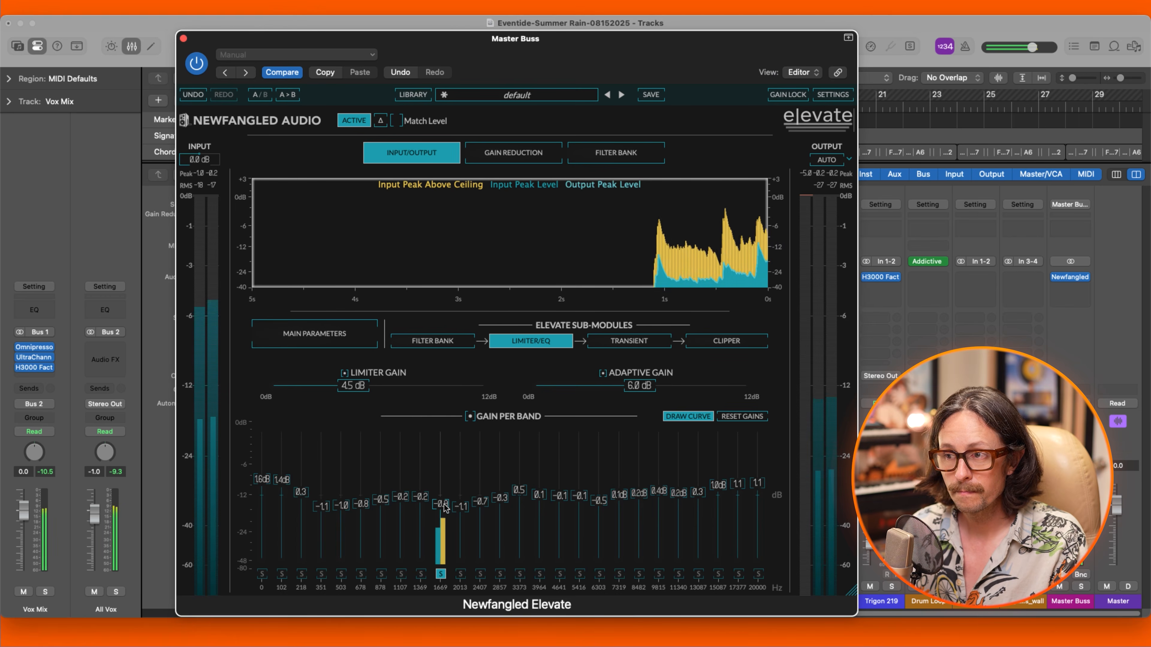
left_click_drag(440, 503, 440, 514)
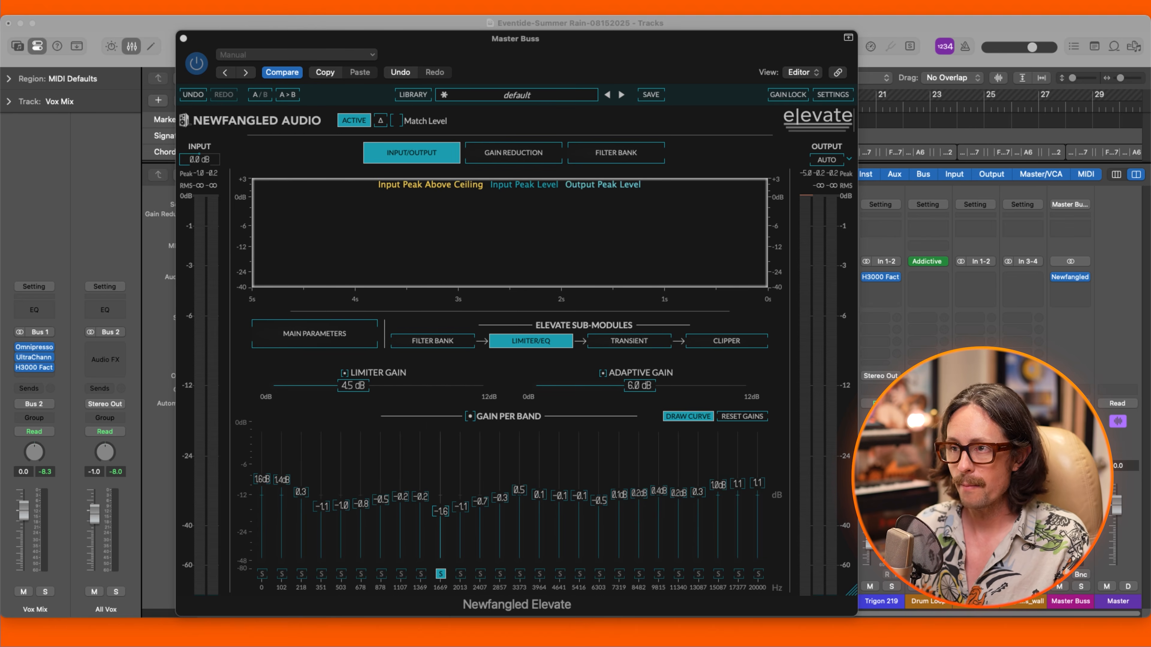
left_click(440, 574)
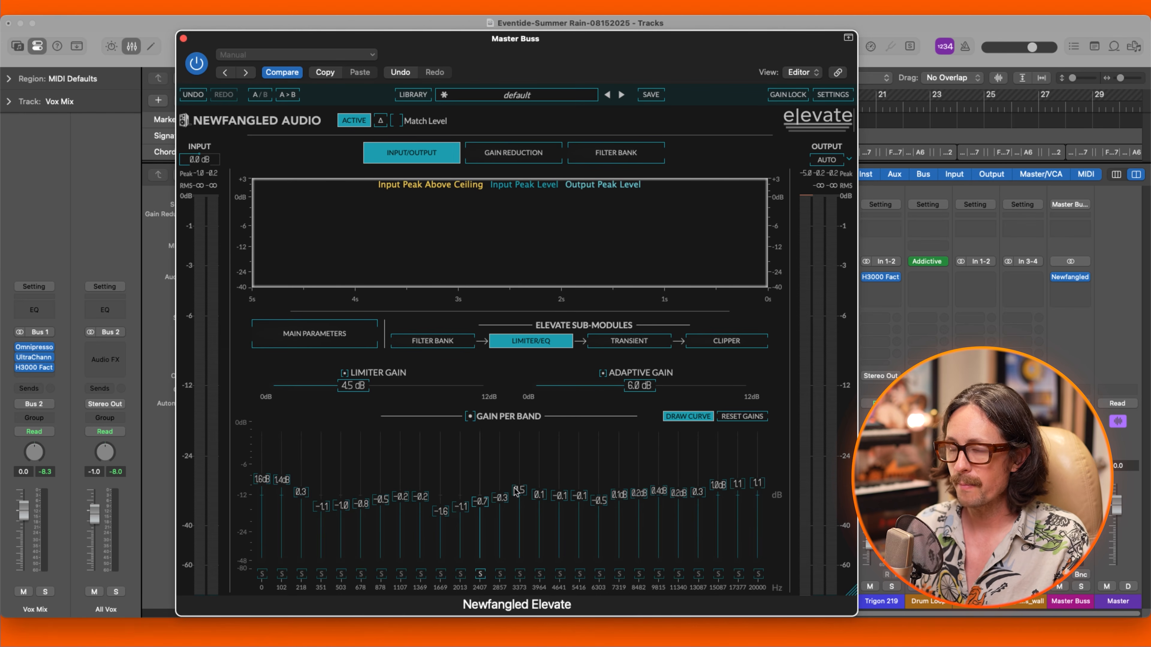
Reduce the Spectral Clipper's Drive to 3.9 dB and Clipper Shape to 9% while the mix plays.
left_click(612, 342)
left_click(740, 347)
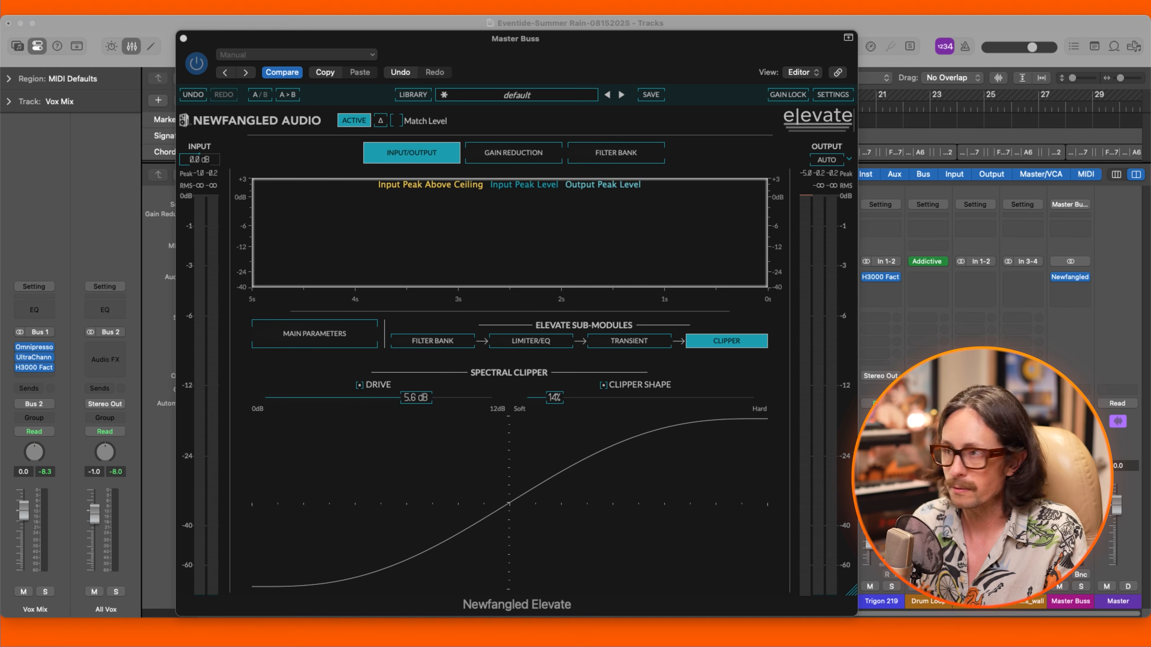
key("space")
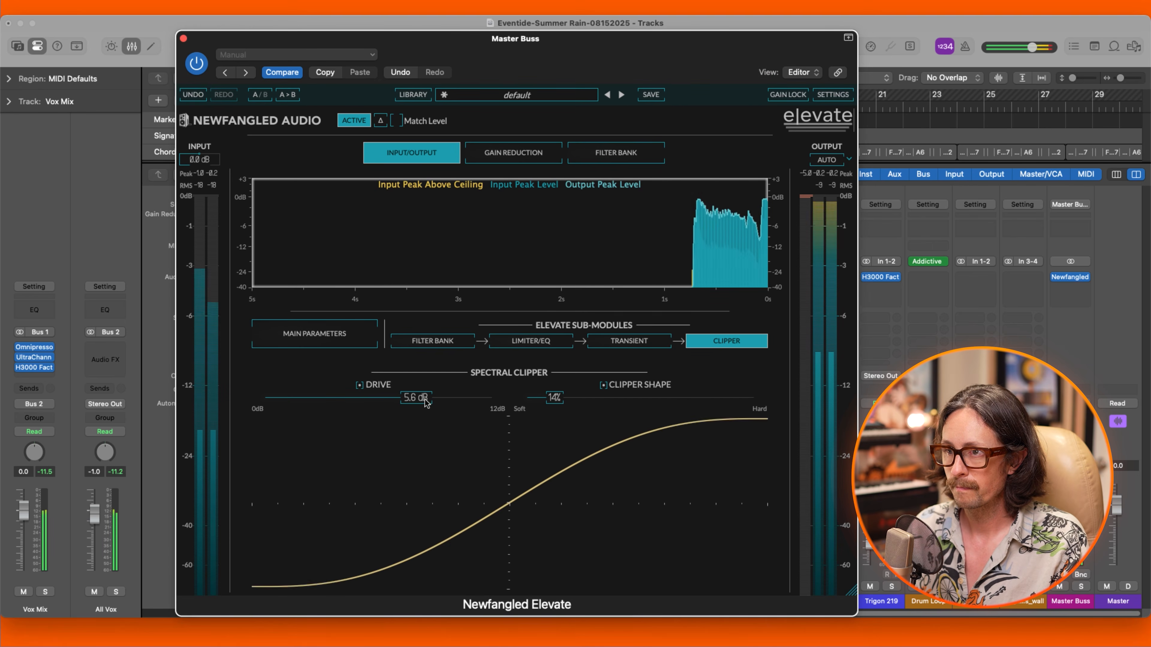
left_click_drag(415, 397, 416, 403)
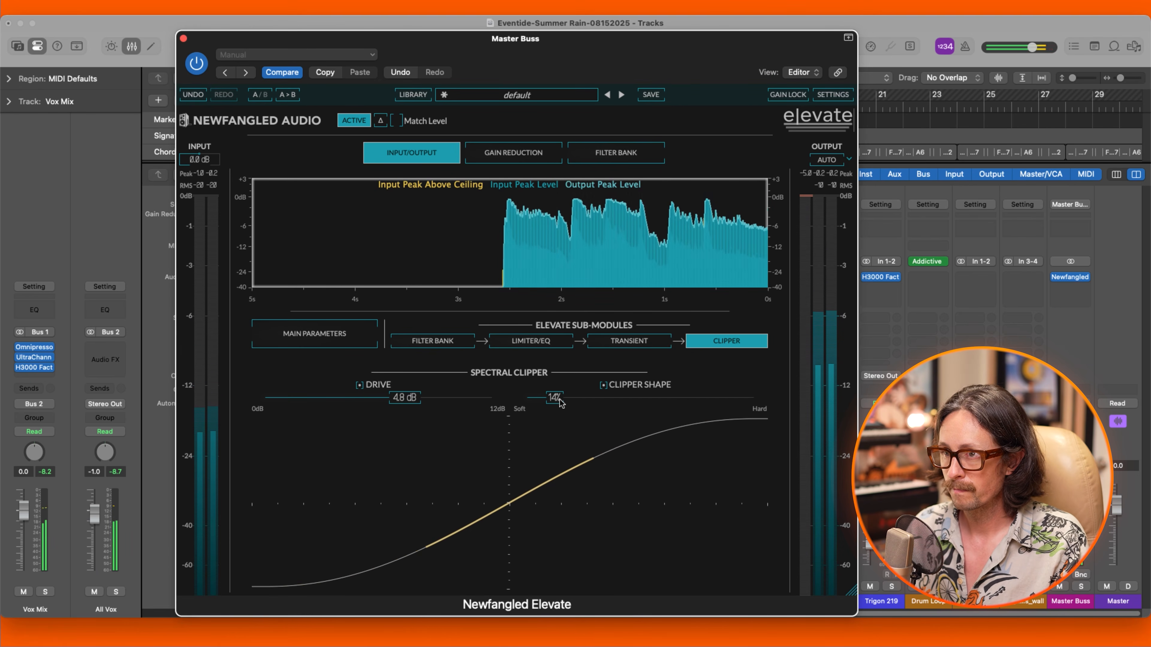
left_click_drag(561, 401, 553, 401)
left_click_drag(403, 399, 403, 407)
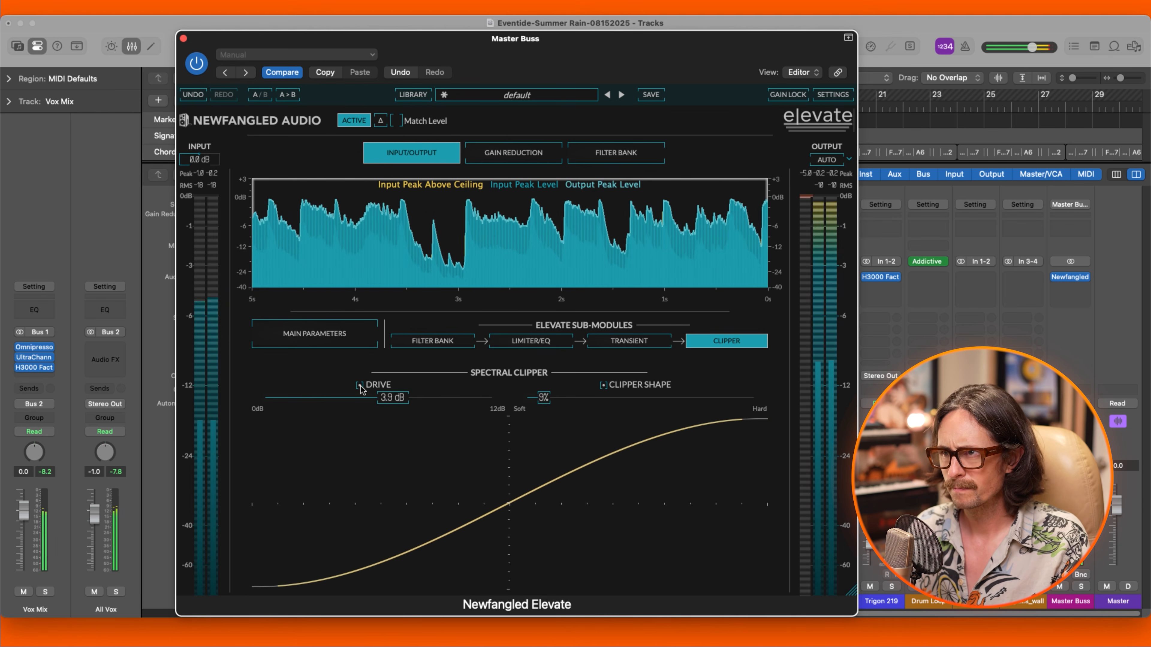
Compare Elevate bypassed and active during playback, turning Match Level on for a level-matched comparison.
left_click(357, 122)
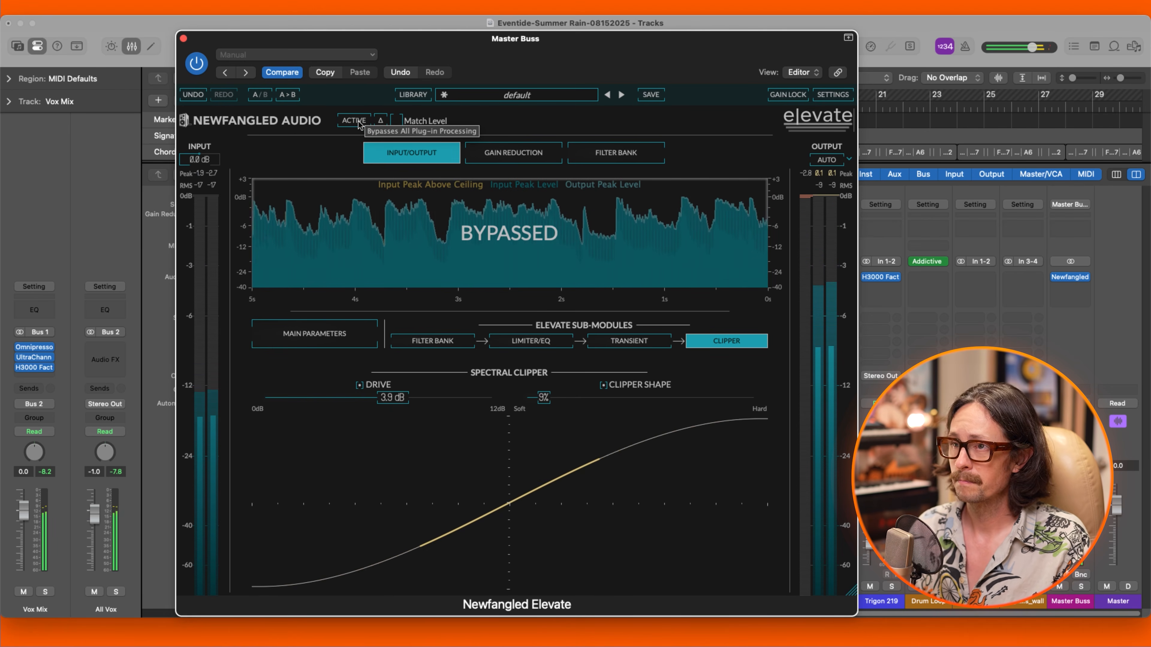
left_click(358, 121)
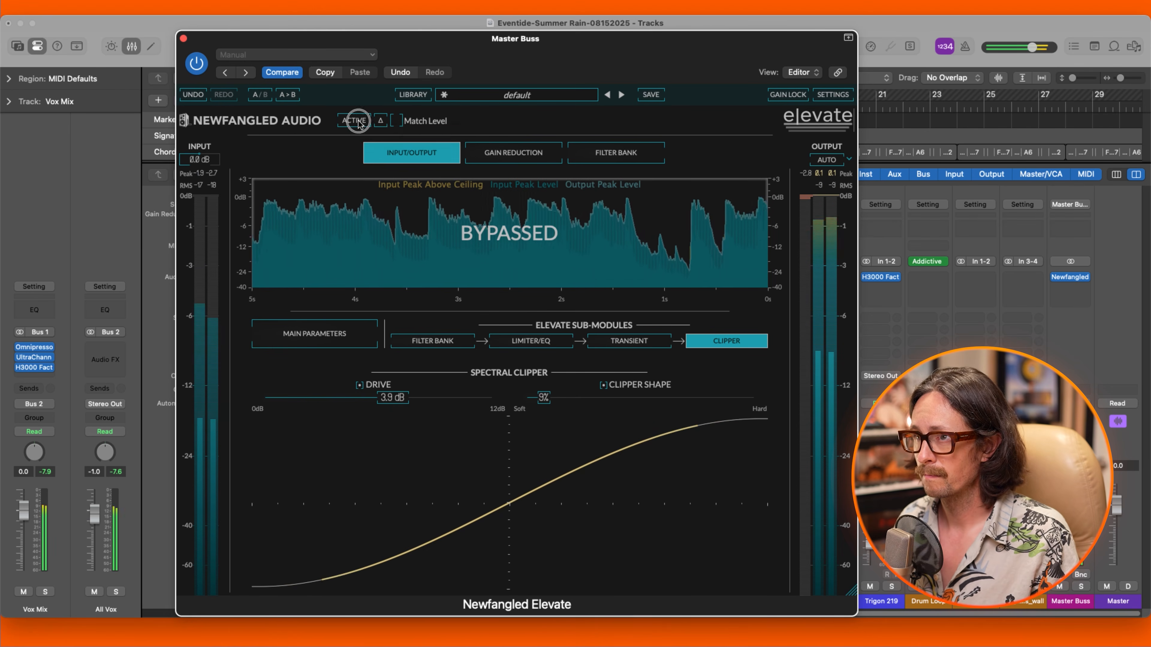
left_click(395, 122)
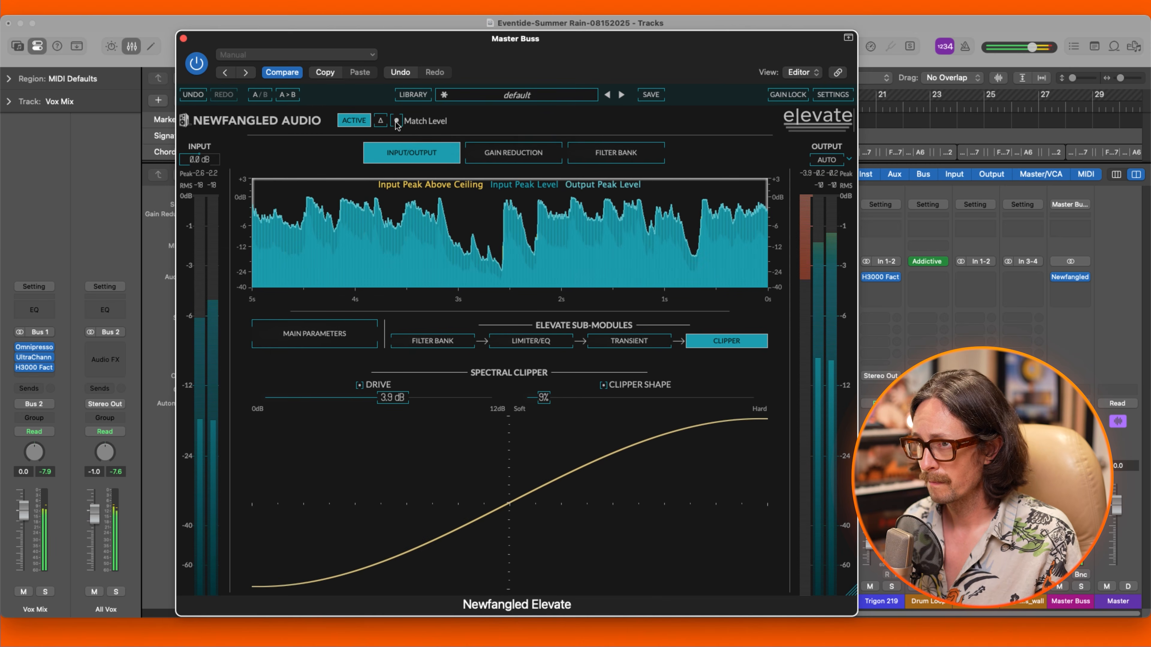
left_click(356, 122)
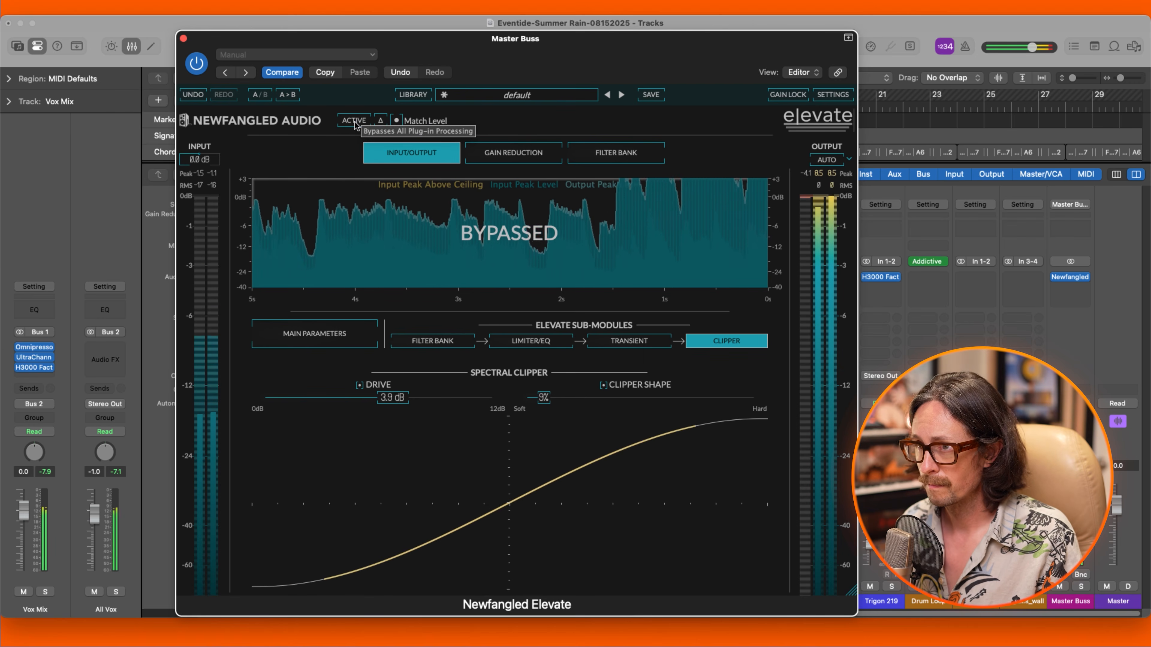